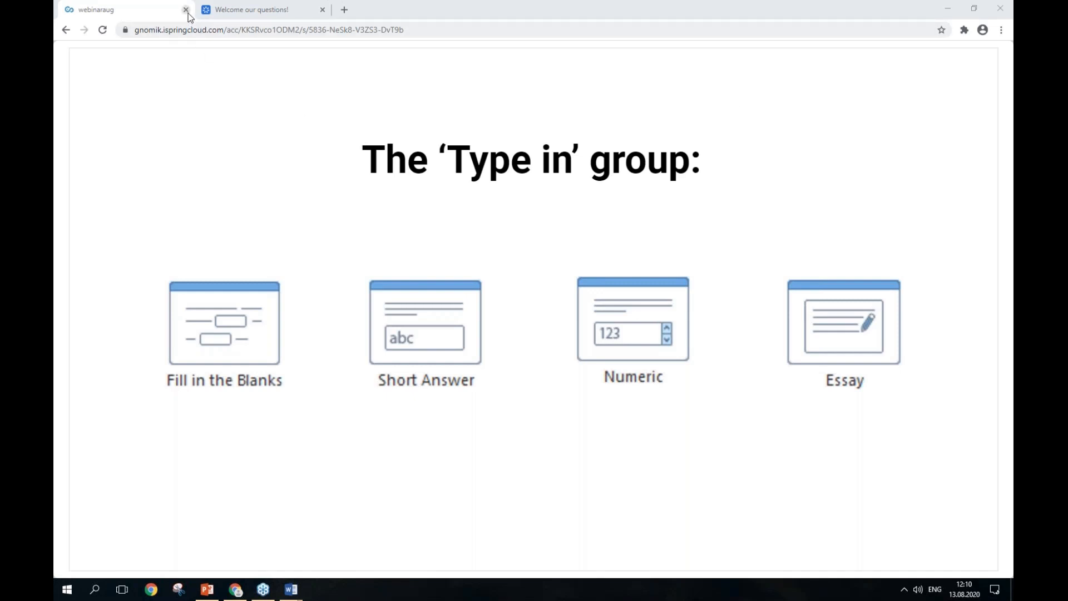
- Close the webinaraug page, minimize the browser, and launch iSpring Suite 9 from the desktop
click(252, 10)
click(947, 8)
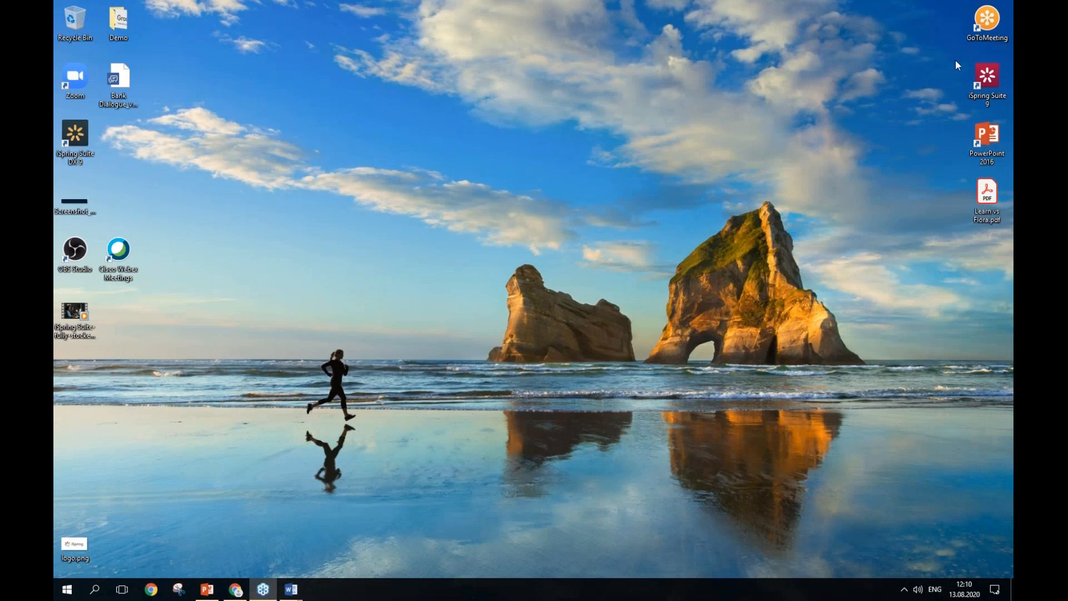
drag(973, 72, 268, 236)
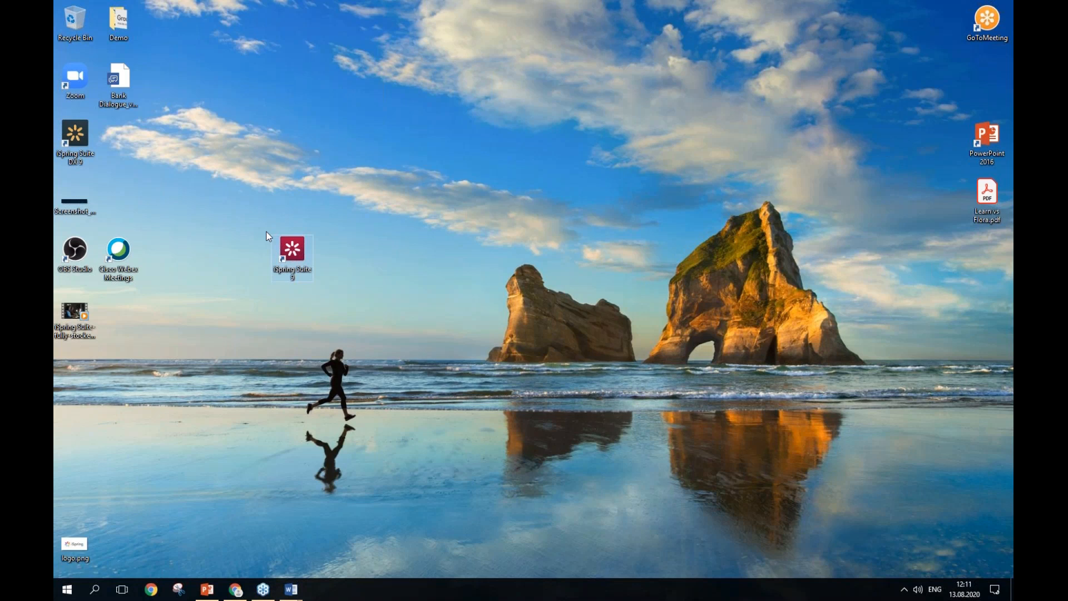
double_click(295, 251)
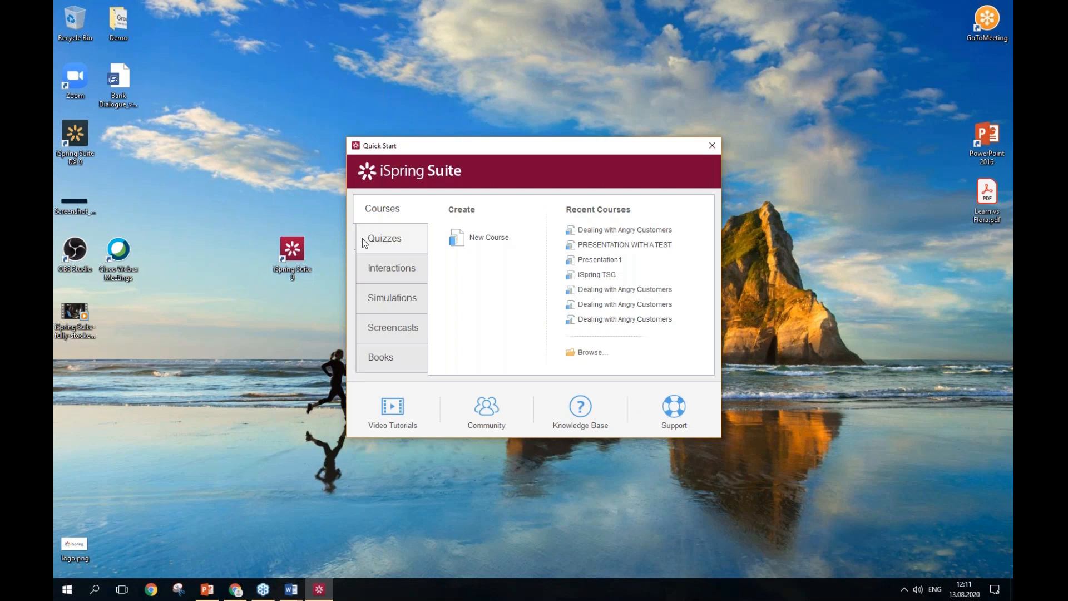
- Create a new graded quiz and maximize the QuizMaker window
click(400, 238)
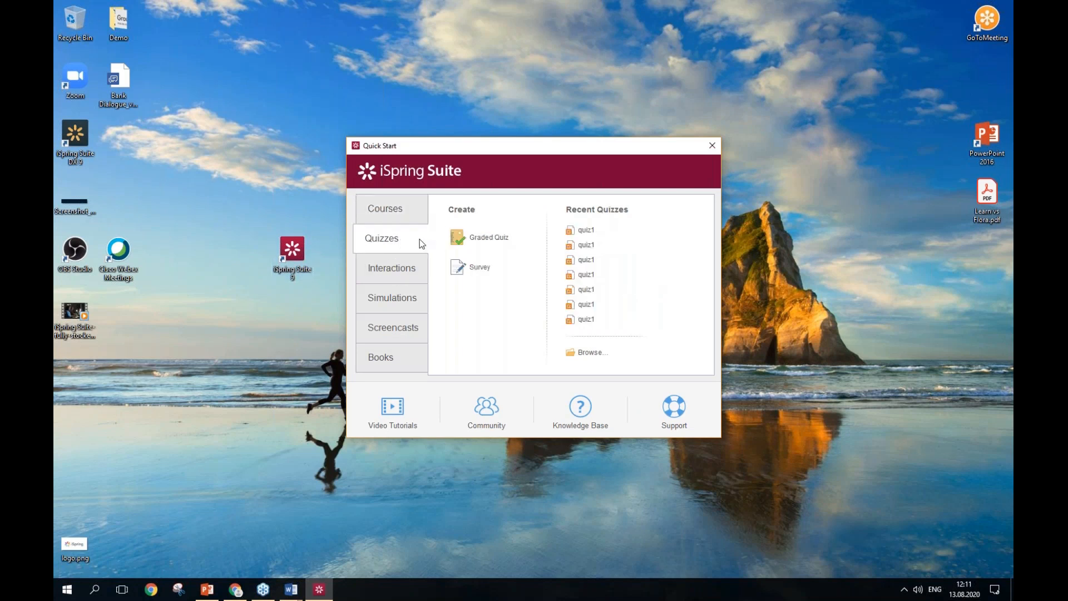
click(484, 240)
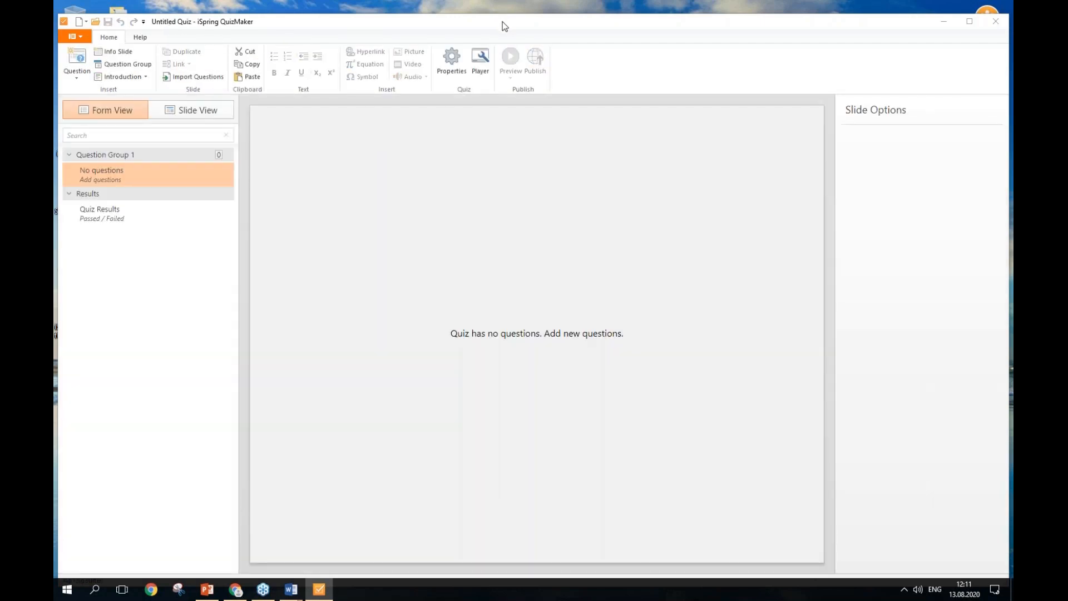
double_click(503, 21)
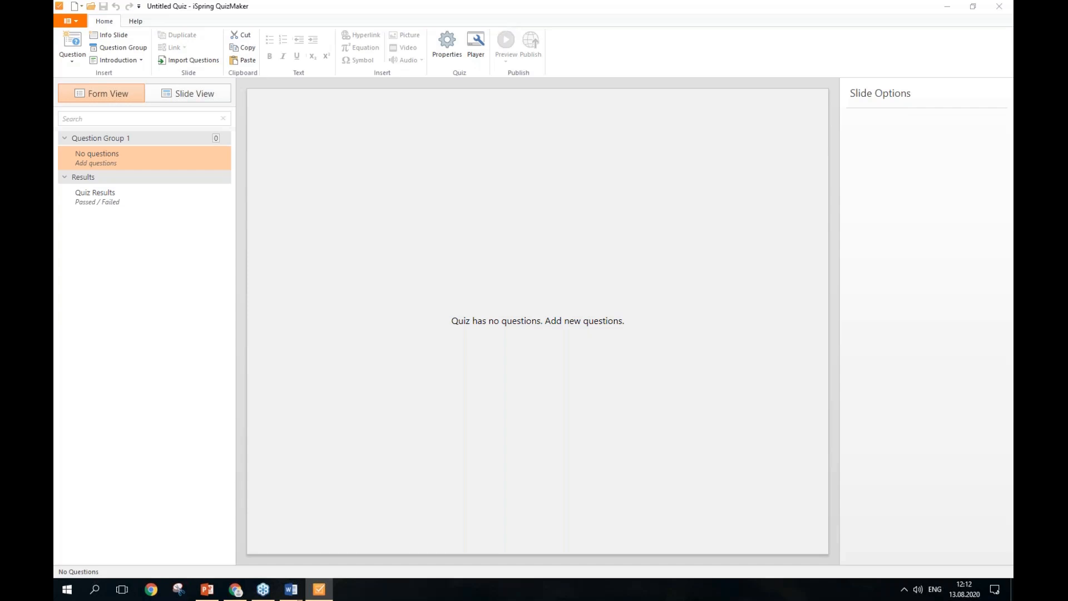
- Switch to the "Welcome our questions!" page in Chrome and examine how the Matching question example with terms and pictures works
click(71, 56)
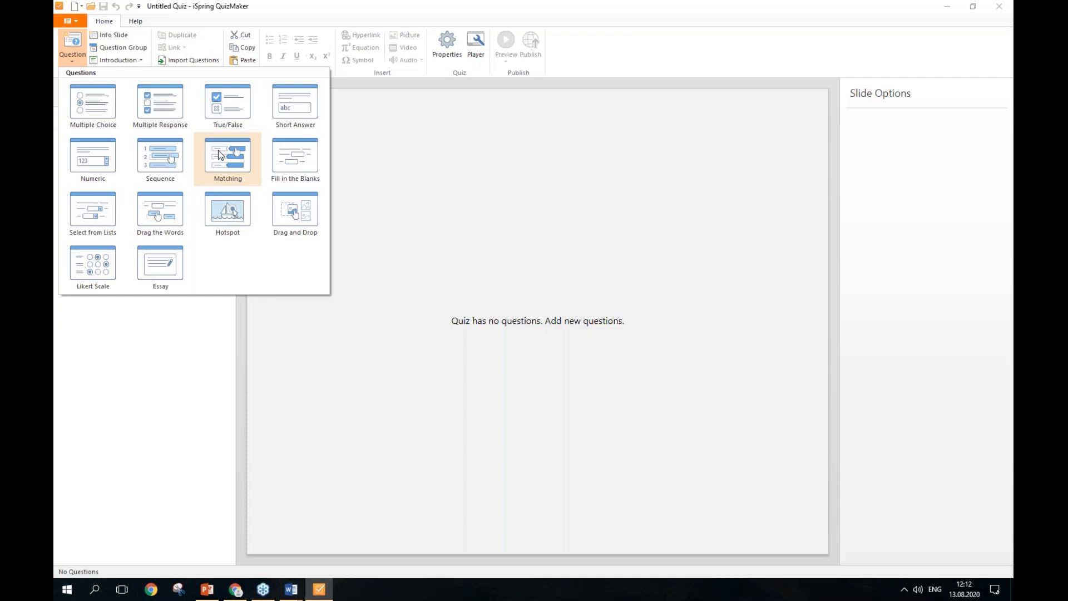
click(236, 589)
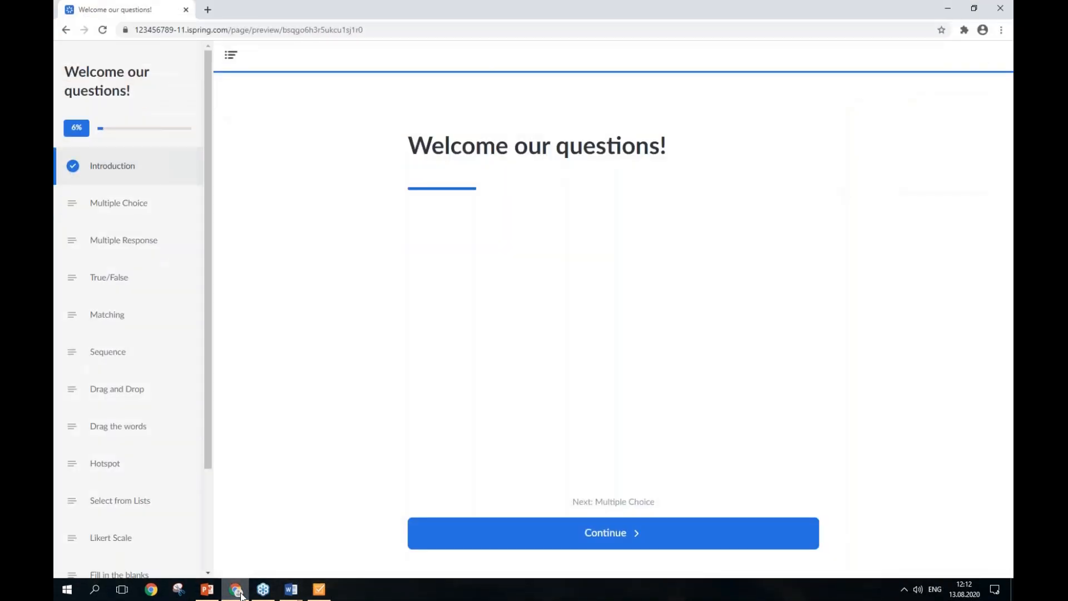
click(143, 316)
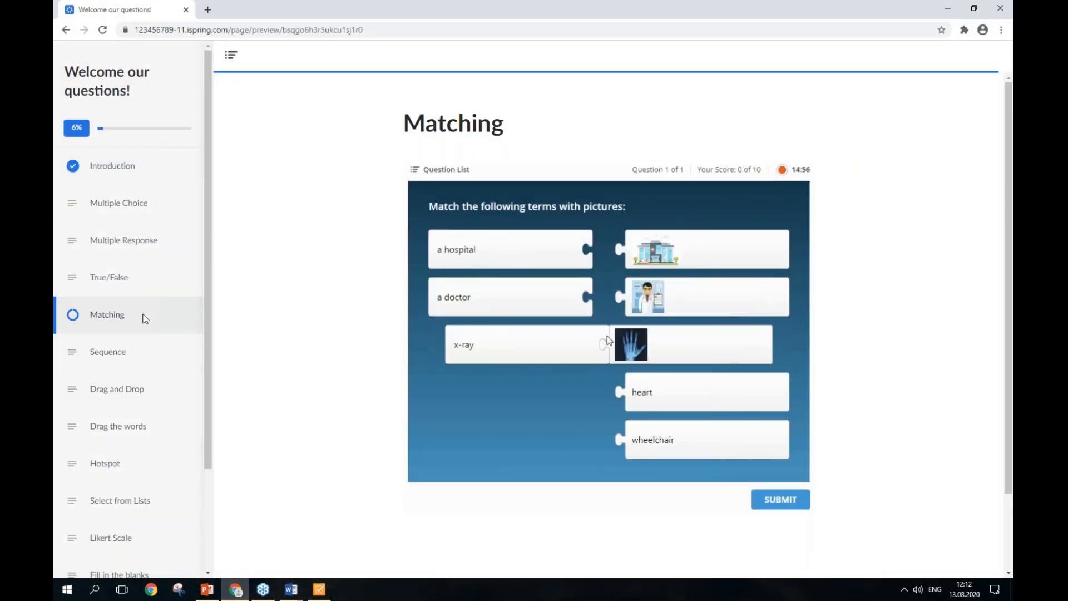
drag(665, 304, 607, 306)
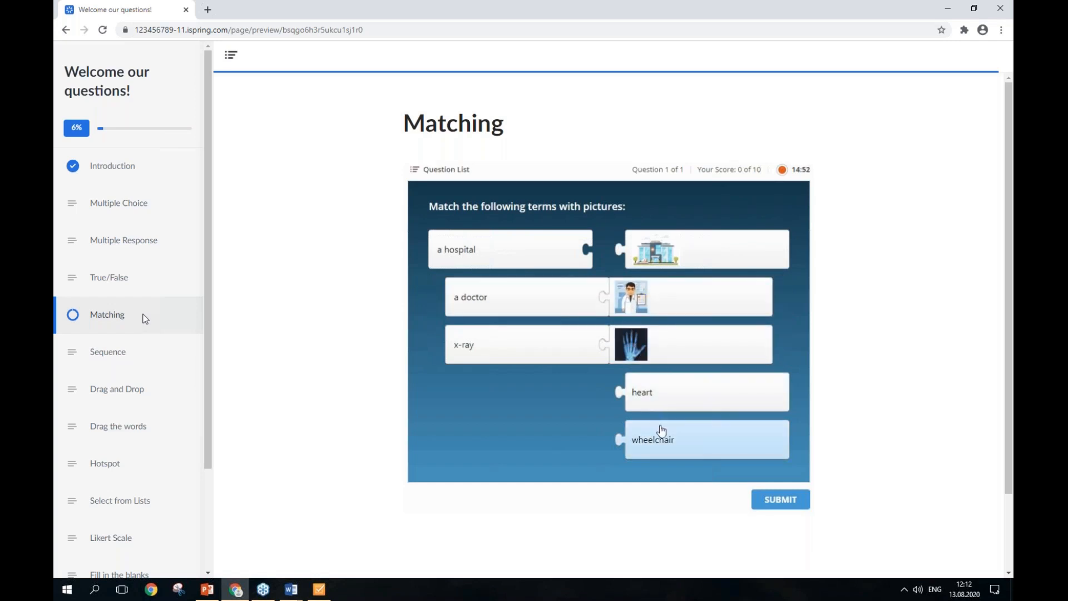
drag(660, 447, 624, 255)
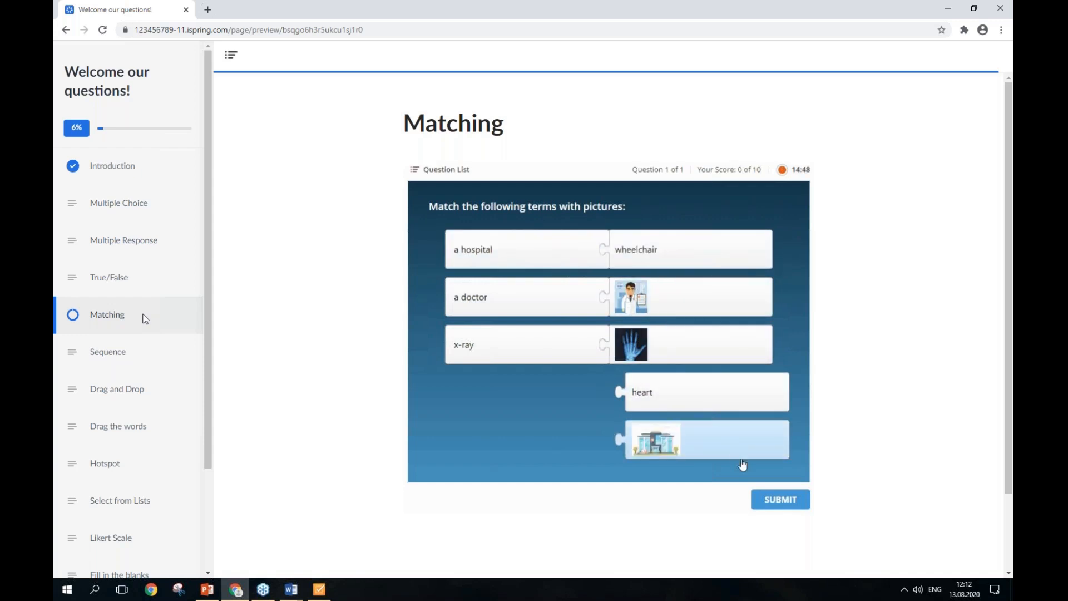
click(773, 501)
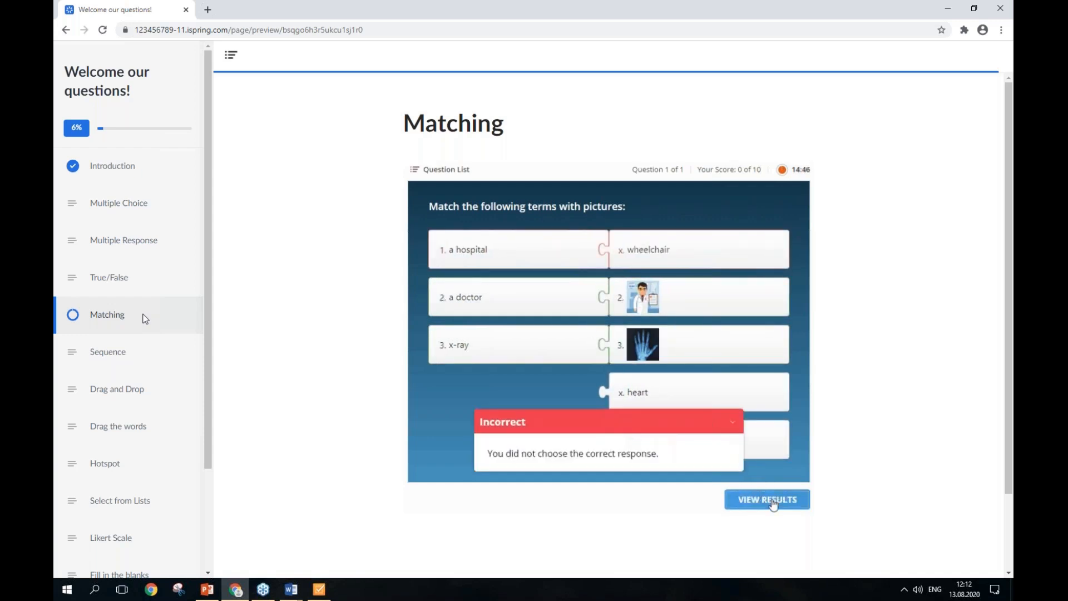
click(773, 503)
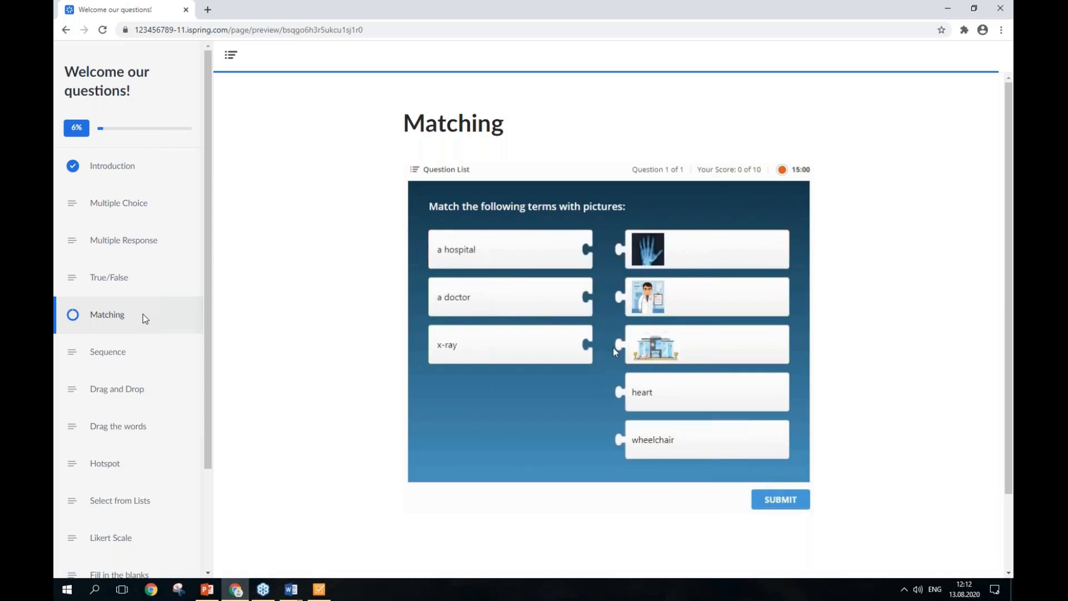
drag(650, 250, 608, 341)
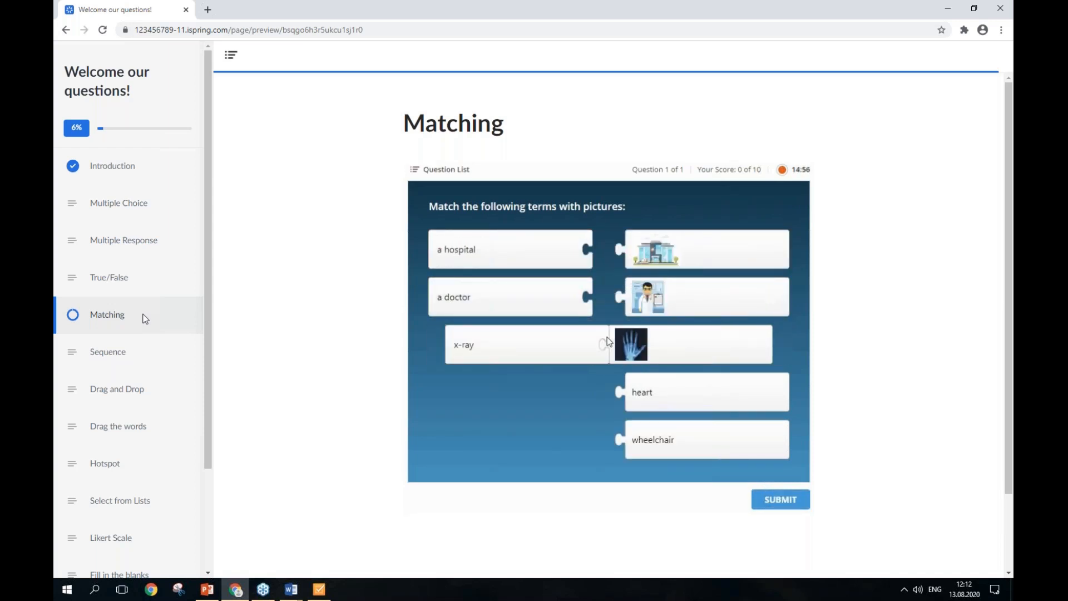
drag(662, 300, 612, 303)
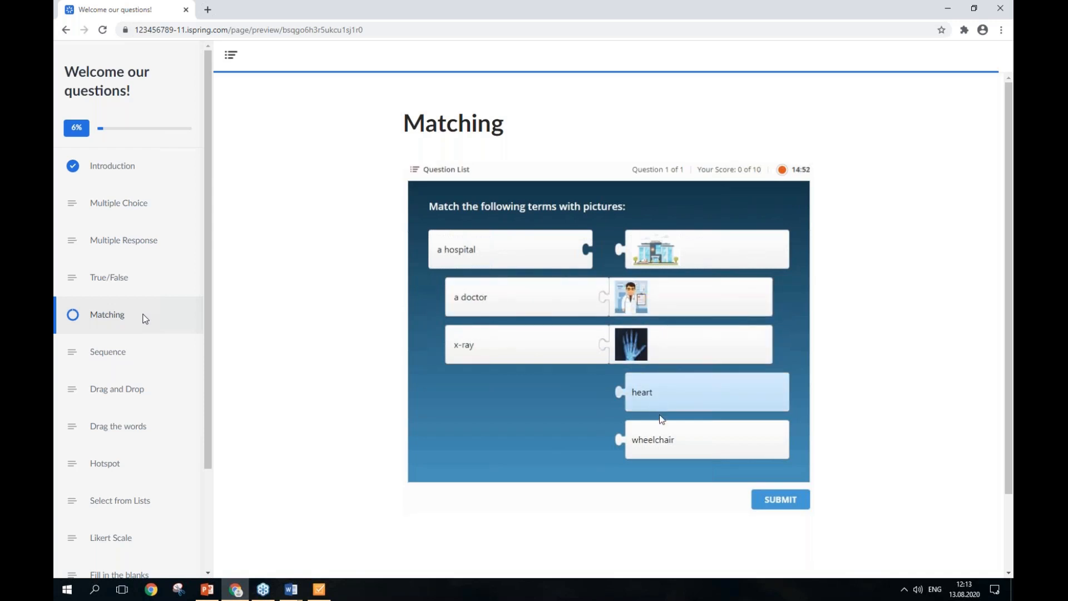
drag(658, 444, 622, 255)
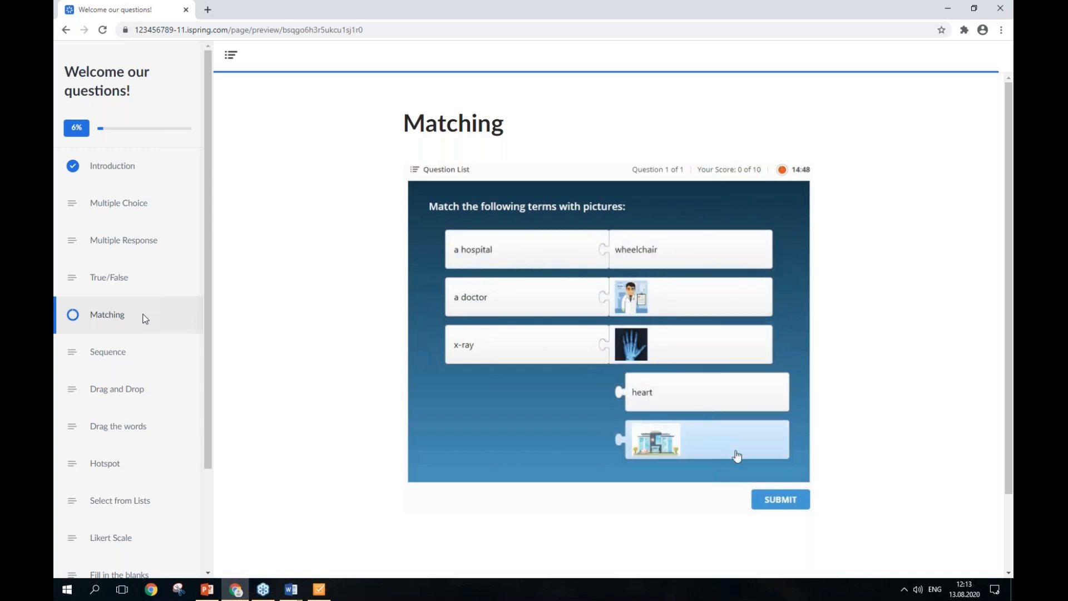
click(773, 500)
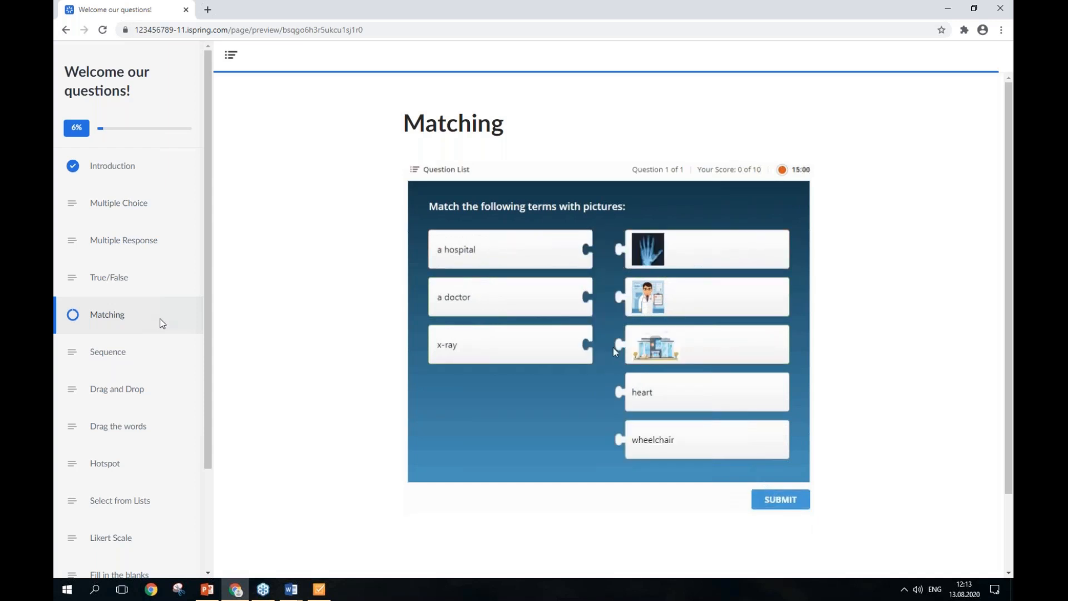
- Switch back to iSpring QuizMaker and add a Matching question to the untitled quiz
click(320, 590)
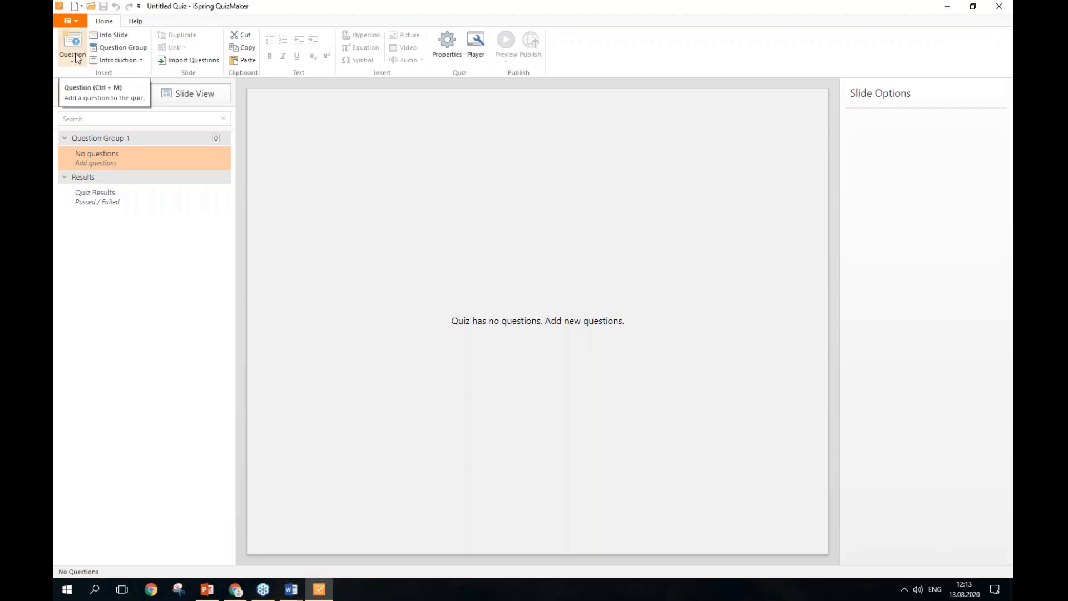
click(77, 58)
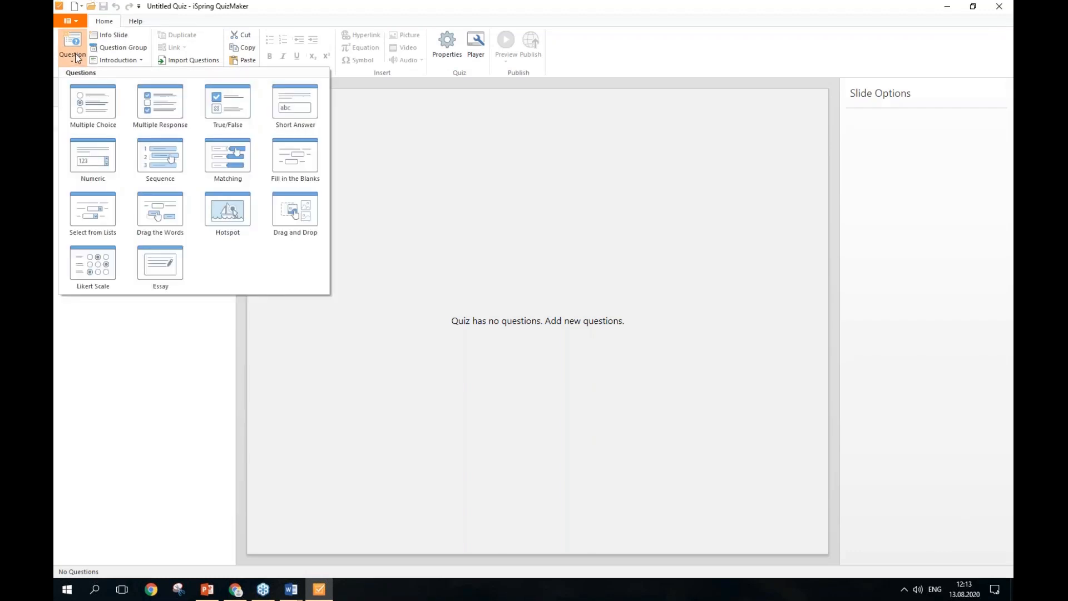
click(225, 173)
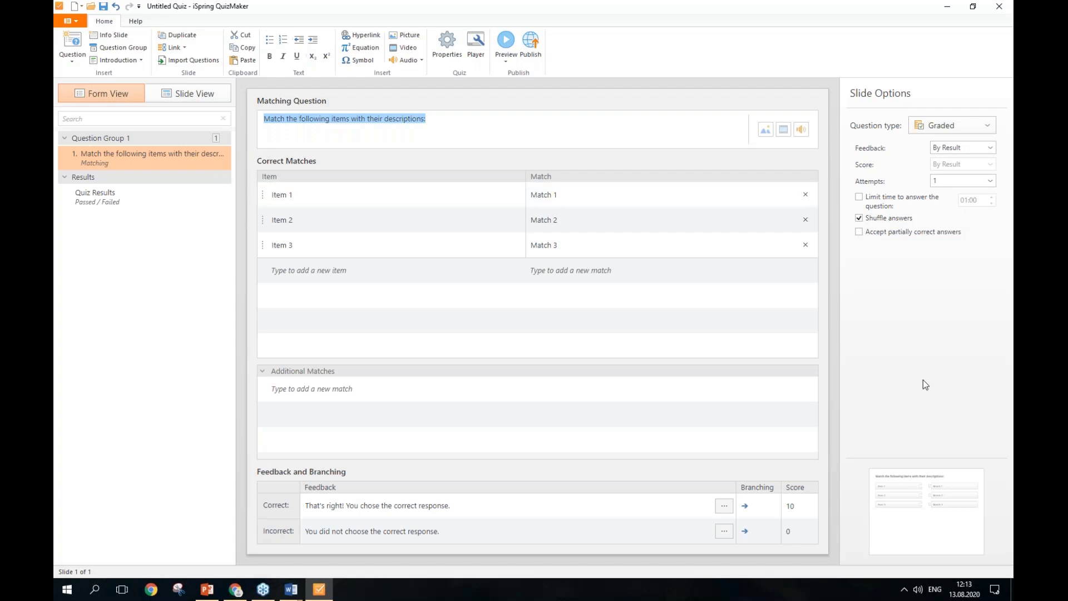
- Replace the three placeholder items under Correct Matches with "a hospital", "a doctor" and "x-ray"
key(alt+Tab)
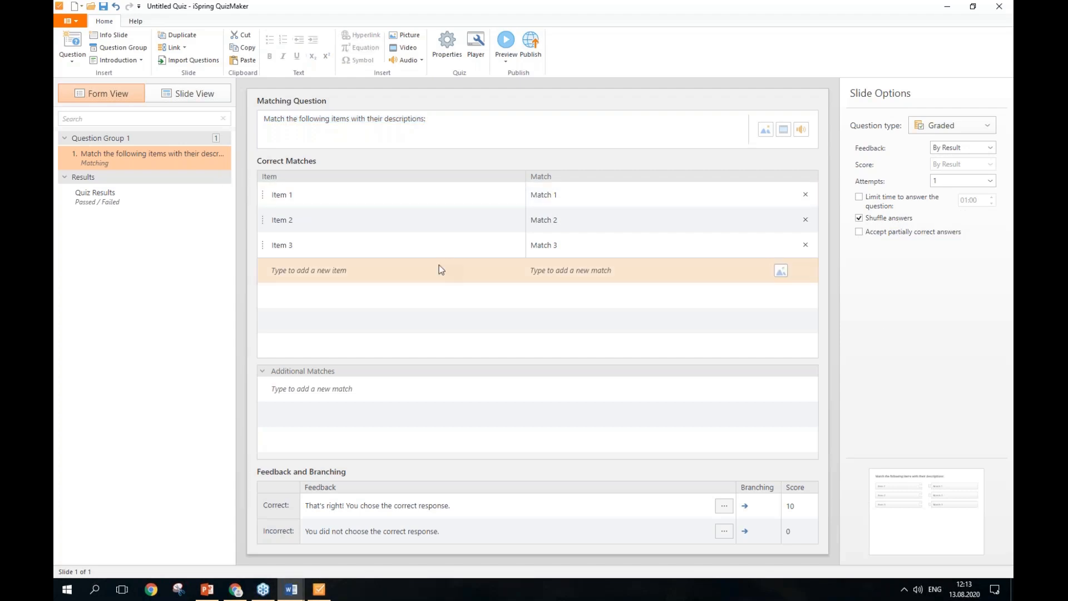
click(378, 199)
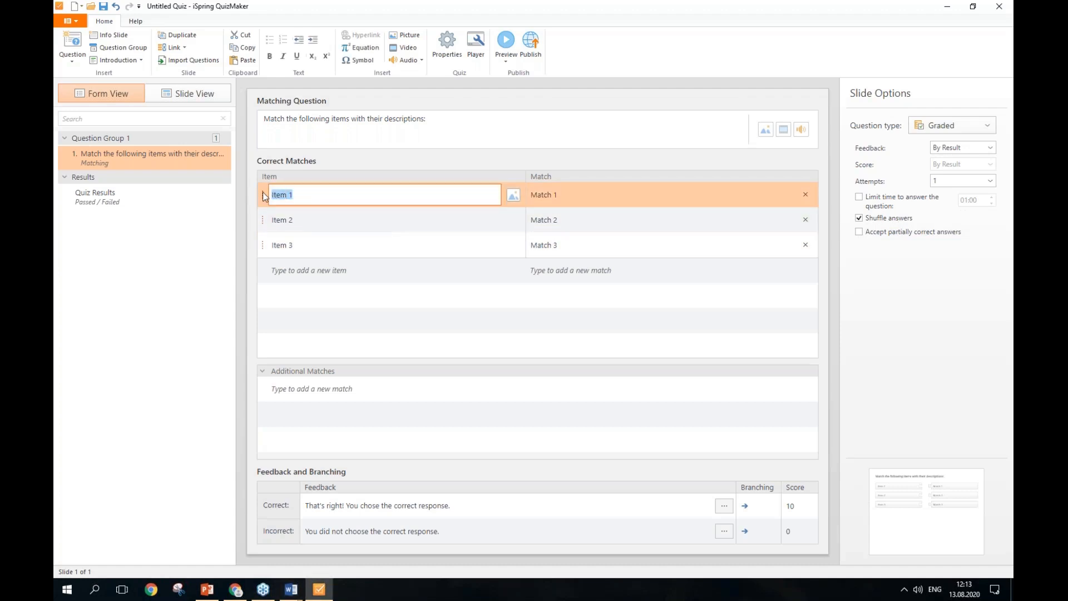
text(a hospital)
key(alt+Tab)
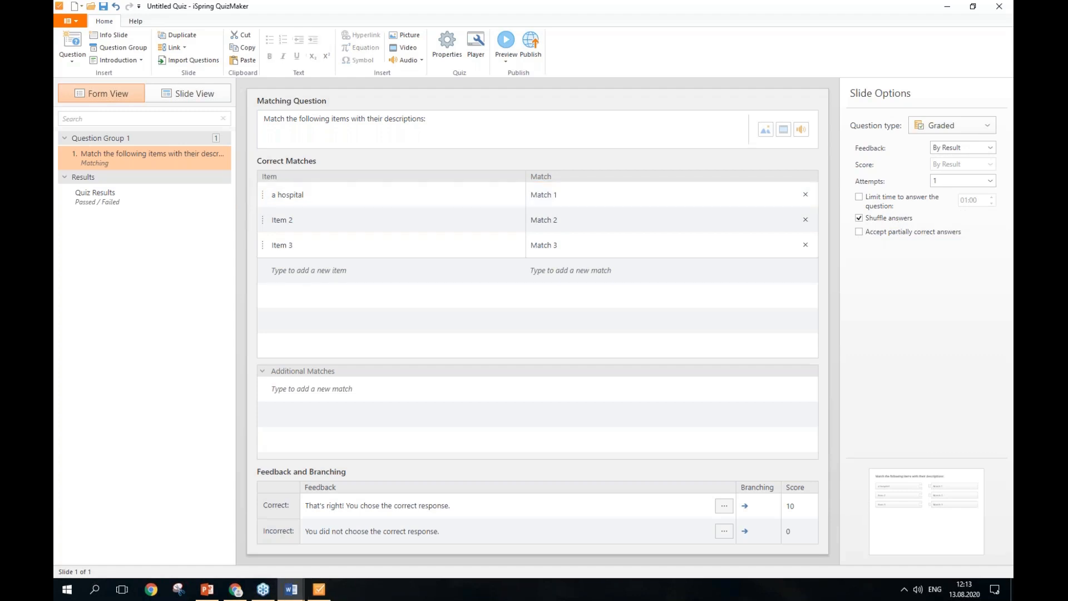
click(362, 215)
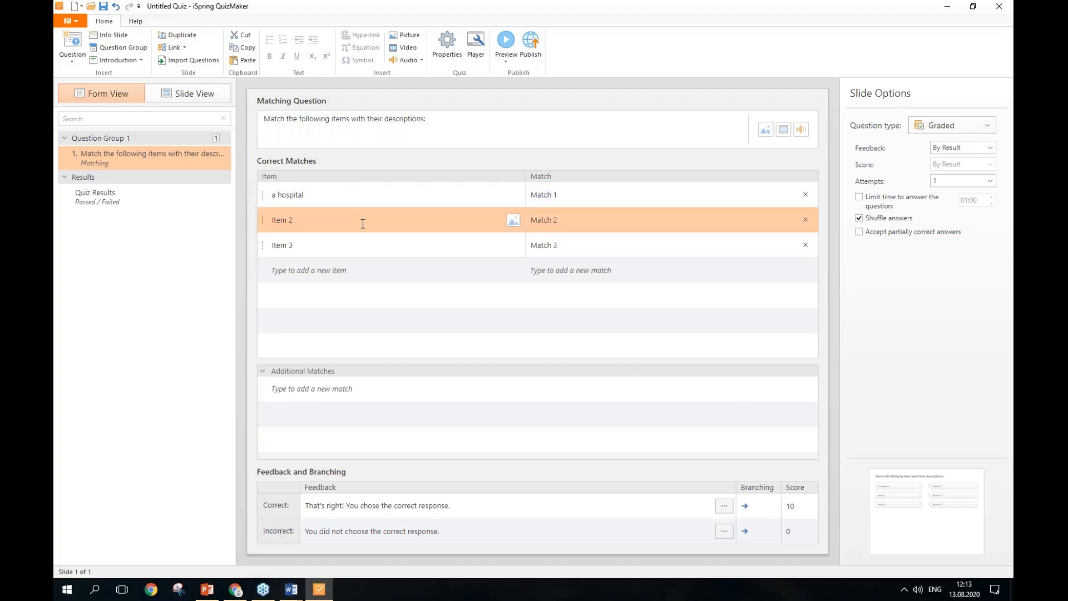
drag(347, 222, 243, 227)
text(a doctor)
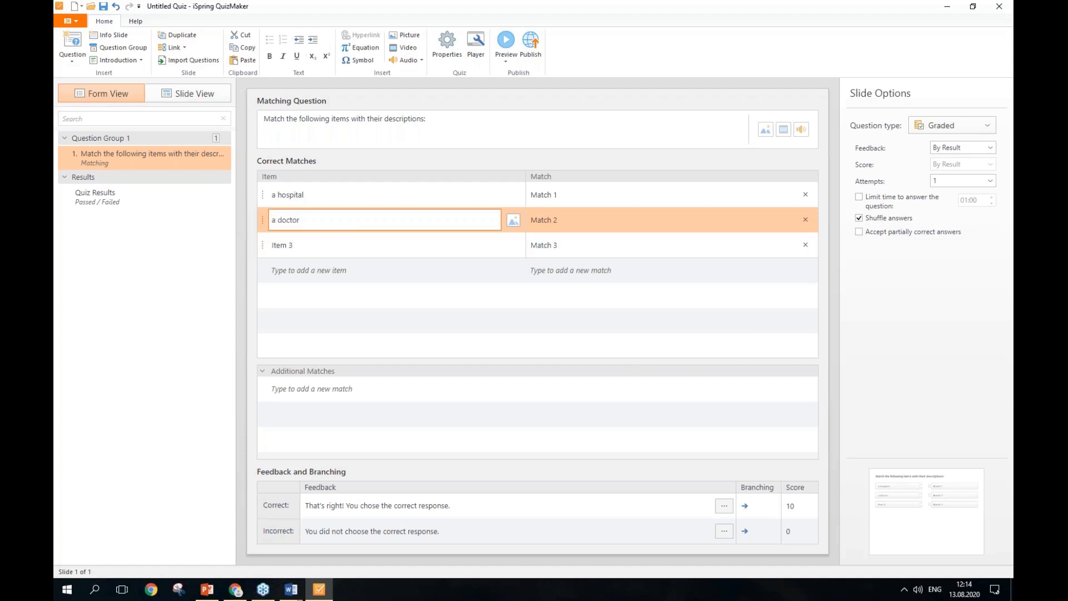
key(alt+Tab)
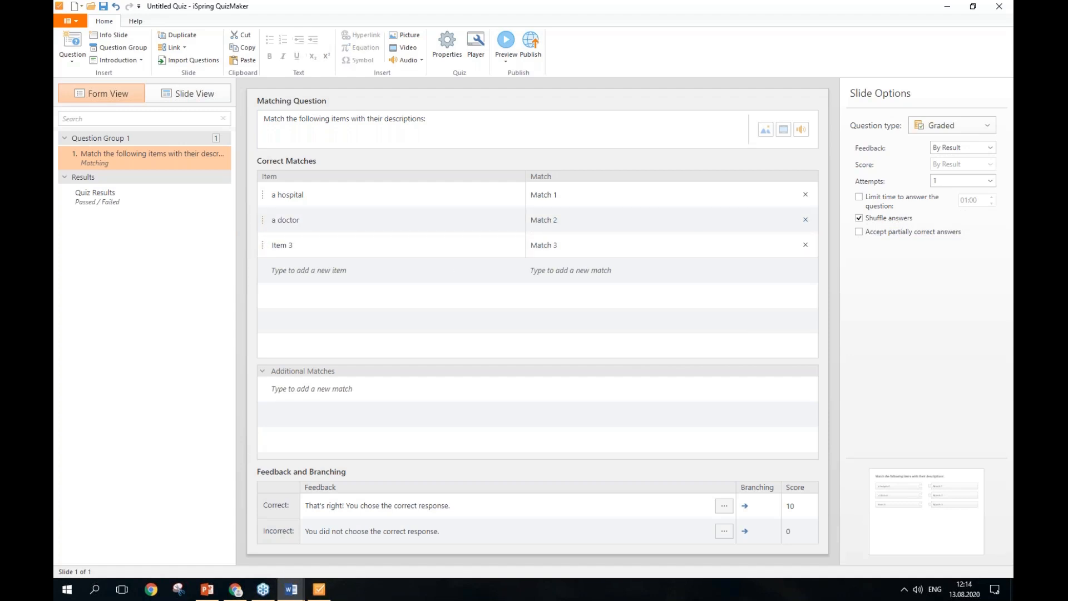
click(328, 245)
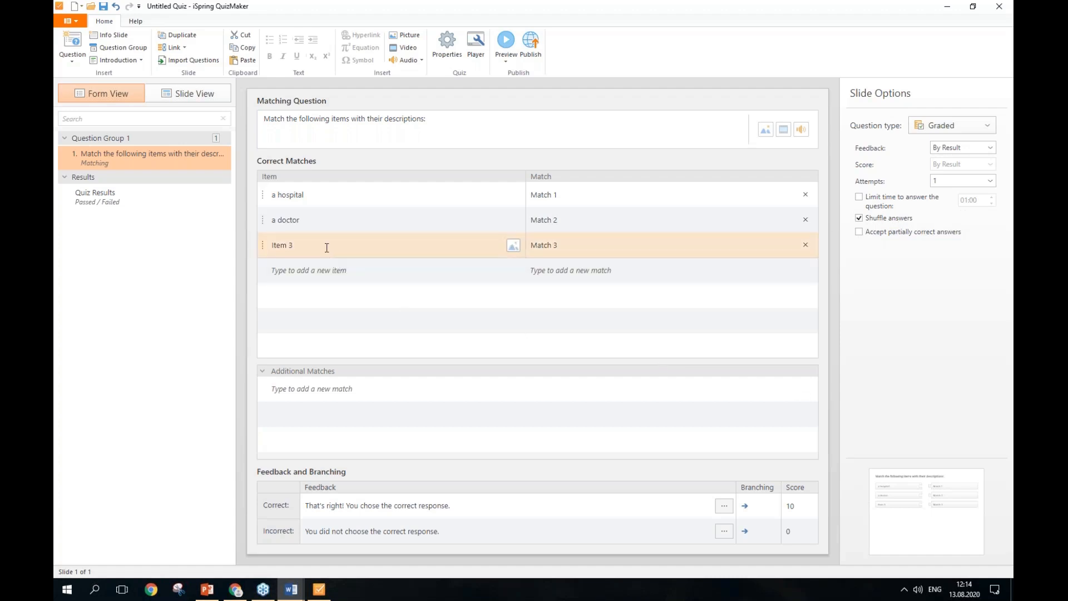
drag(333, 246, 271, 246)
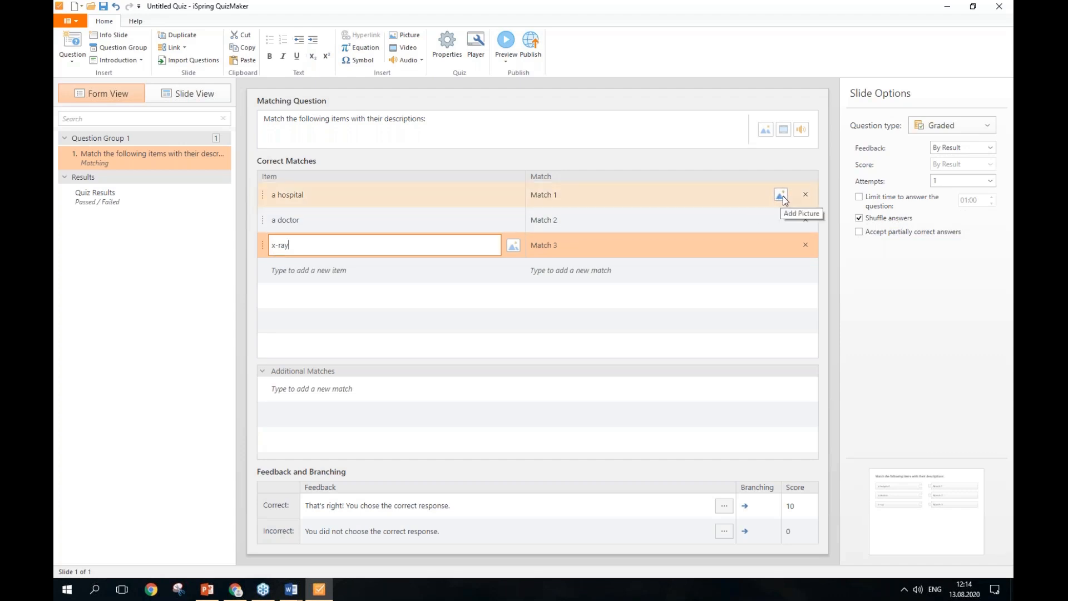
- Add the picture hospital.jpg from the Desktop folder quizmaker_13_08\pics as the match for "a hospital"
click(782, 194)
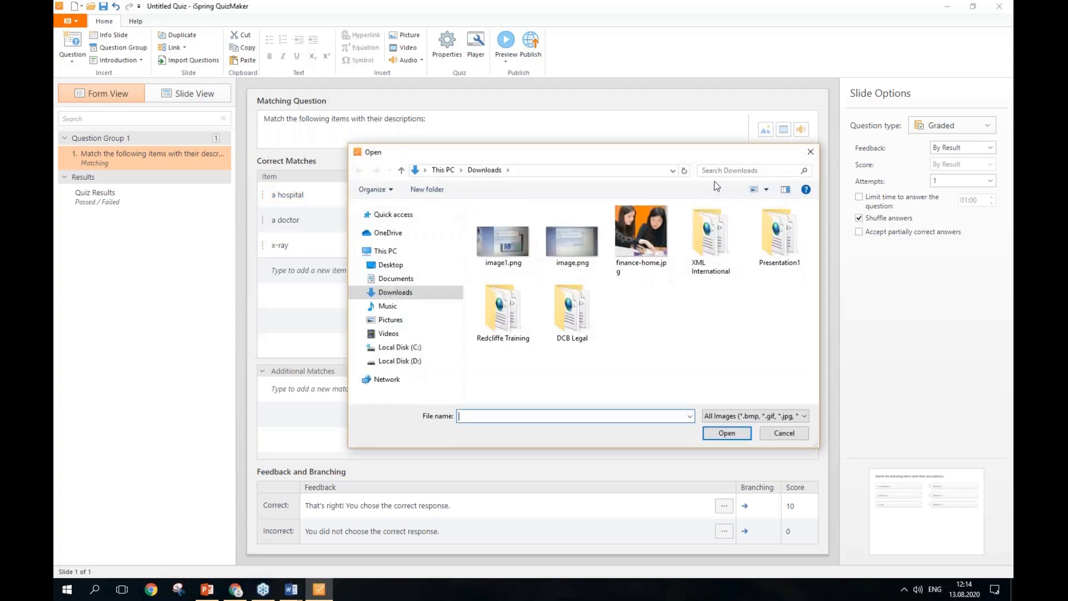
click(394, 266)
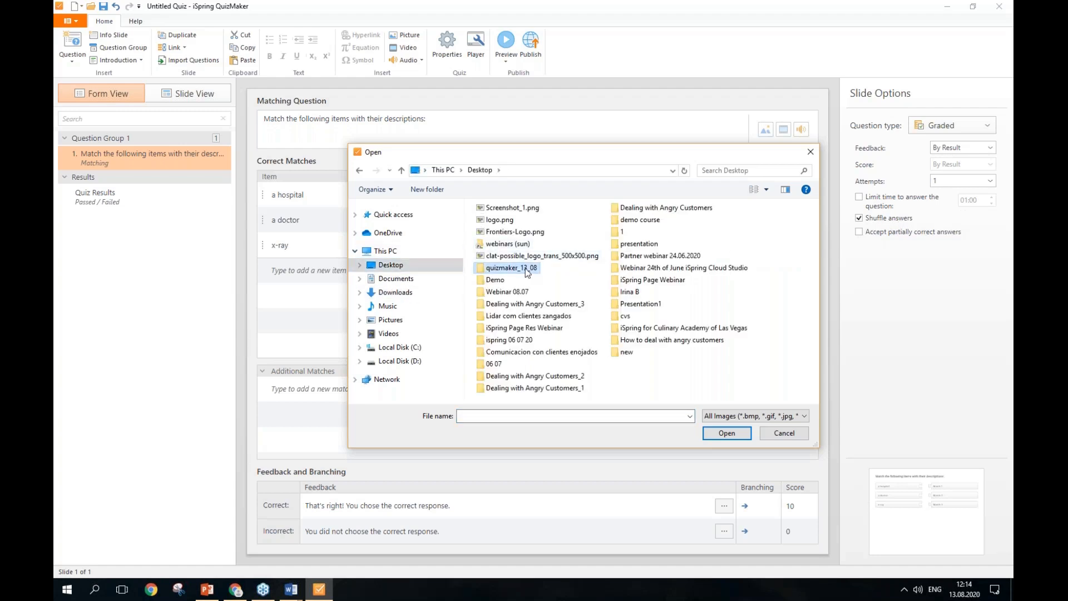
double_click(510, 267)
double_click(513, 224)
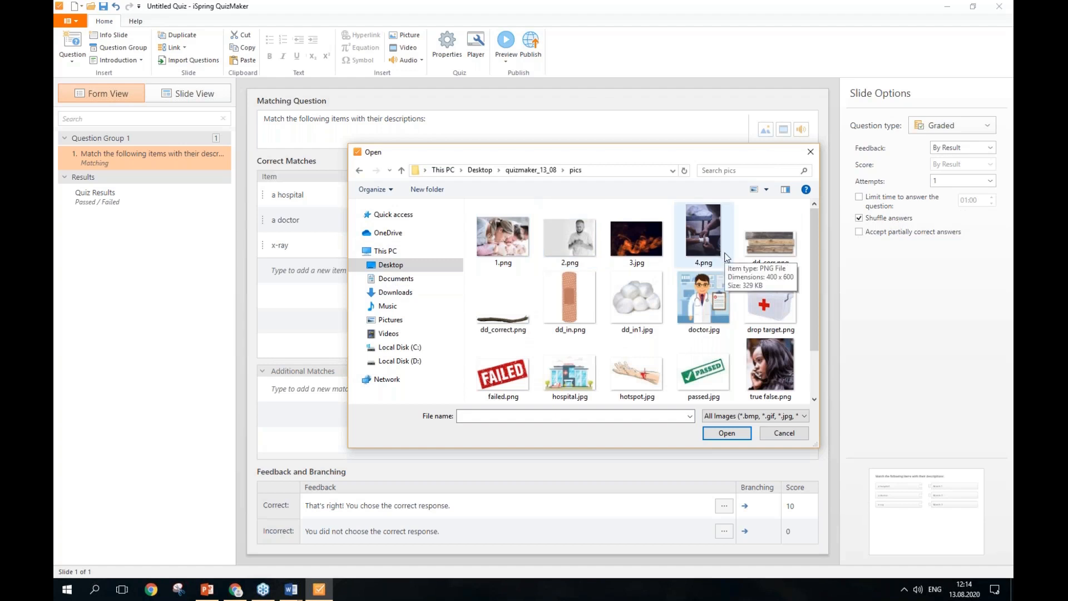
scroll(727, 257, down, 1)
double_click(570, 307)
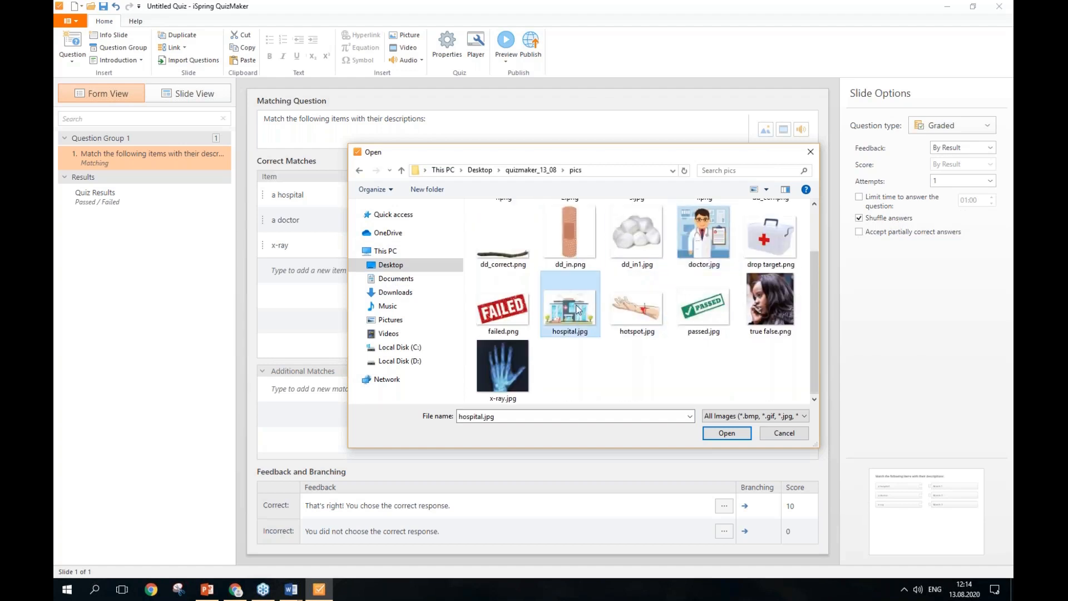
- Delete the placeholder match text beside the hospital picture
click(606, 202)
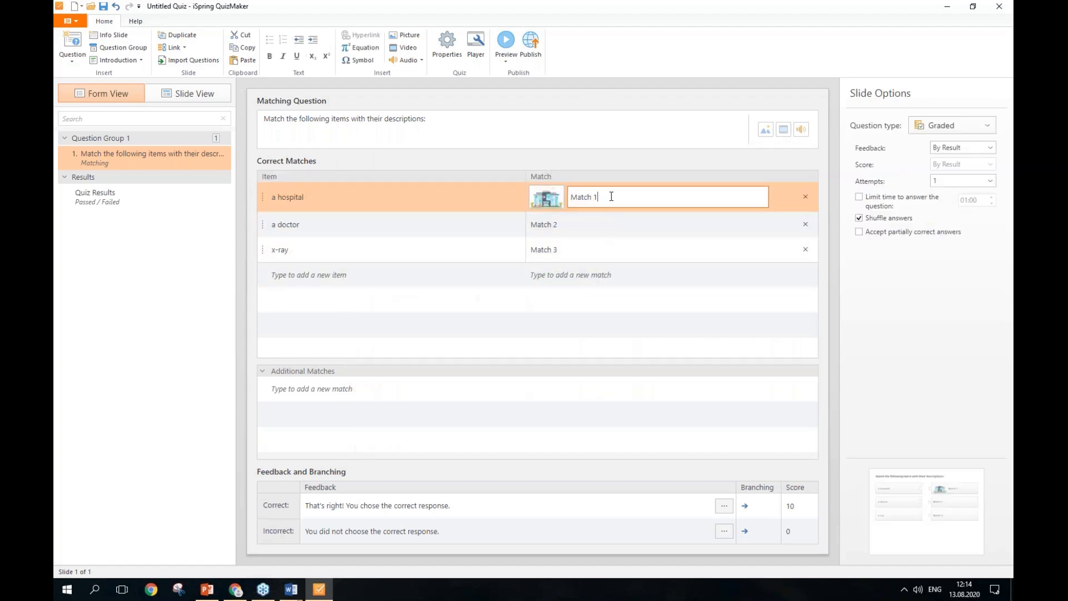
drag(601, 197, 572, 197)
key(BackSpace)
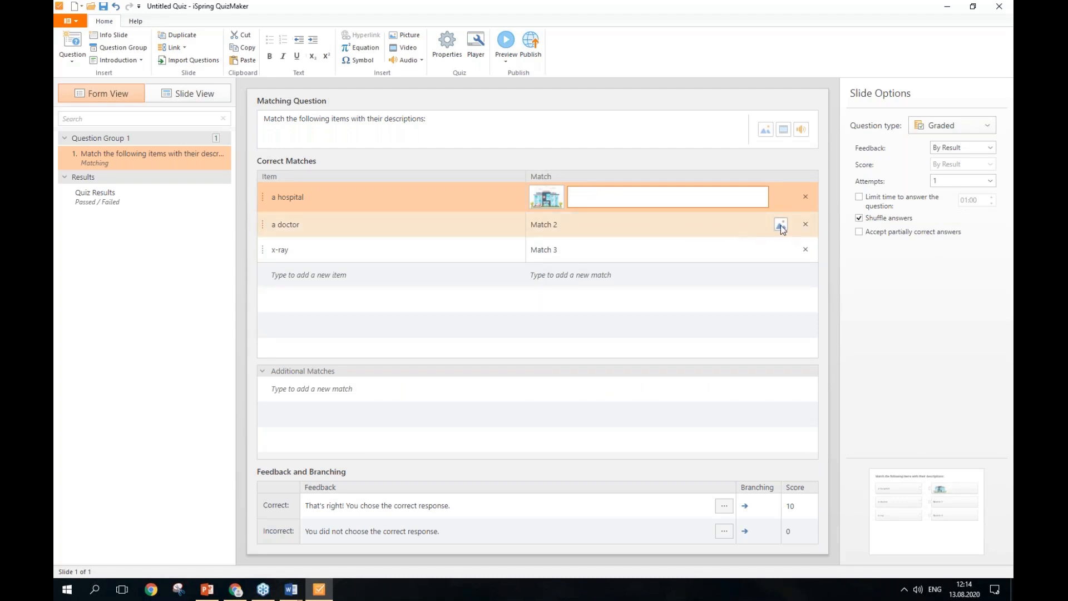
- Add doctor.jpg from the pics folder as the match for "a doctor" and delete the placeholder text beside it
click(781, 224)
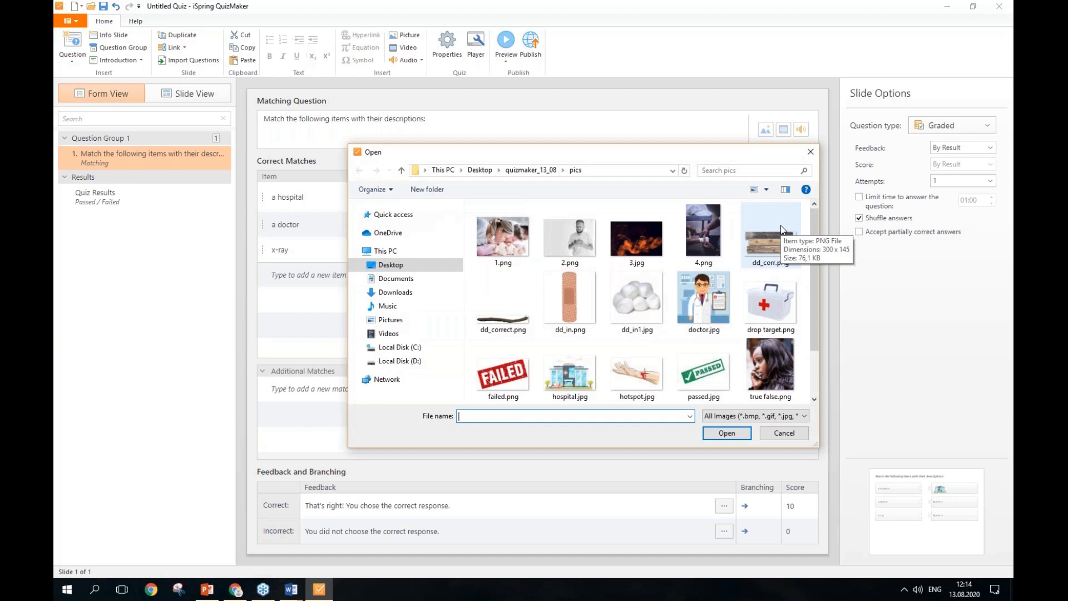
double_click(703, 298)
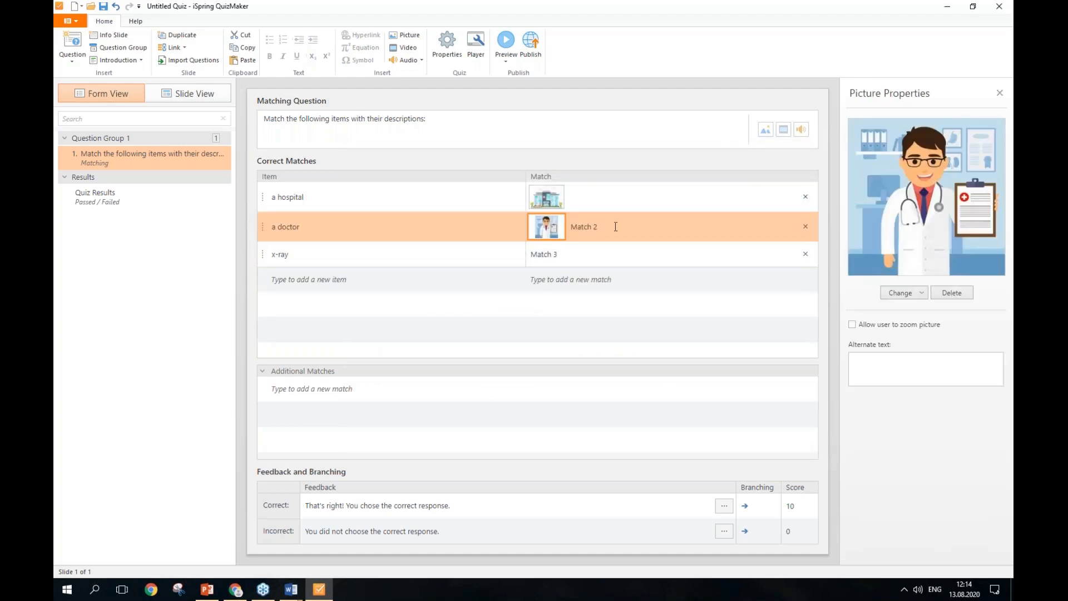
click(615, 227)
drag(608, 225, 563, 228)
key(BackSpace)
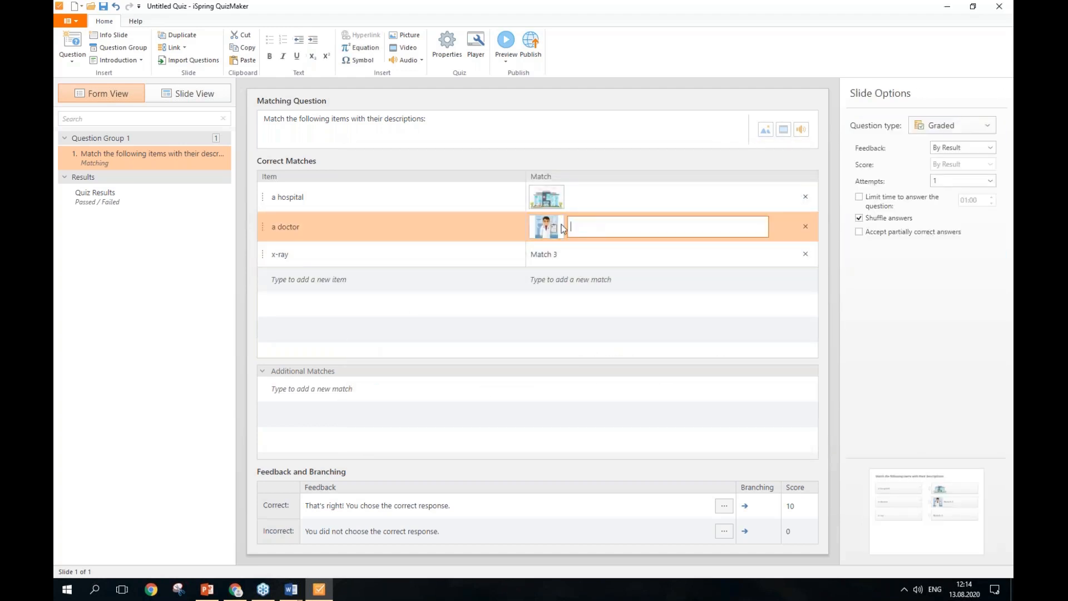
- Replace the placeholder match for "x-ray" with the hand x-ray picture from the pics folder
click(593, 254)
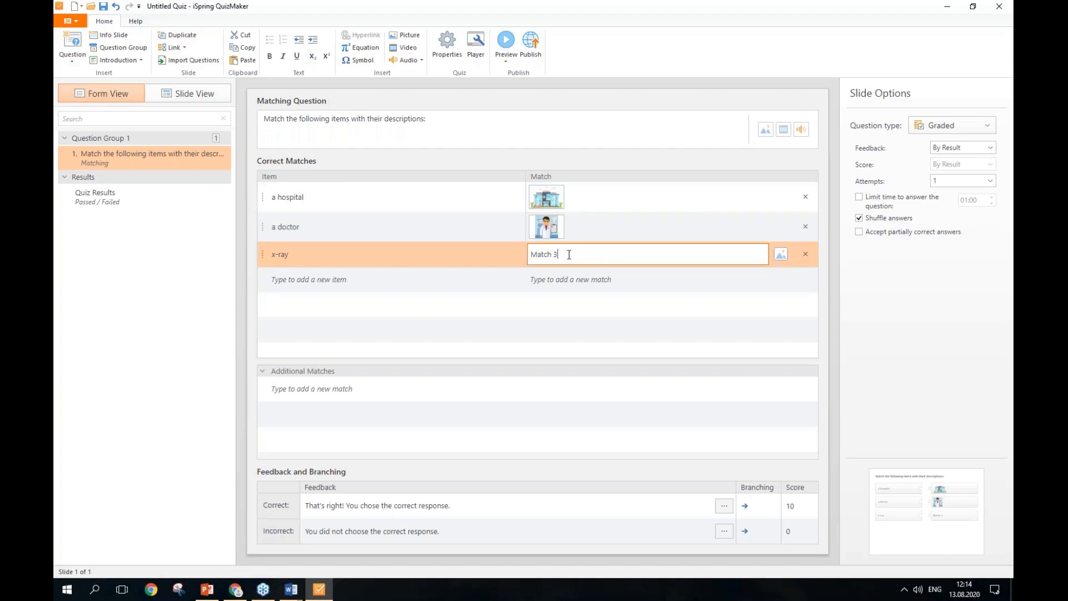
drag(544, 256, 509, 255)
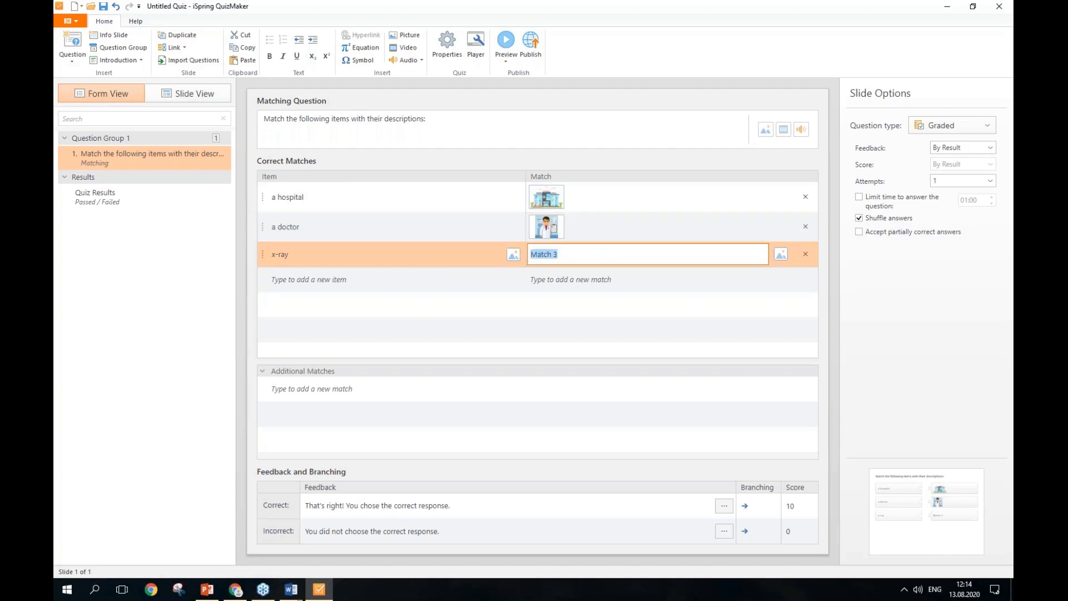
click(781, 254)
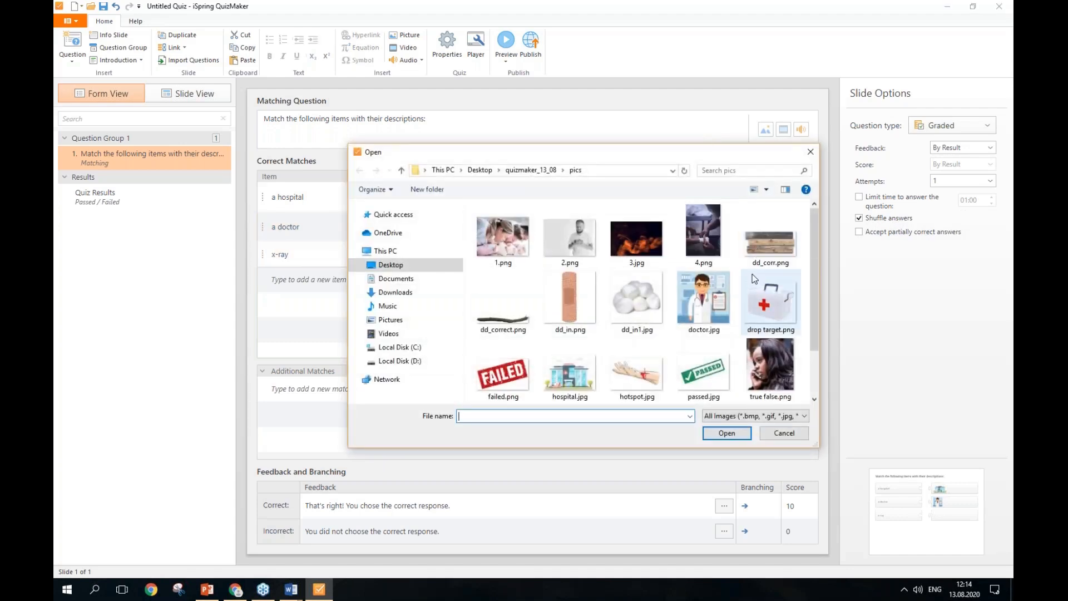
scroll(639, 301, down, 1)
double_click(504, 364)
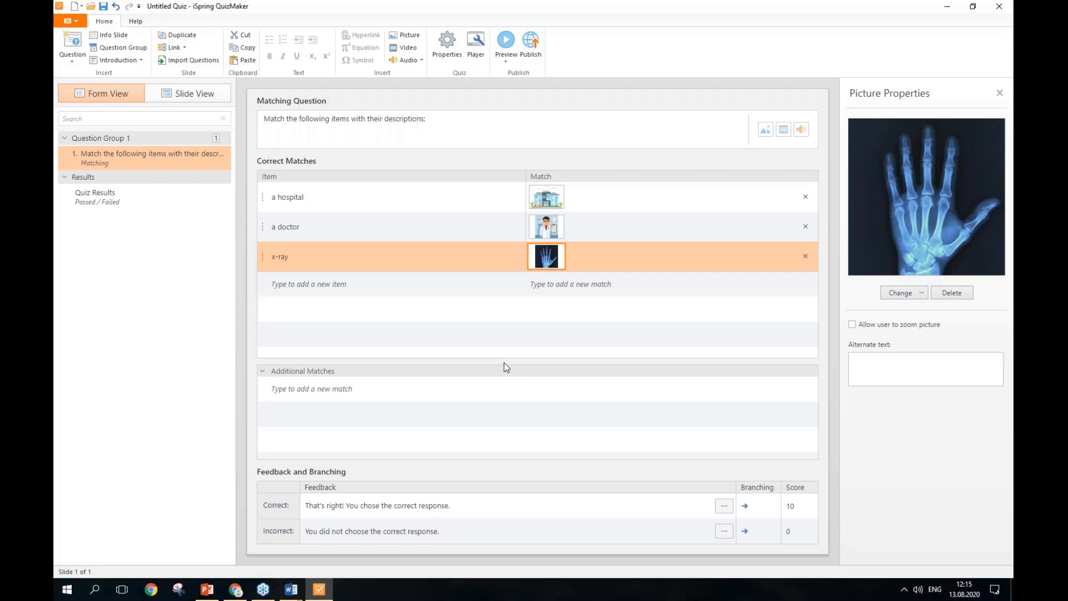
- Allow users to zoom the x-ray, doctor and hospital match pictures
click(881, 328)
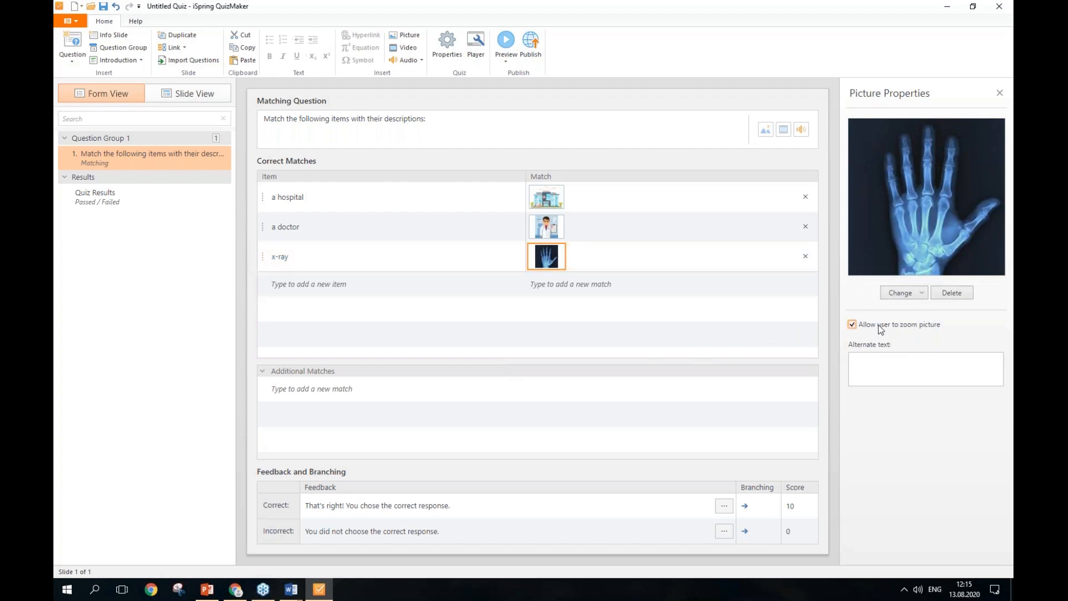
click(549, 228)
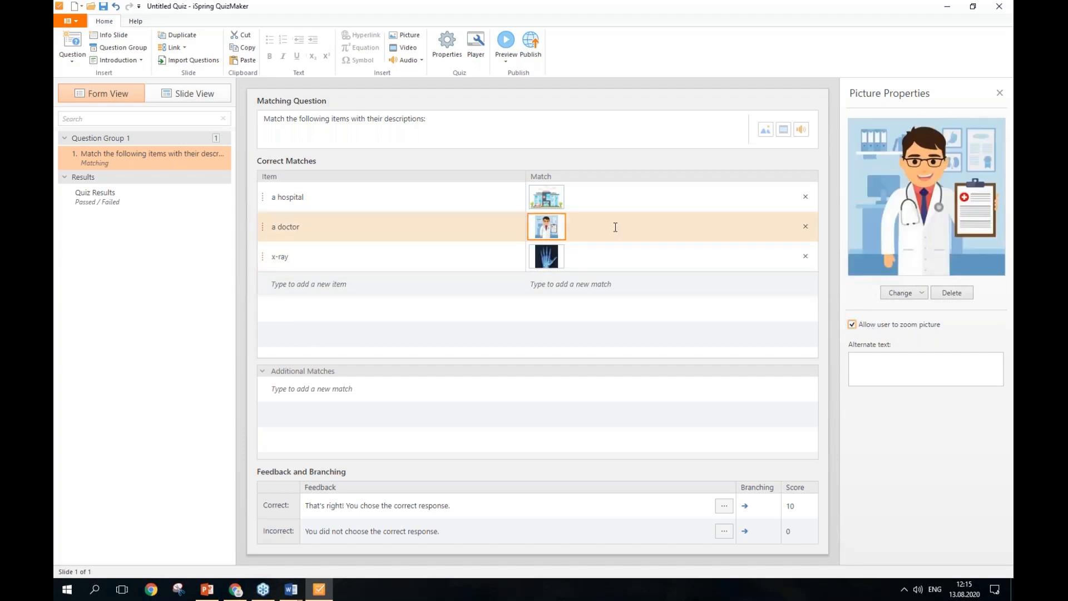
click(554, 202)
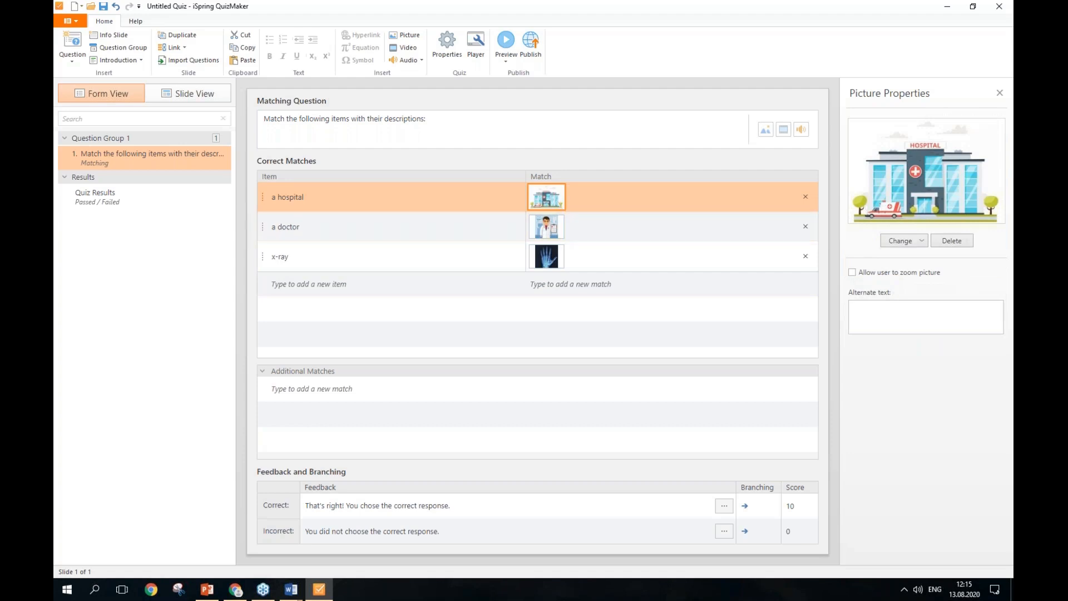
click(880, 275)
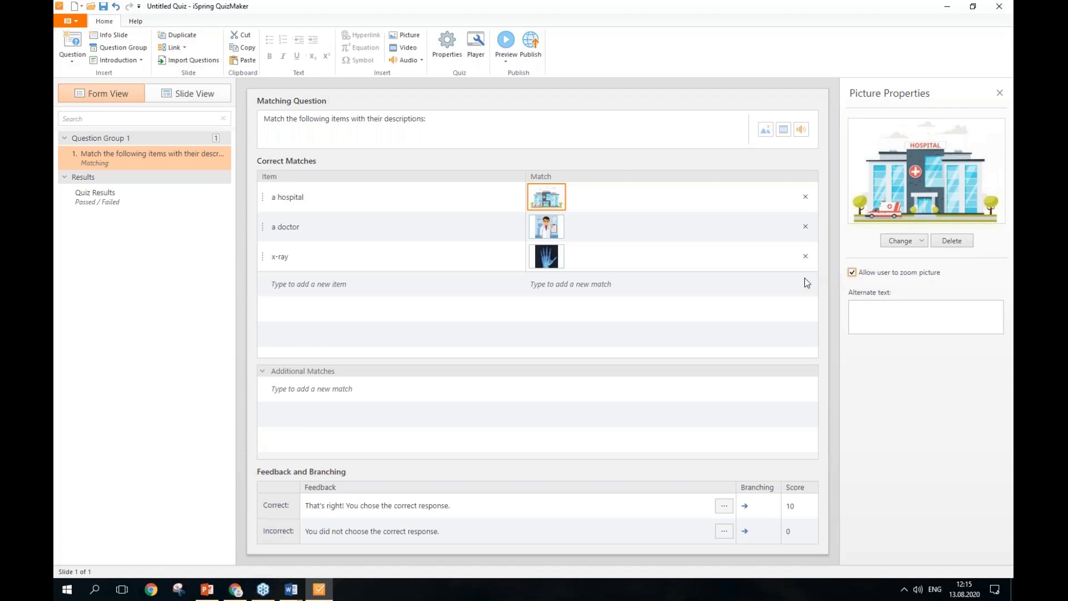
- Add "heart" and "wheelchair" as additional matches to the Matching question
click(365, 287)
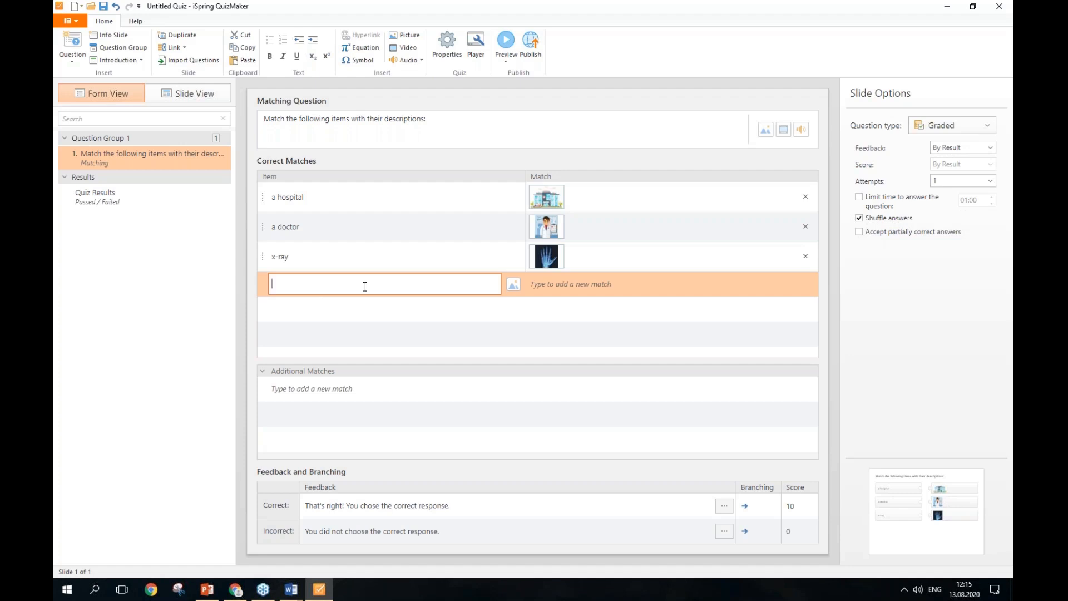
click(368, 385)
click(357, 387)
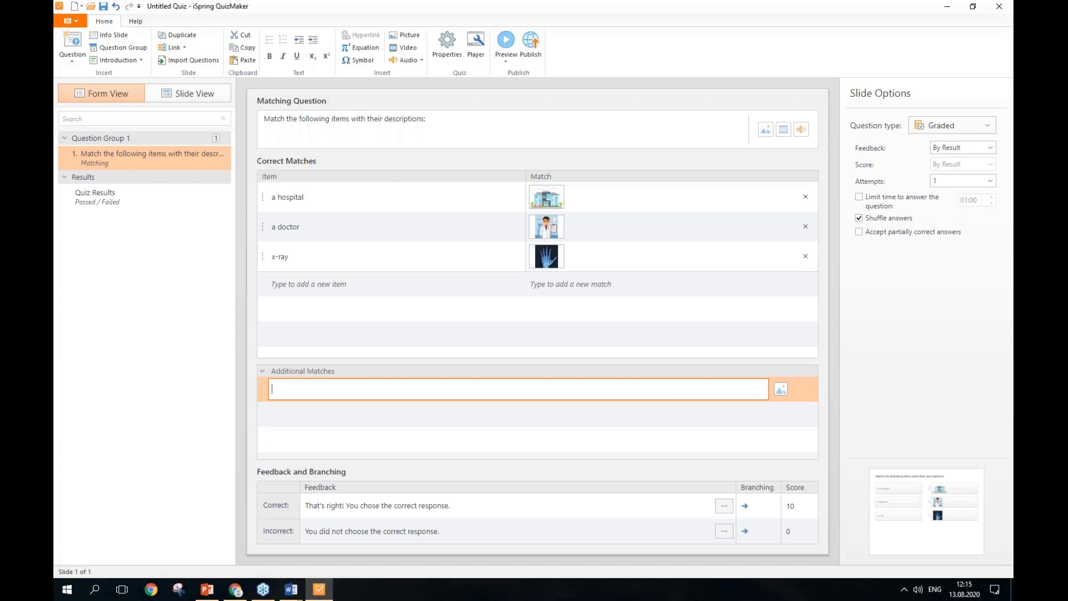
key(alt+Tab)
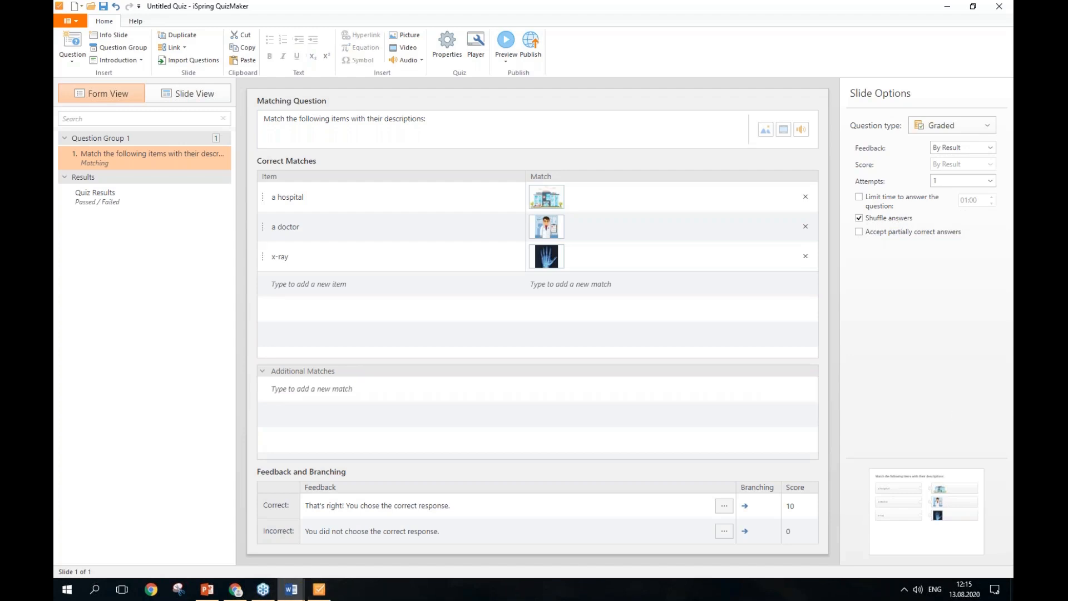
click(688, 389)
text(heart)
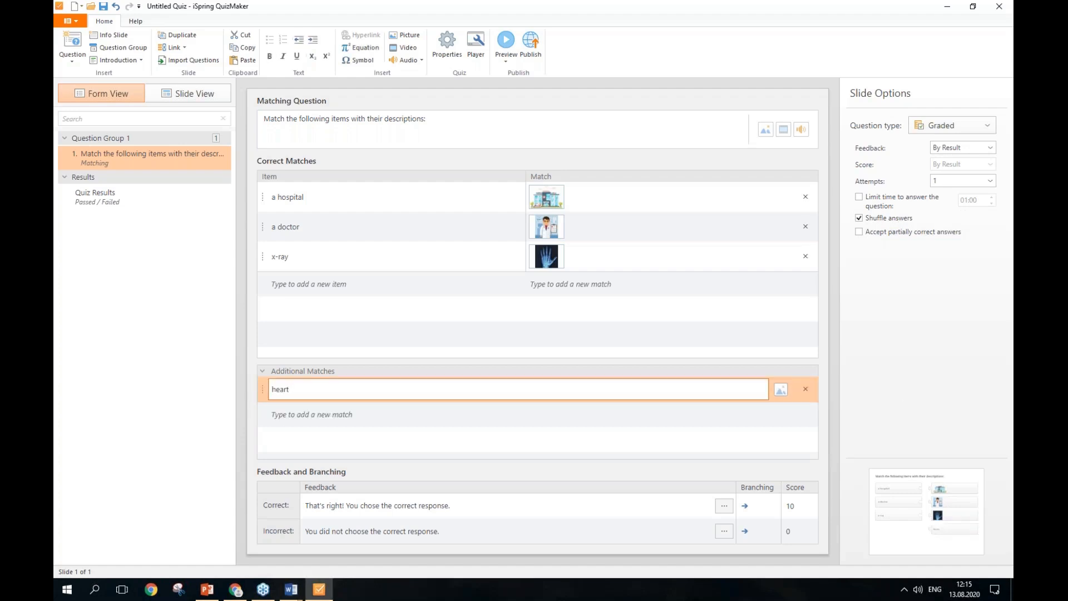
key(alt+Tab)
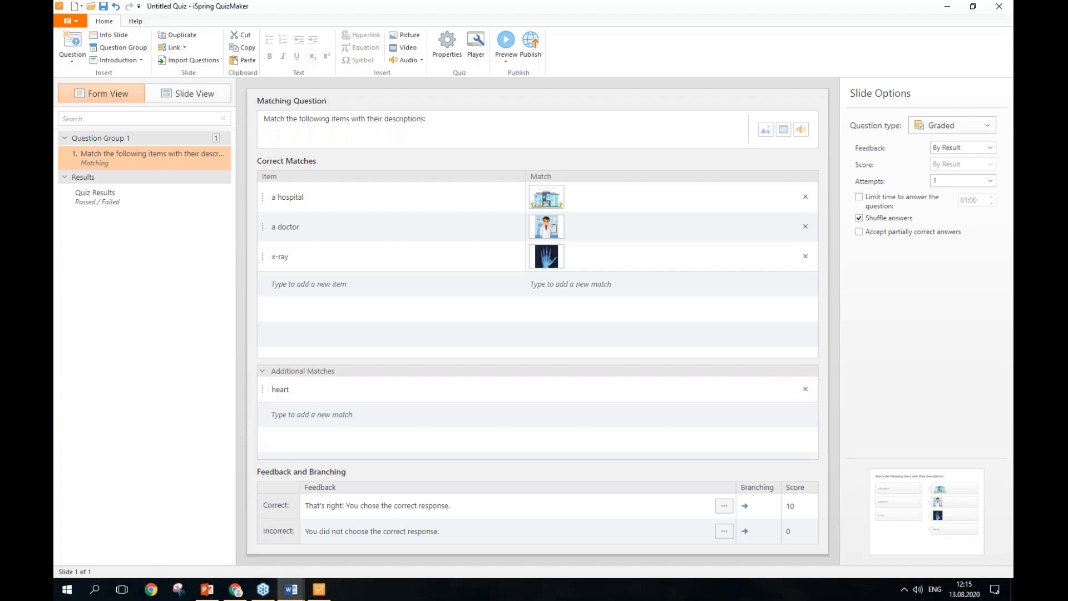
click(451, 418)
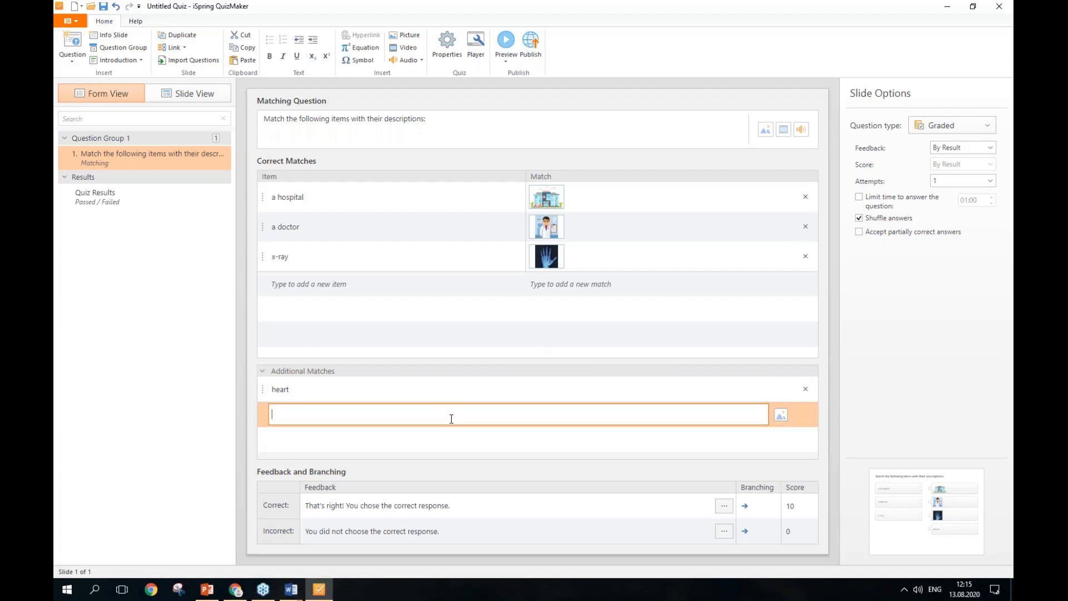
text(wheelchair)
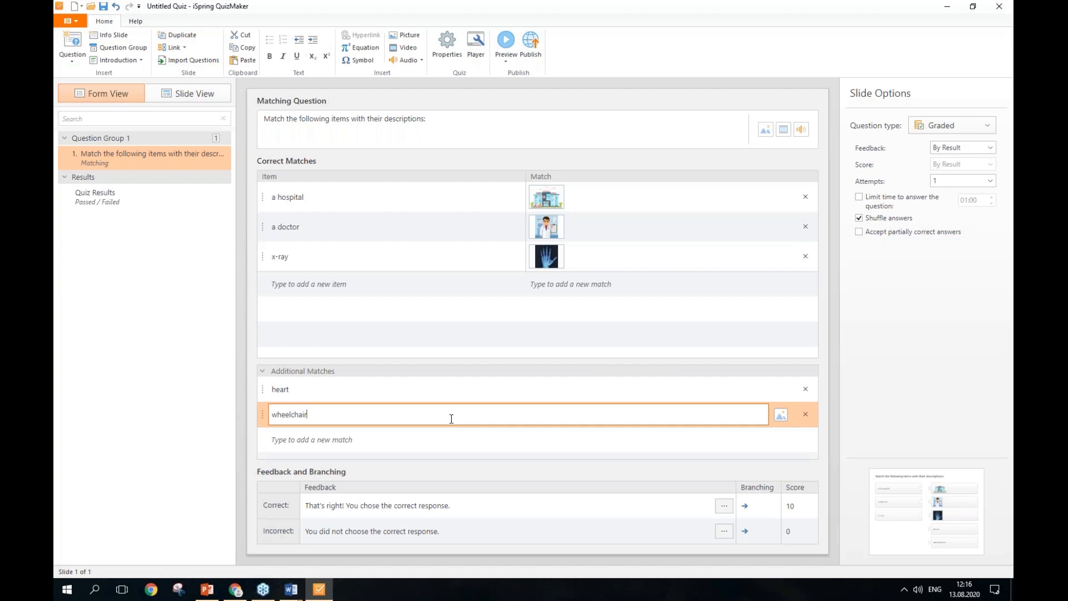
- Preview the Matching slide, enlarge the hospital picture and close the enlarged view
click(506, 57)
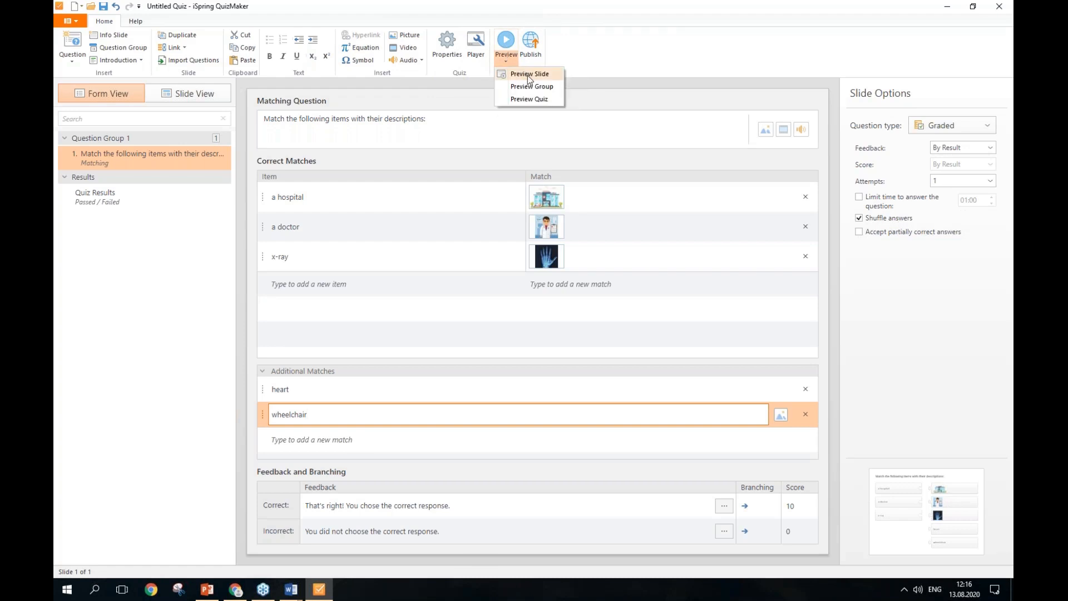
click(527, 75)
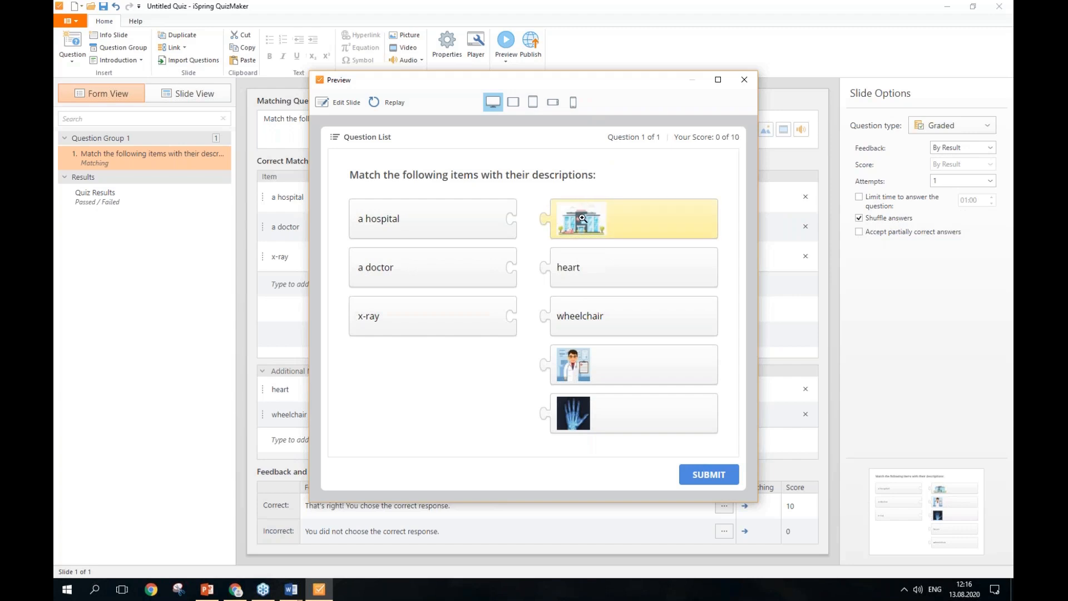
click(581, 218)
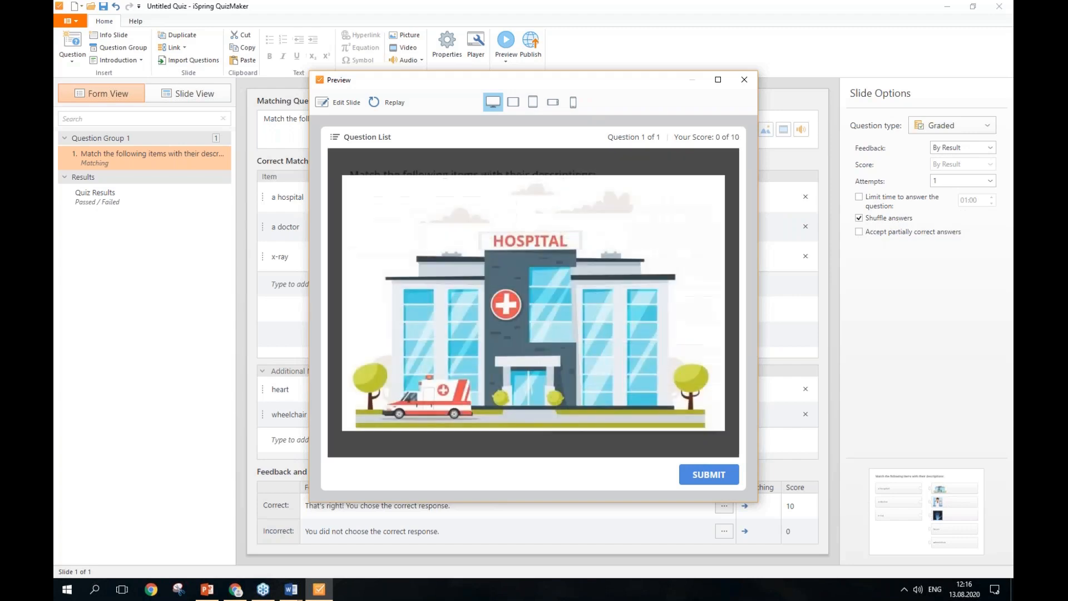
click(587, 163)
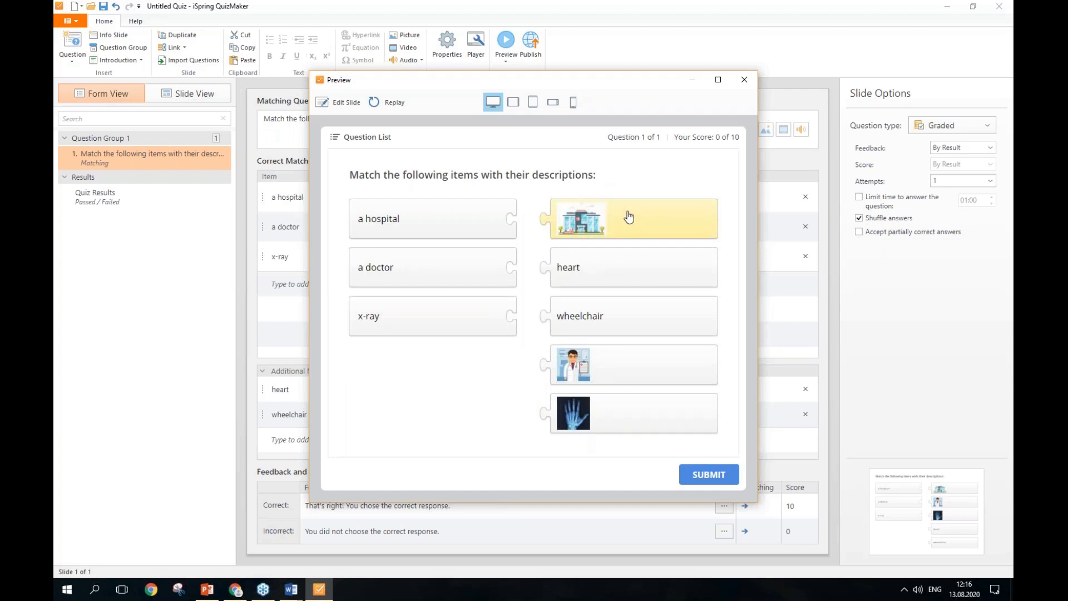
- Match the hospital, doctor and x-ray pictures to their terms in the preview, submit the answer and close the preview
drag(650, 221, 601, 218)
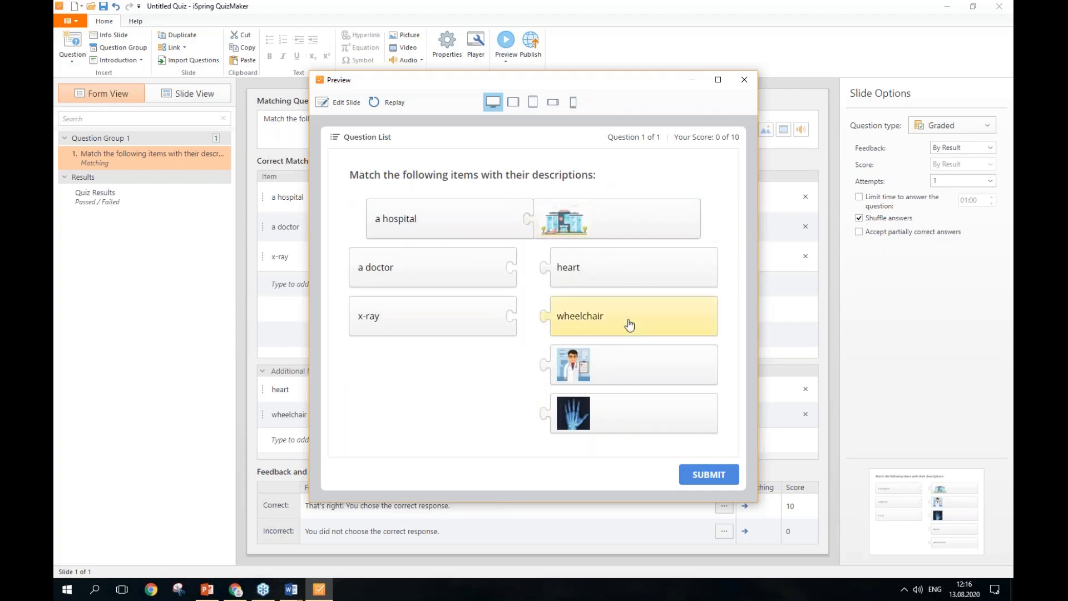
drag(623, 365, 578, 270)
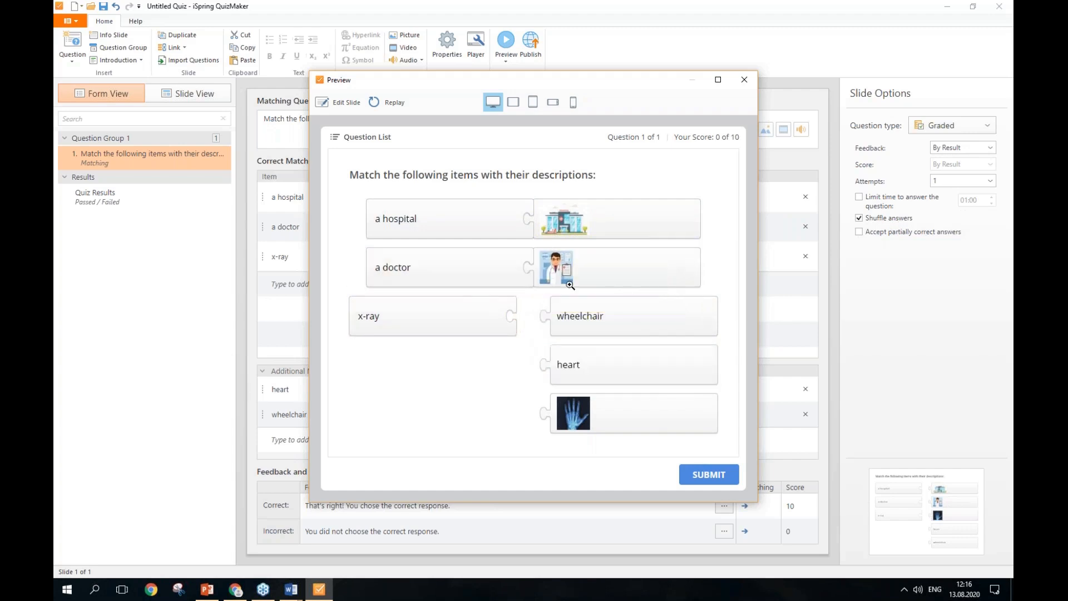
drag(632, 425, 575, 327)
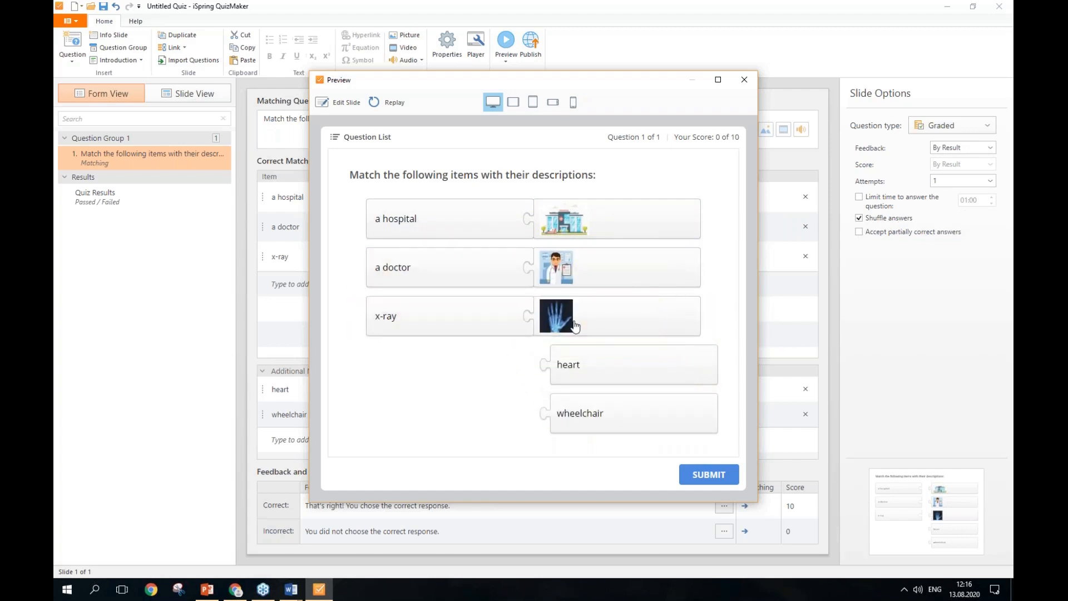
click(714, 475)
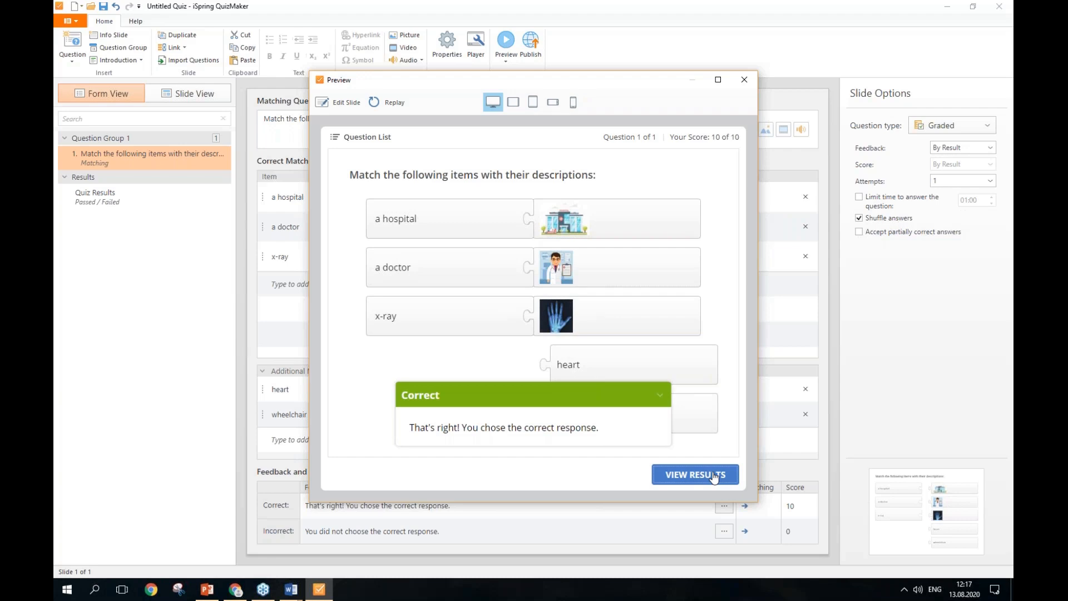
click(744, 81)
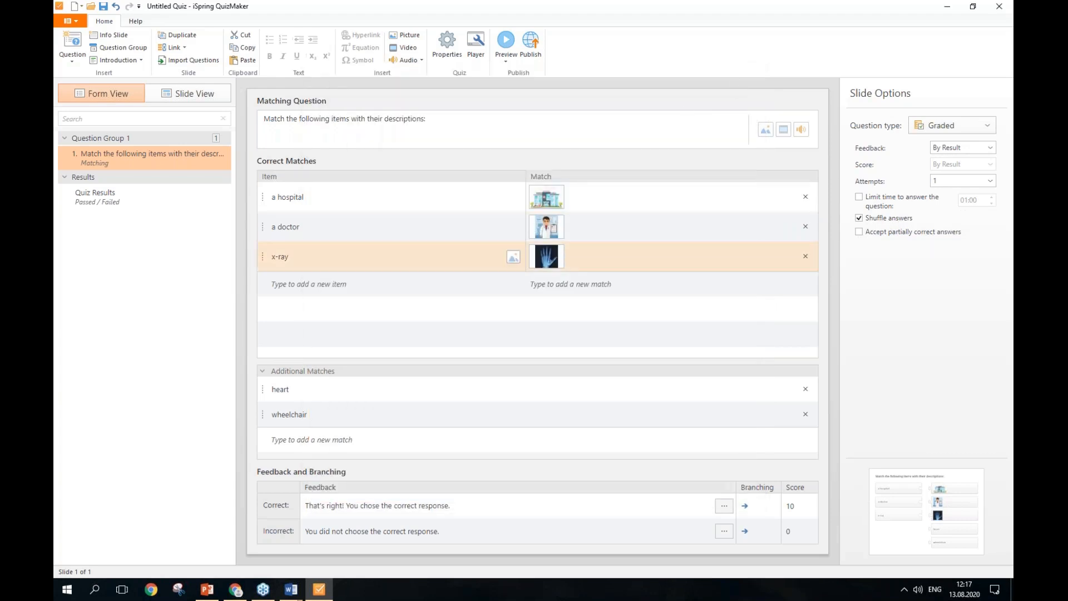
- Switch to the "Welcome our questions!" course in Chrome and view its Sequence example
click(241, 594)
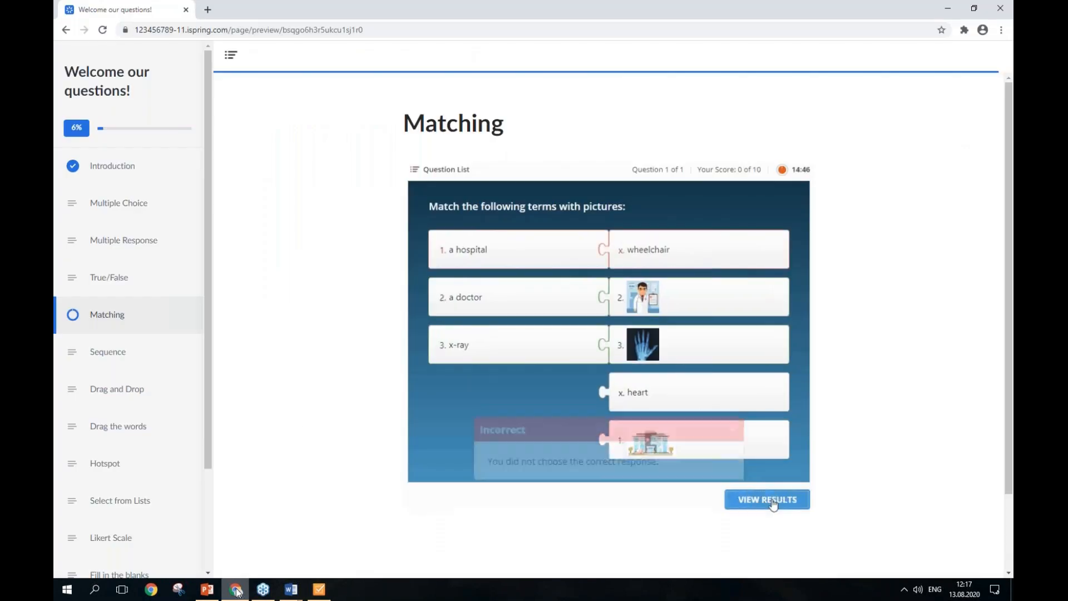
click(167, 360)
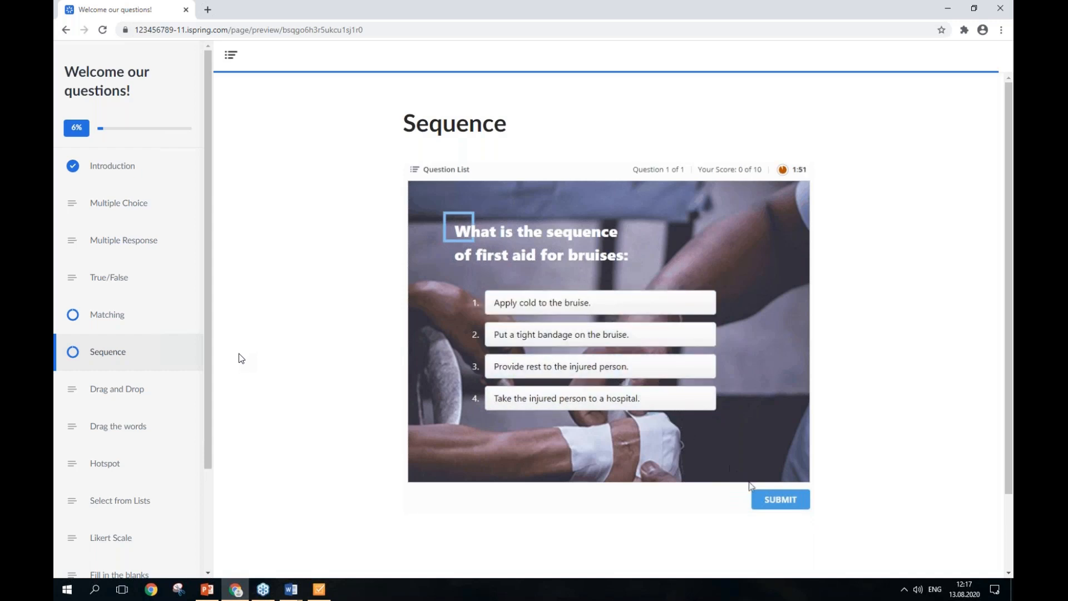
- Switch back to iSpring QuizMaker and add a Sequence question to the quiz
click(319, 589)
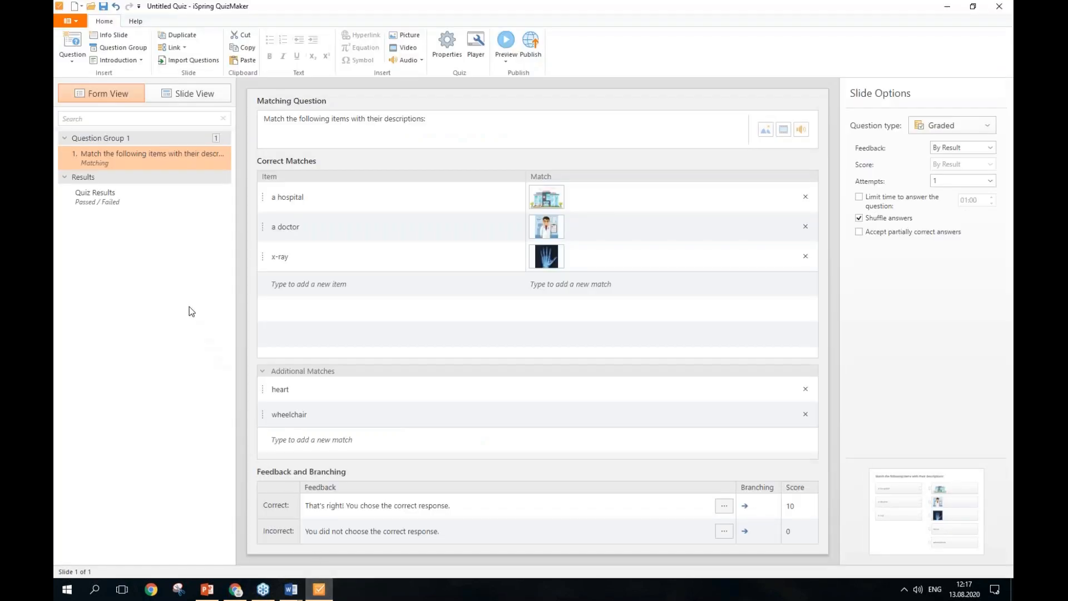
click(73, 52)
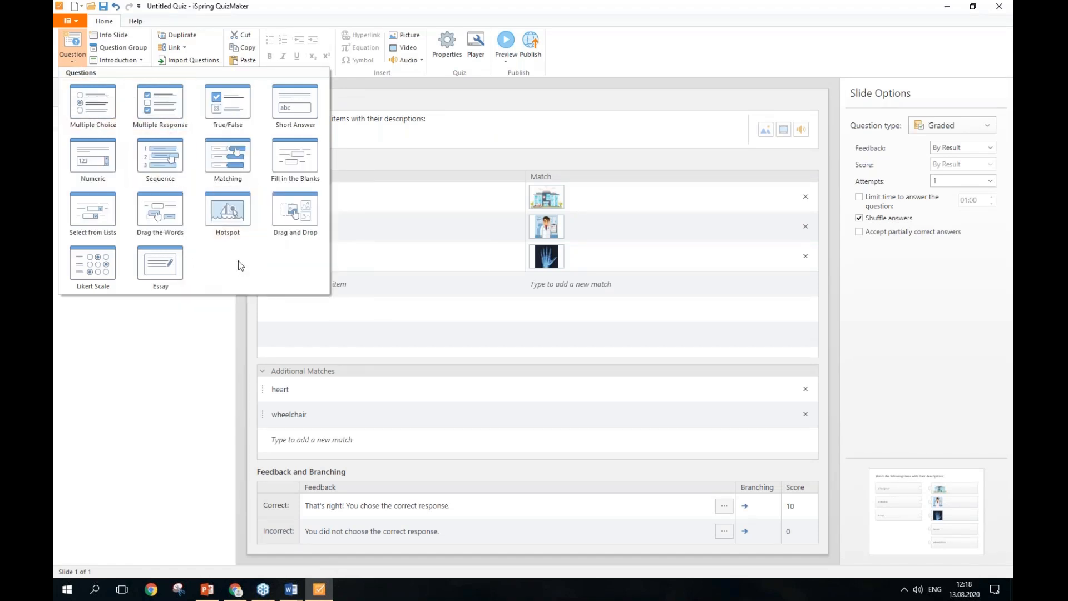
click(176, 176)
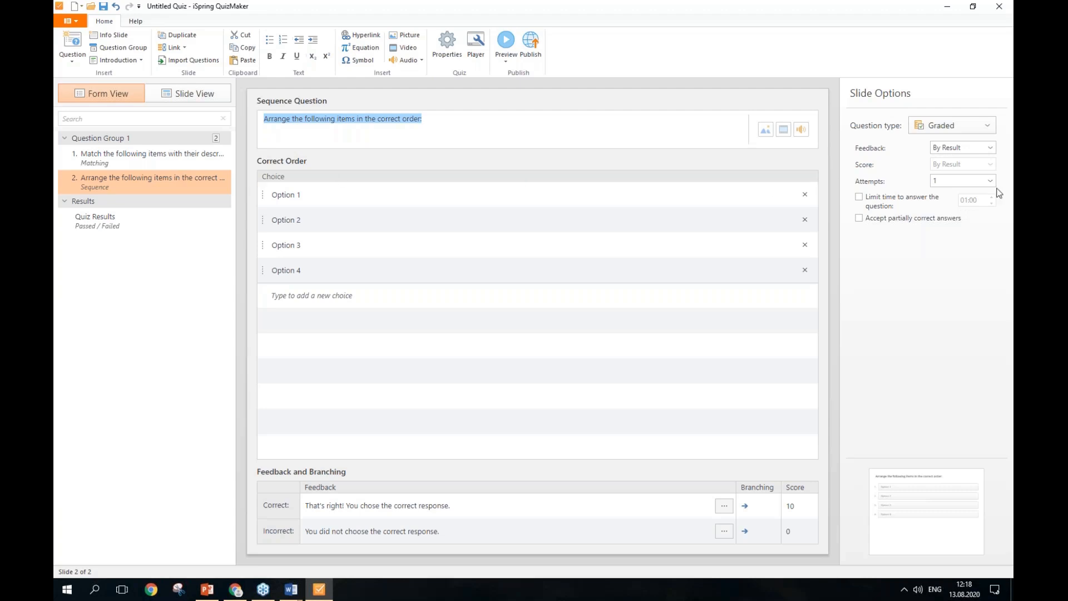
- Replace the Sequence question's text with "What is the sequence of first aid for bruises:" in bold
key(alt+Tab)
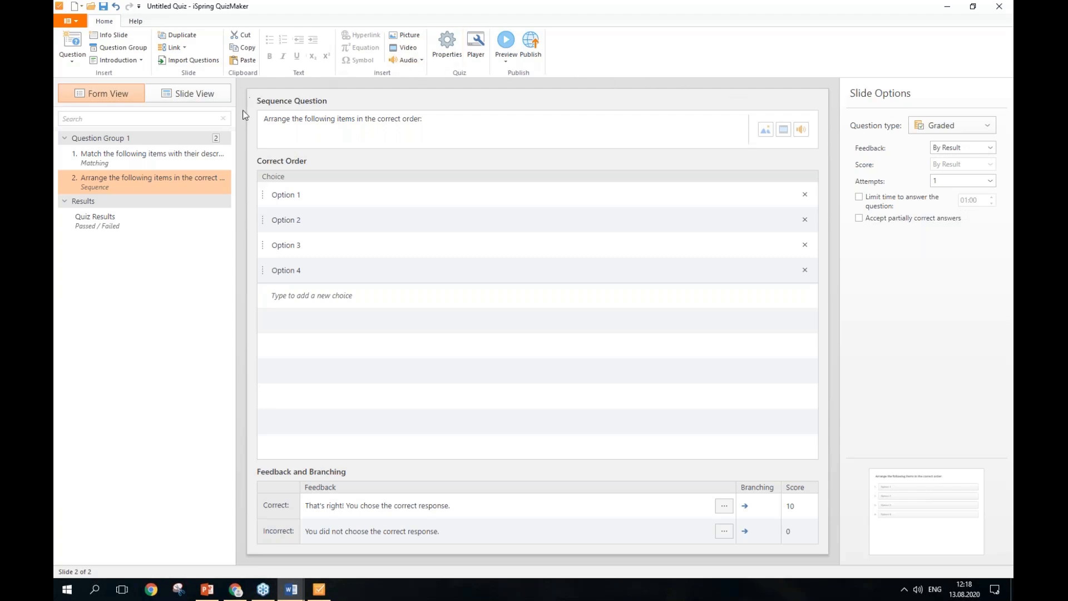
click(470, 124)
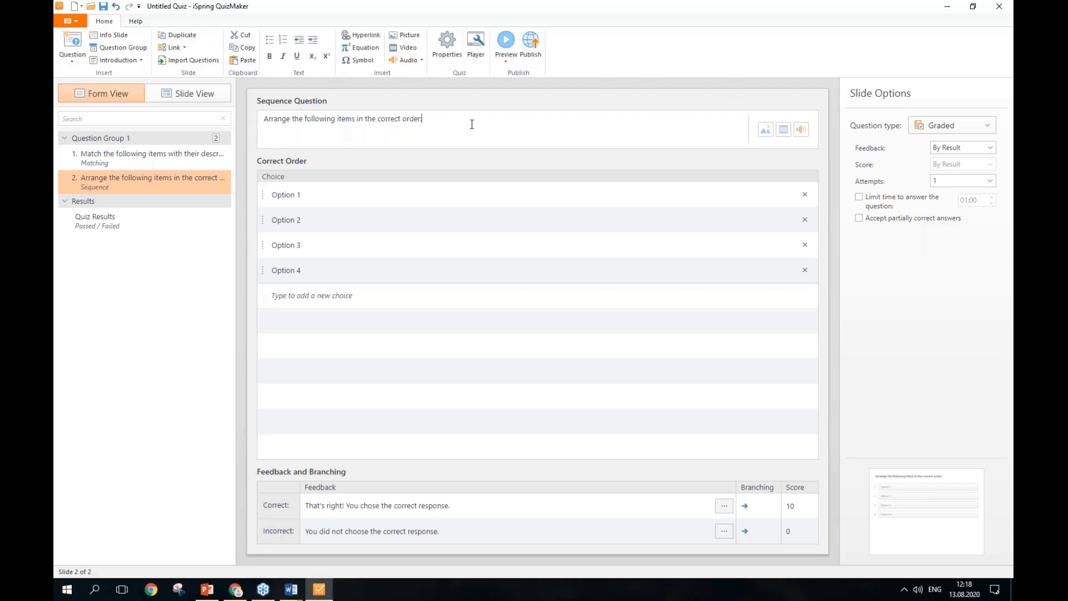
drag(472, 124, 266, 125)
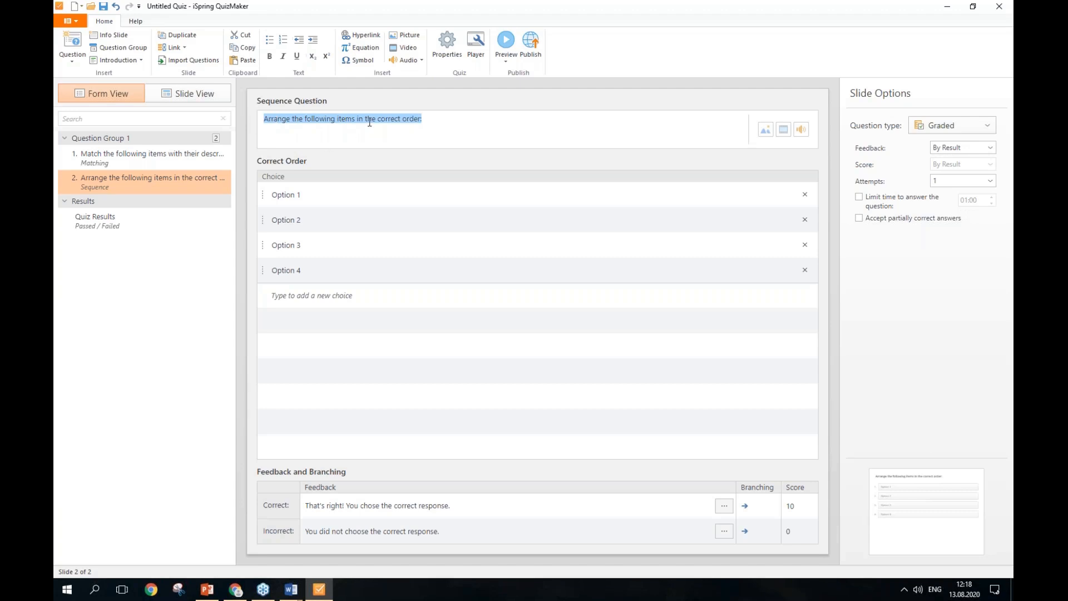
text(What is the sequence of first aid for bruises:)
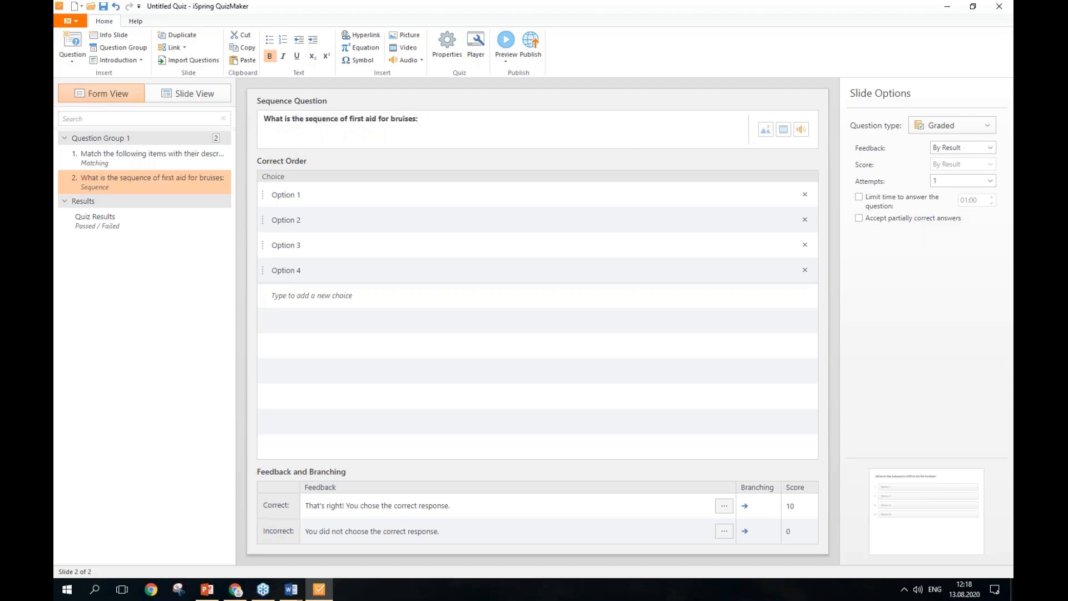
- Set the first two choices to "Apply cold to the bruise." and "Put a tight bandage on the bruise."
key(alt+Tab)
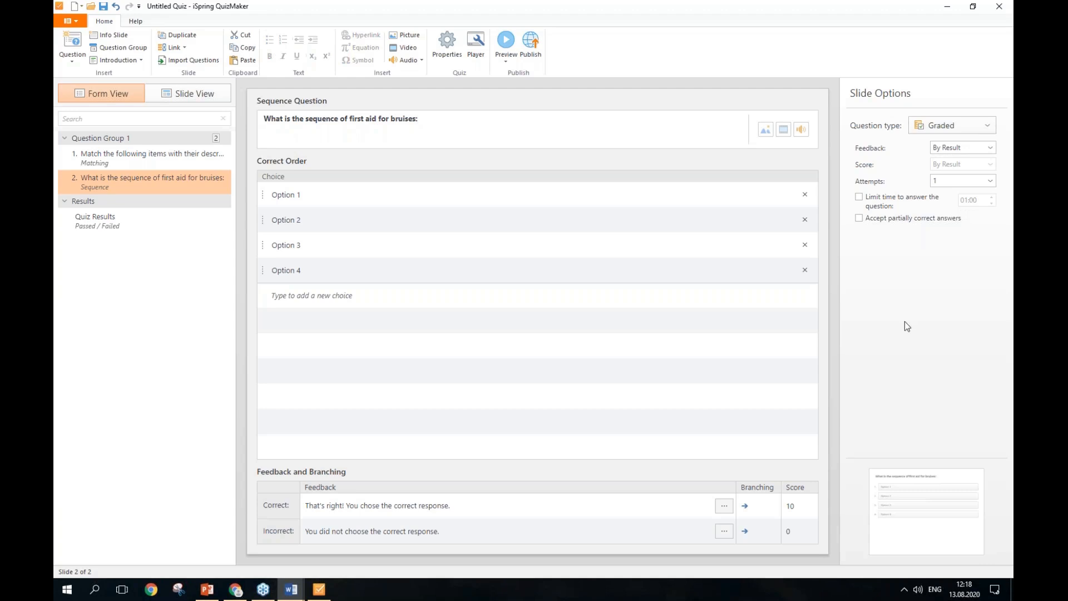
click(394, 194)
key(ctrl+a)
text(Apply cold to the bruise)
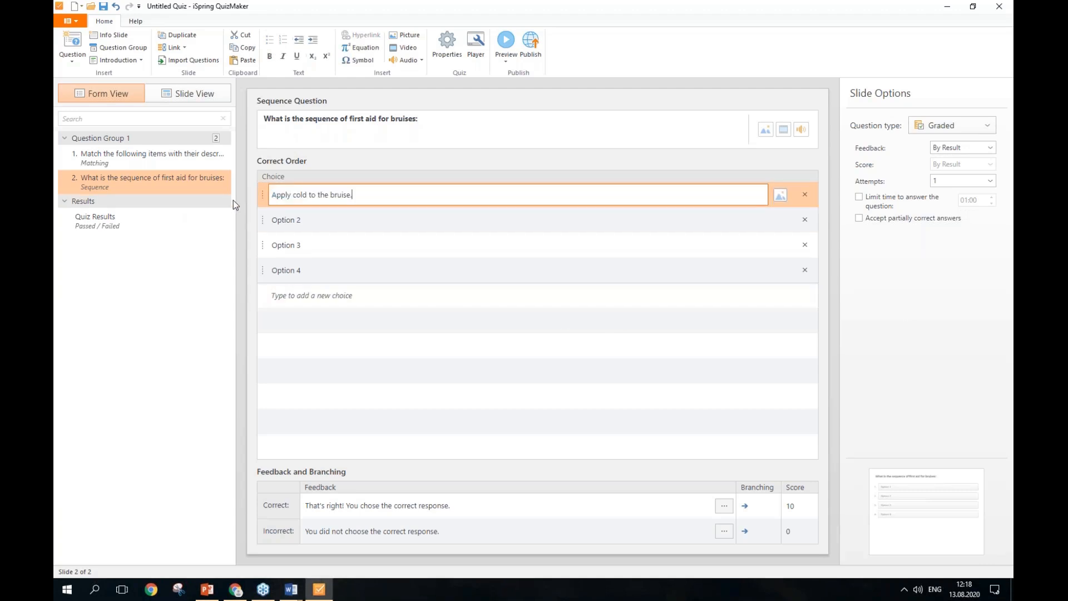
text(.)
key(alt+Tab)
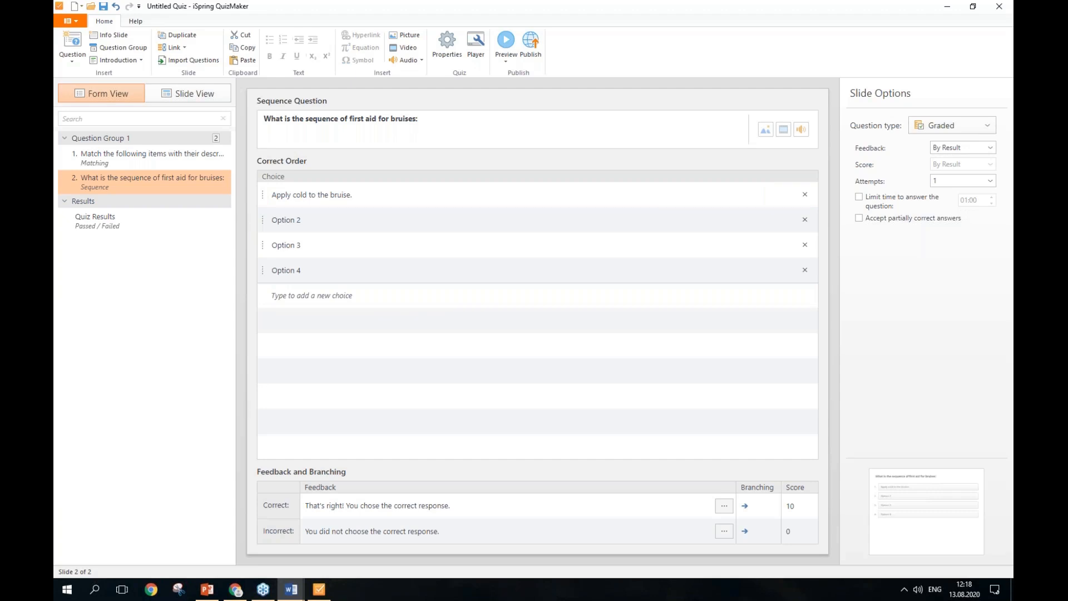
click(431, 217)
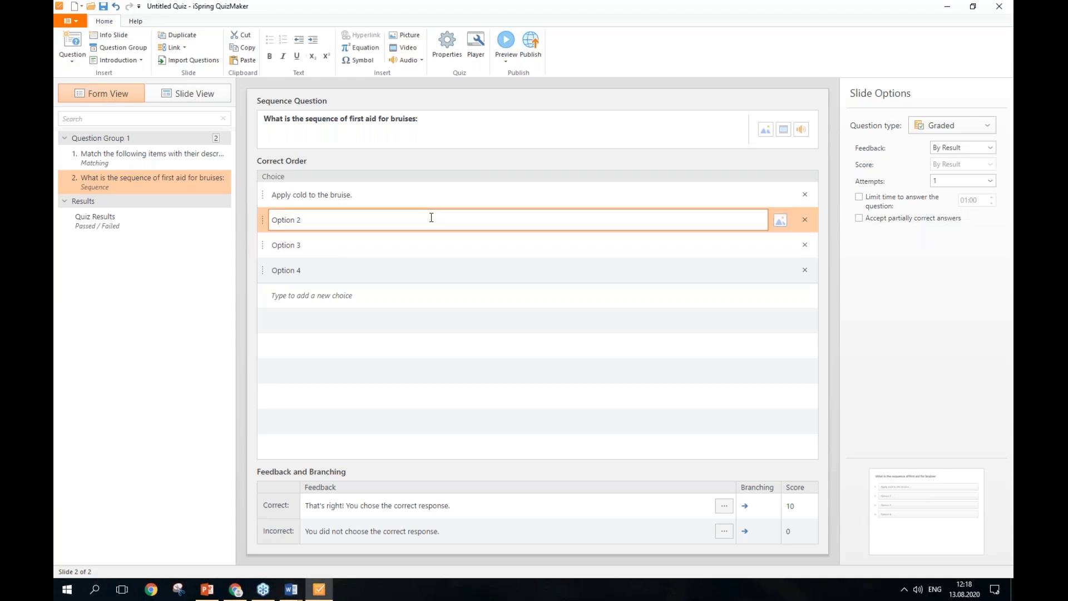
key(ctrl+a)
text(Put a tight bandage on the bruise)
text(.)
- Set the third and fourth choices to "Provide rest to the injured person." and "Take the injured person to a hospital."
key(alt+Tab)
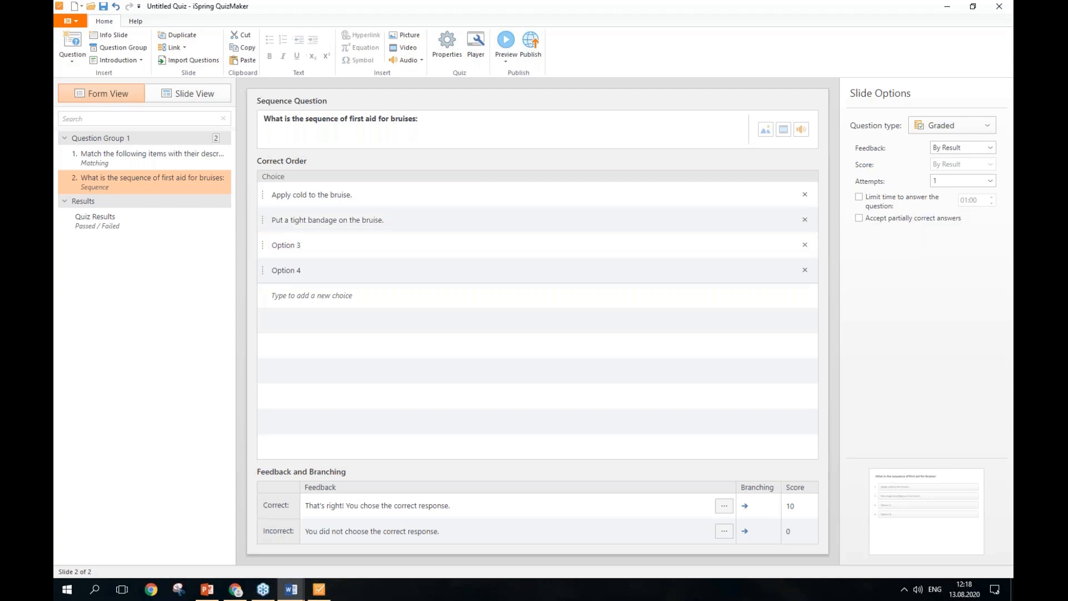
click(345, 246)
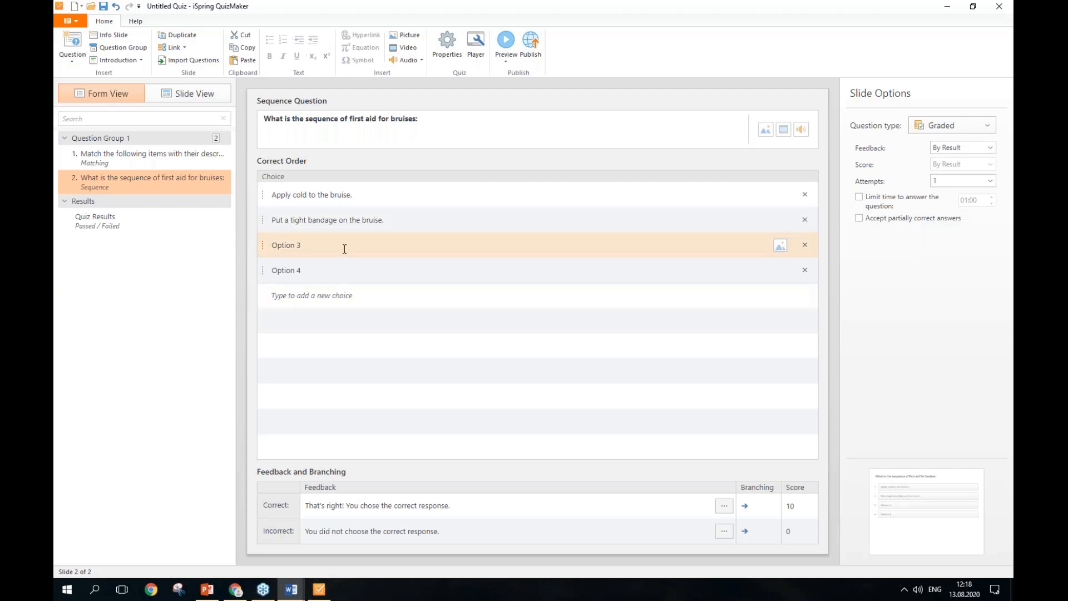
key(ctrl+a)
text(Provide rest to the injured person.)
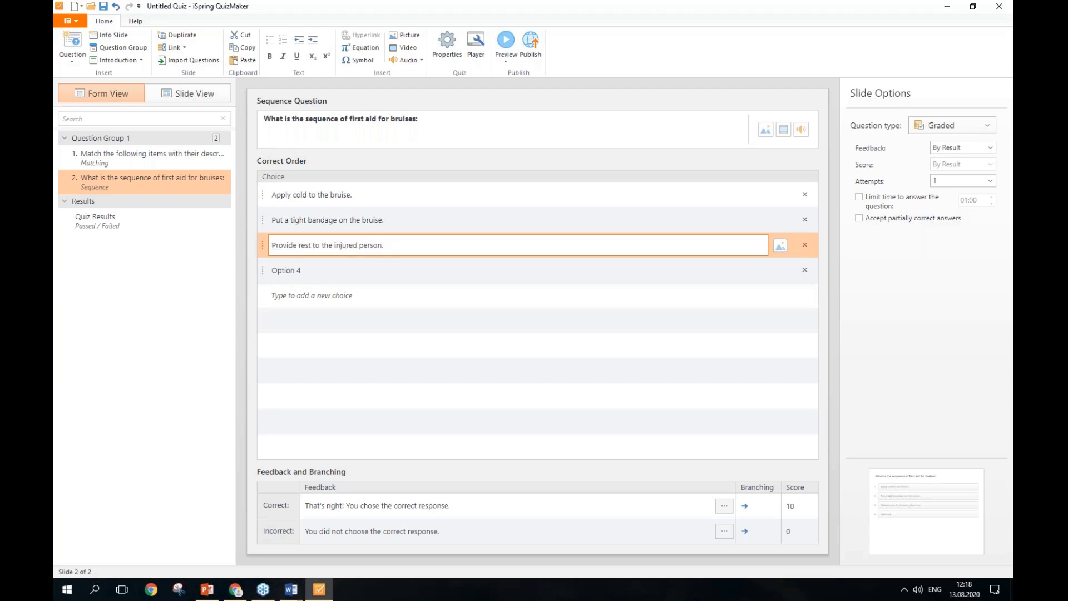
key(alt+Tab)
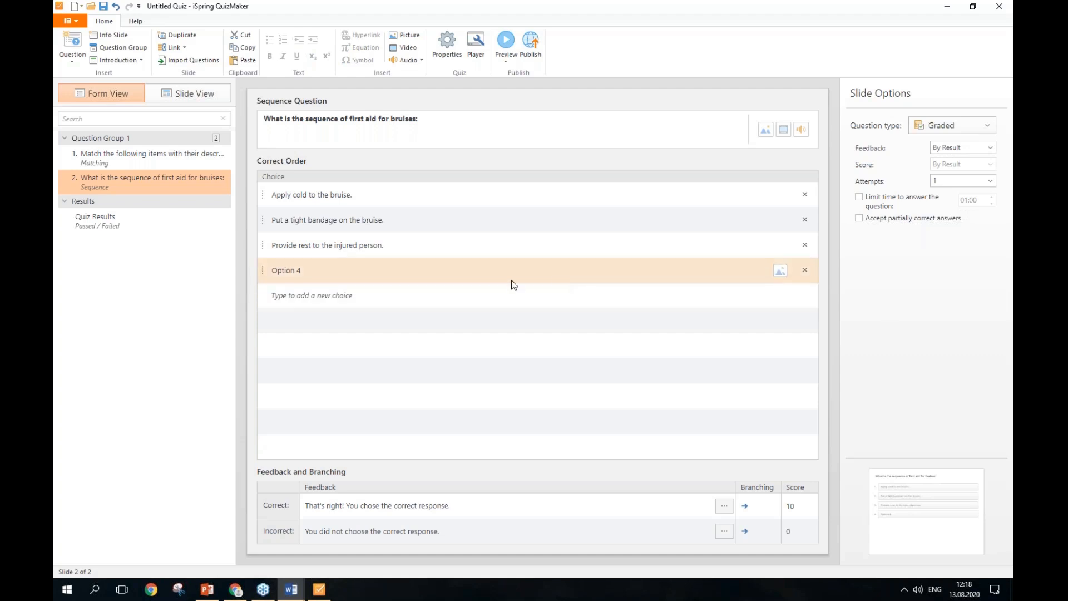
click(492, 274)
text(Take the injured person to a hospital.)
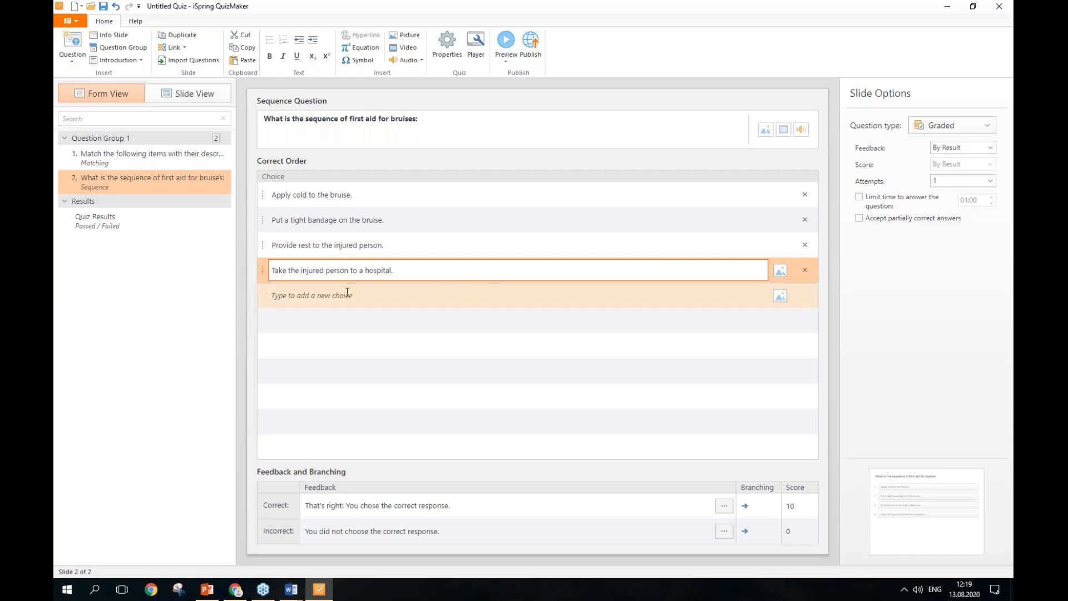
click(378, 298)
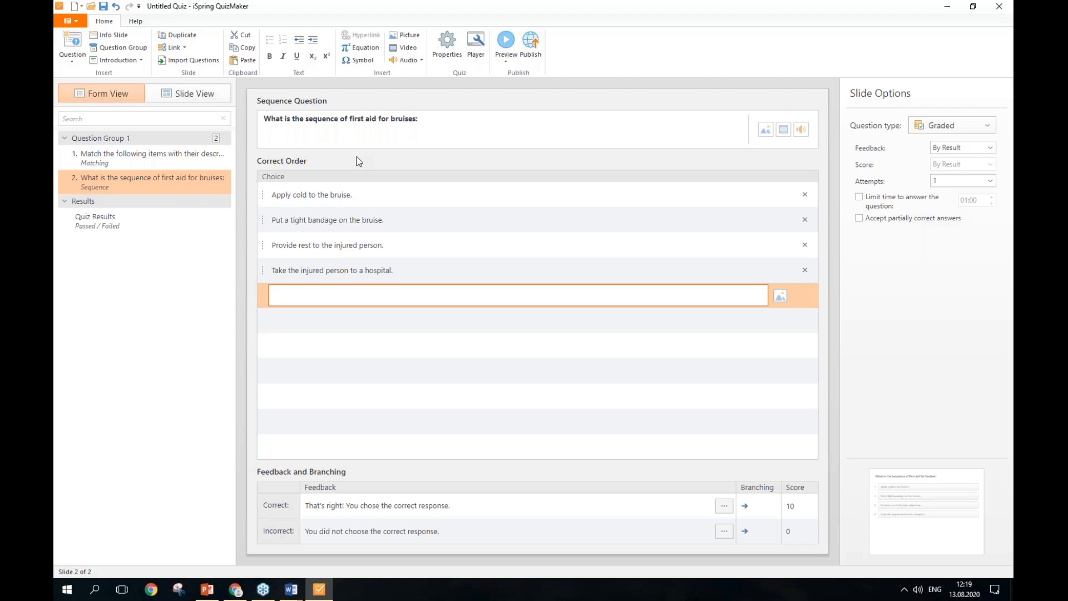
- Show the Sequence question as a slide and fill its background with the picture 4.png from the pics folder
click(214, 92)
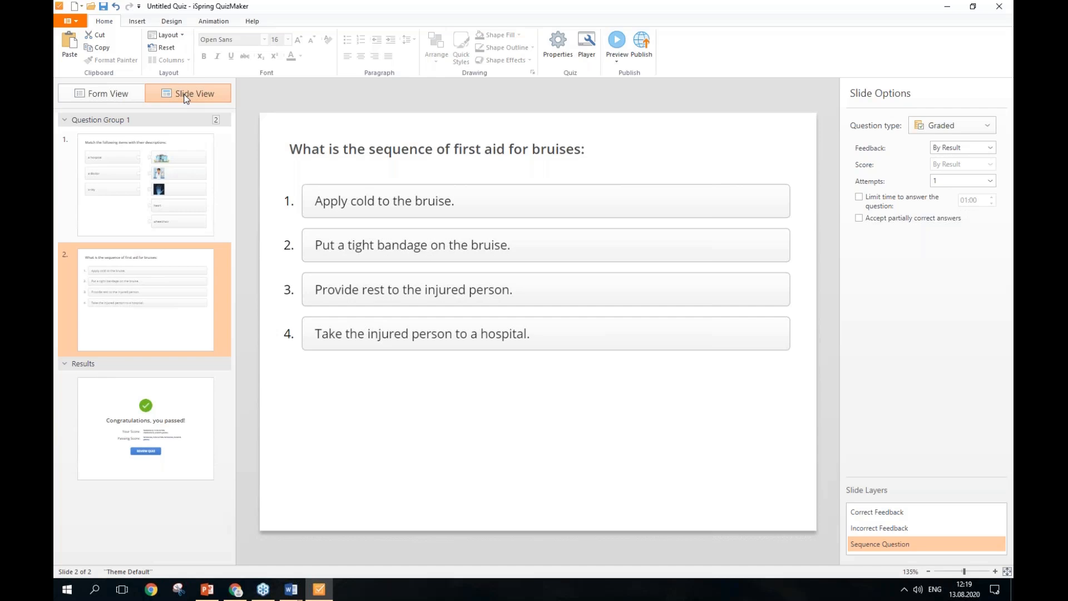
click(172, 22)
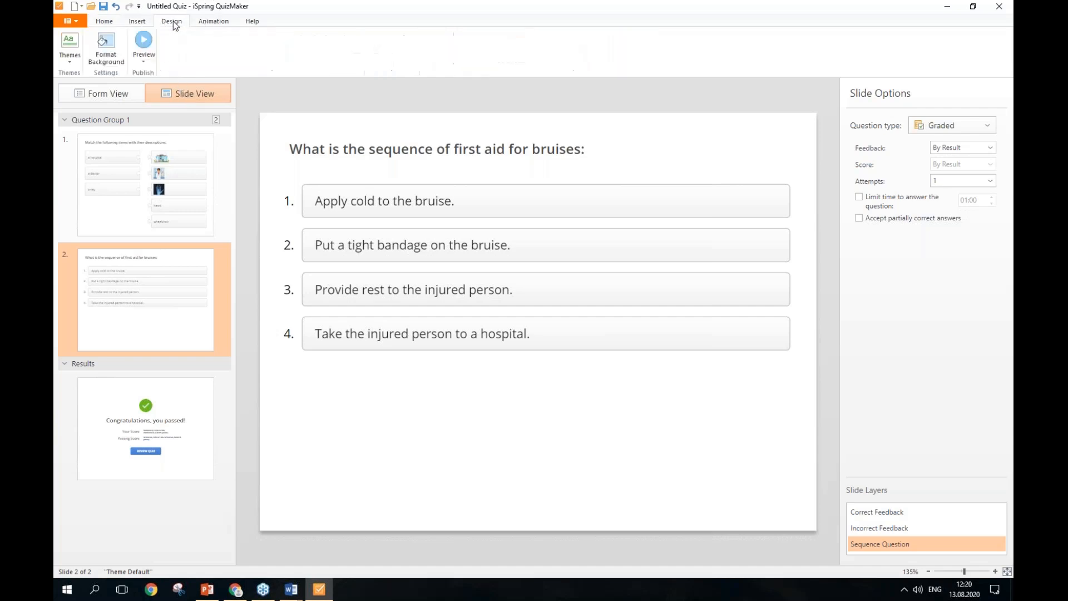
click(109, 52)
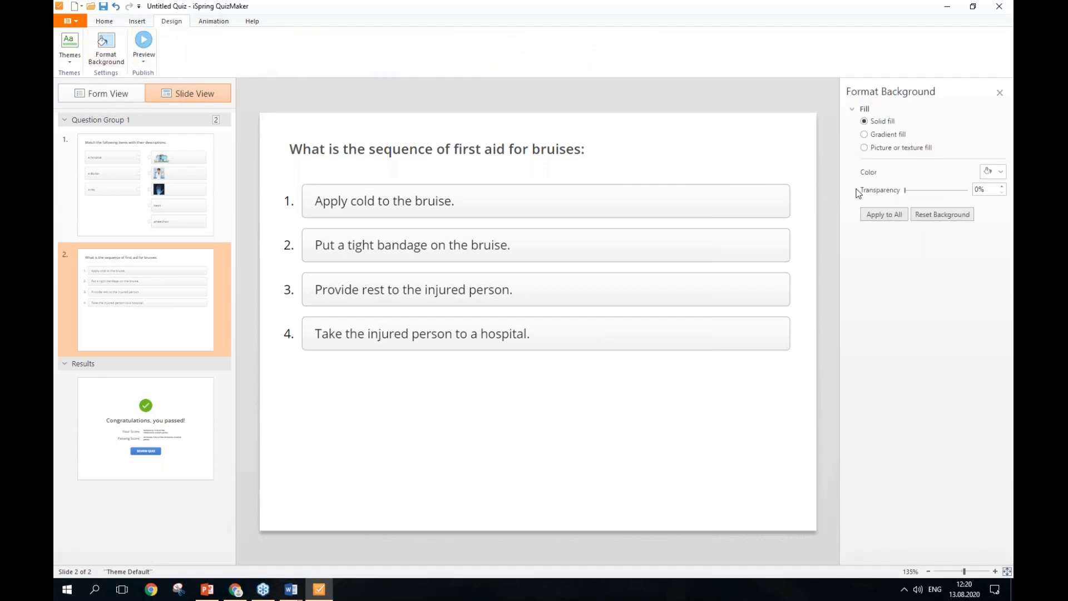
click(898, 148)
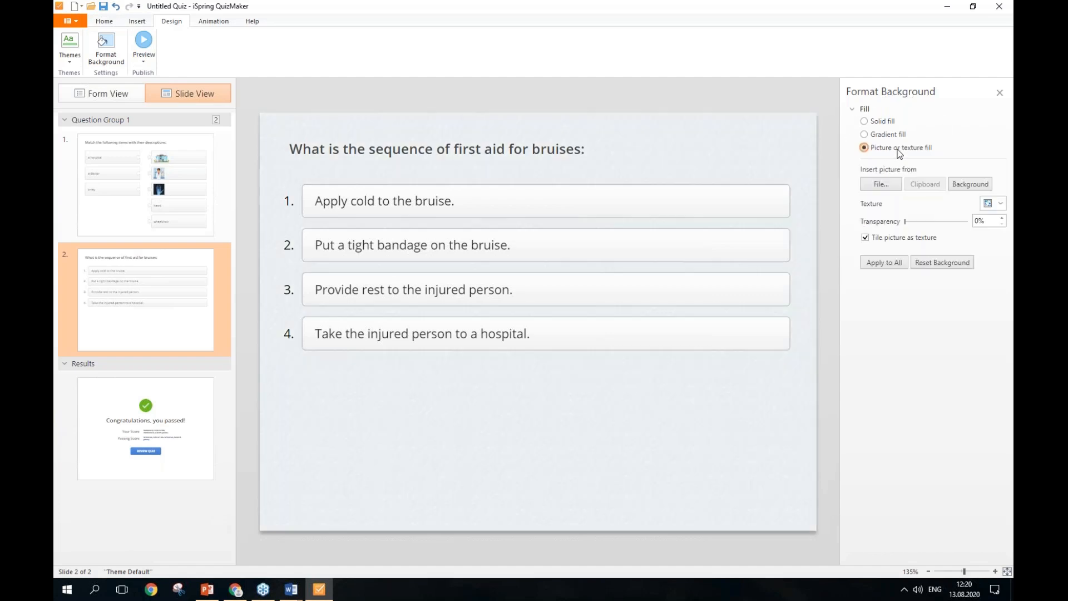
click(889, 184)
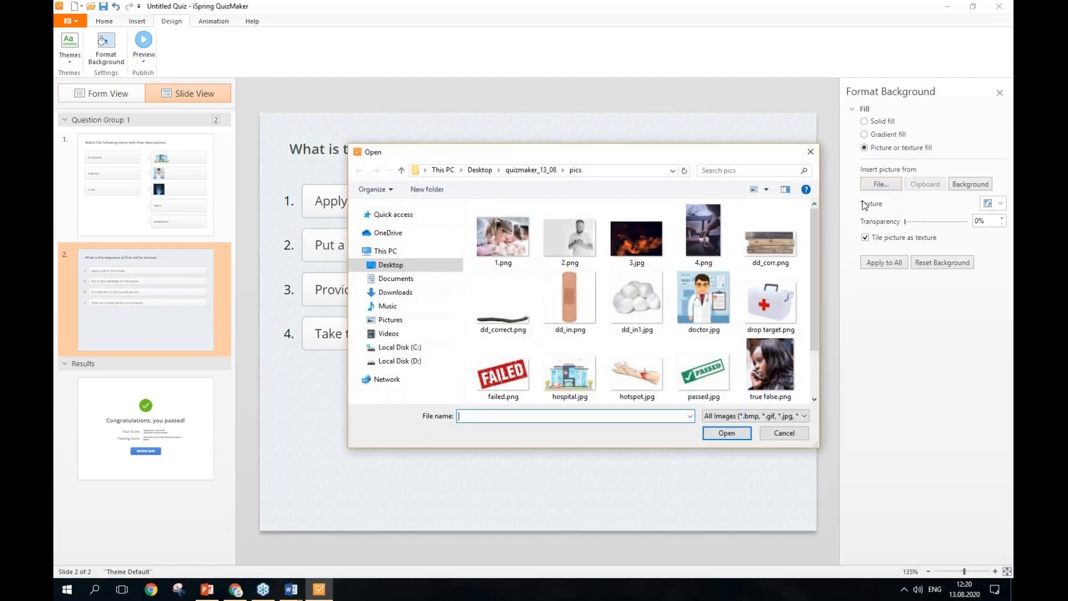
double_click(709, 225)
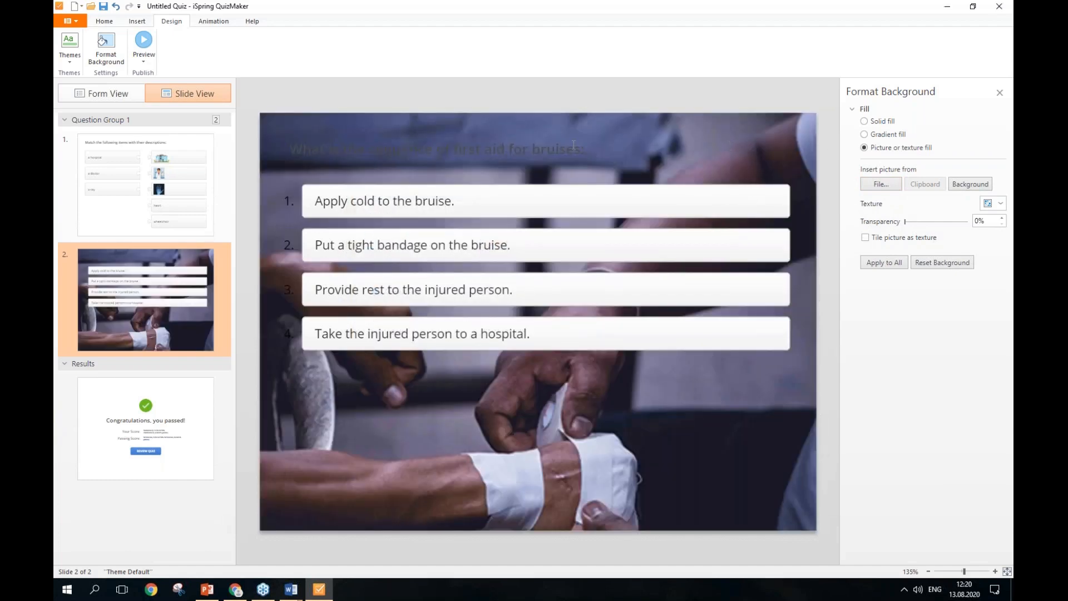
- Change the font colour of the Sequence slide's question text to white
click(547, 145)
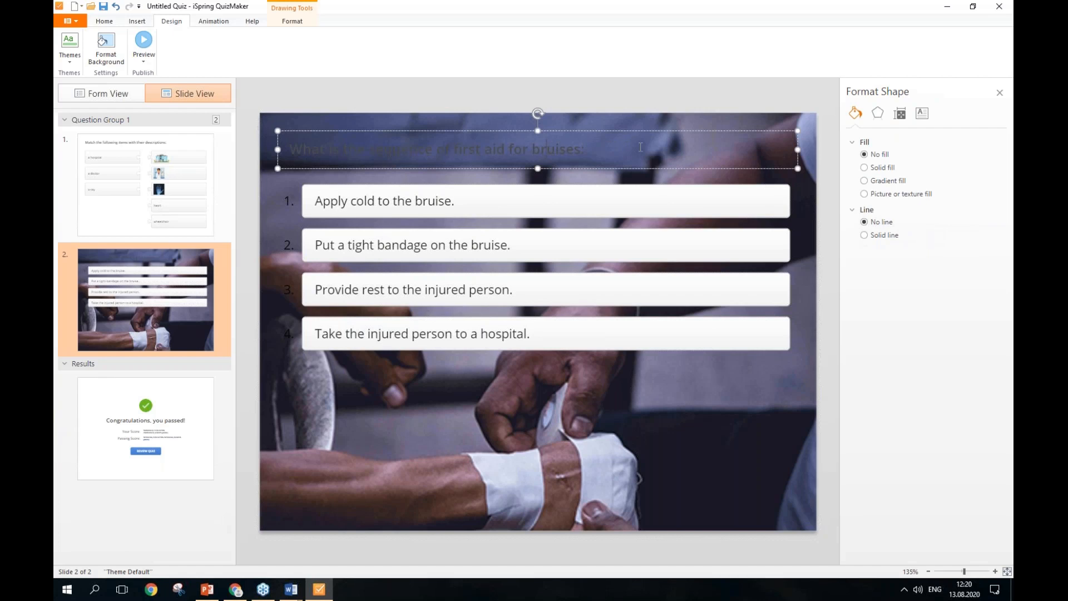
drag(640, 146, 293, 159)
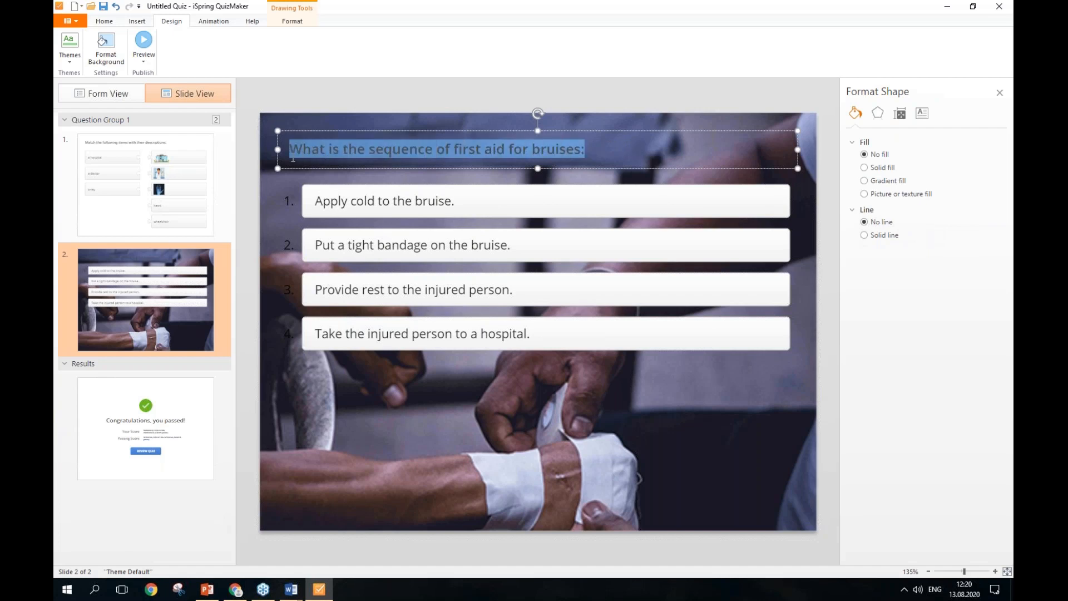
click(108, 23)
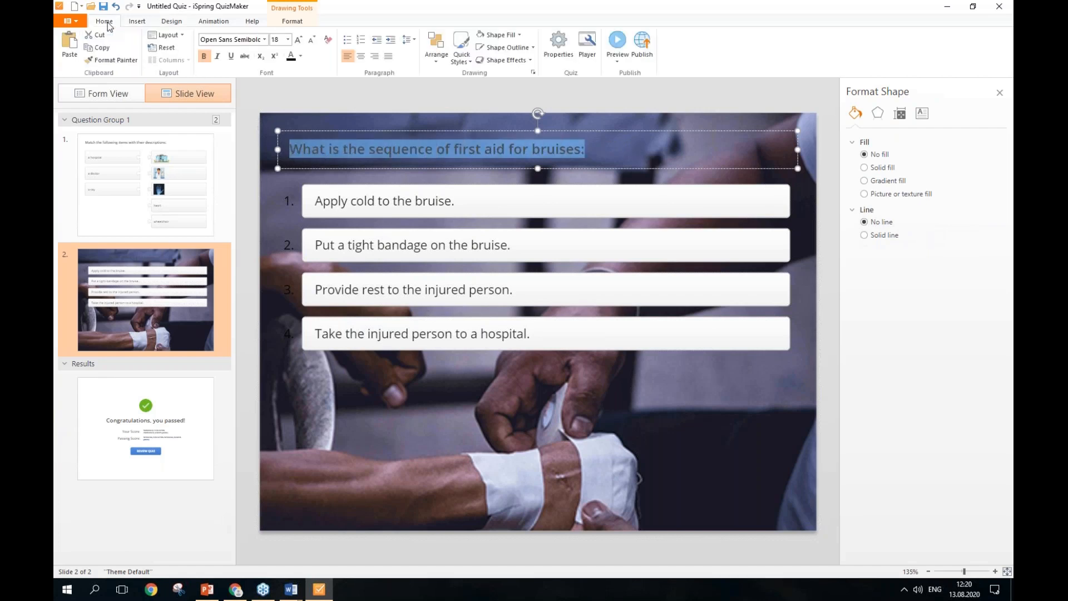
click(301, 57)
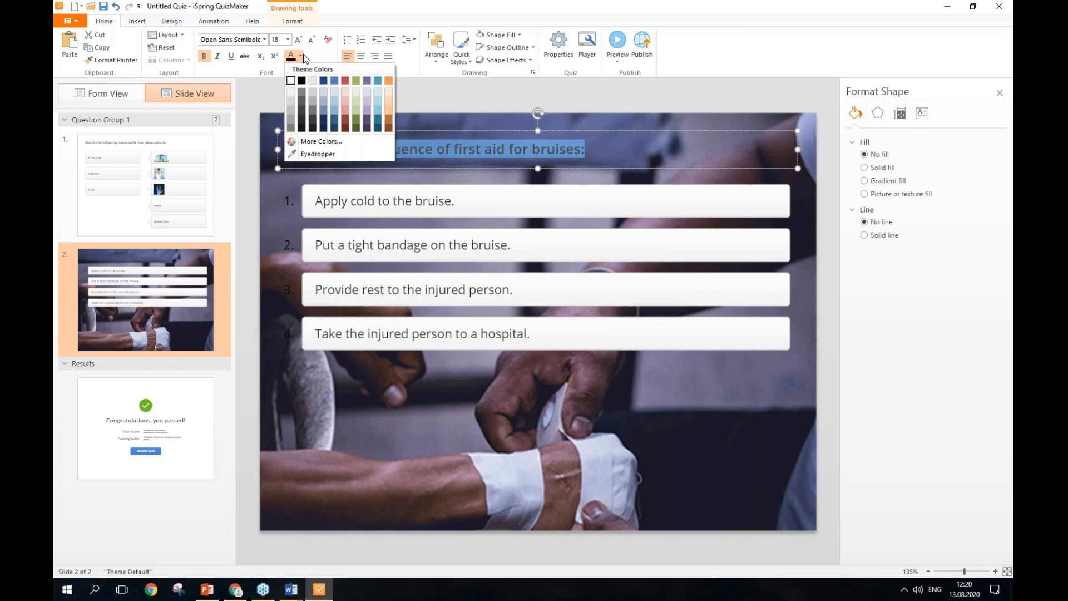
click(292, 91)
click(625, 146)
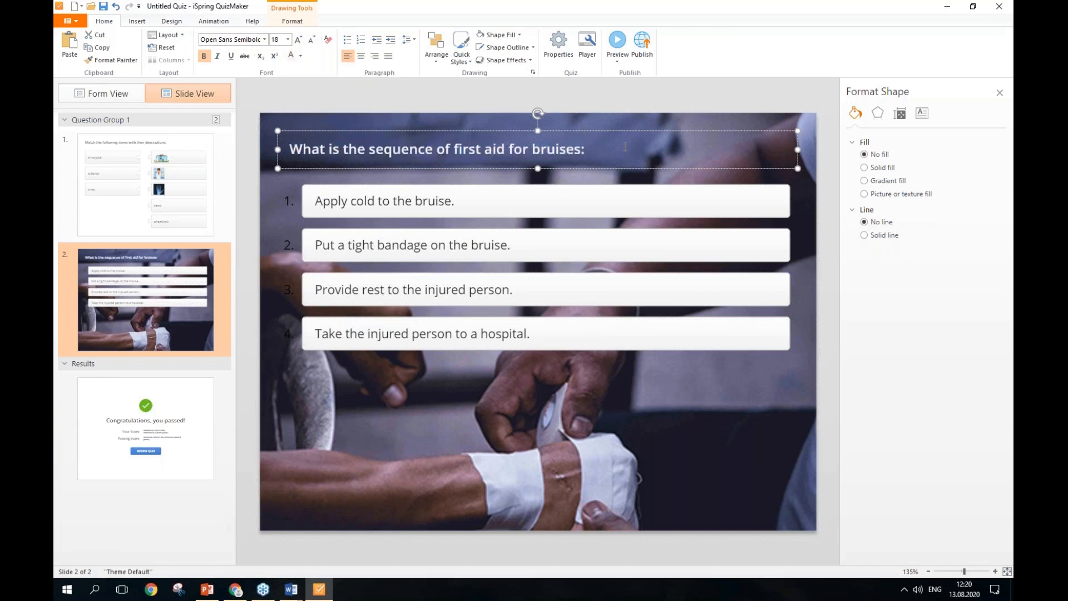
click(288, 202)
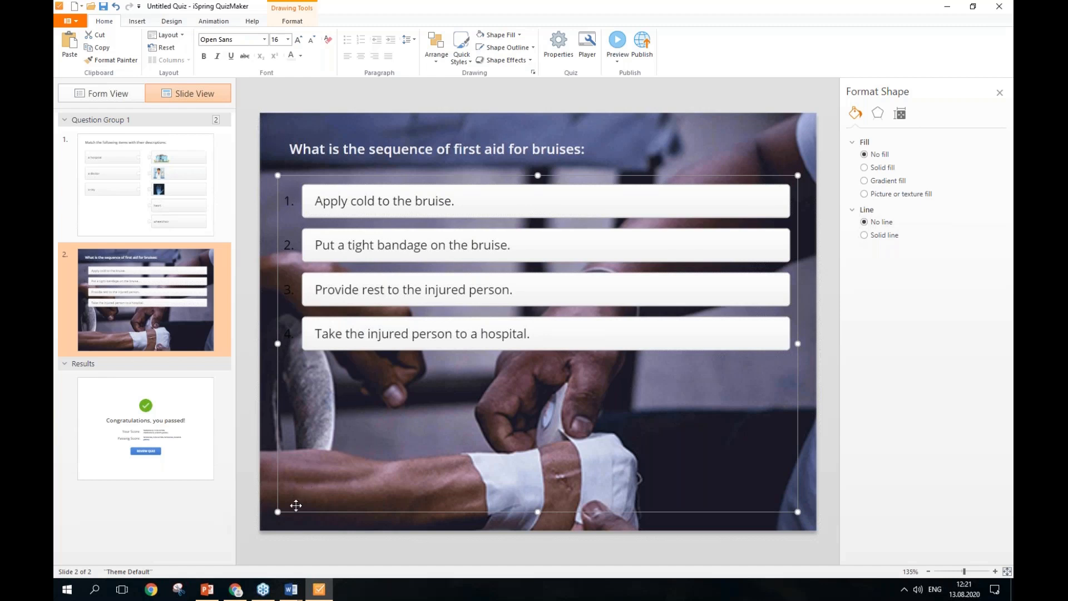
- Switch to the "Welcome our questions!" course in Chrome and try its Drag and Drop example, placing the planks and cotton balls on the medicine chest and submitting
mouse_move(236, 590)
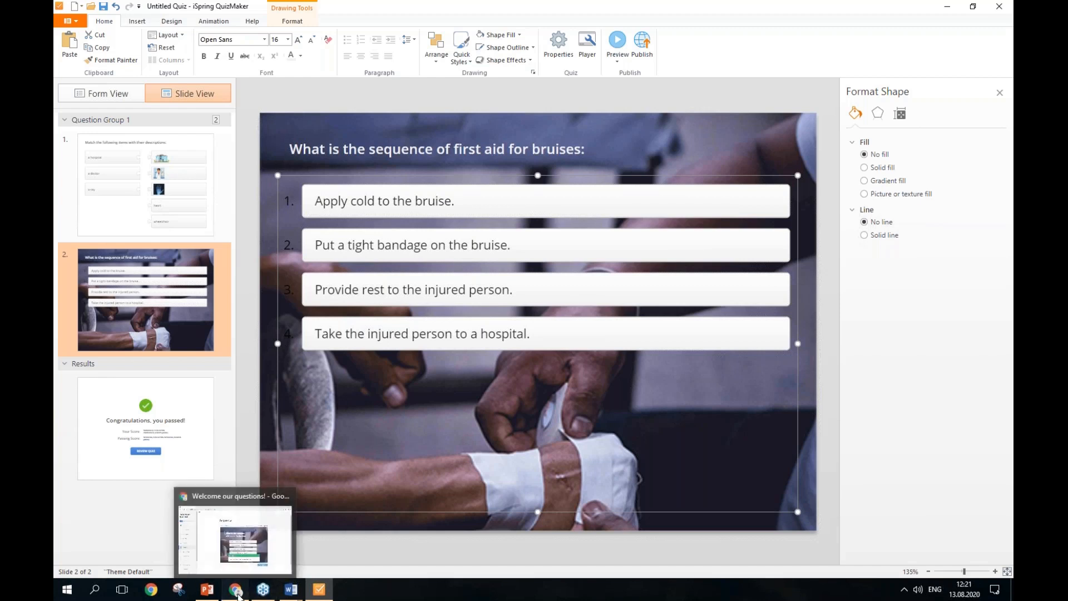
click(217, 526)
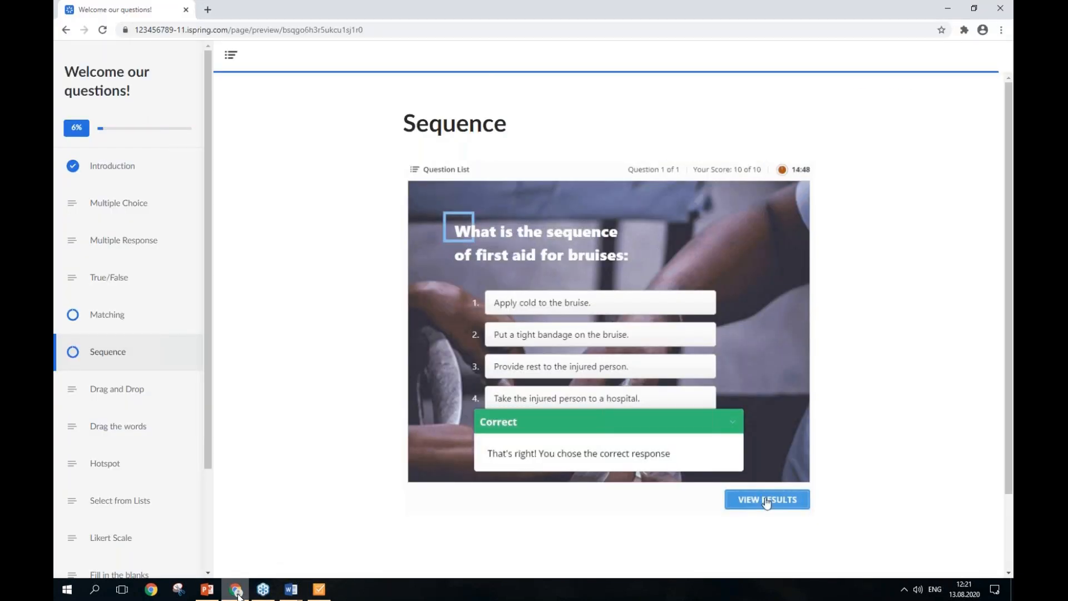
click(167, 389)
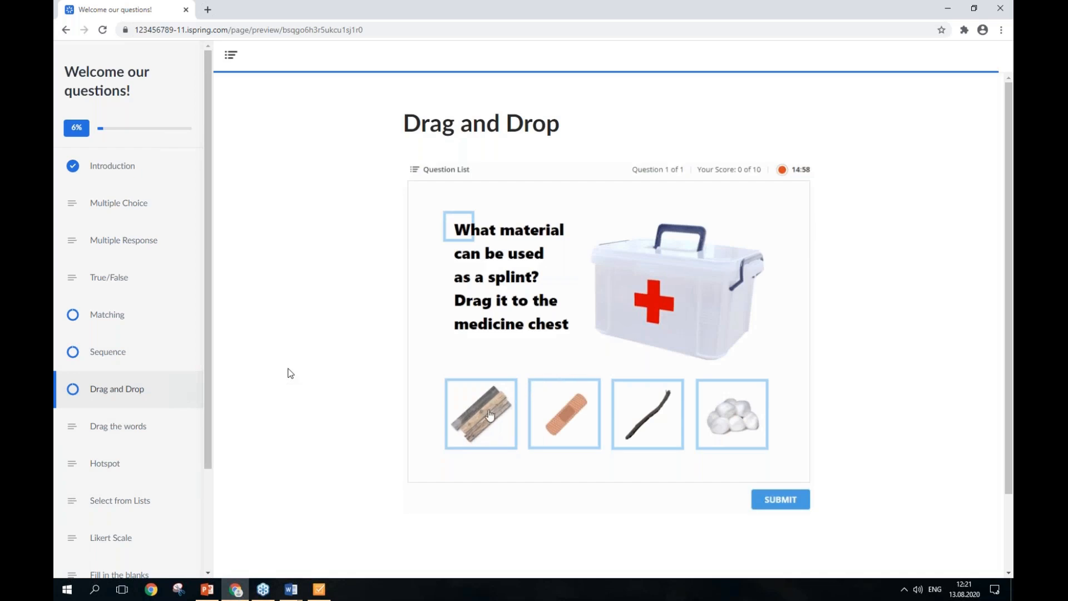
drag(481, 411, 667, 297)
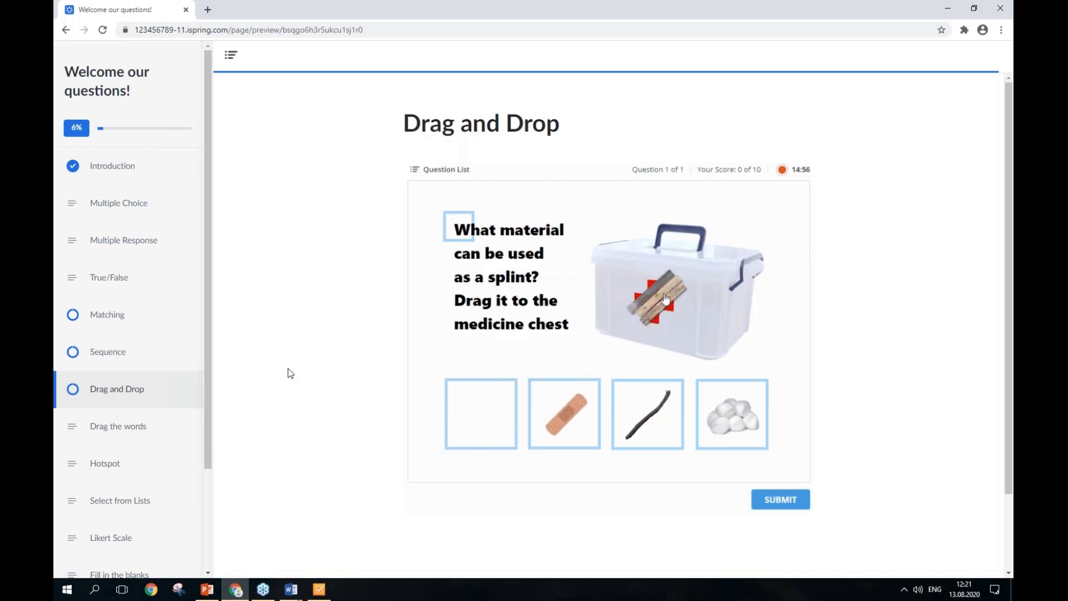
drag(724, 427, 672, 309)
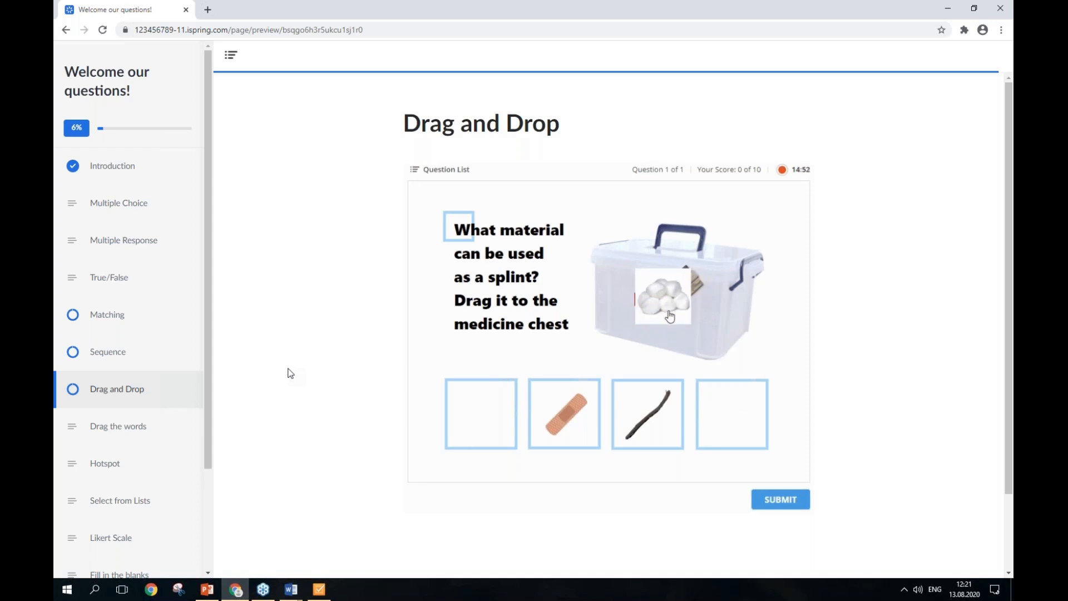
click(763, 504)
- Switch back to iSpring QuizMaker, return to the form layout and add a Drag and Drop question to the quiz
click(322, 589)
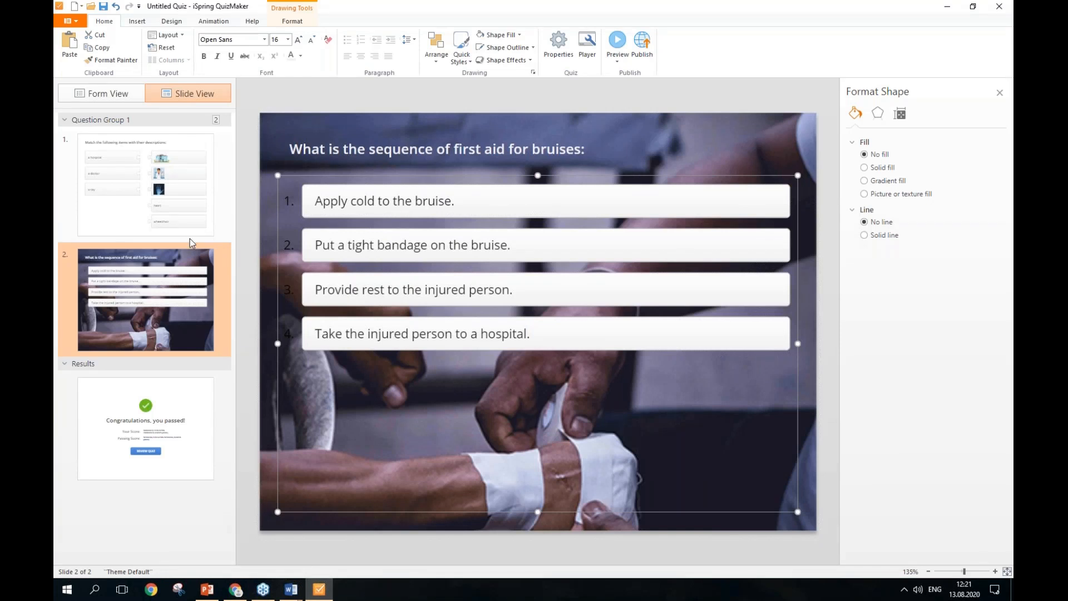
click(124, 99)
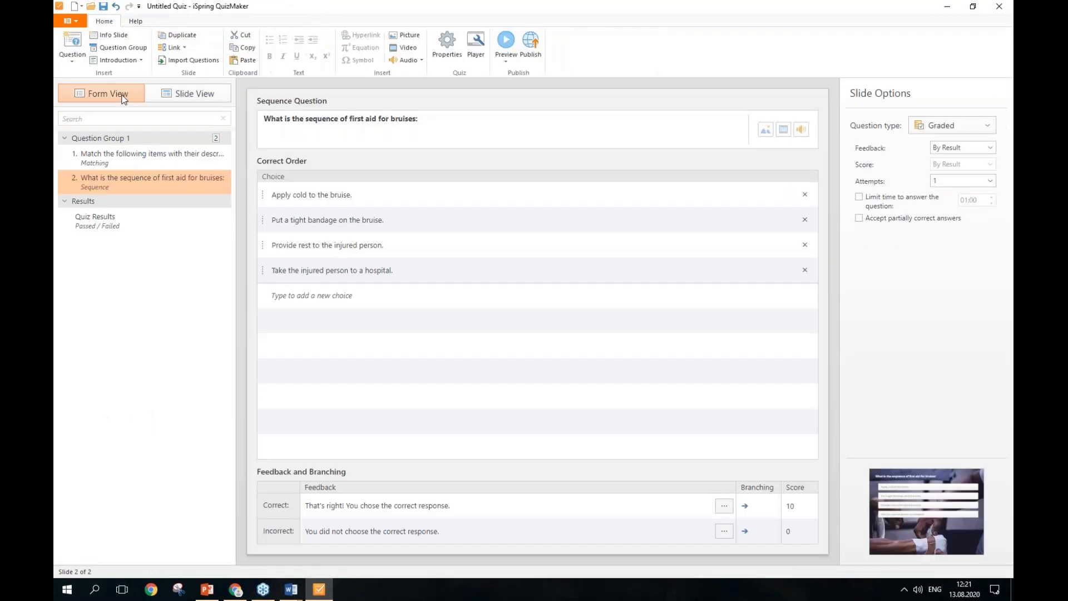
click(73, 62)
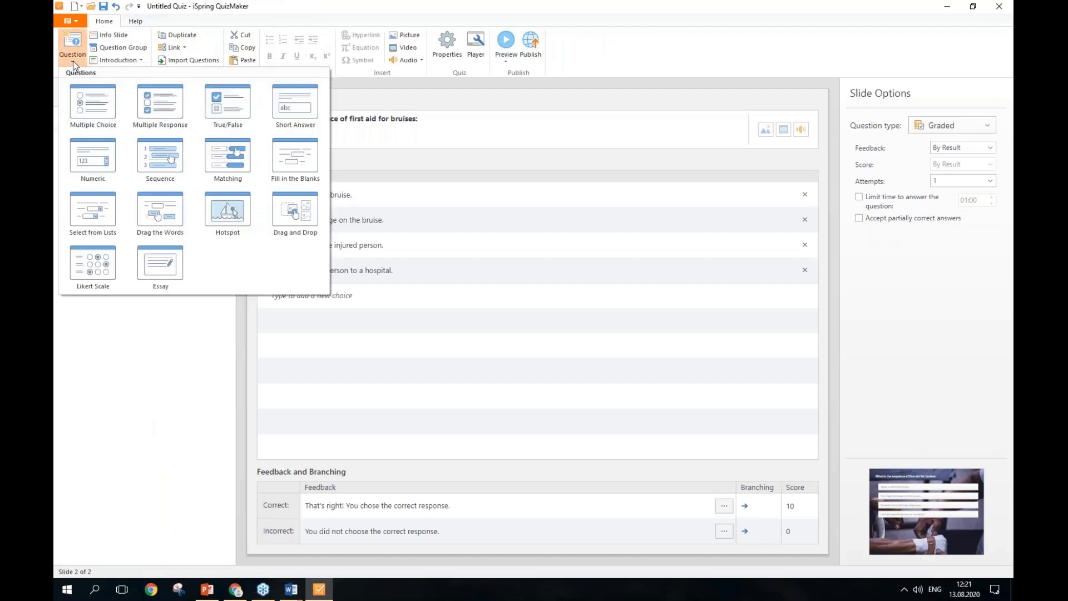
click(298, 216)
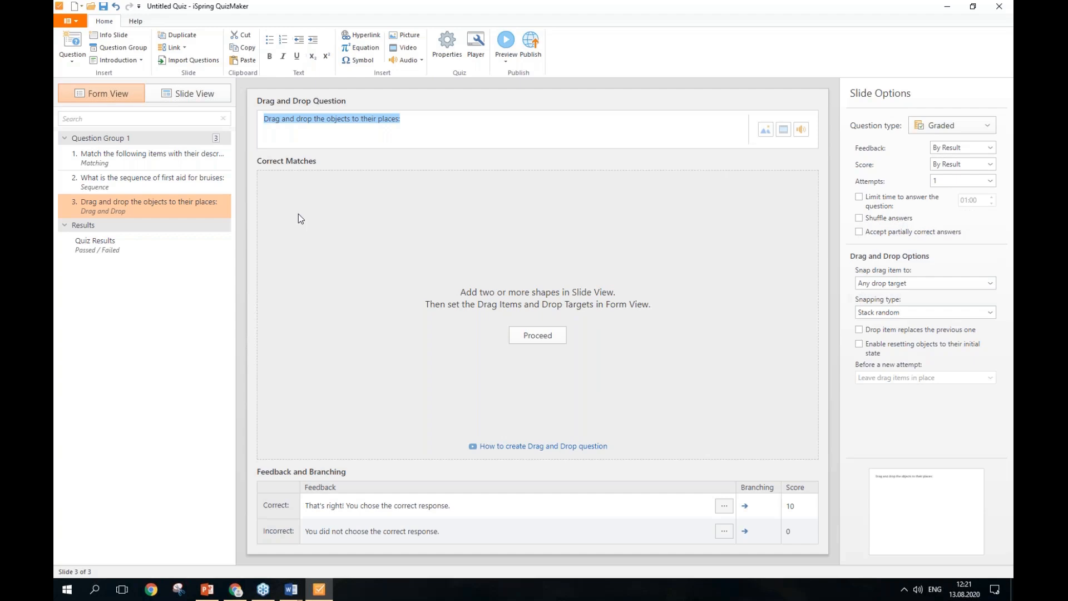
- Replace the Drag and Drop question's text with "What material can be used as a splint? Drag it to the medicine chest" from the Word document
key(alt+Tab)
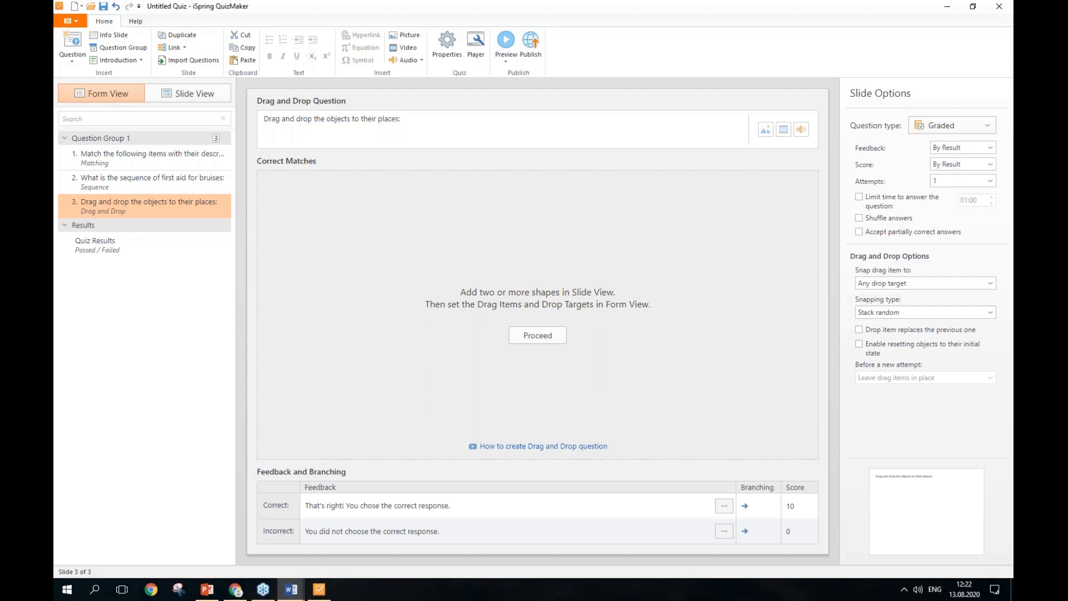
click(450, 121)
key(ctrl+a)
text(What material can be used as a splint? Drag it to the medicine chest)
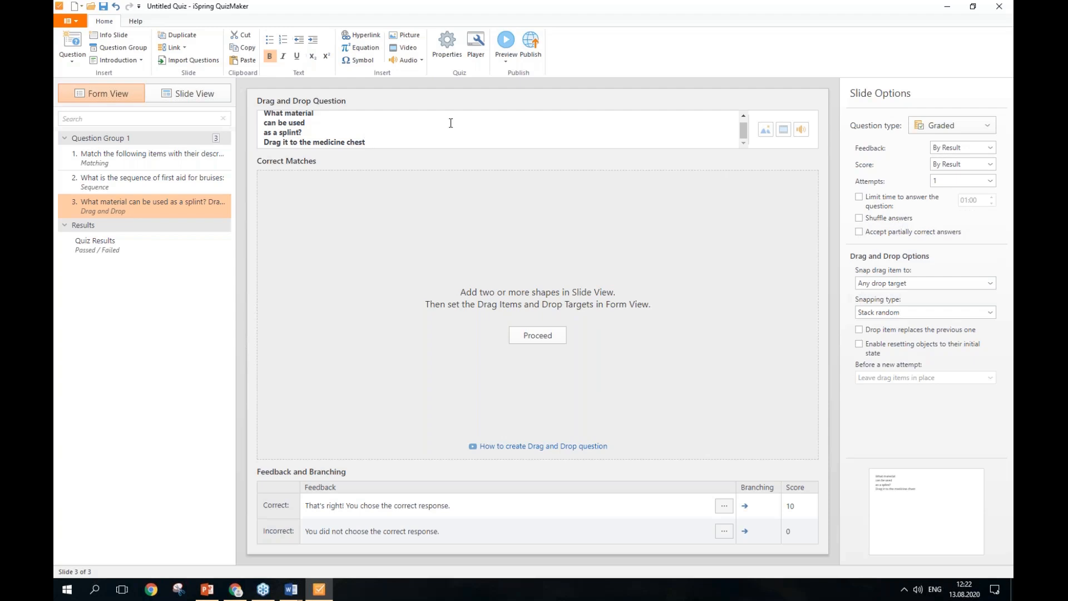
- Show the question as a slide and insert dd_corr.png, dd_correct.png, dd_in.png, dd_in1.jpg and drop target.png from the pics folder
click(543, 334)
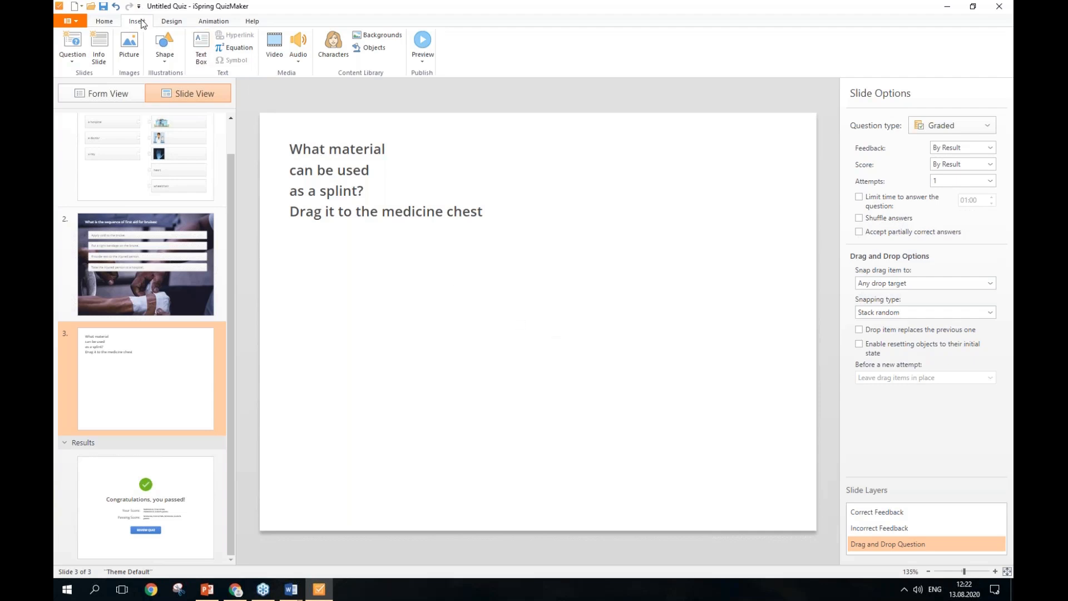
click(134, 56)
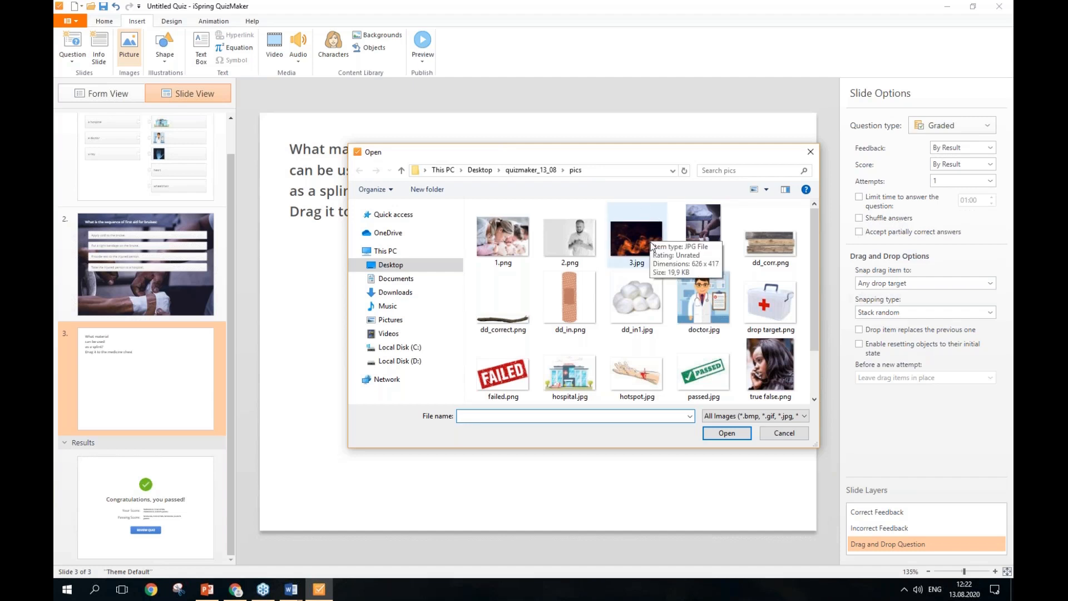
click(760, 254)
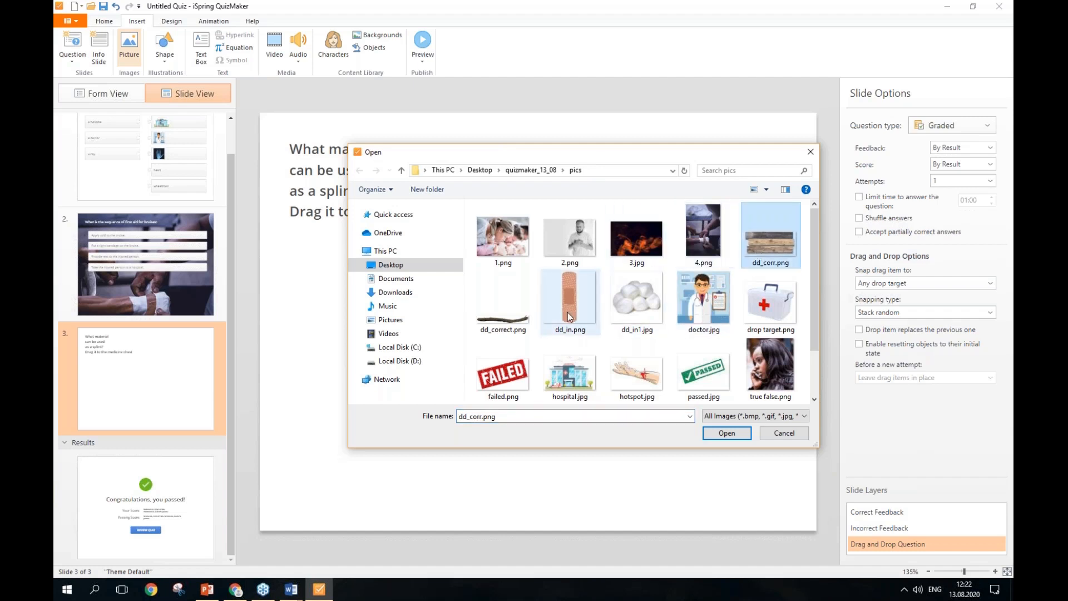
ctrl+click(508, 303)
ctrl+click(573, 309)
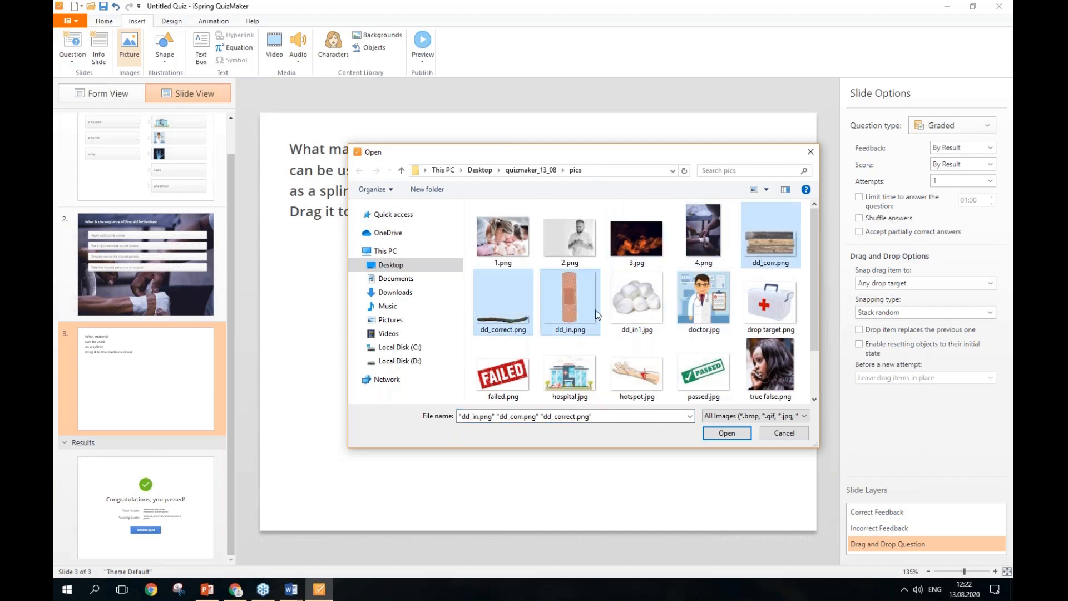
ctrl+click(632, 307)
ctrl+click(771, 312)
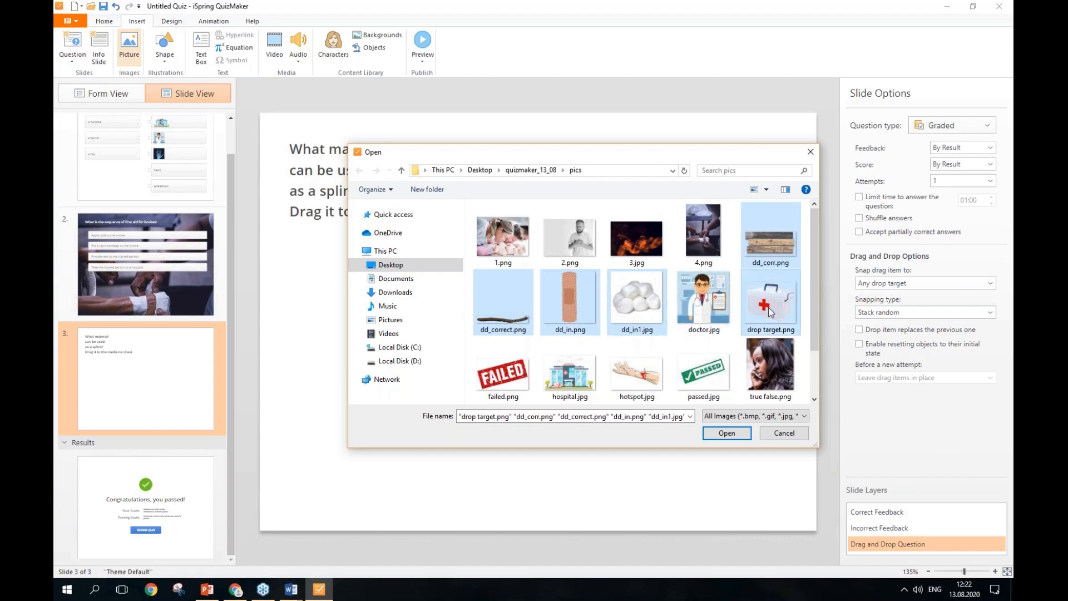
click(727, 434)
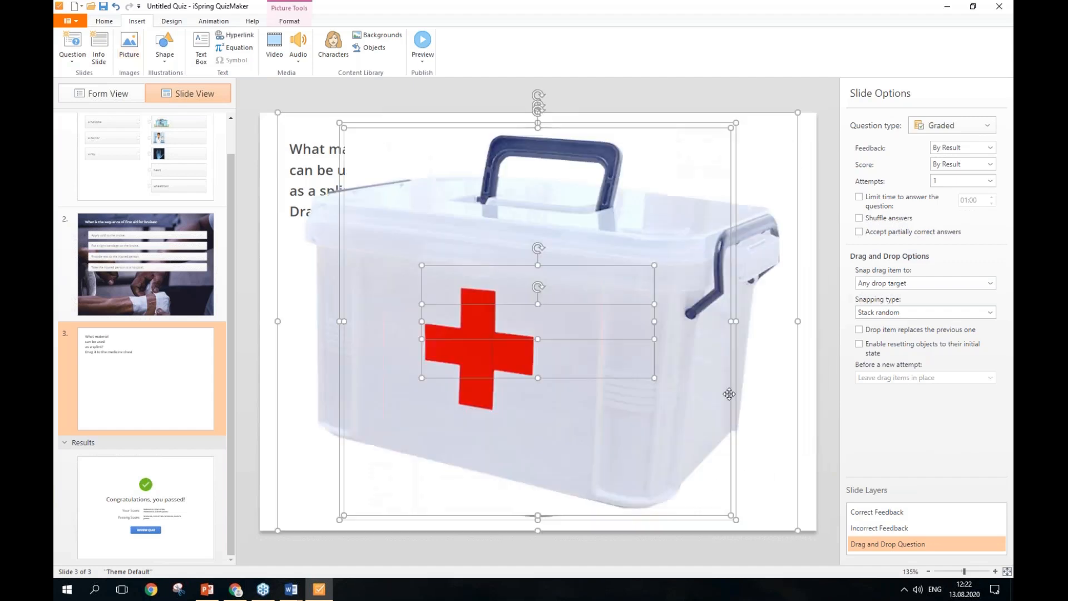
- Shrink the medicine chest picture to under half its size and place it in the upper right of the slide
click(809, 248)
click(666, 232)
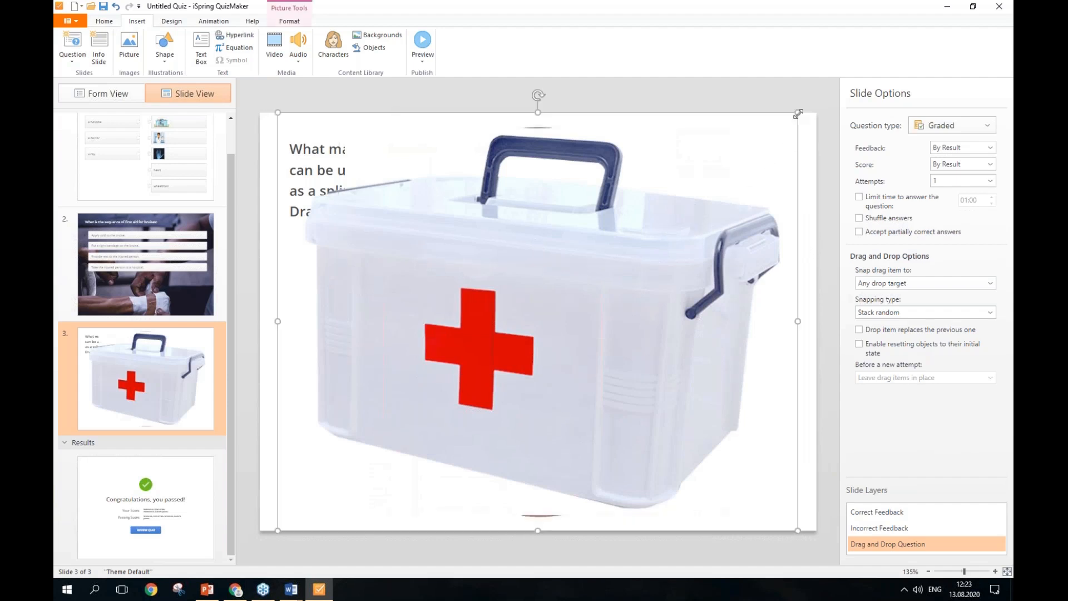
drag(798, 114, 489, 360)
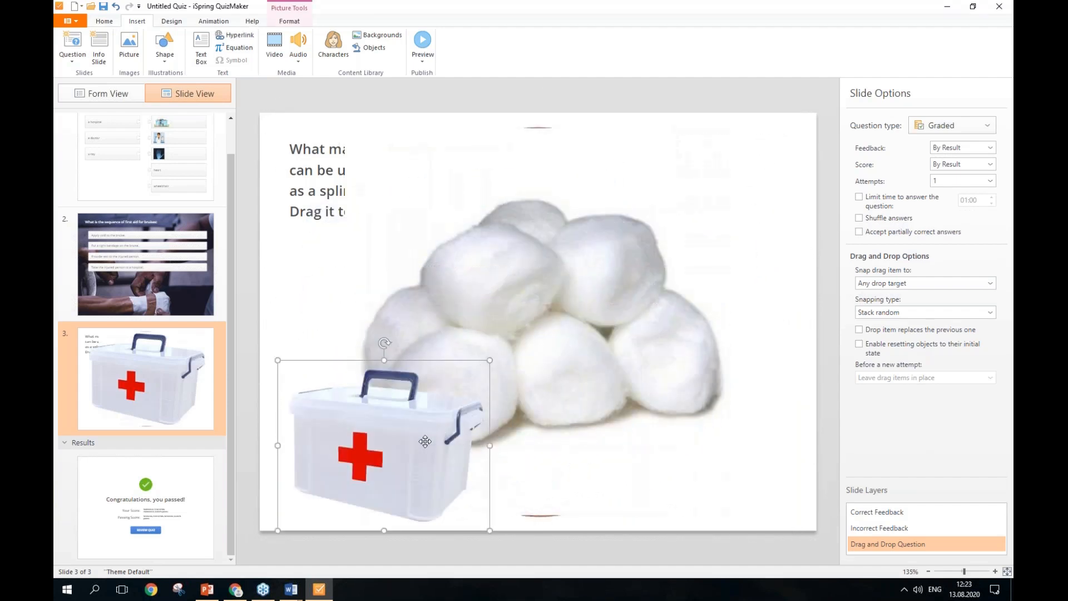
drag(425, 442, 733, 204)
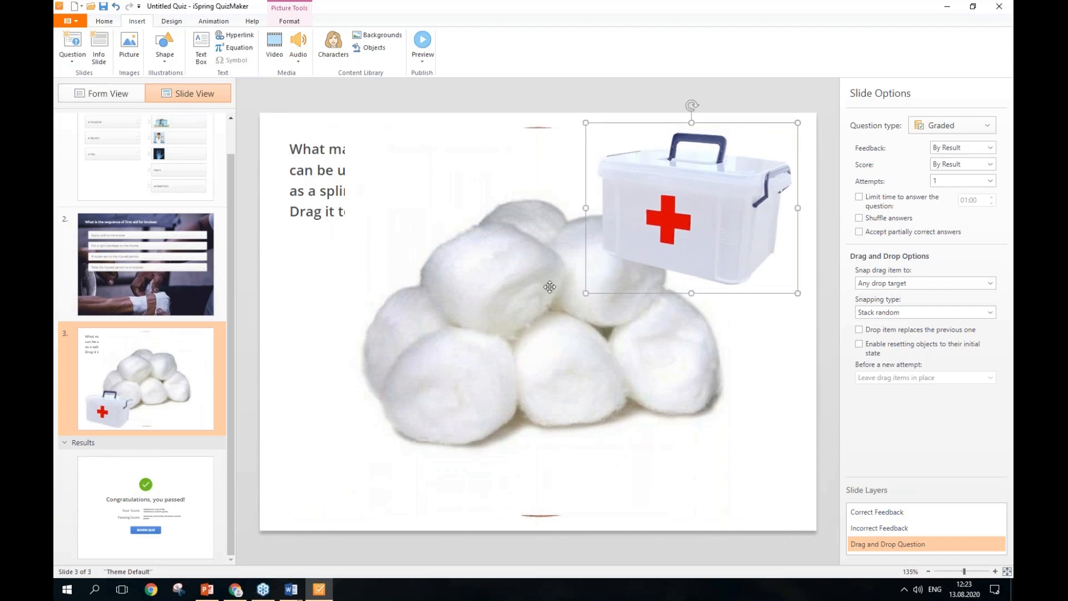
- Shrink the cotton balls picture and place it in the lower right corner of the slide, below the medicine chest
click(525, 302)
drag(344, 128, 594, 386)
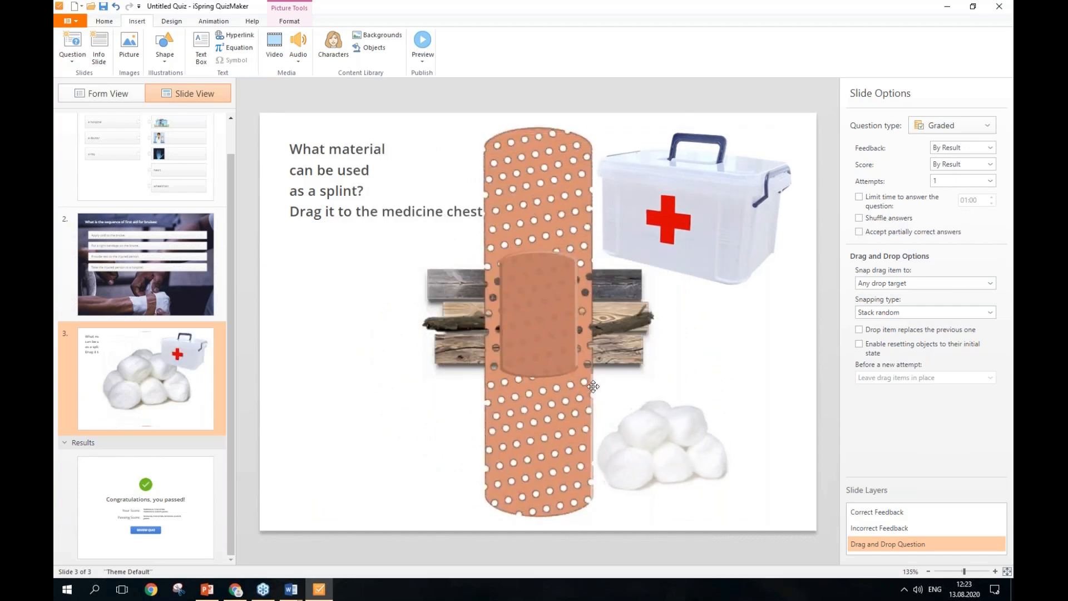
click(627, 437)
drag(651, 464, 720, 465)
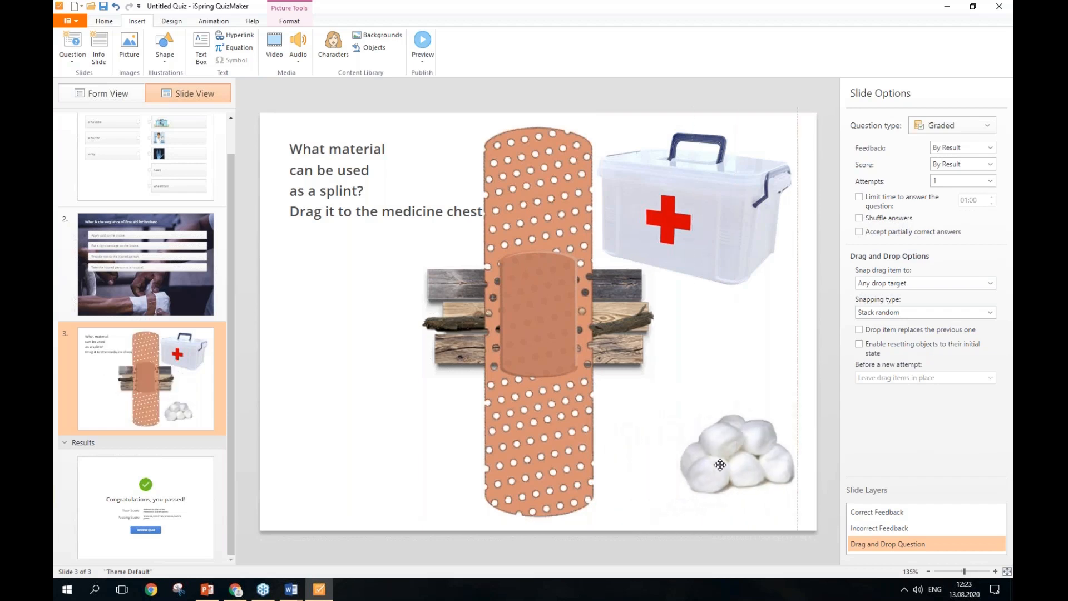
click(561, 331)
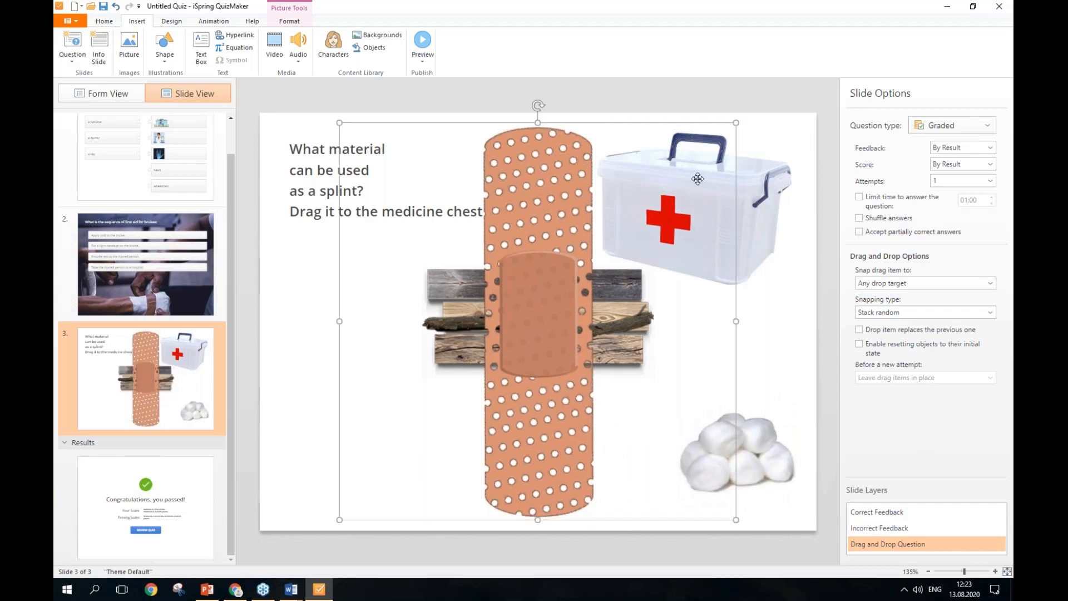
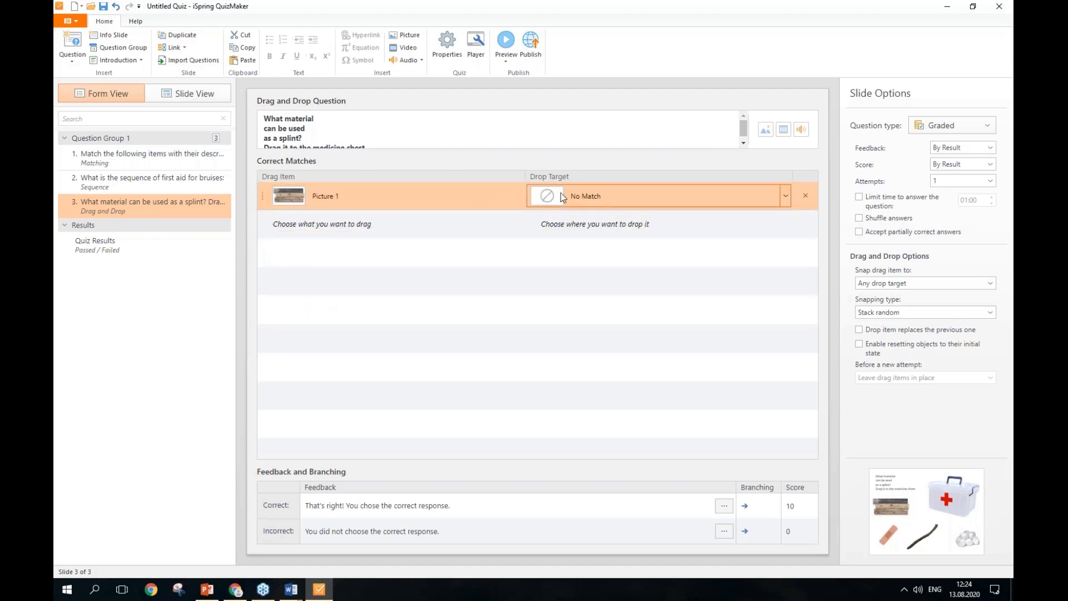
- Match the planks (Picture 1) and the branch (Picture 2) to the medicine chest (Picture 5) as their drop target
click(648, 199)
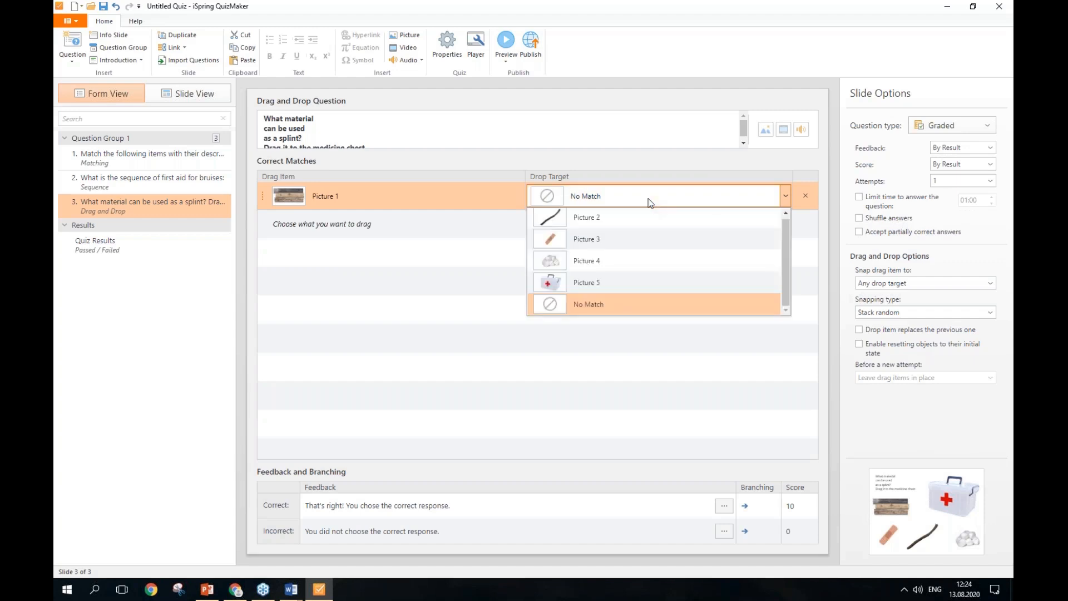
click(641, 281)
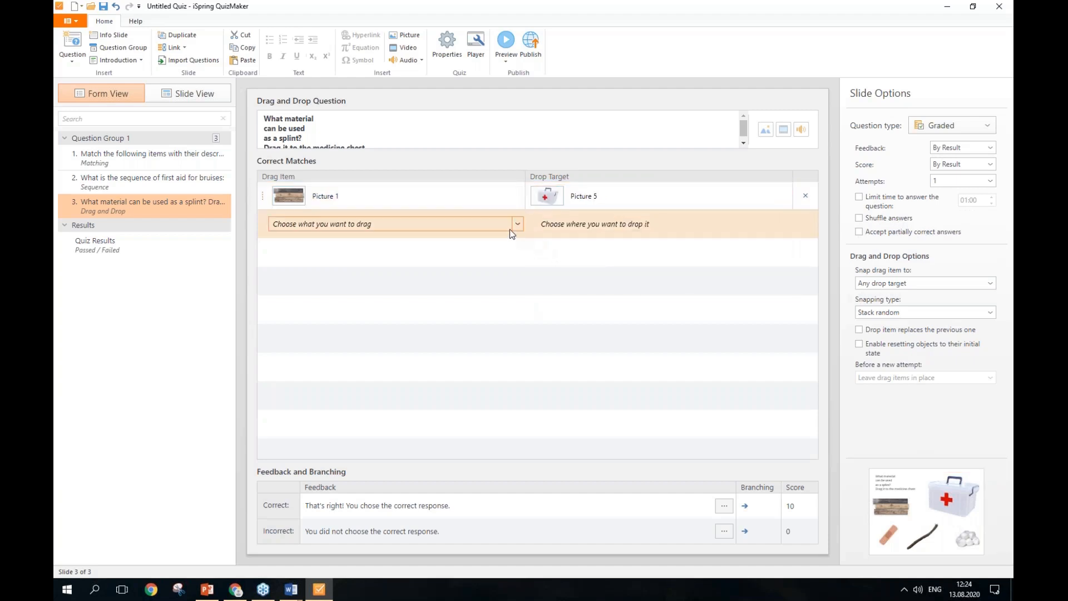
click(491, 228)
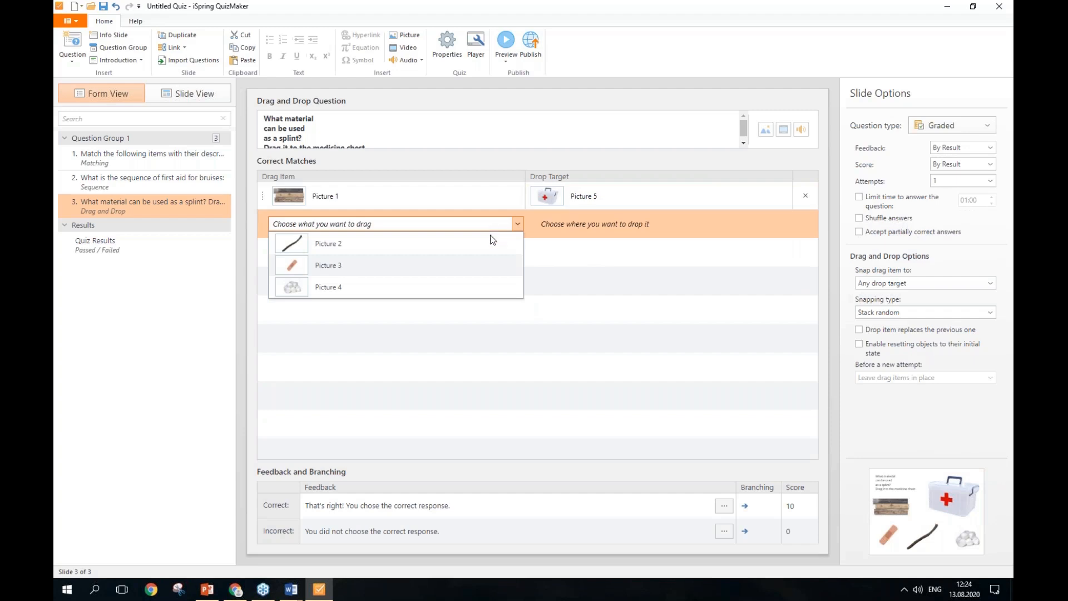
click(492, 240)
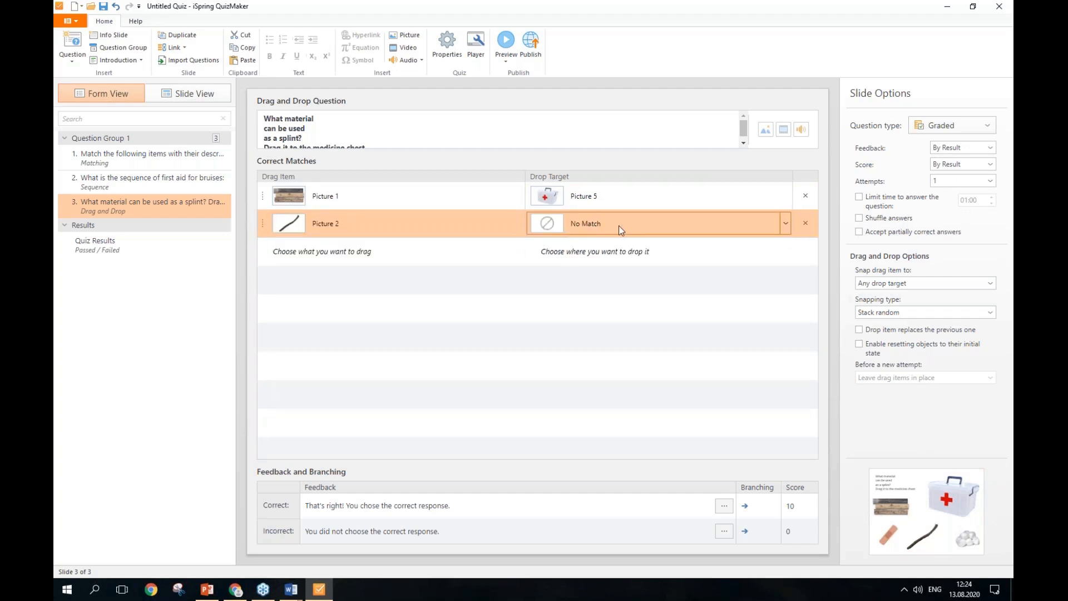
click(620, 228)
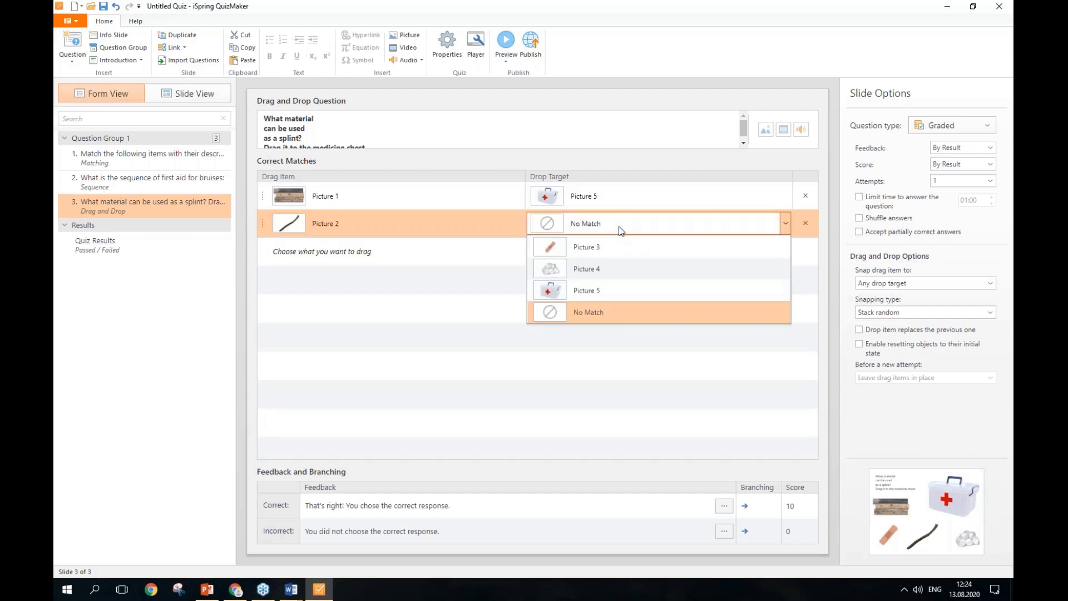
click(613, 287)
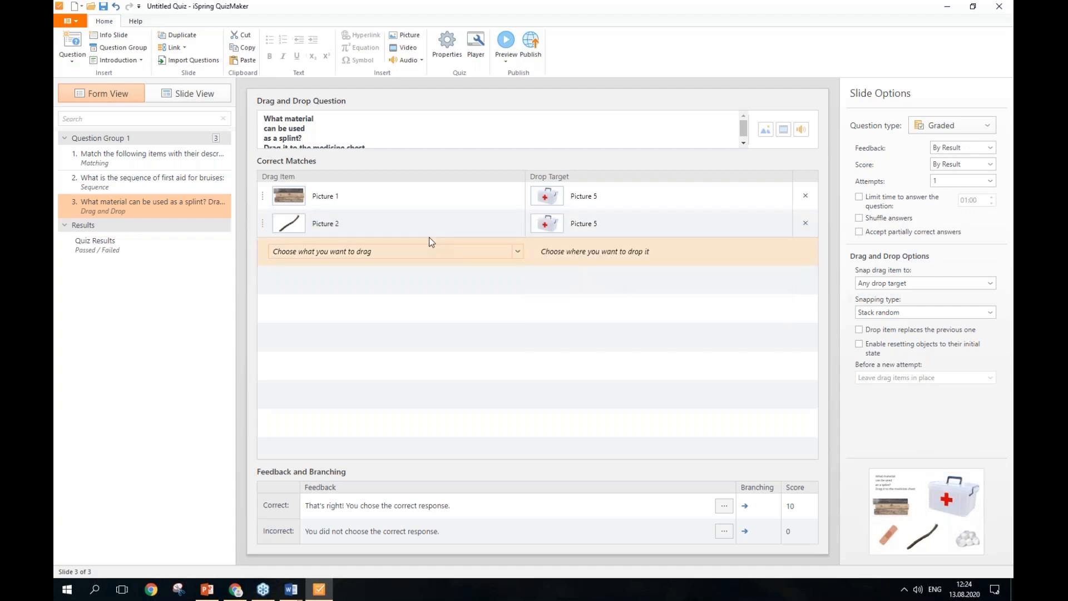
- Add the plaster (Picture 3) and cotton balls (Picture 4) as drag items with No Match as drop target
click(416, 251)
click(415, 272)
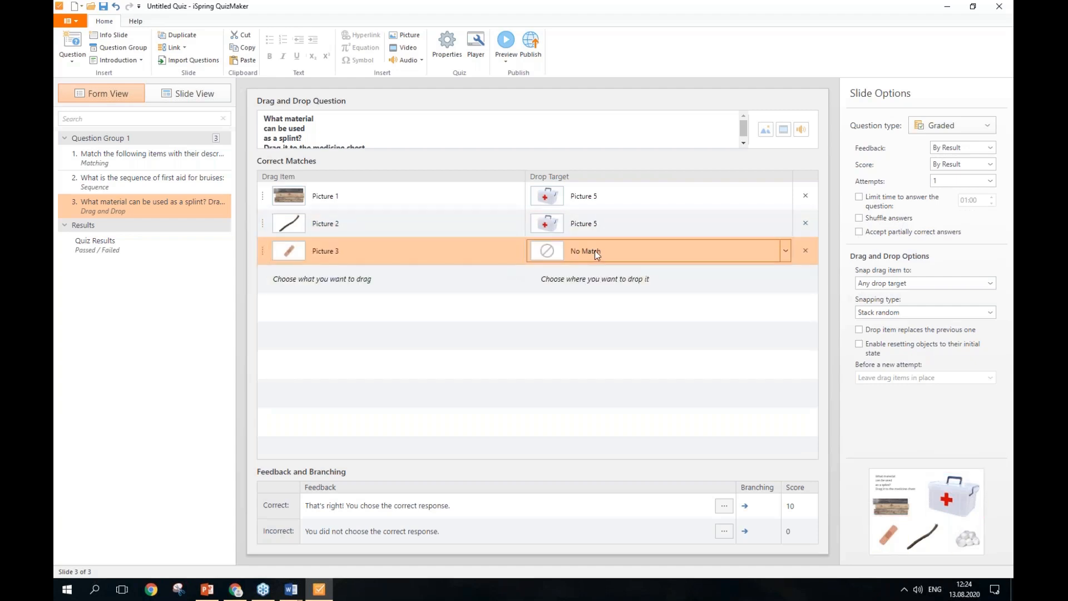
click(595, 251)
click(594, 315)
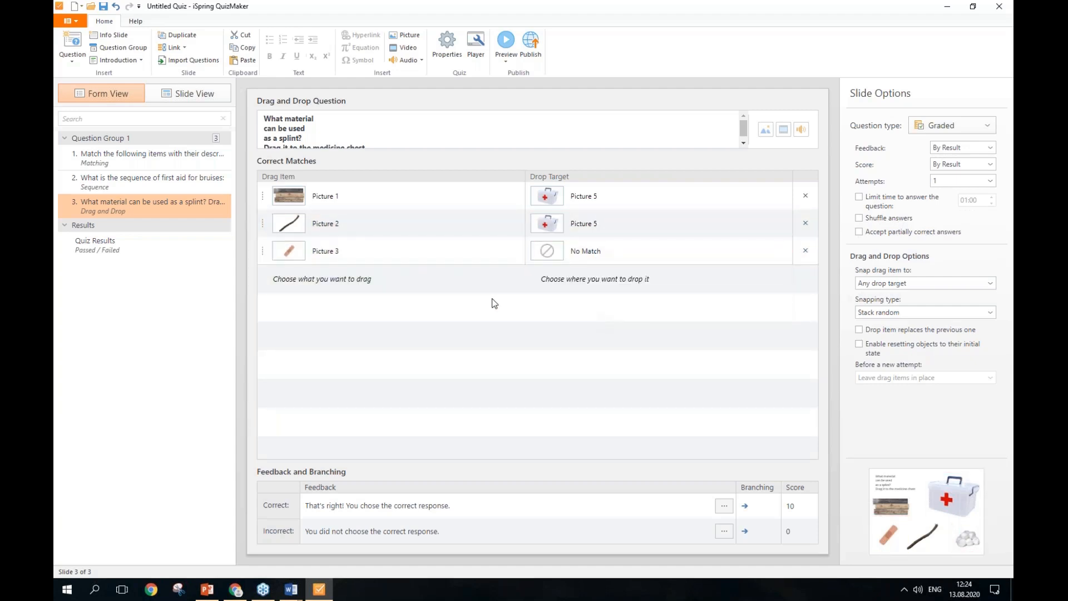
click(394, 280)
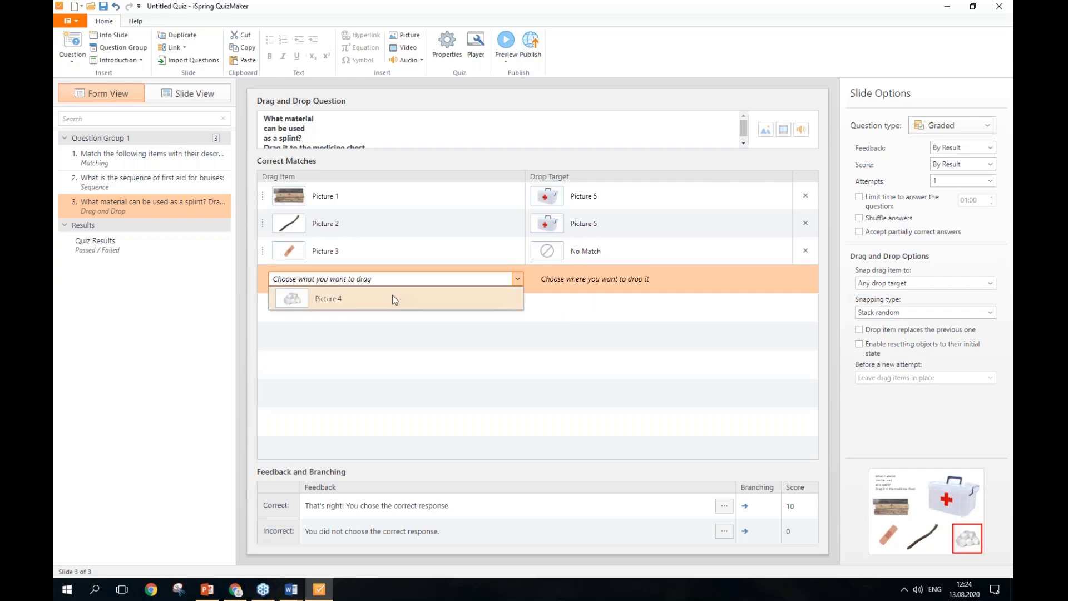
click(393, 298)
click(676, 278)
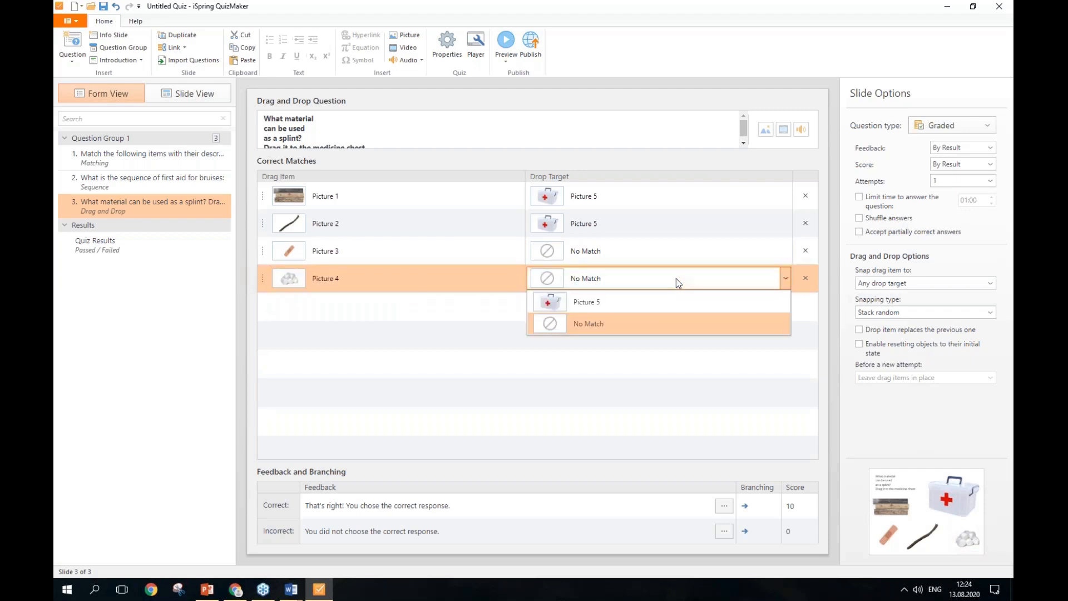
click(647, 330)
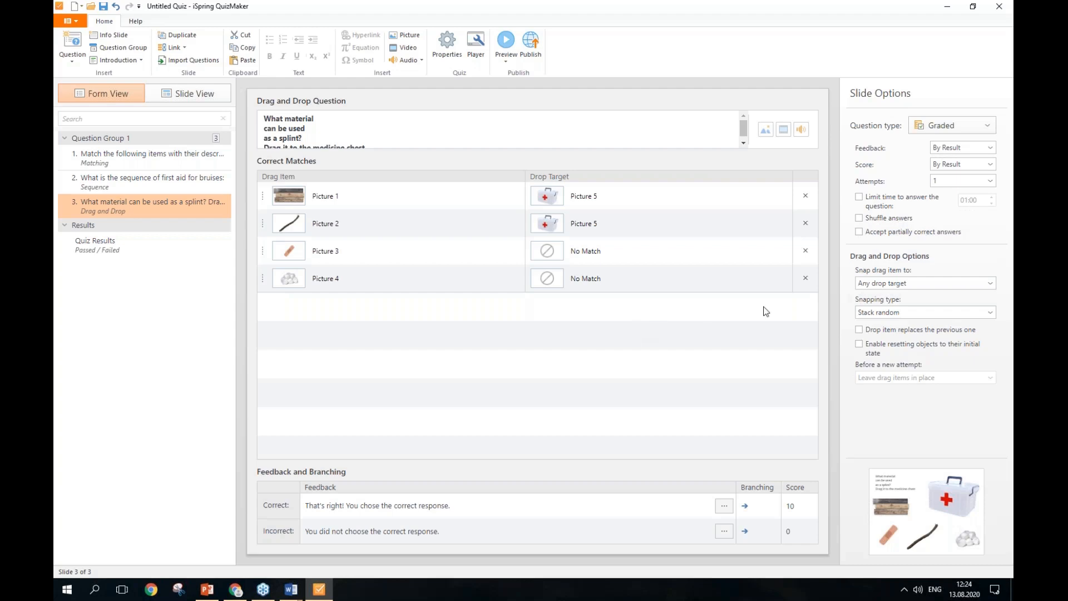
- Keep snapping to any drop target with random stacking, and enable resetting objects to their initial state
click(807, 282)
click(883, 285)
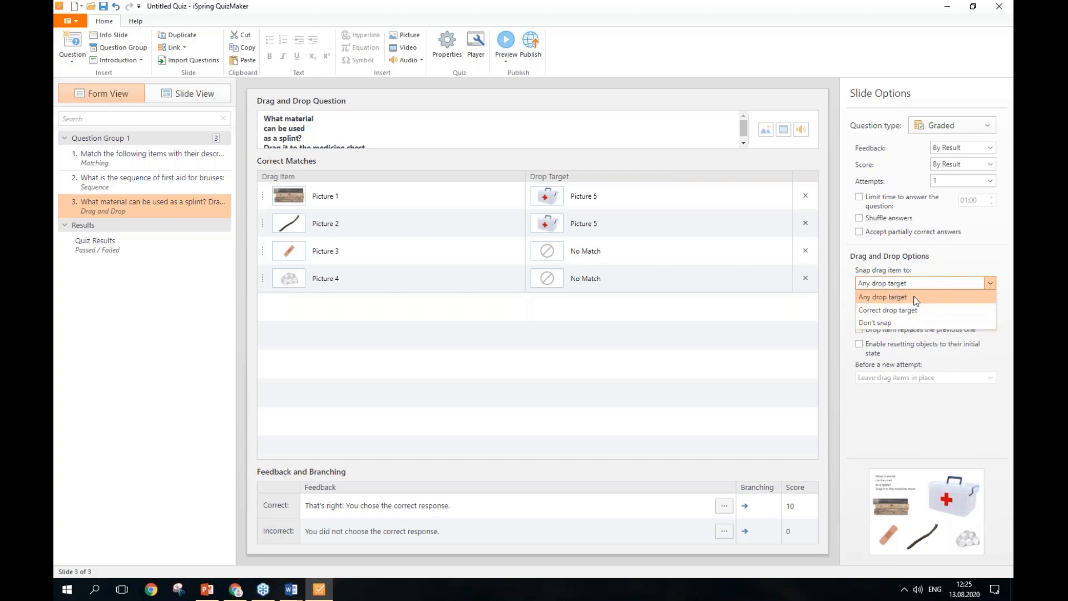
click(915, 299)
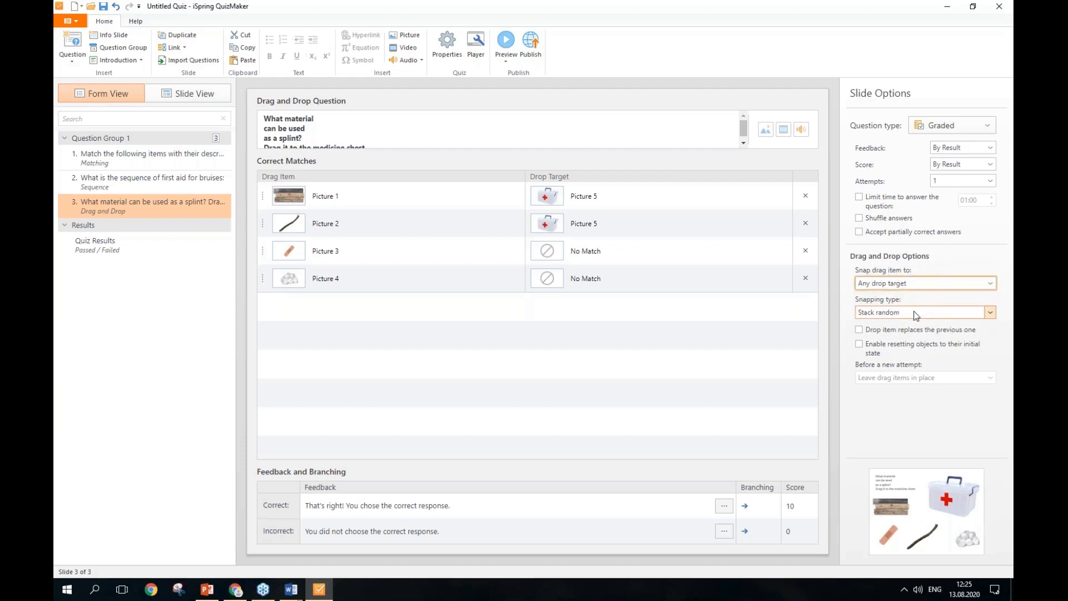
click(915, 313)
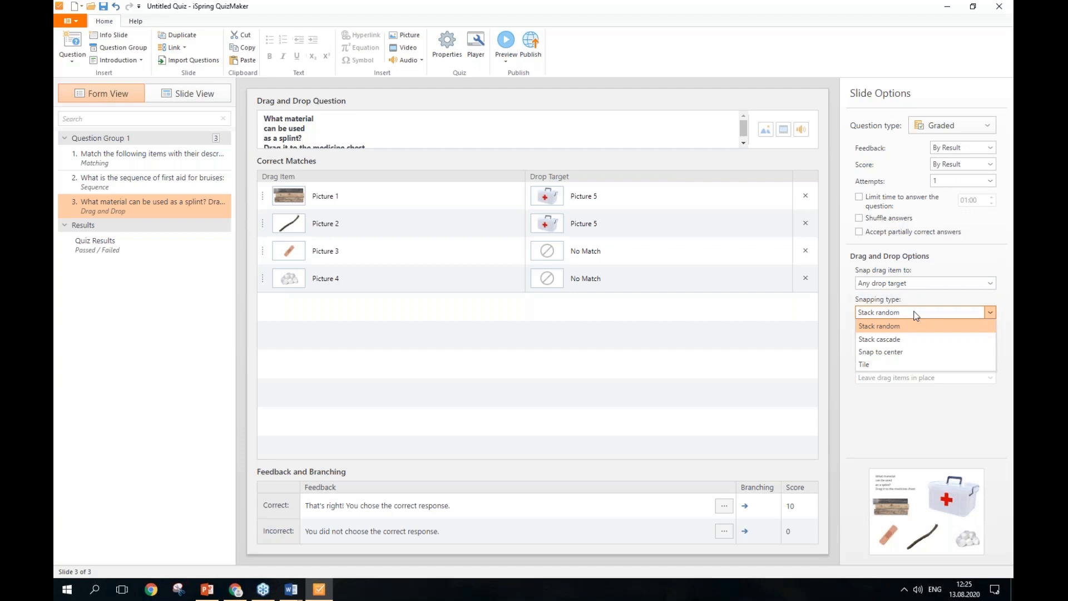
click(915, 313)
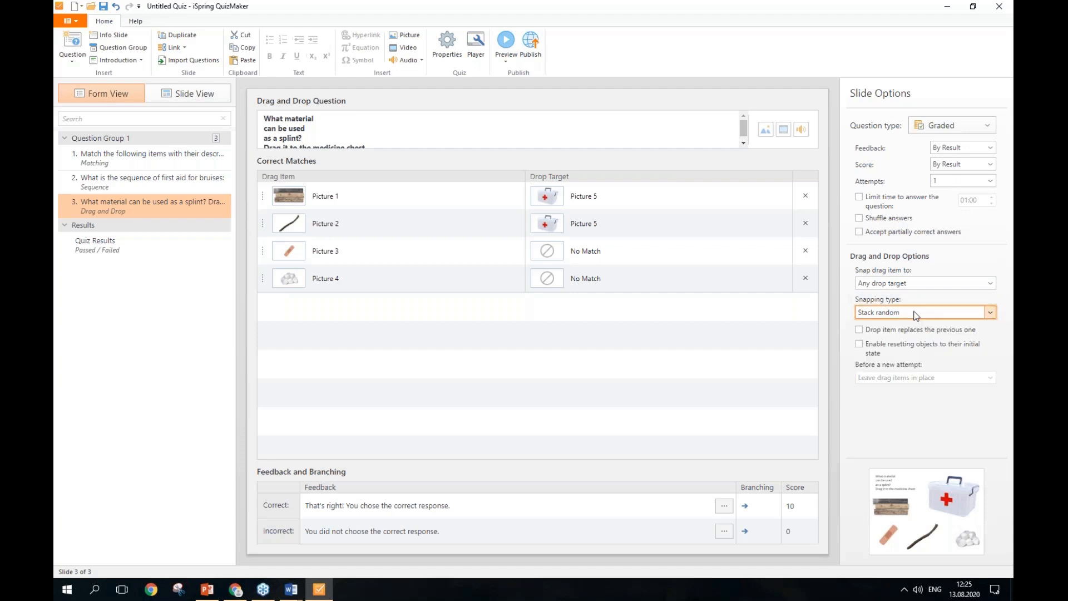
click(911, 349)
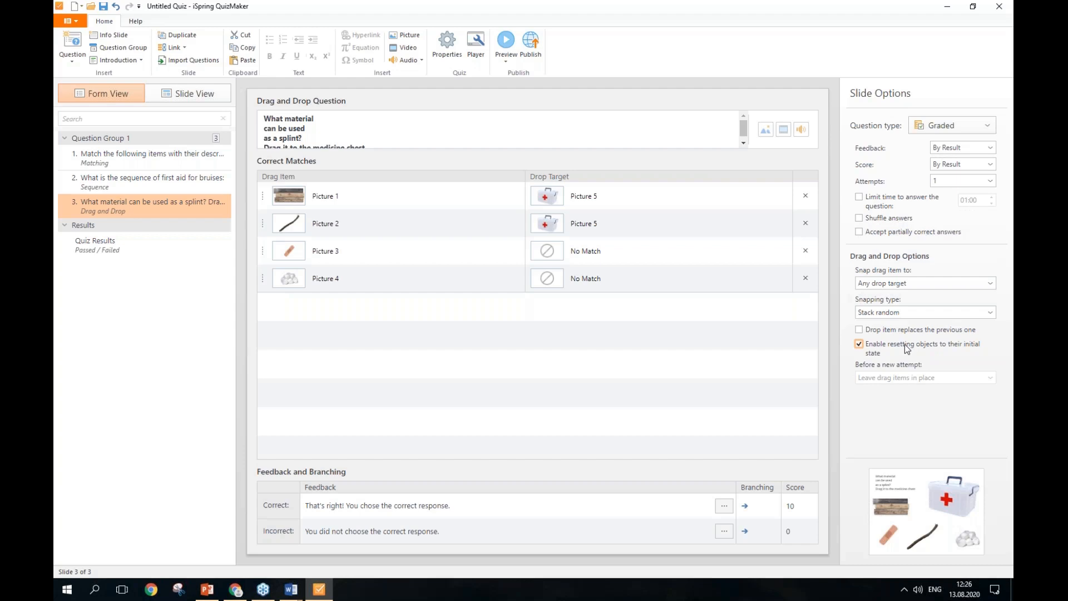
- Allow 2 attempts for the Drag and Drop question and leave drag items in place before a new attempt
click(947, 182)
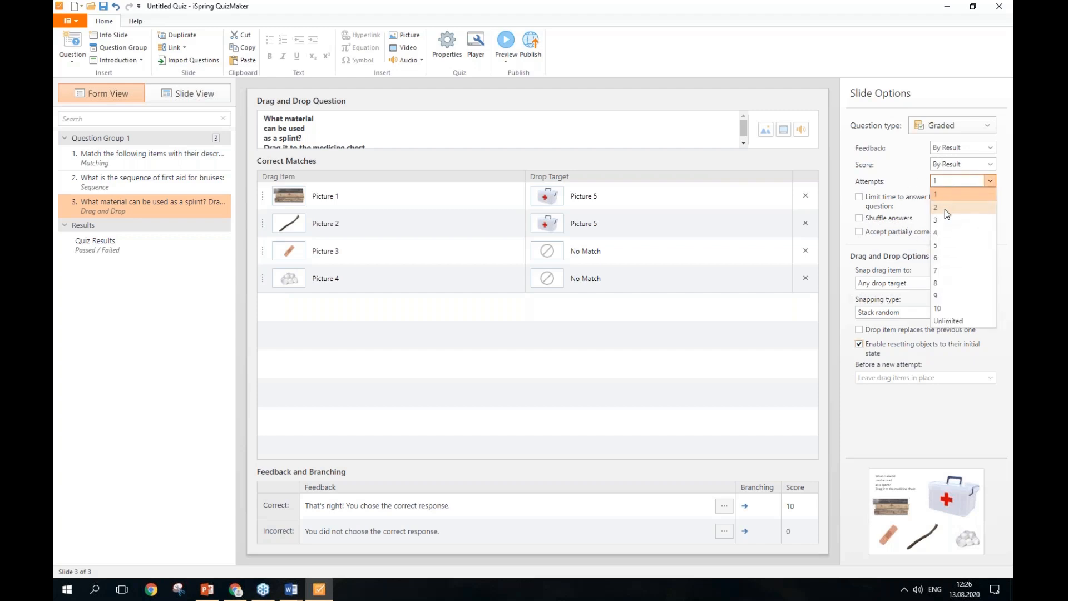
click(945, 209)
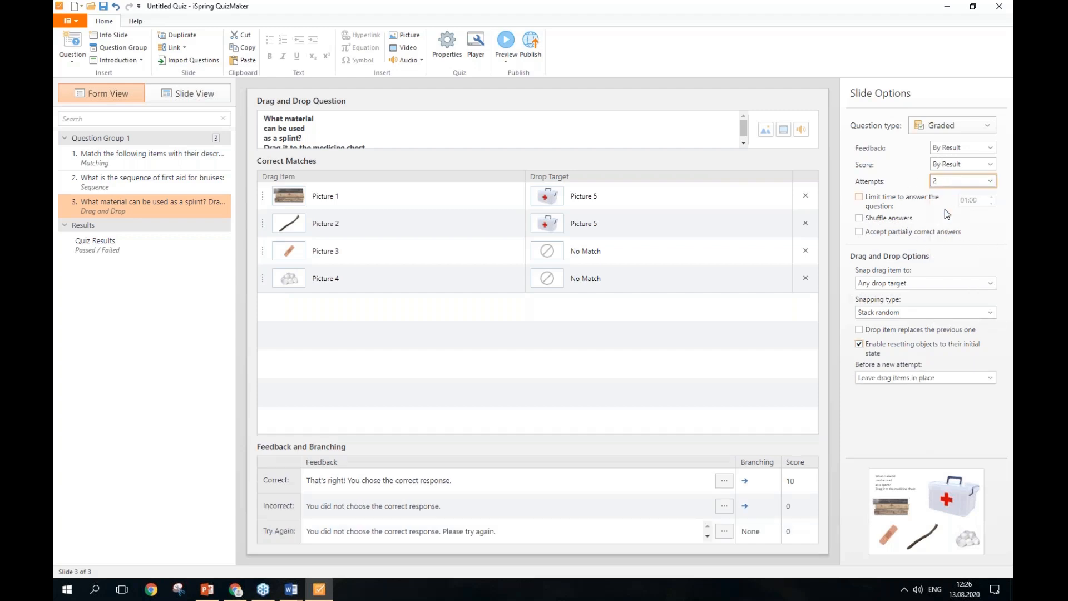
click(927, 378)
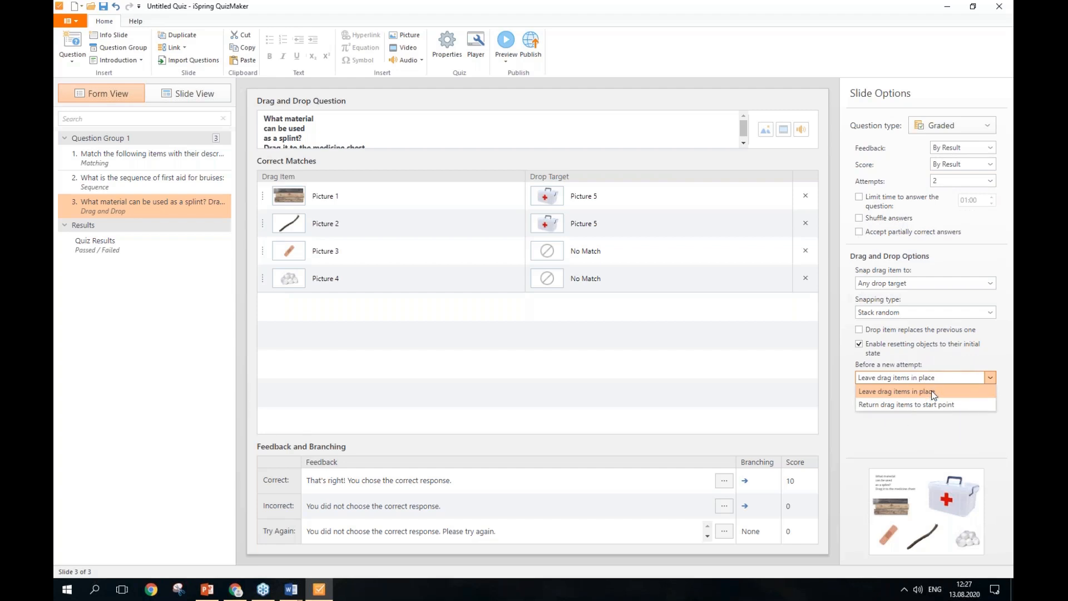
click(934, 394)
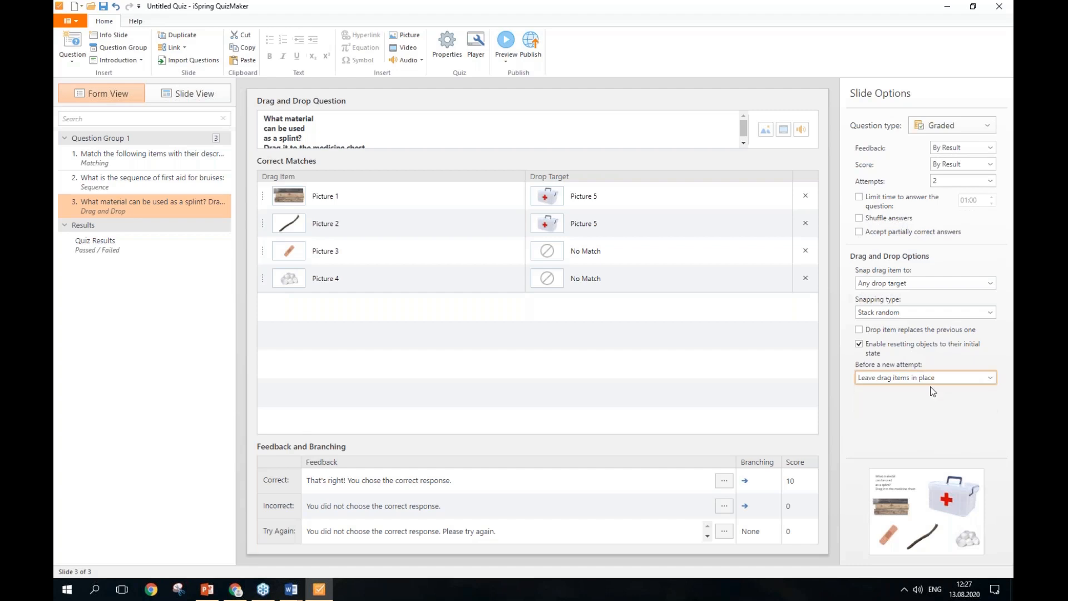
- Preview the Drag and Drop slide, place the planks and cotton balls on the medicine chest, and reset the objects
click(507, 59)
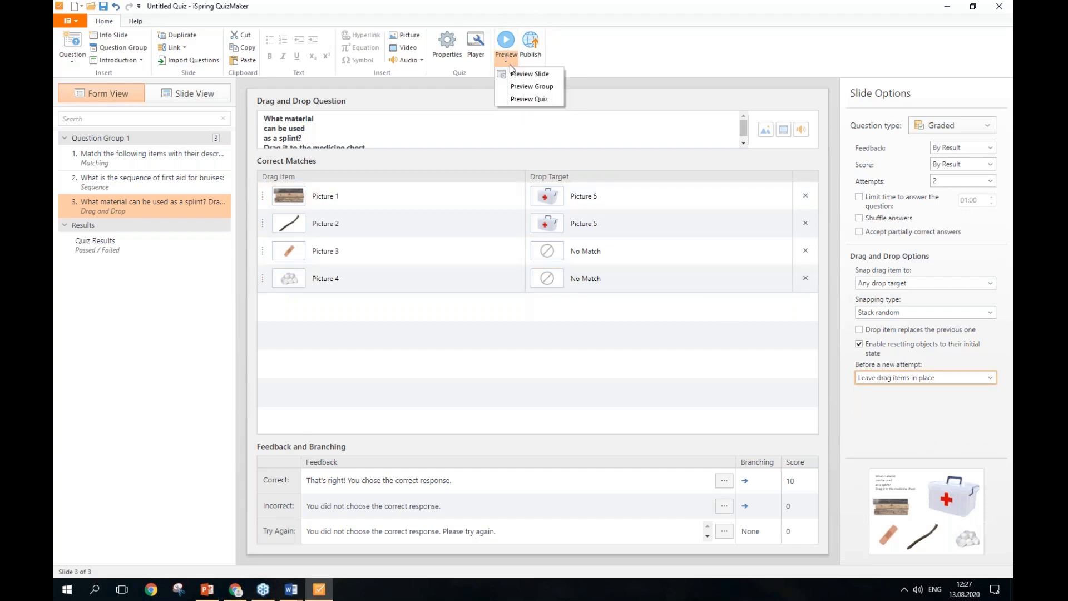
click(521, 75)
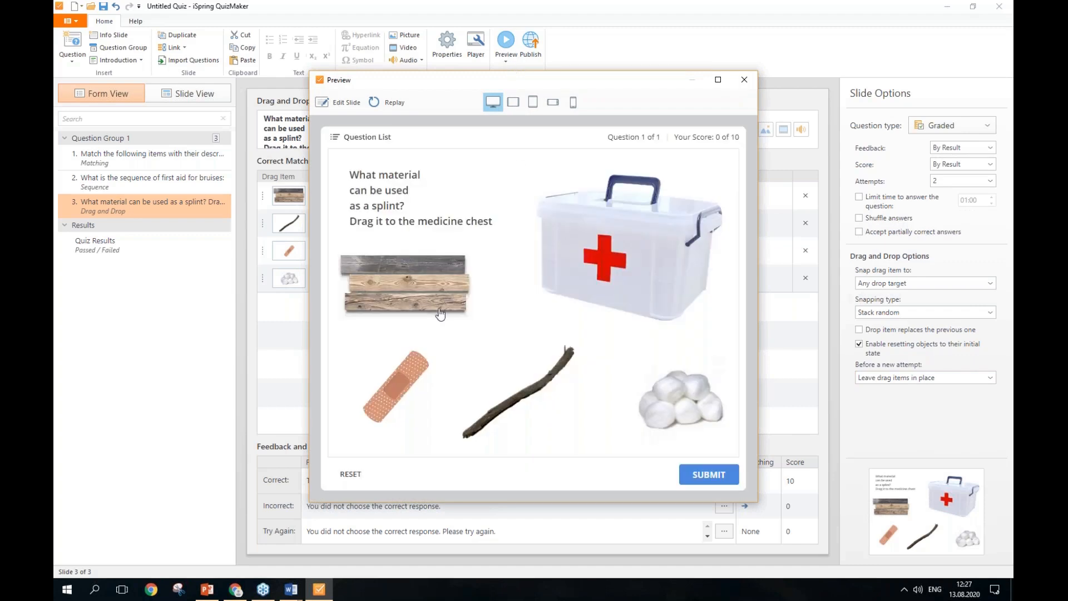
drag(443, 295, 626, 265)
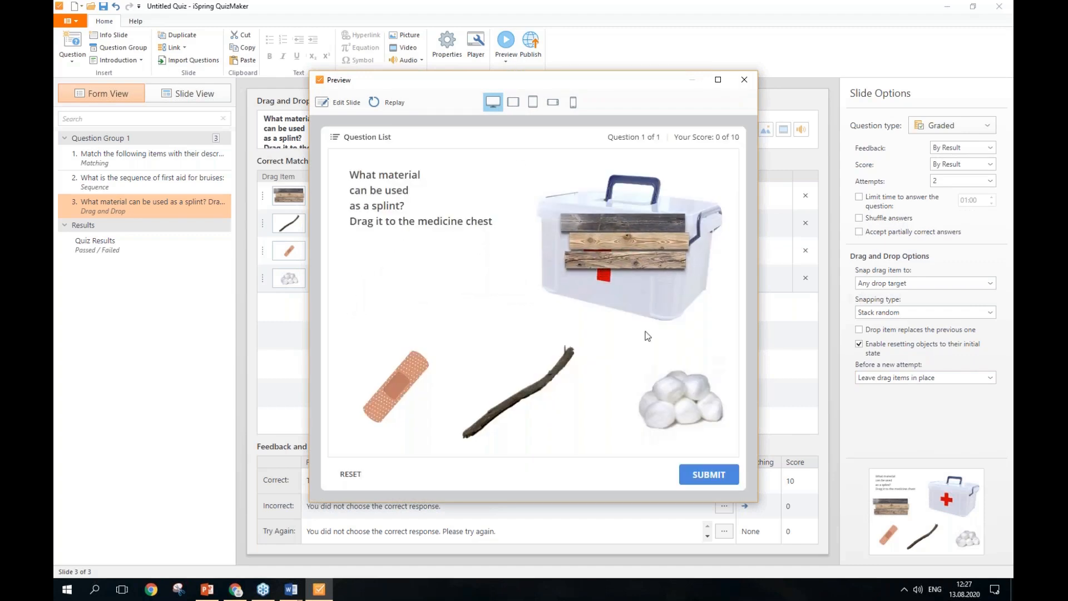
drag(687, 392, 642, 251)
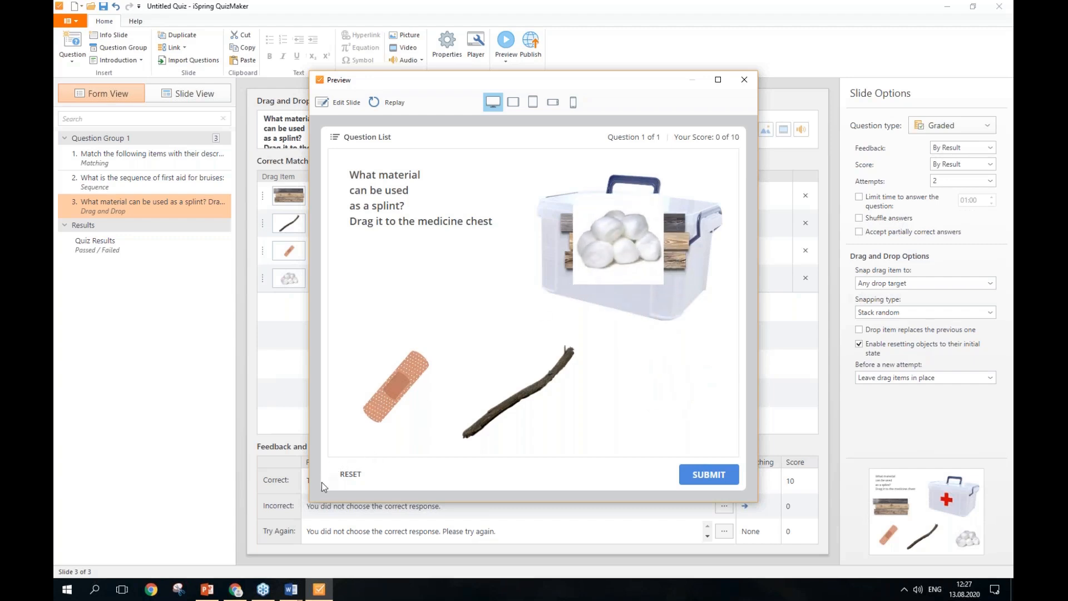
click(362, 480)
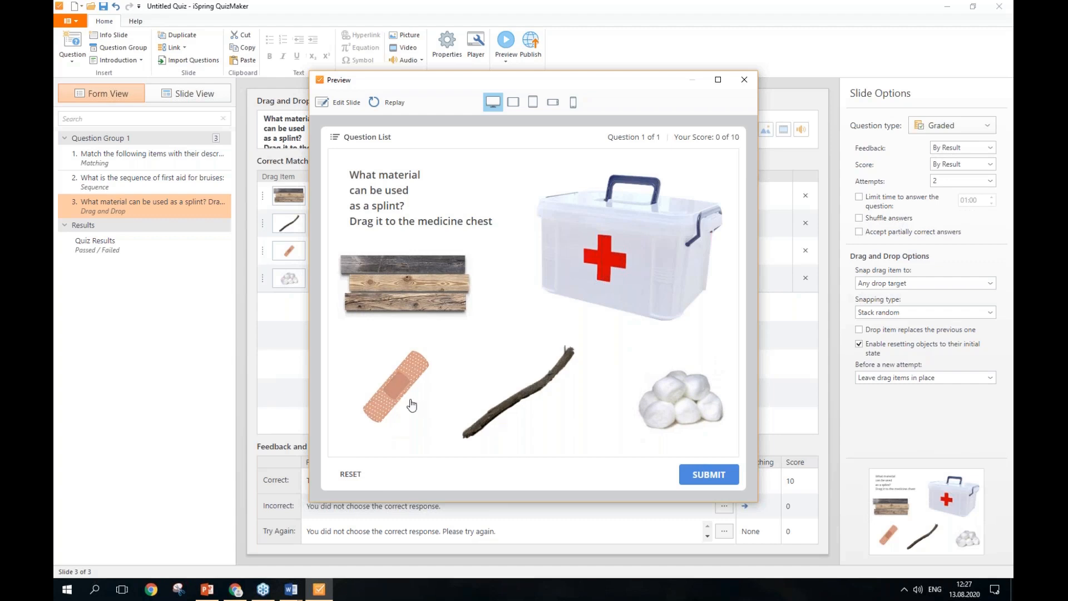
- Test a wrong answer by submitting the plaster and cotton balls in the medicine chest, retry, and reset the objects
drag(410, 405, 612, 275)
drag(683, 398, 642, 241)
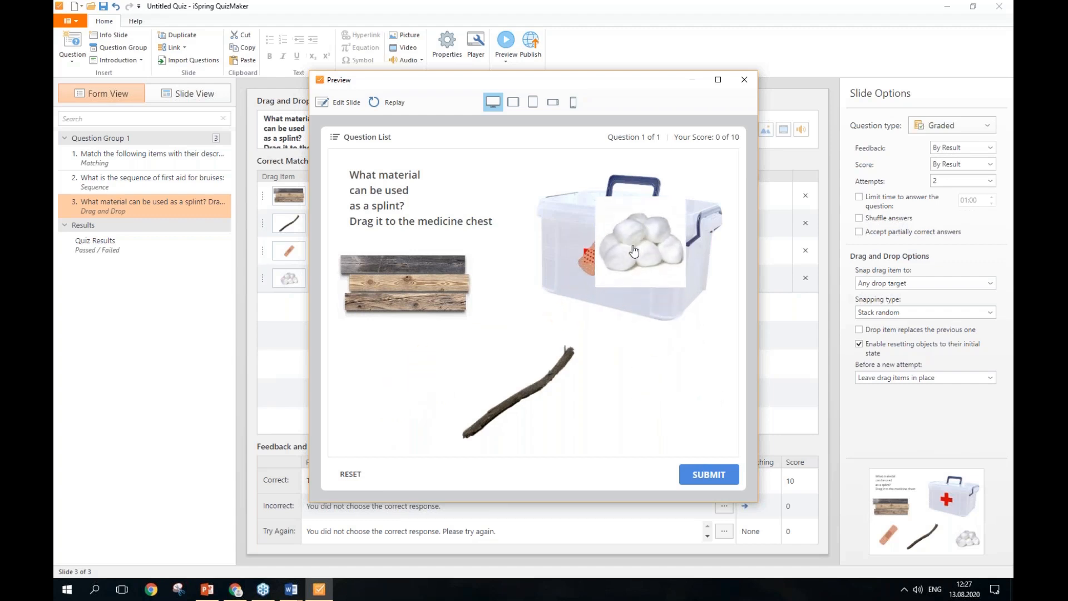
click(706, 474)
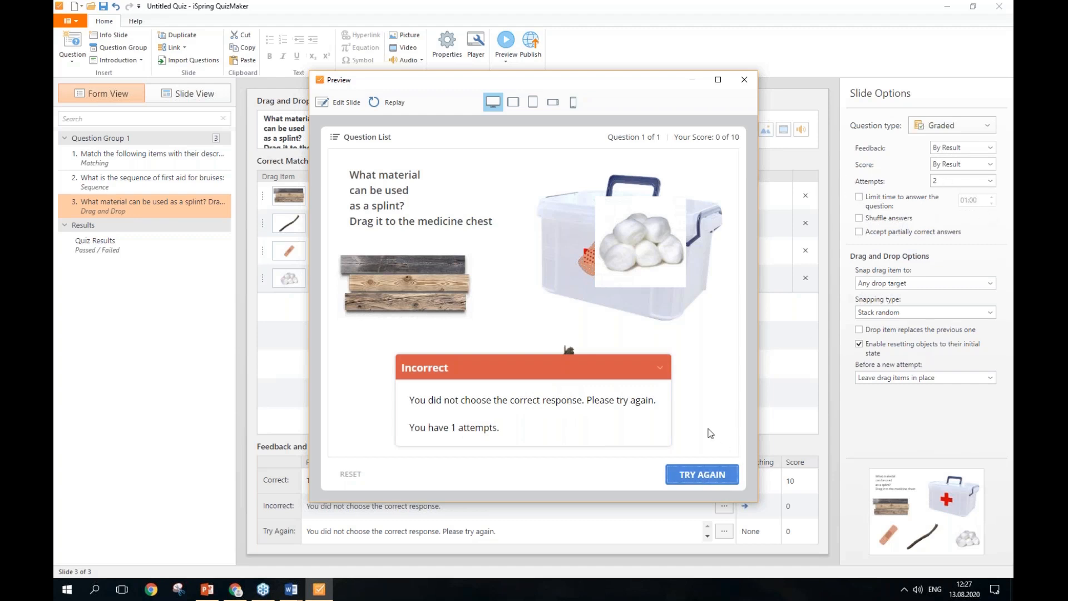
click(703, 476)
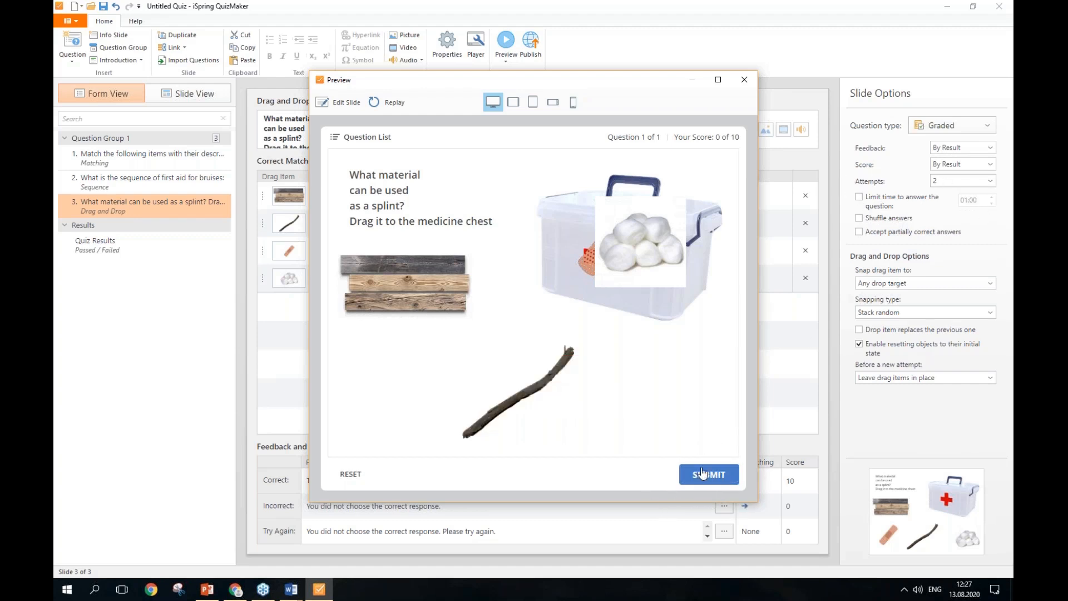
click(344, 485)
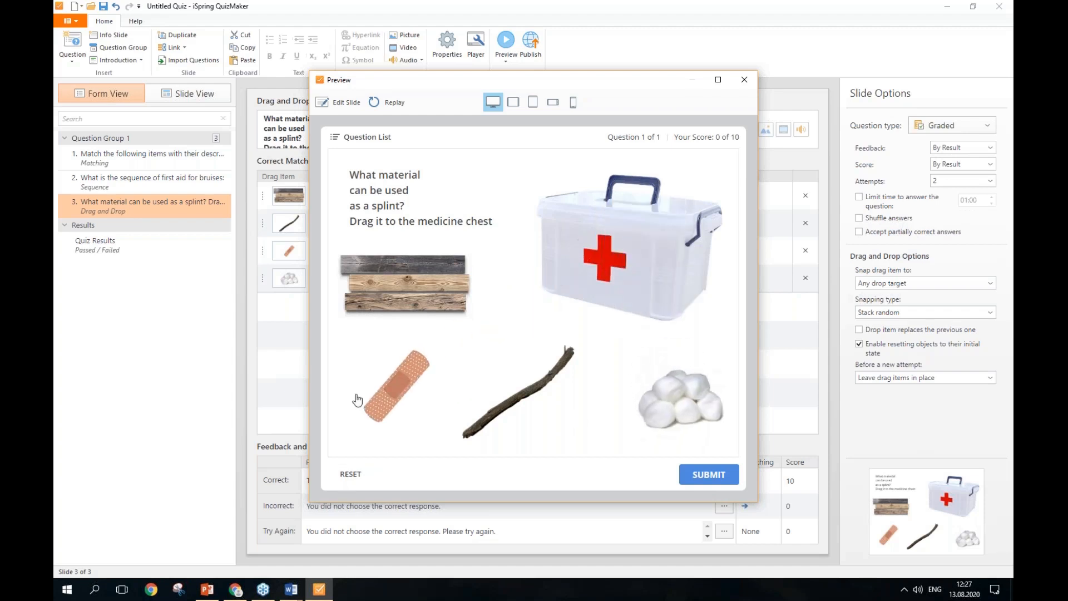
- Submit the planks and the branch in the medicine chest as the second attempt, and close the preview
drag(405, 287, 617, 245)
drag(552, 379, 682, 228)
click(701, 477)
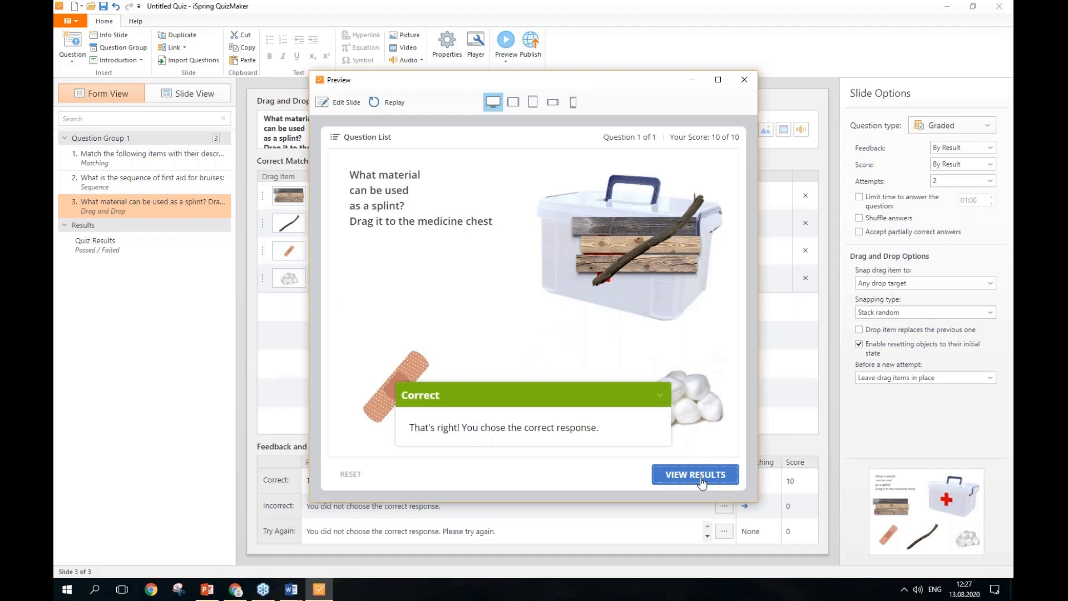
click(701, 482)
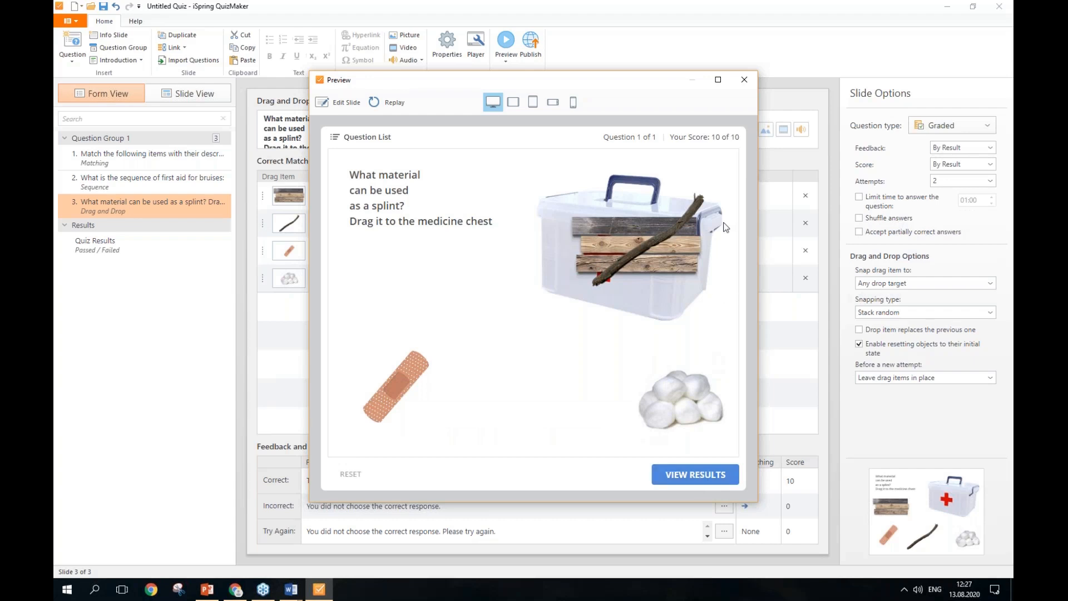
click(744, 81)
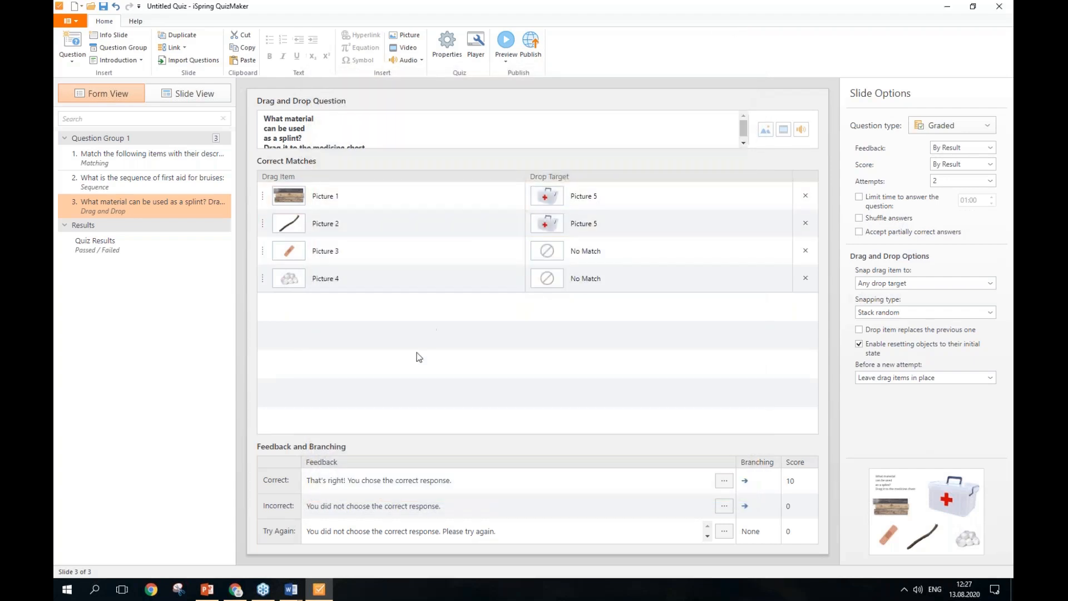
- Switch to the example course in the browser, open Drag the words, place injury, CPR, ambulance and illness in the blanks, and submit
click(236, 593)
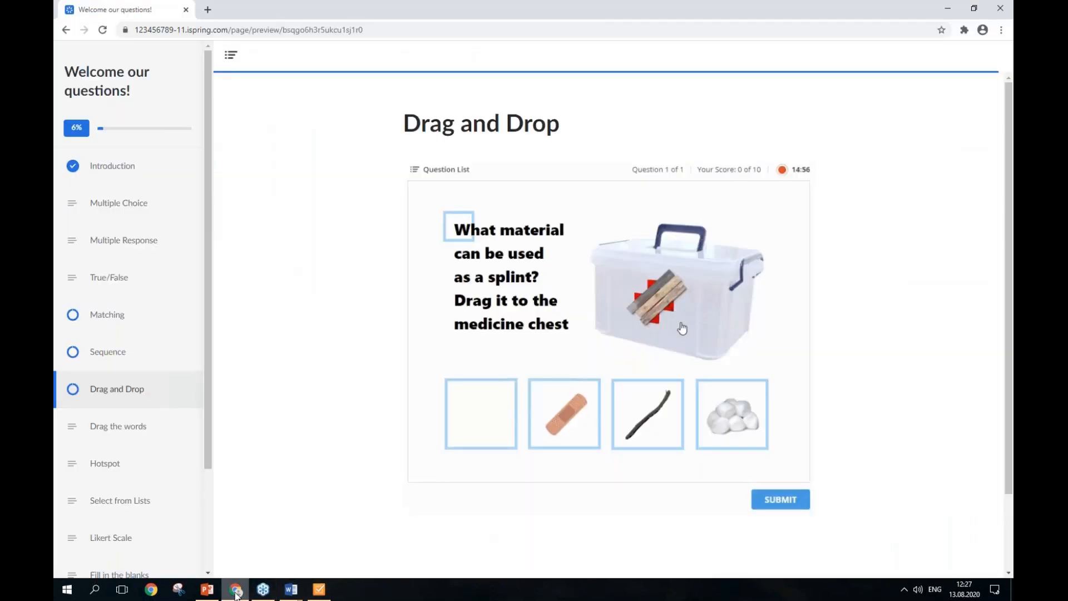
click(179, 432)
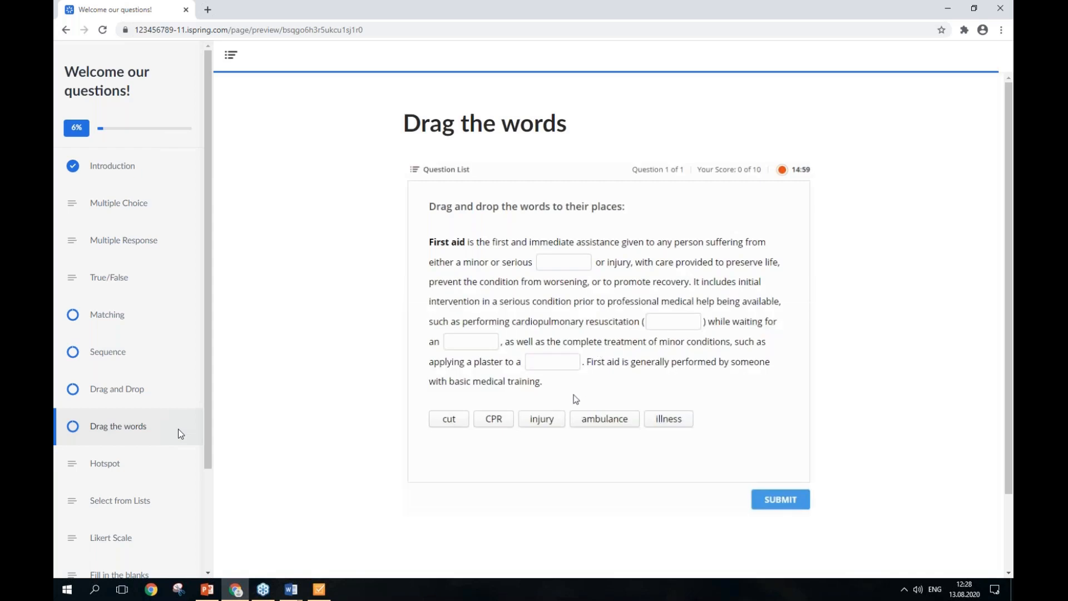
drag(541, 420, 546, 382)
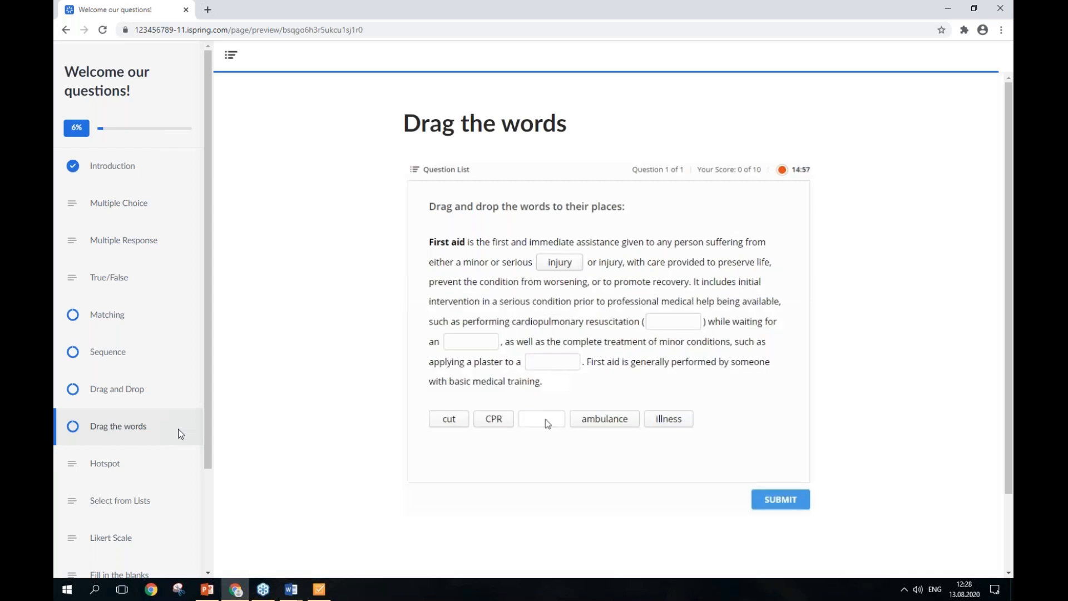
click(493, 421)
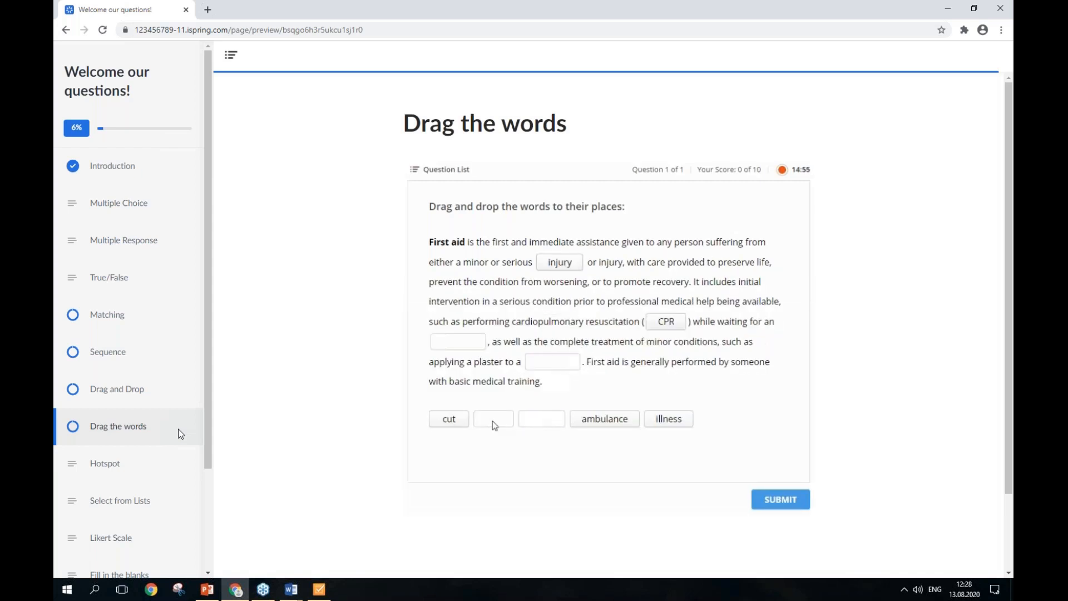
drag(622, 430, 461, 349)
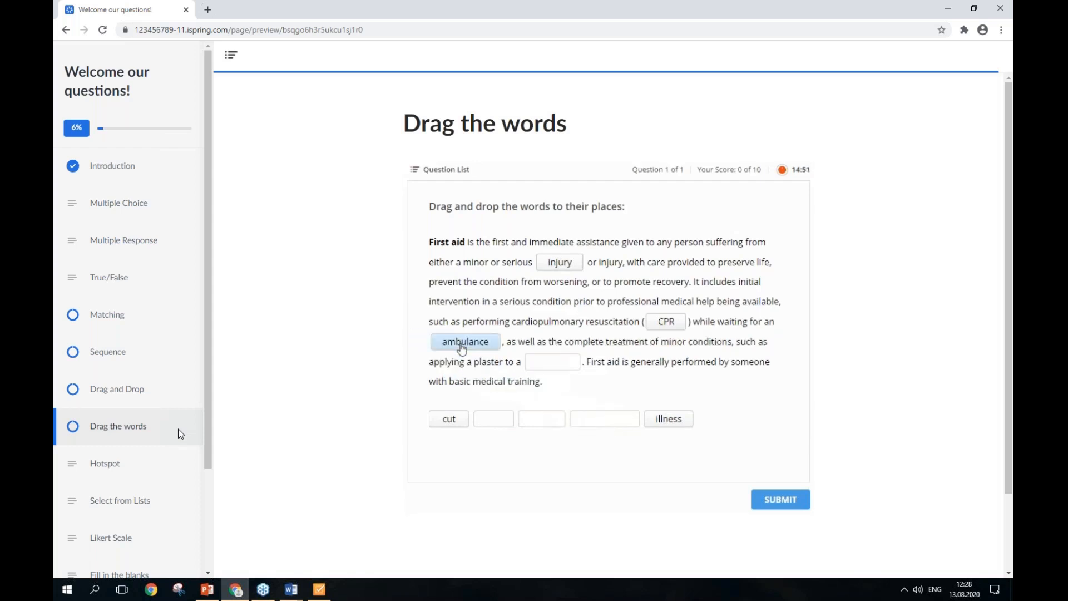
drag(670, 428, 570, 376)
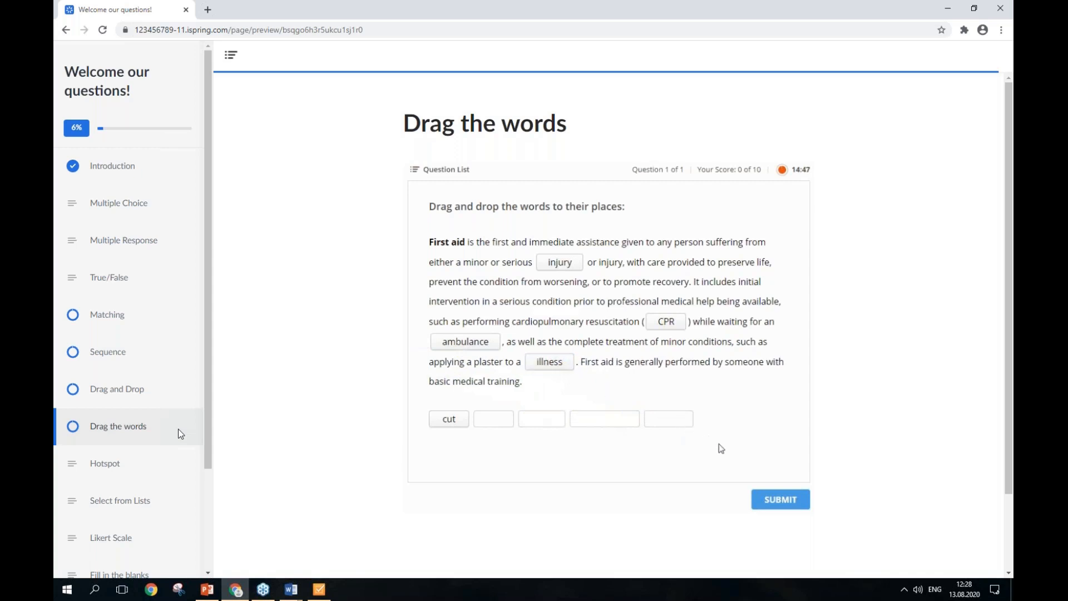
click(772, 499)
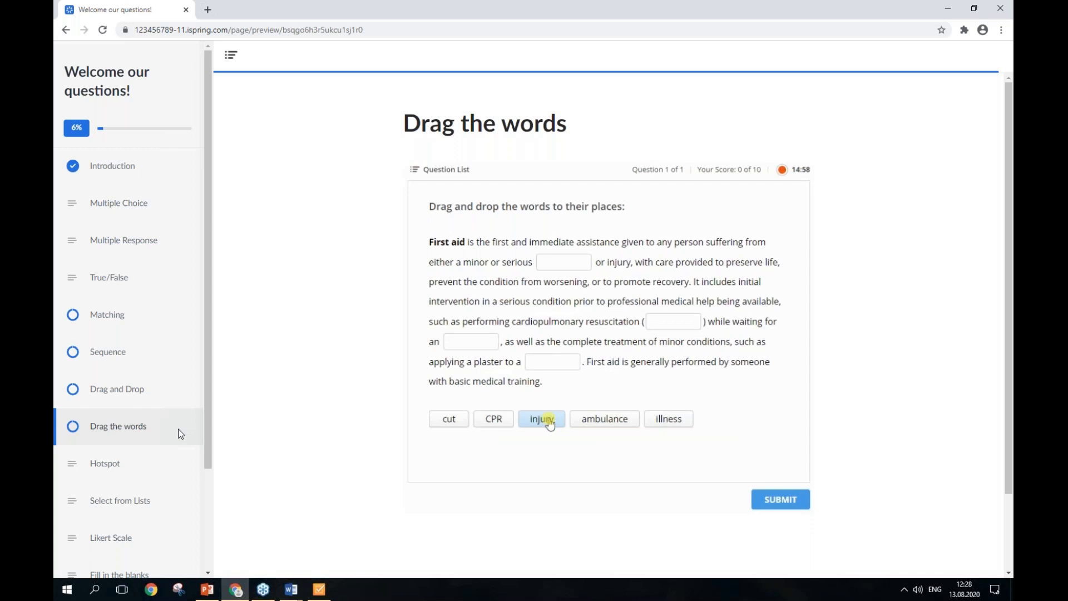
- Fill the example question's empty blanks once more with injury, CPR, ambulance and illness
click(542, 418)
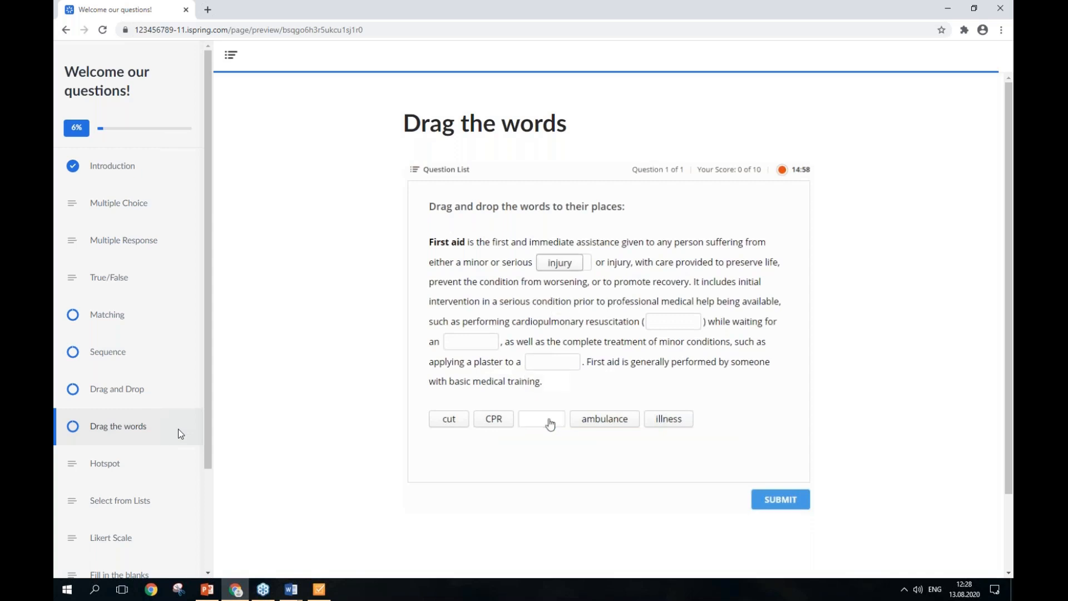
click(494, 422)
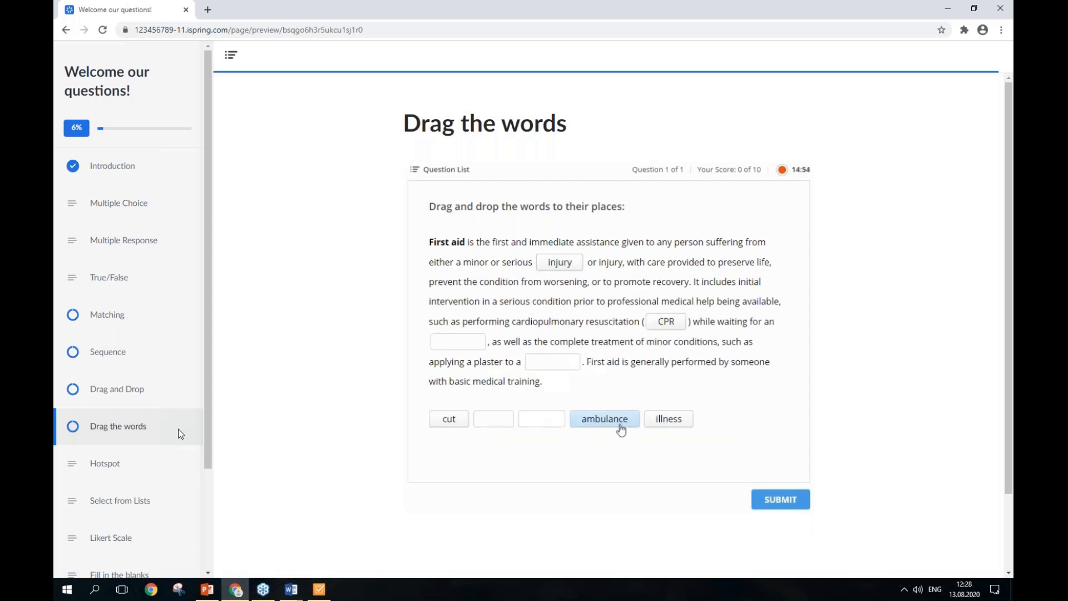
click(621, 429)
drag(621, 429, 462, 348)
drag(683, 431, 578, 378)
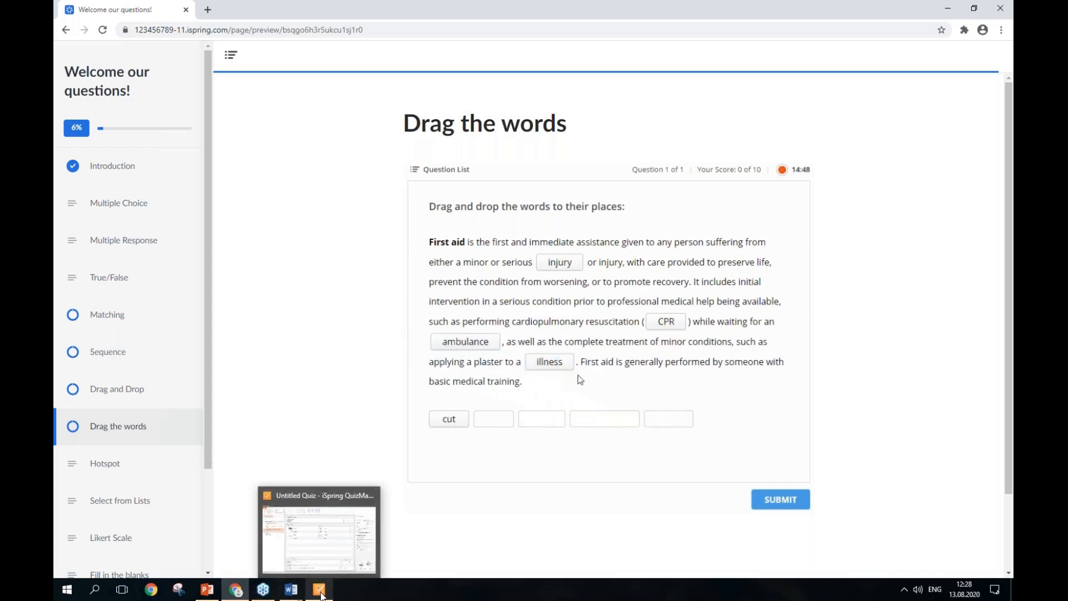
- Switch back to iSpring QuizMaker and add a Drag the Words question after the Drag and Drop question
click(322, 594)
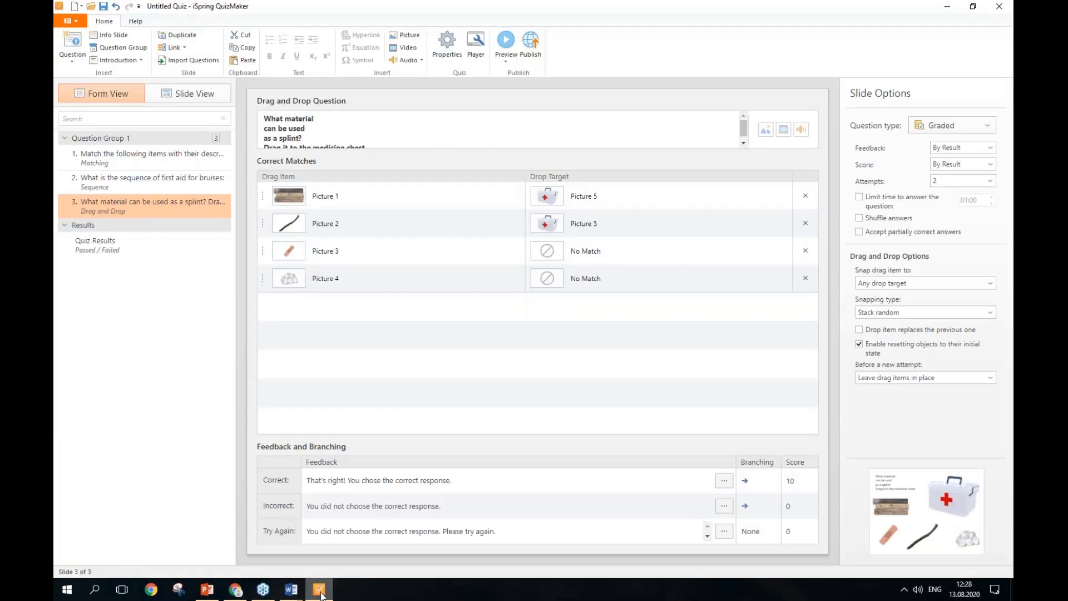
click(72, 58)
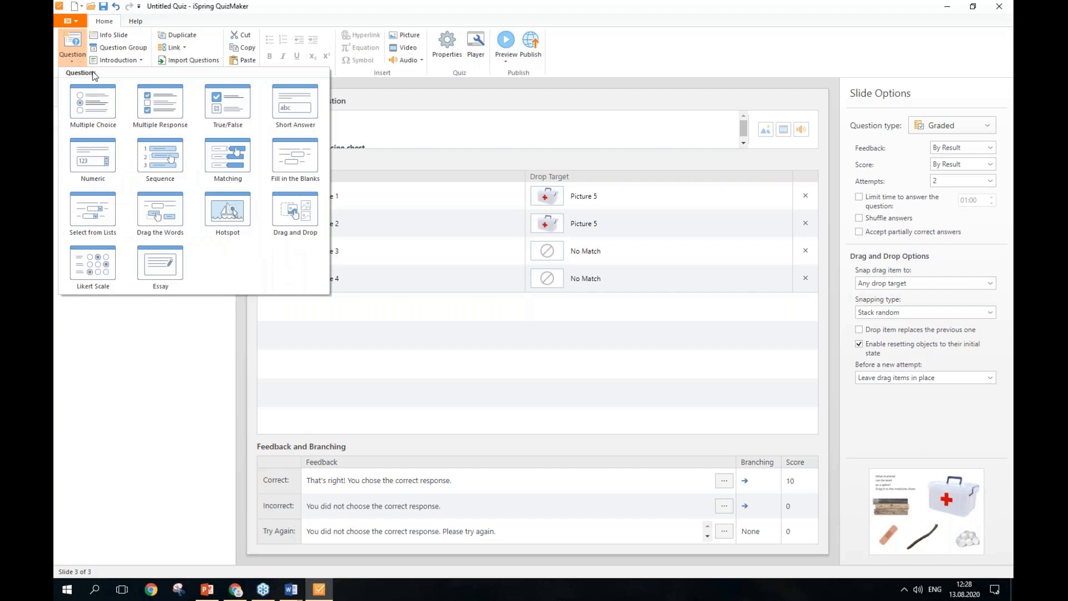
click(157, 217)
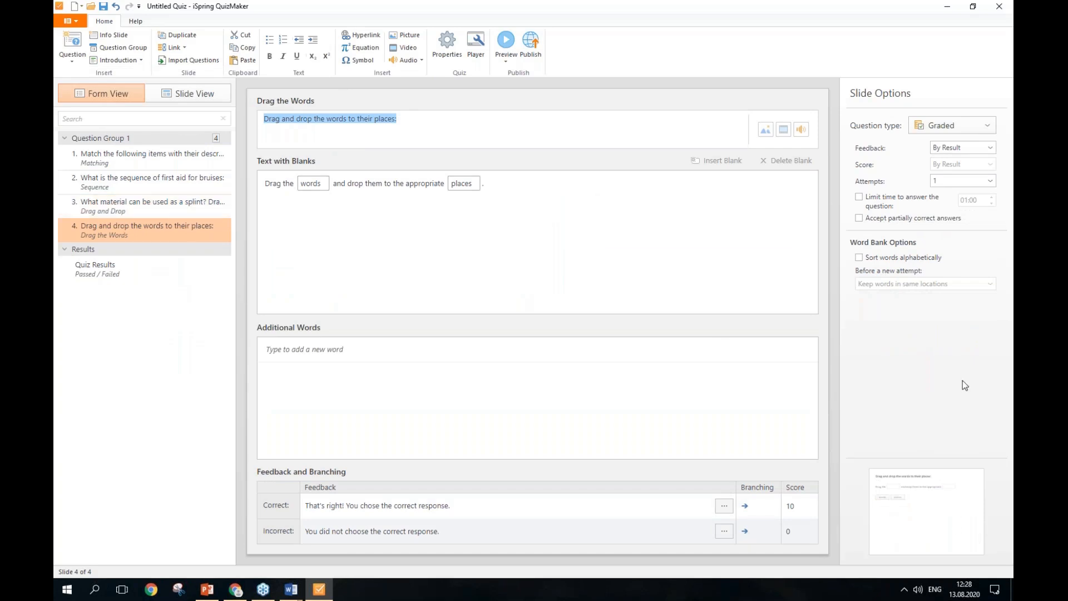
- Replace the sample text with blanks with the first aid definition paragraph from the Word document
key(alt+Tab)
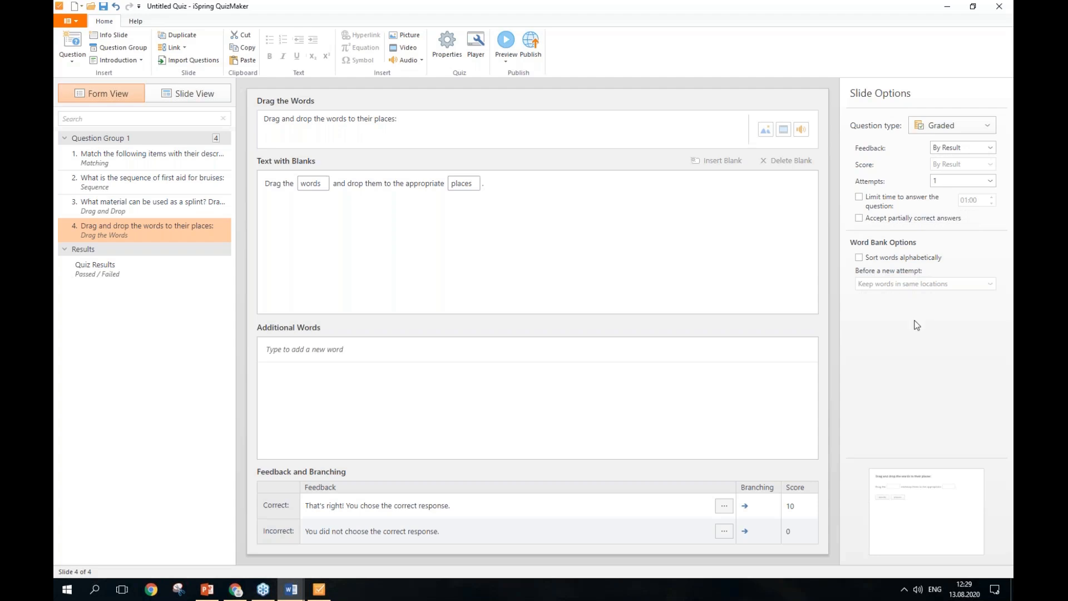
drag(626, 218, 222, 182)
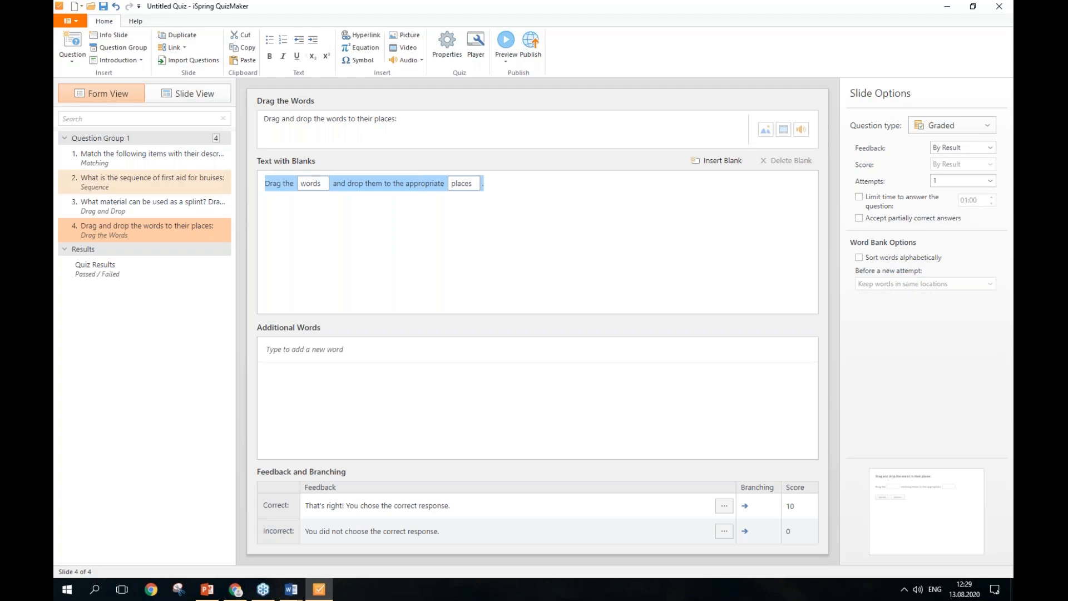
text(First aid is the first and immediate assistance given to any person suffering from either a minor or serious illness  or injury, with care provided to preserve life, prevent the condition from worsening, or to promote recovery. It includes initial intervention in a serious condition prior to professional medical help being available, such as performing cardiopulmonary resuscitation (CPR) while waiting for an ambulance, as well as the complete treatment of minor conditions, such as applying a plaster to a cut. First aid is generally performed by someone with basic medical training.)
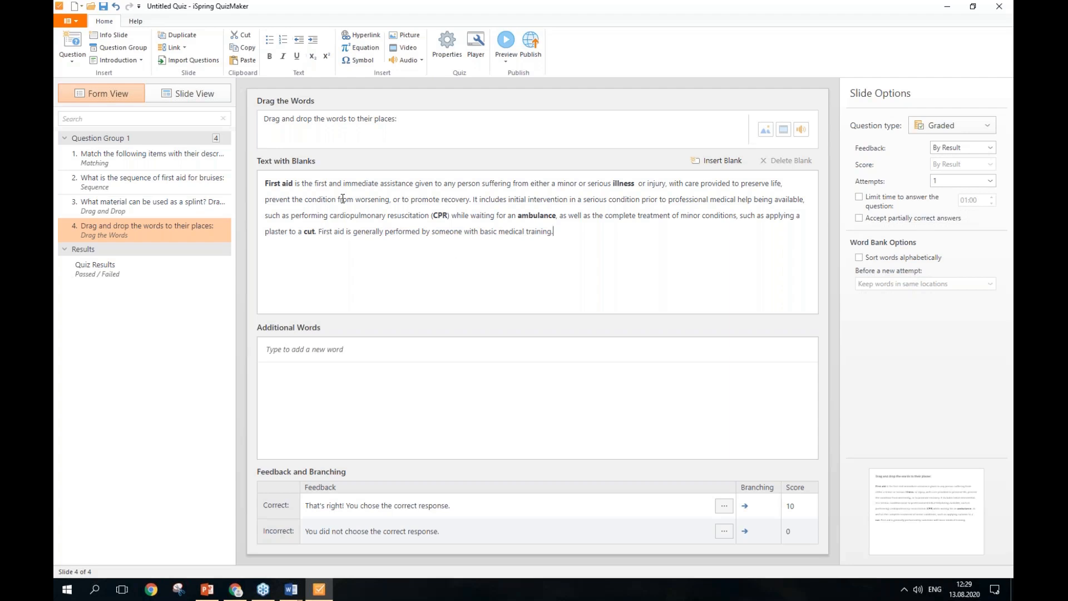
- Turn the words "First aid" and "illness" in the paragraph into blanks
click(293, 183)
drag(293, 183, 265, 183)
click(702, 160)
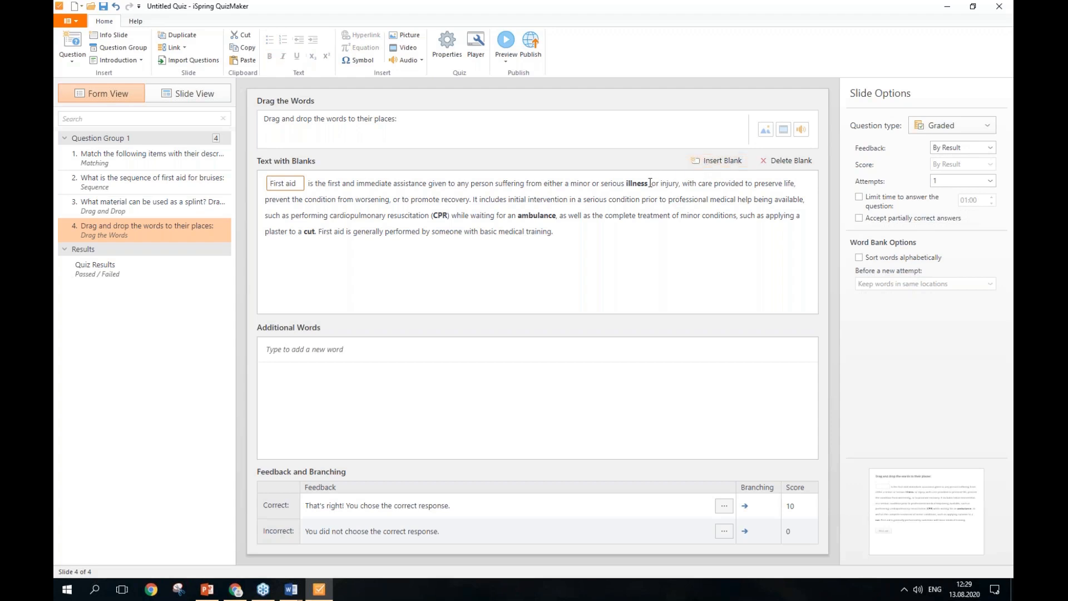
drag(648, 184, 628, 184)
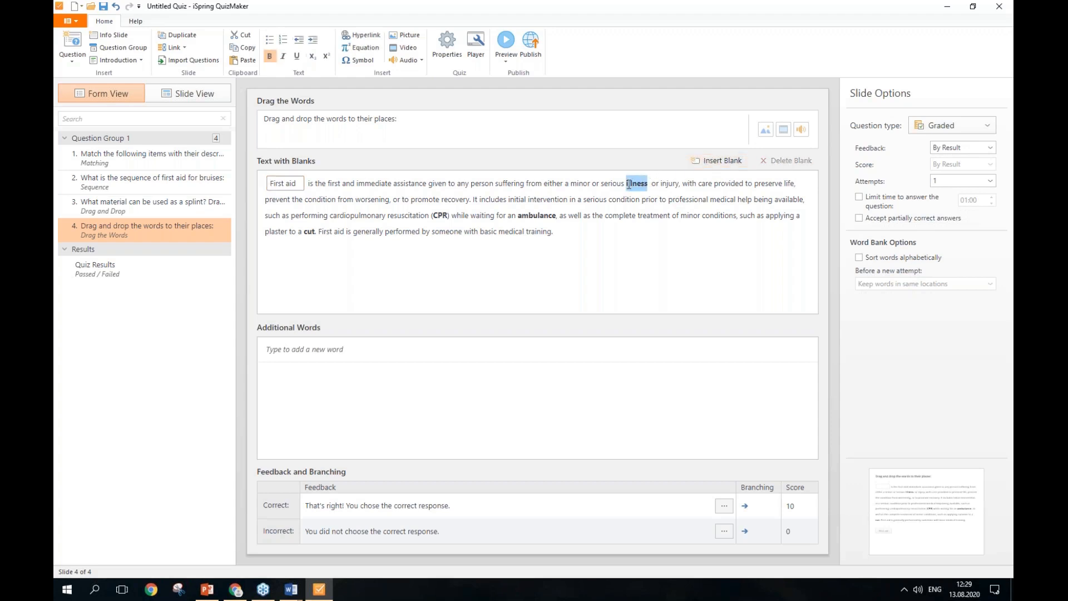
click(710, 162)
- Turn the words "CPR", "ambulance" and "cut" in the paragraph into blanks
drag(479, 215, 465, 215)
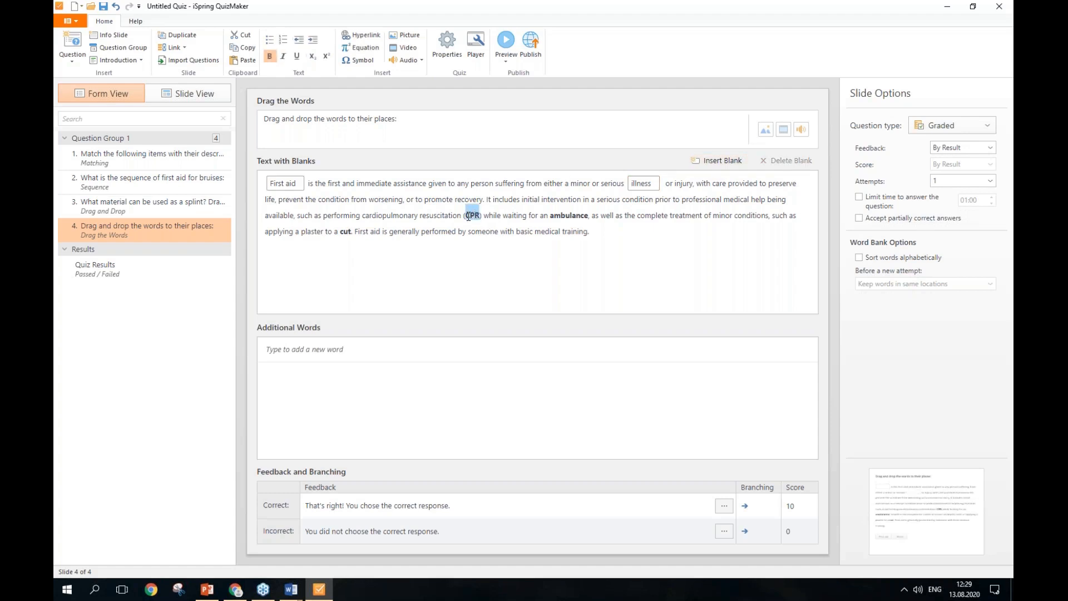
click(713, 163)
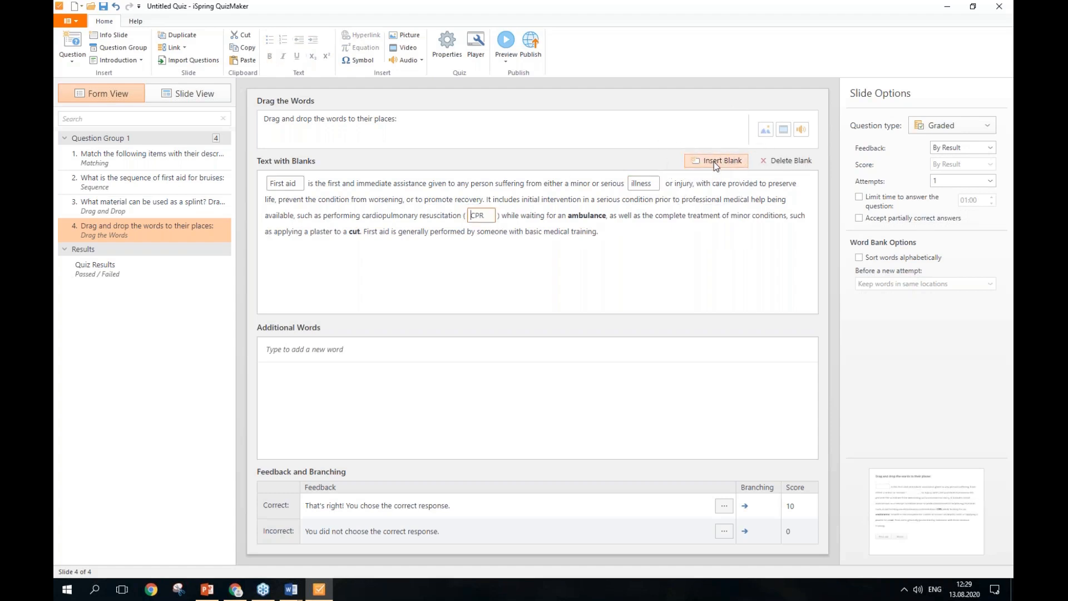
drag(606, 215, 569, 213)
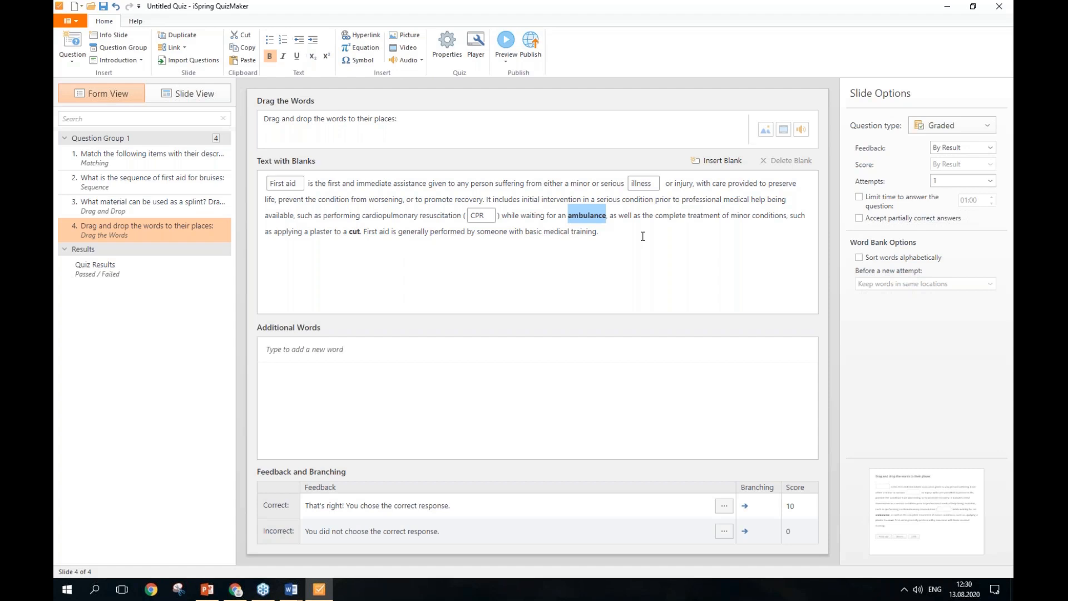
key(ctrl+shift+b)
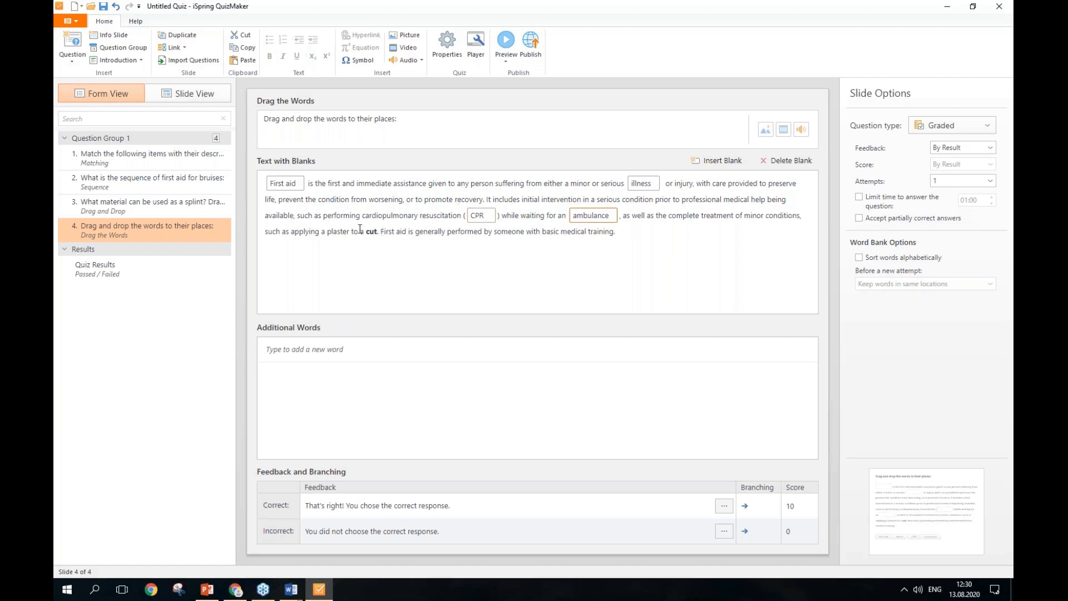
drag(365, 231, 376, 233)
key(ctrl+shift+b)
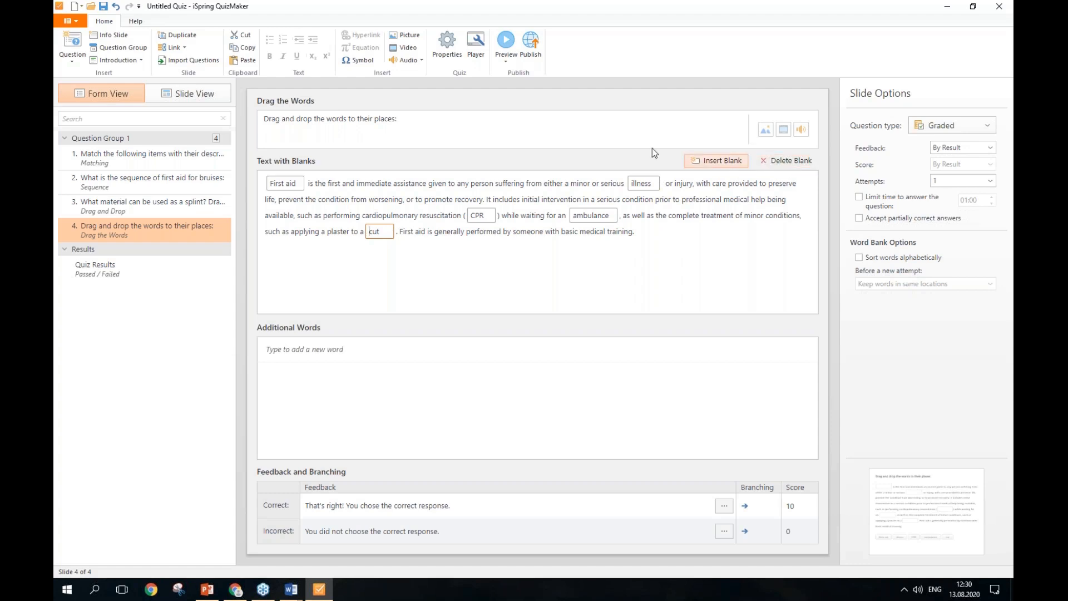
- Add "injury" as an additional distractor word to the Drag the Words question
click(371, 355)
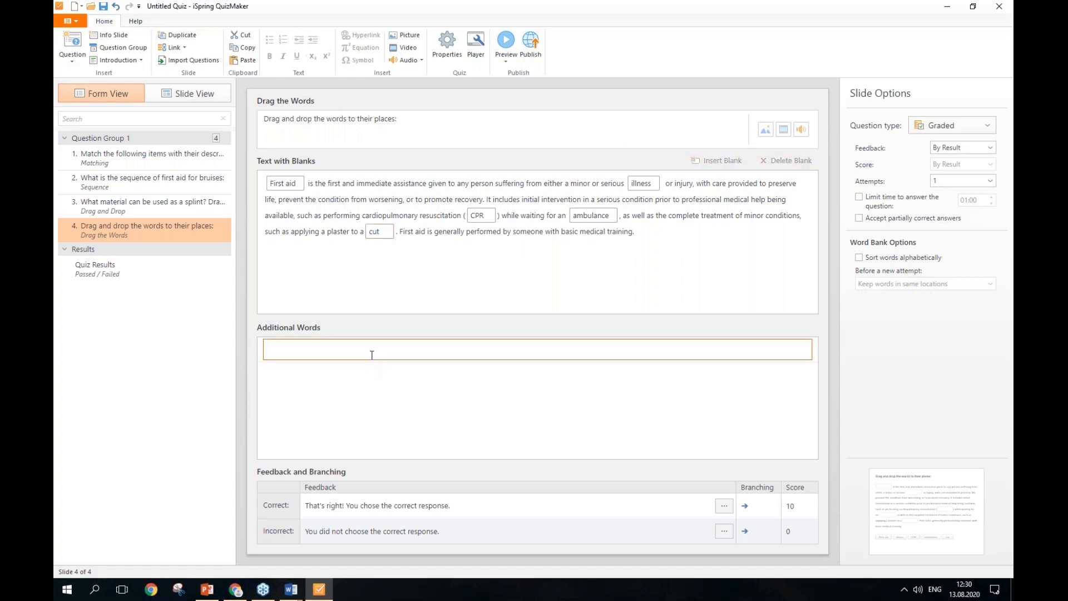
text(injury)
key(Return)
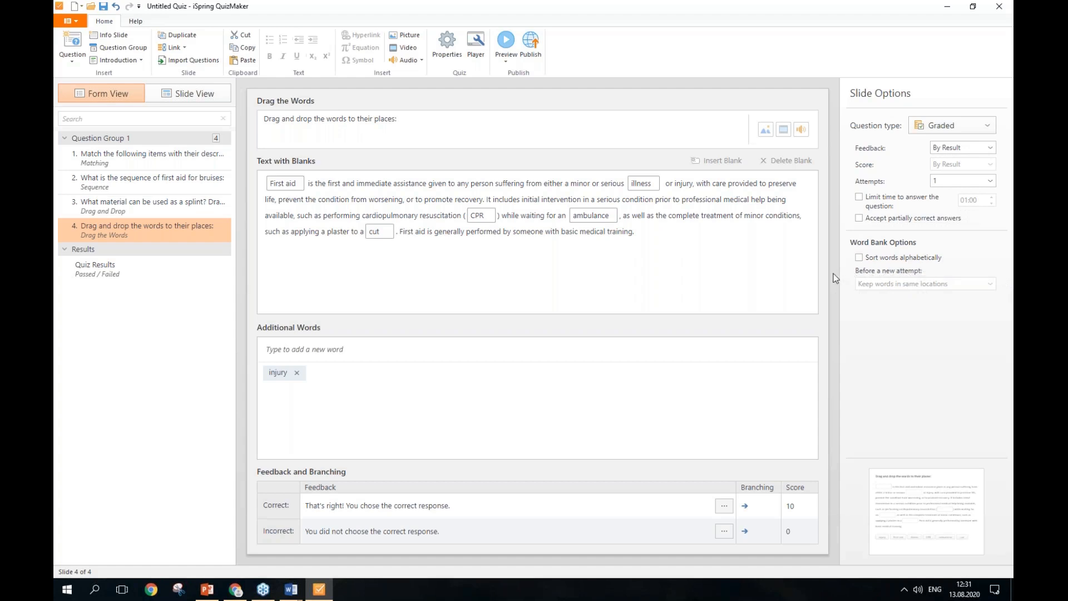
- Preview the Drag the Words slide, fill its blanks in order with ambulance, injury, First aid, cut and CPR, submit, and close the preview
click(506, 60)
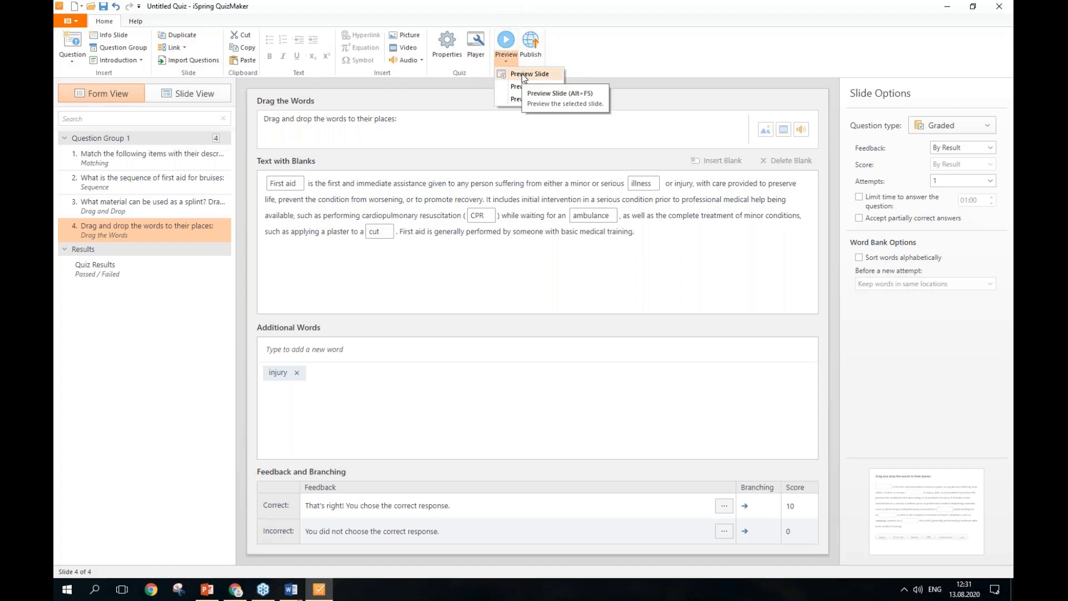
click(523, 74)
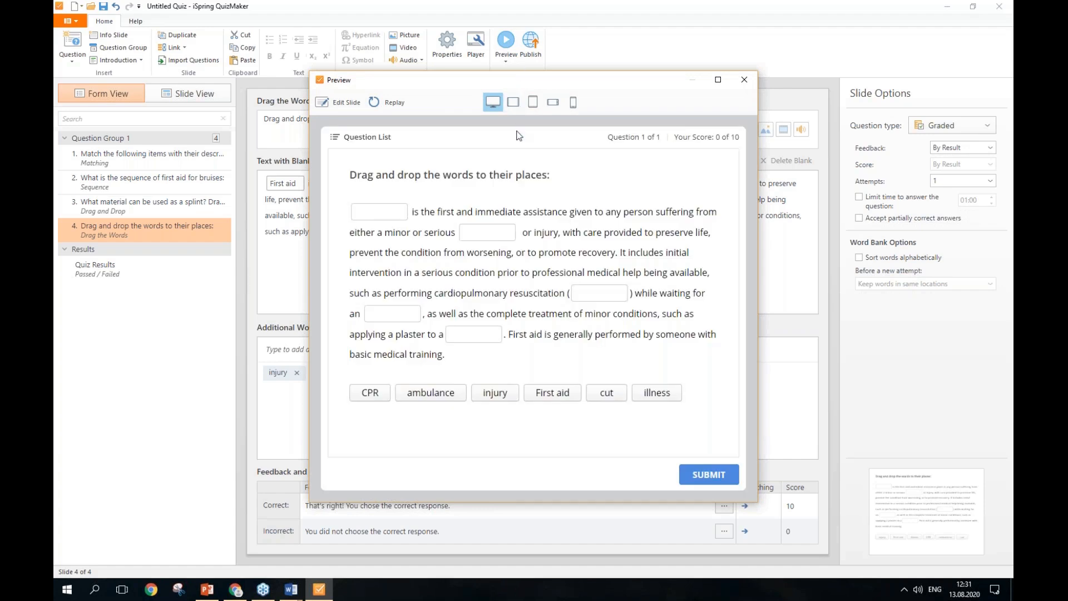
click(441, 404)
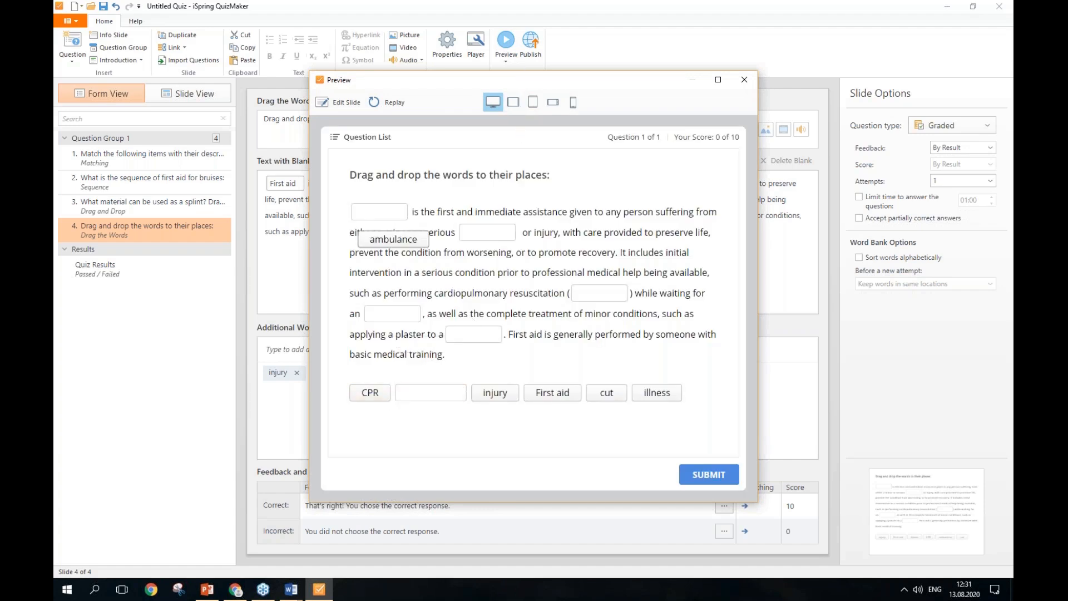
click(504, 398)
click(545, 396)
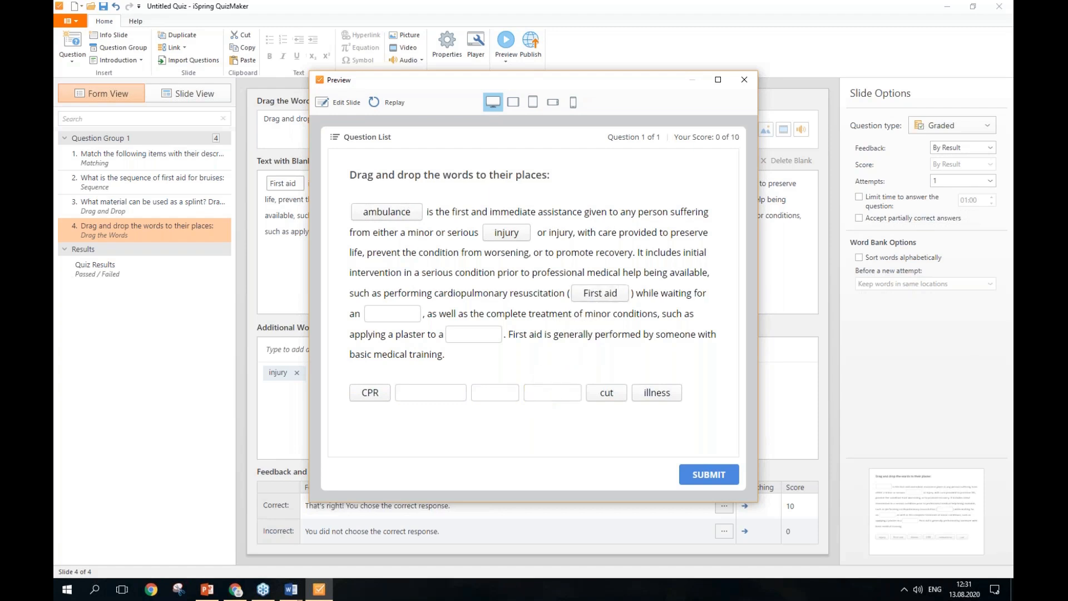
click(612, 396)
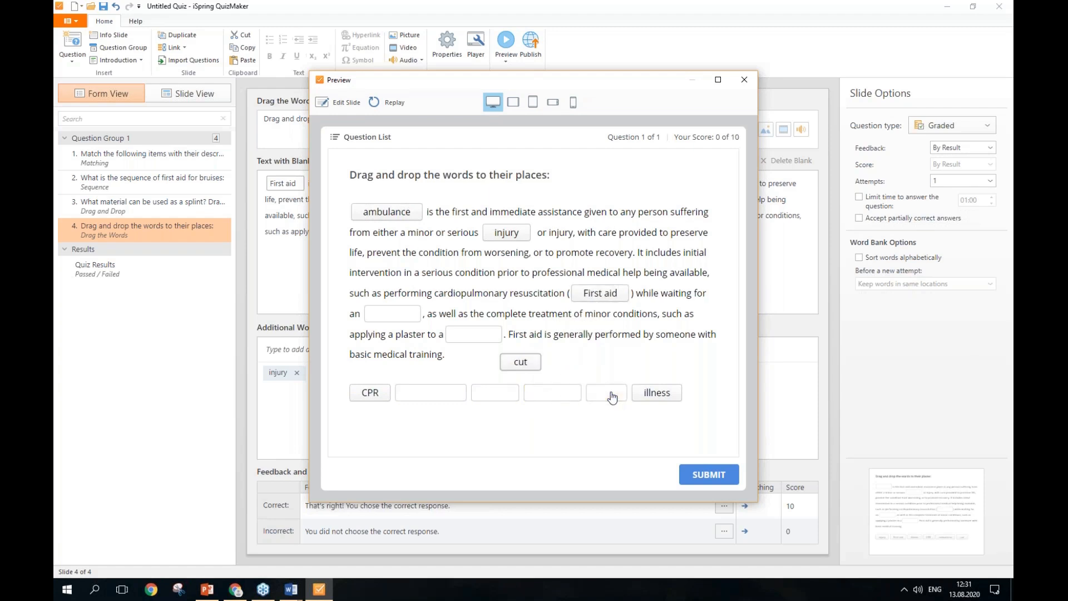
click(394, 393)
drag(394, 393, 456, 341)
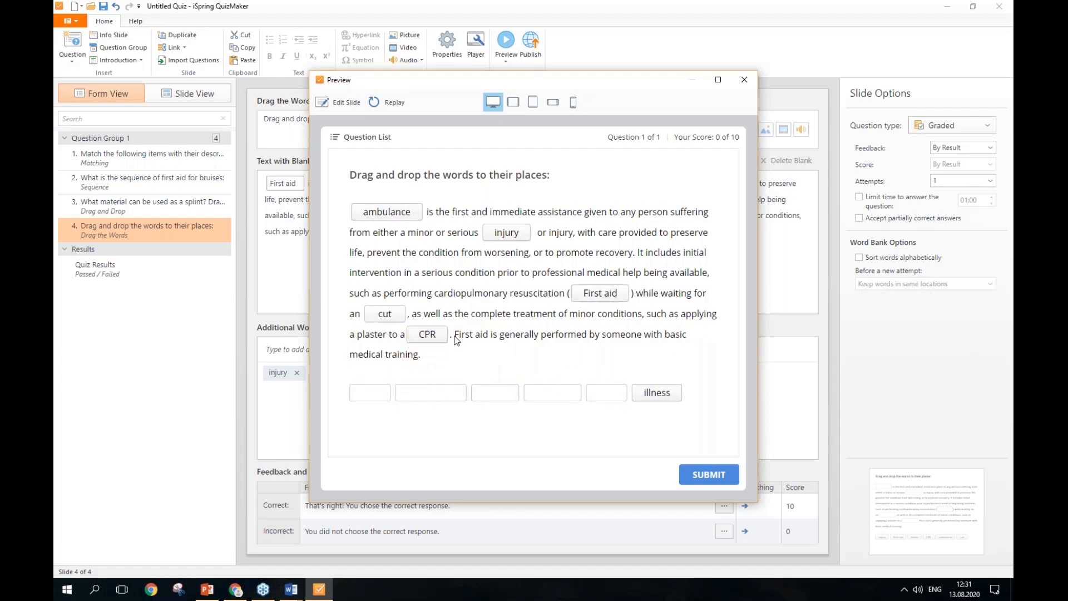
click(723, 476)
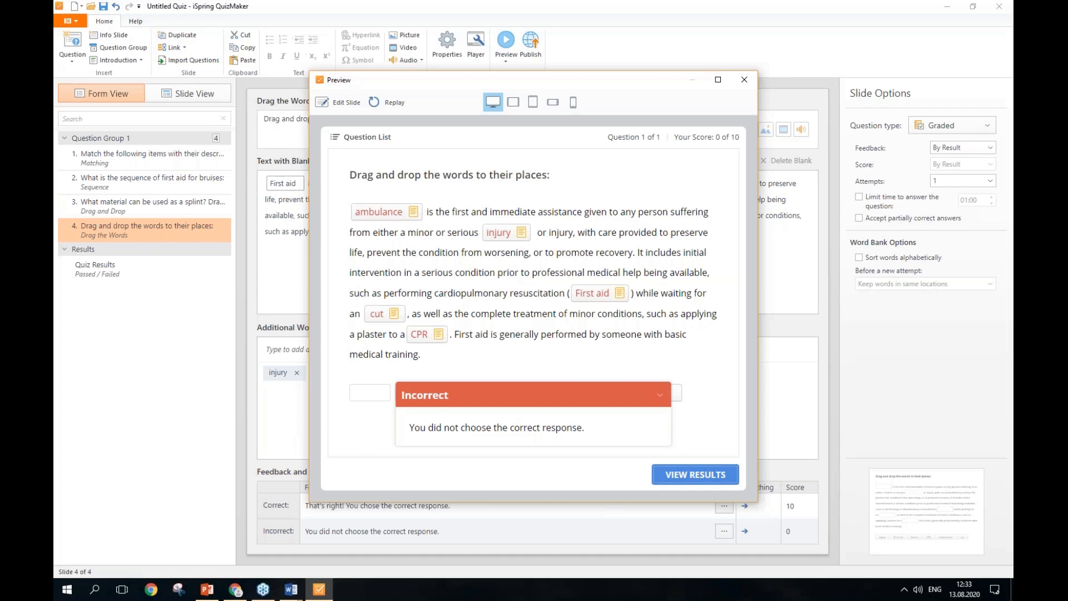
click(746, 81)
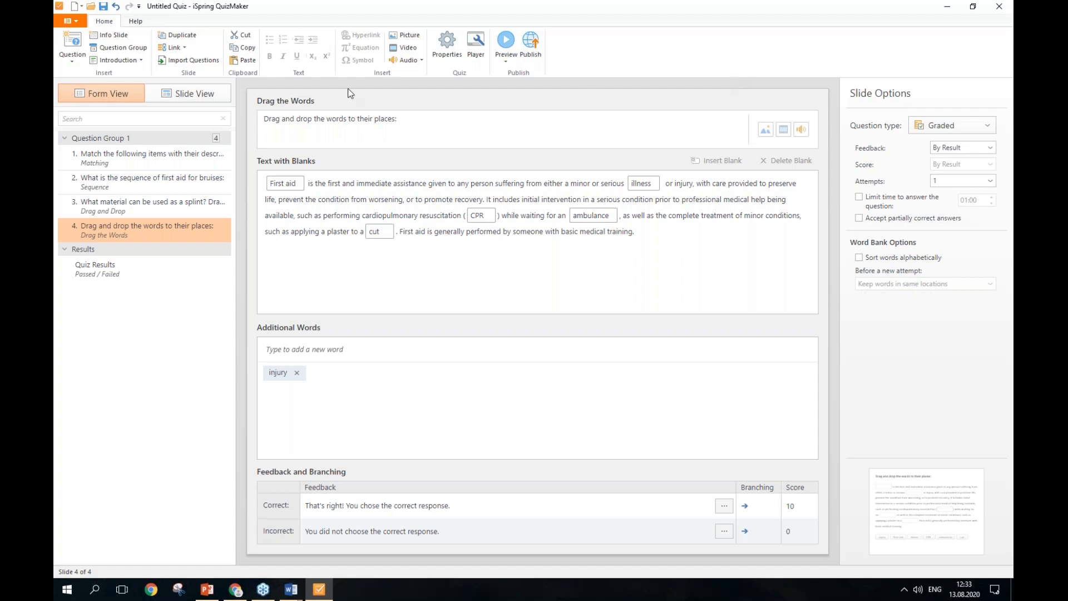
- Add a second question group and name it "Choosing from the provided options"
click(141, 54)
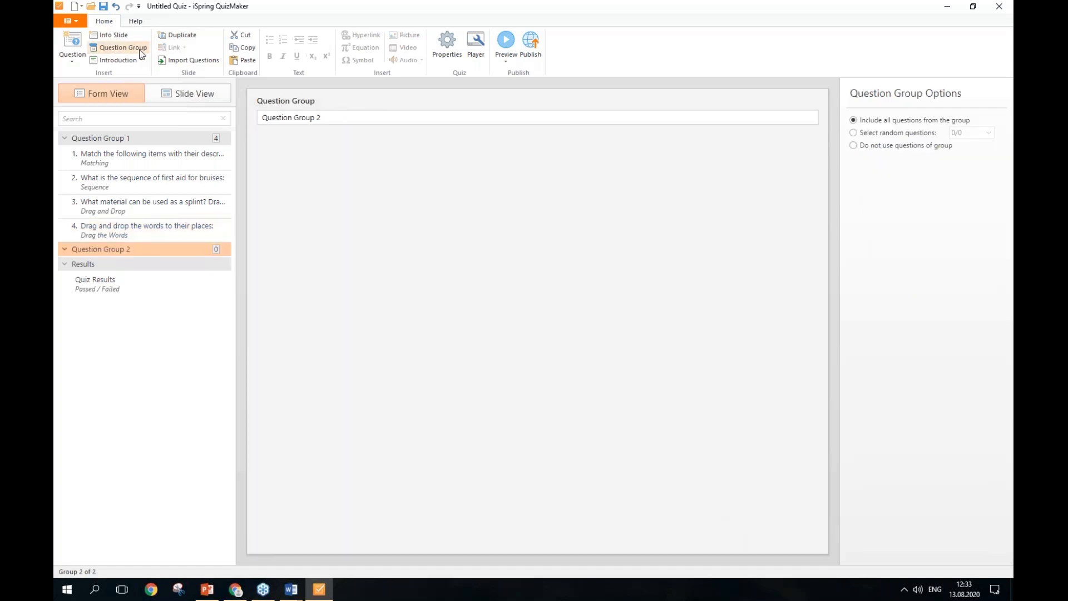
click(148, 250)
drag(340, 118, 265, 118)
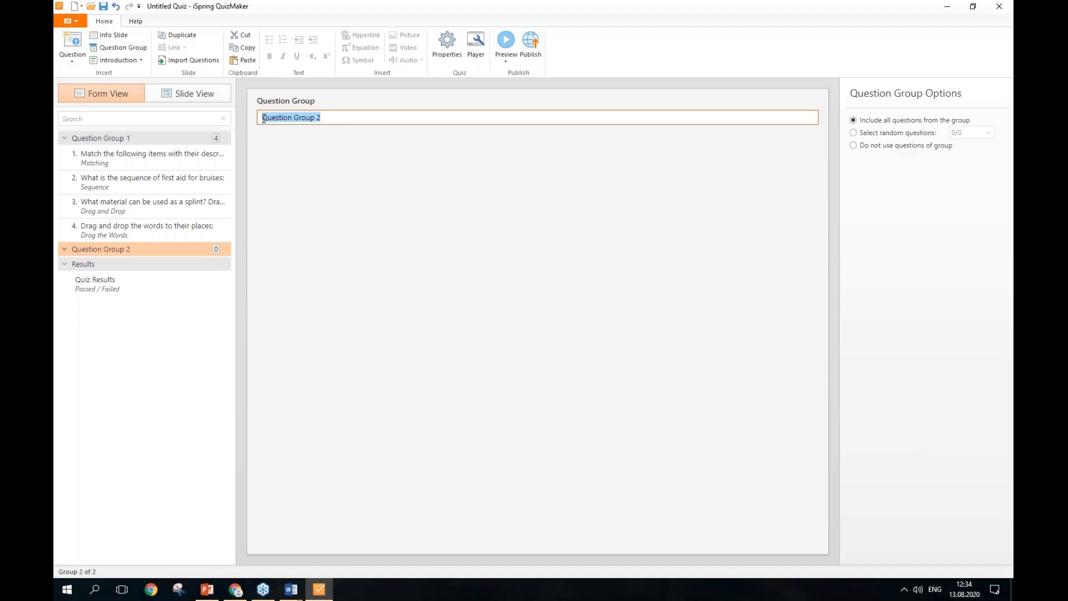
text(Choosin)
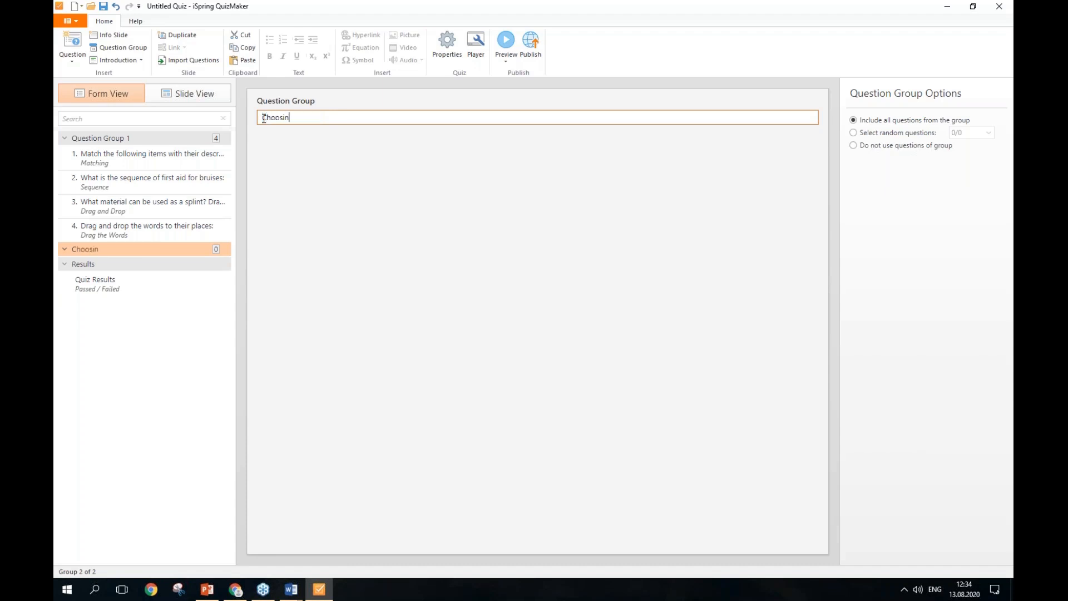
text(g from the provided )
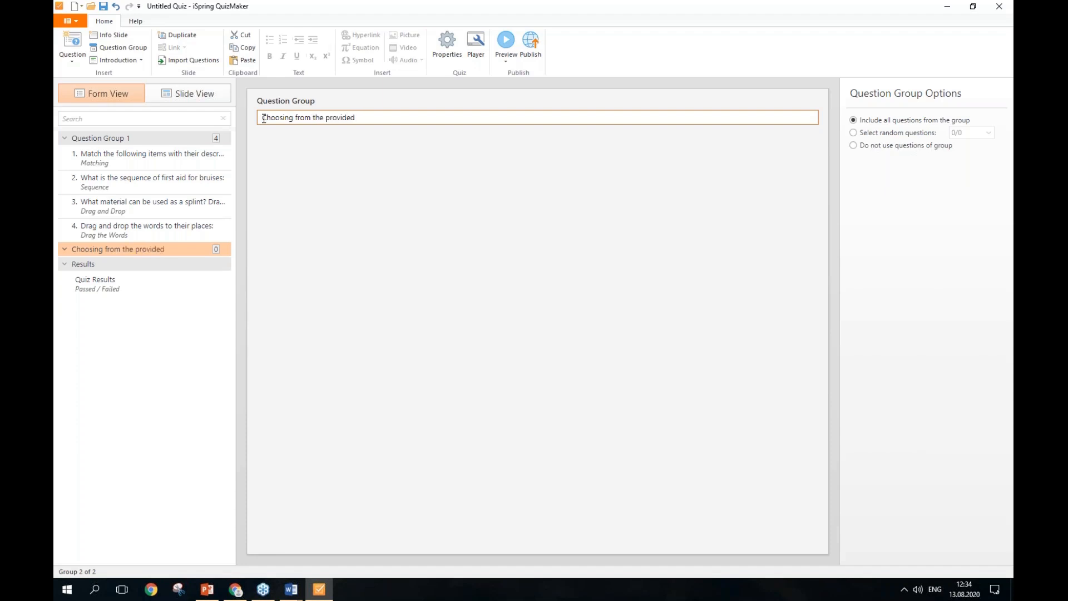
text(option)
text(s)
- Rename the first question group as "Drag and Drop"
click(127, 142)
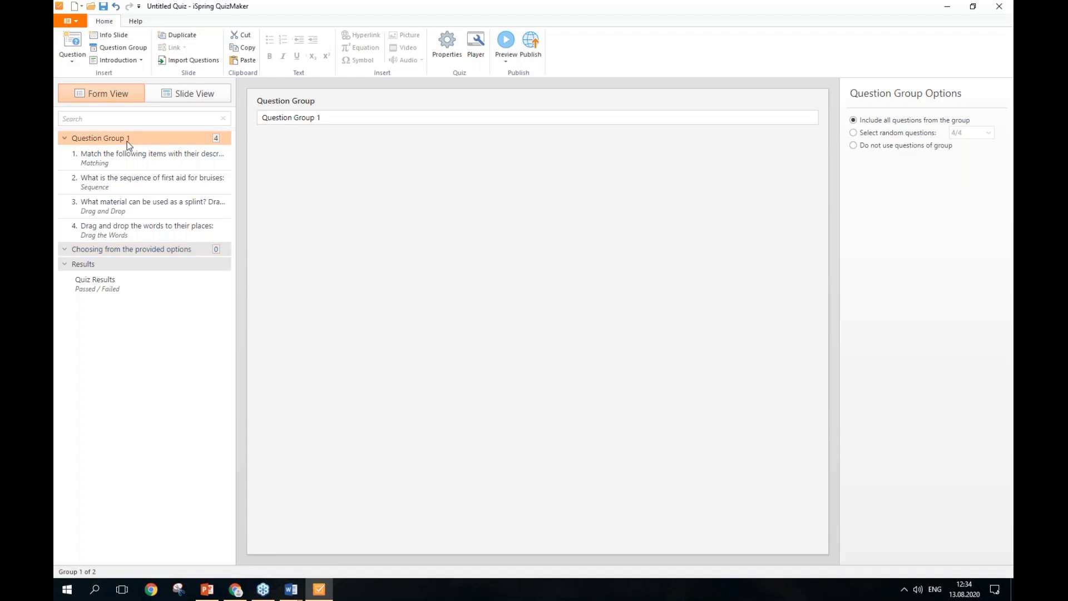
drag(364, 111, 248, 124)
text(D)
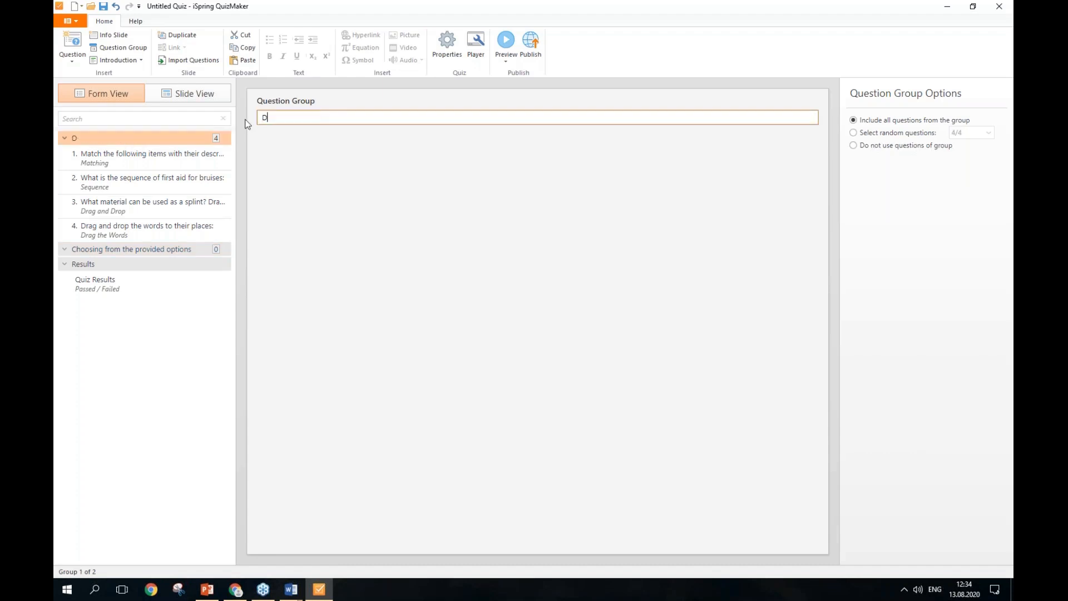
text(rag and Drop)
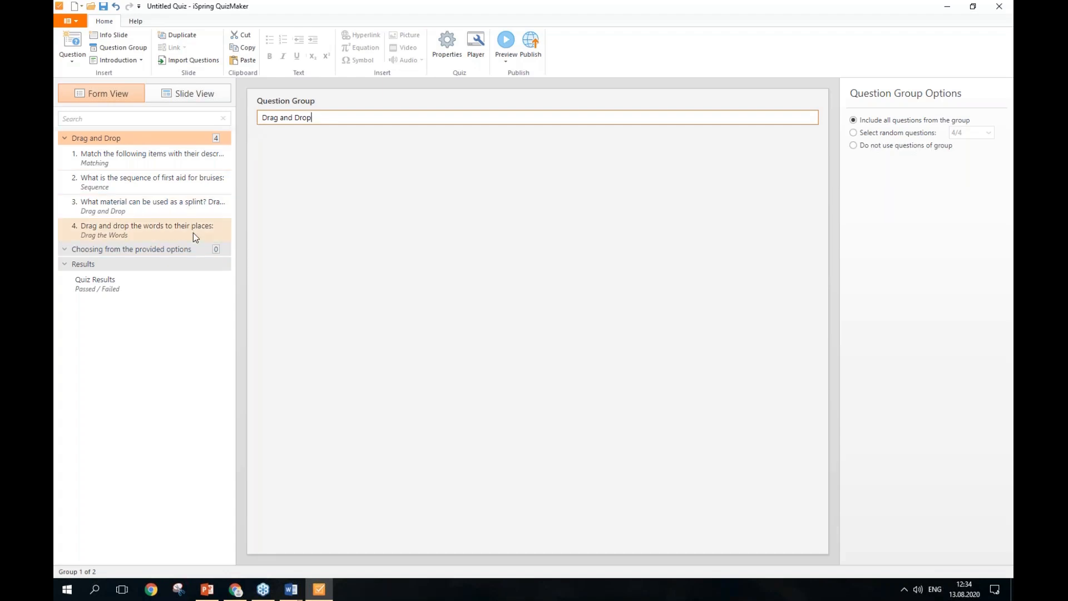
- Add a Hotspot question to the "Choosing from the provided options" group
click(194, 253)
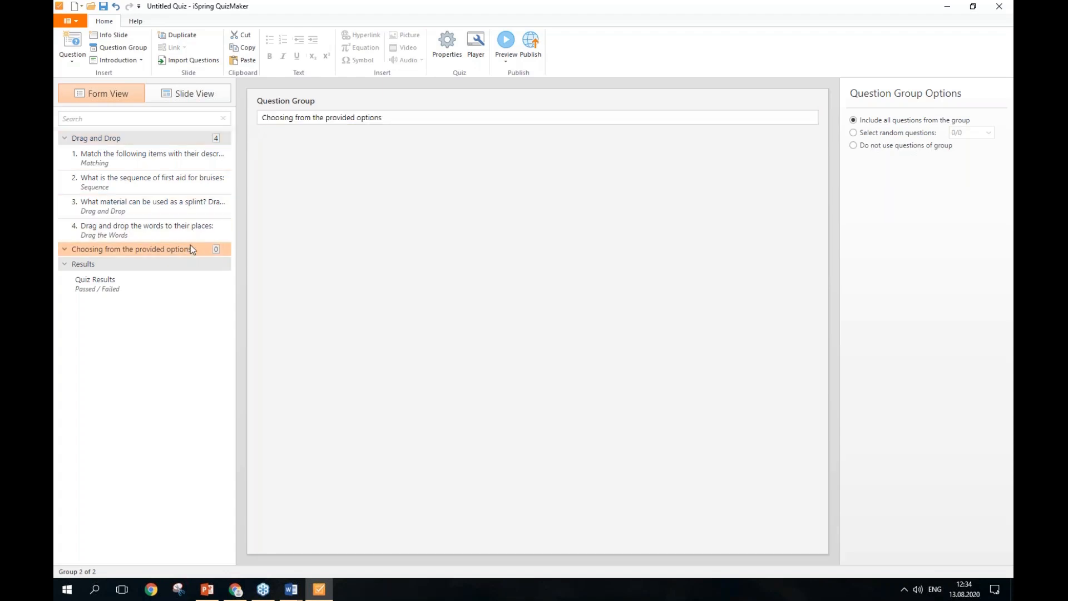
click(75, 62)
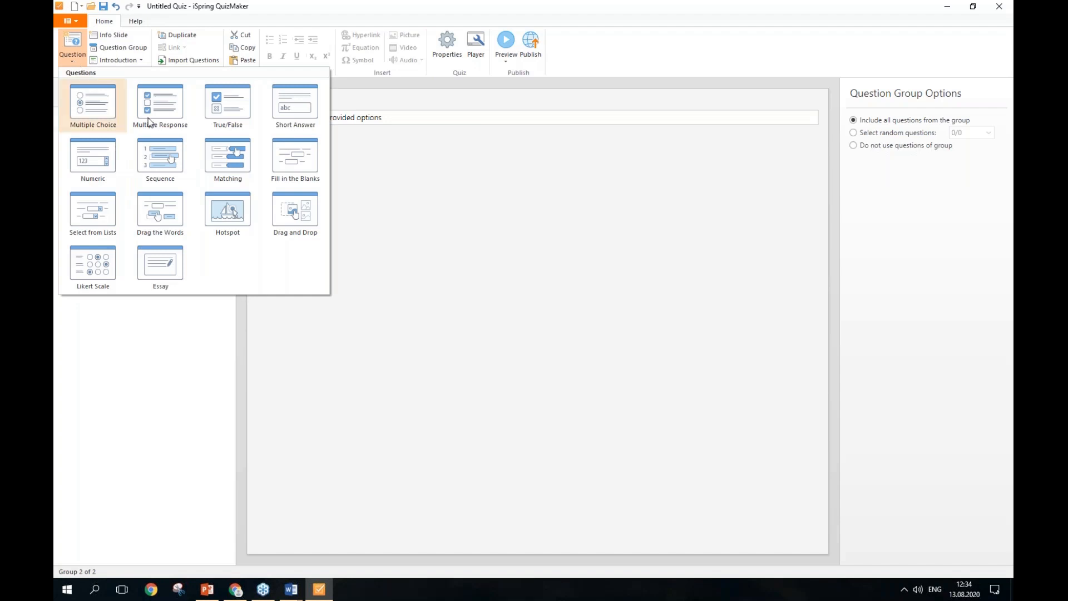
click(226, 210)
- Switch to the example course in Chrome, try and submit its Hotspot question, and return to iSpring QuizMaker
click(241, 590)
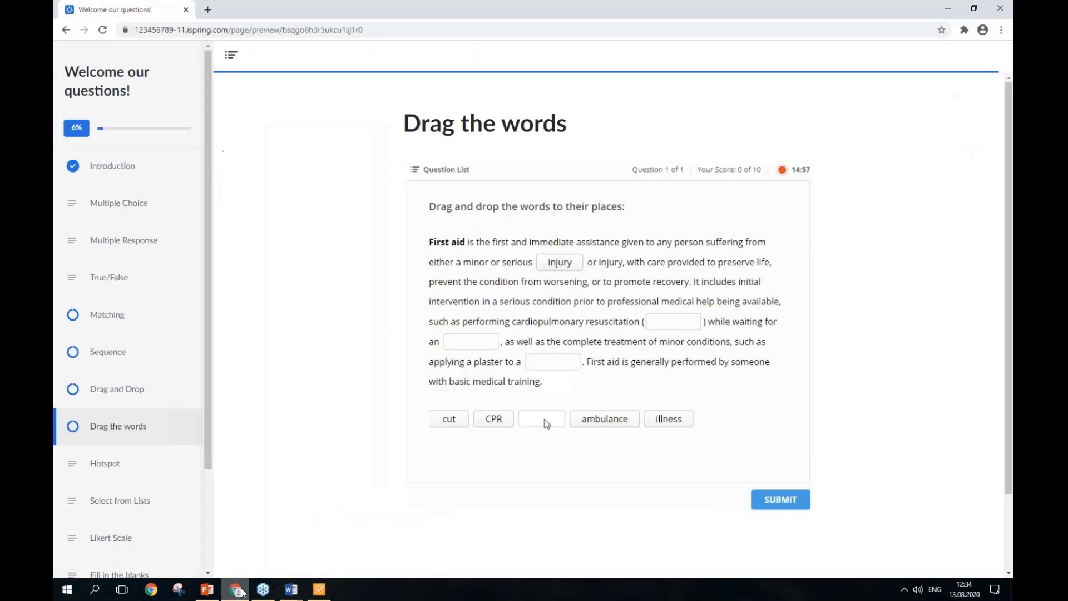
click(148, 469)
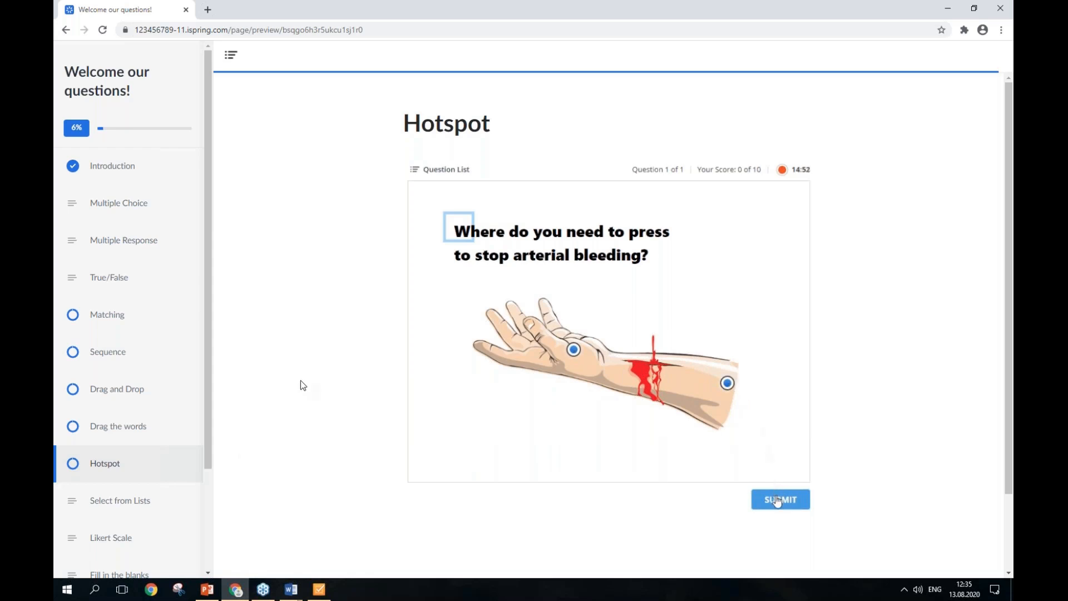
click(778, 501)
click(319, 589)
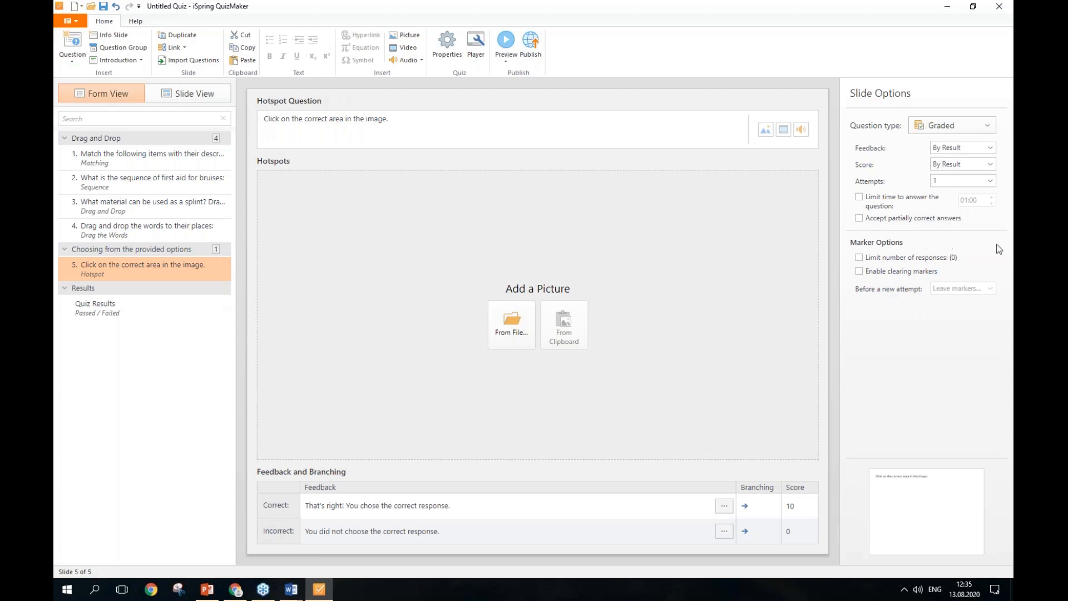
- Replace the Hotspot question text with "Where do you need to press to stop arterial bleeding?" from the Word document
key(alt+Tab)
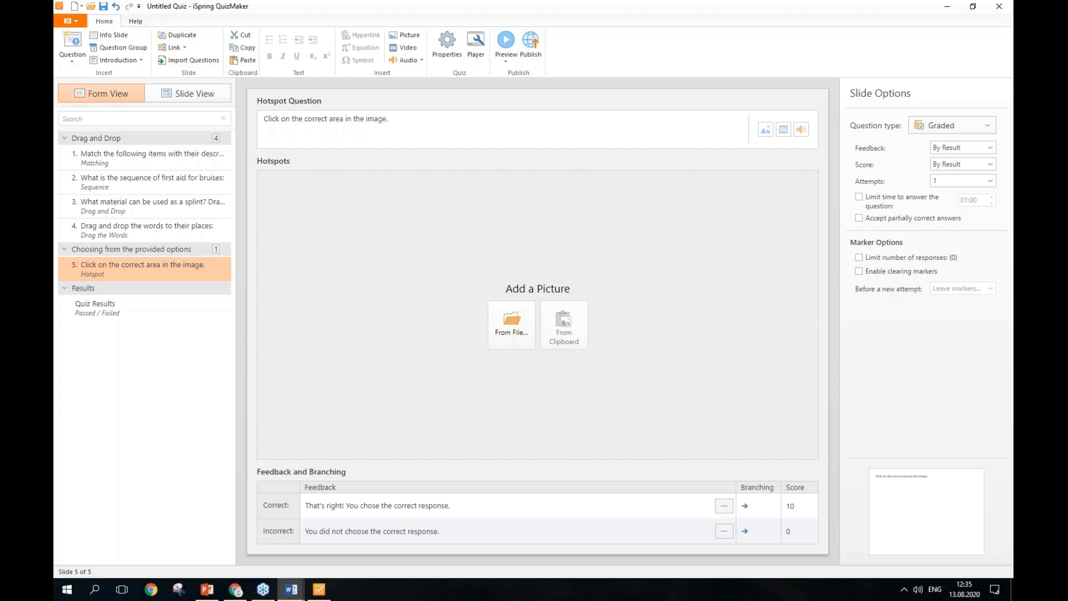
click(474, 117)
key(ctrl+a)
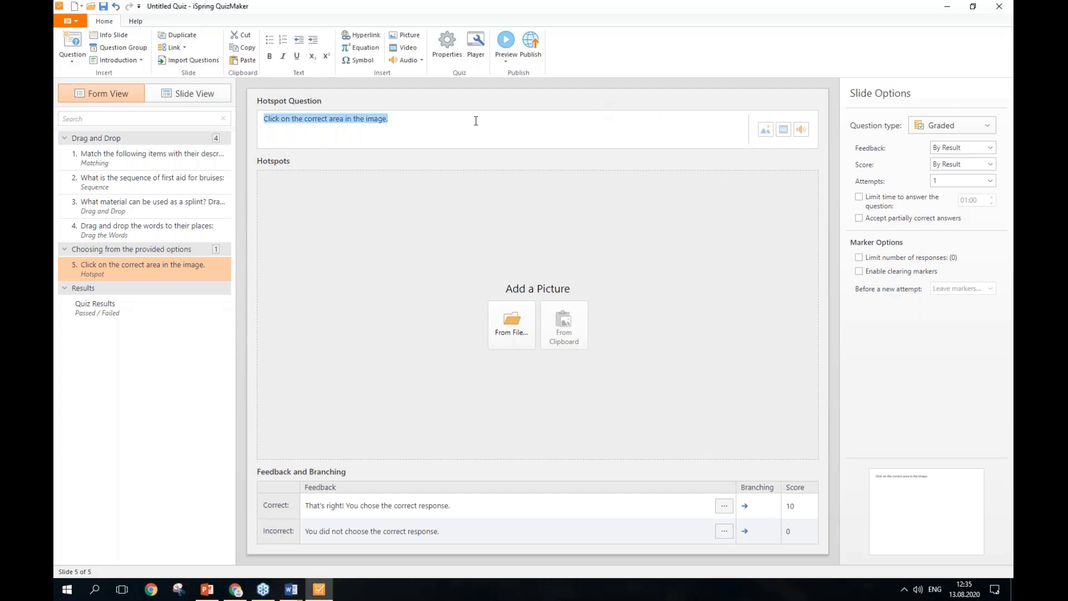
text(Where do you need to press to stop arterial bleeding?)
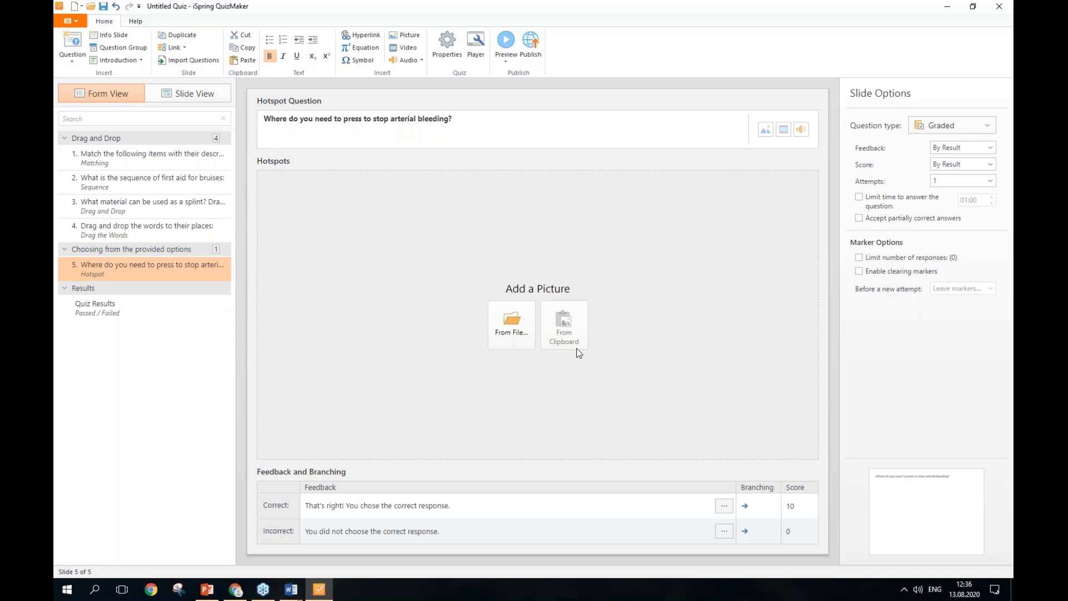
- Insert hotspot.jpg from the pics folder as the picture of the Hotspot question
click(511, 325)
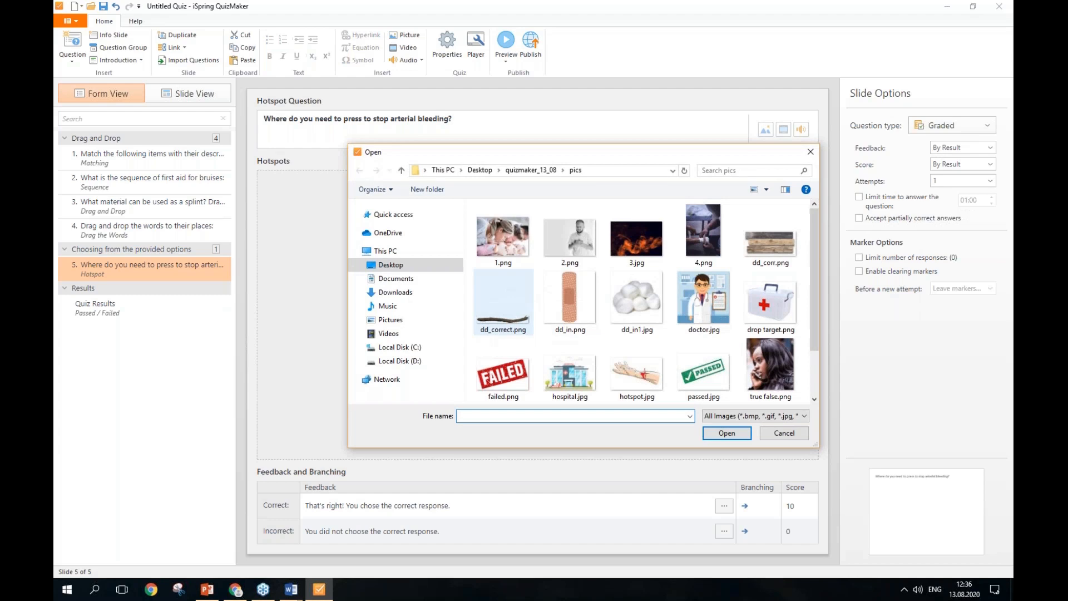
click(641, 377)
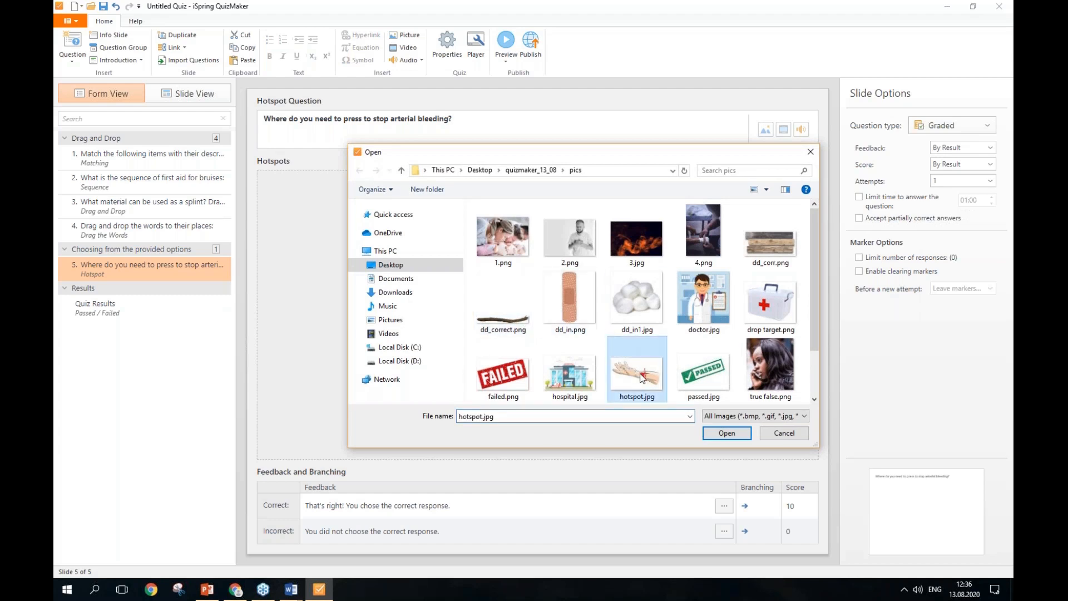
click(727, 434)
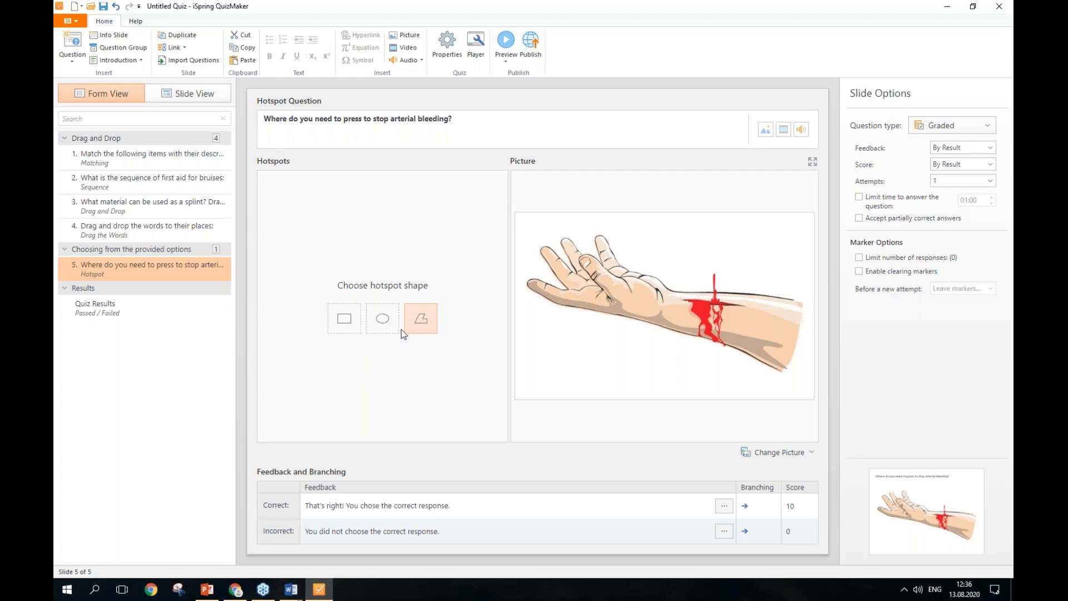
- Draw an oval hotspot in the enlarged picture over the forearm end beyond the wound, adjust its position, and return to the normal view
click(382, 331)
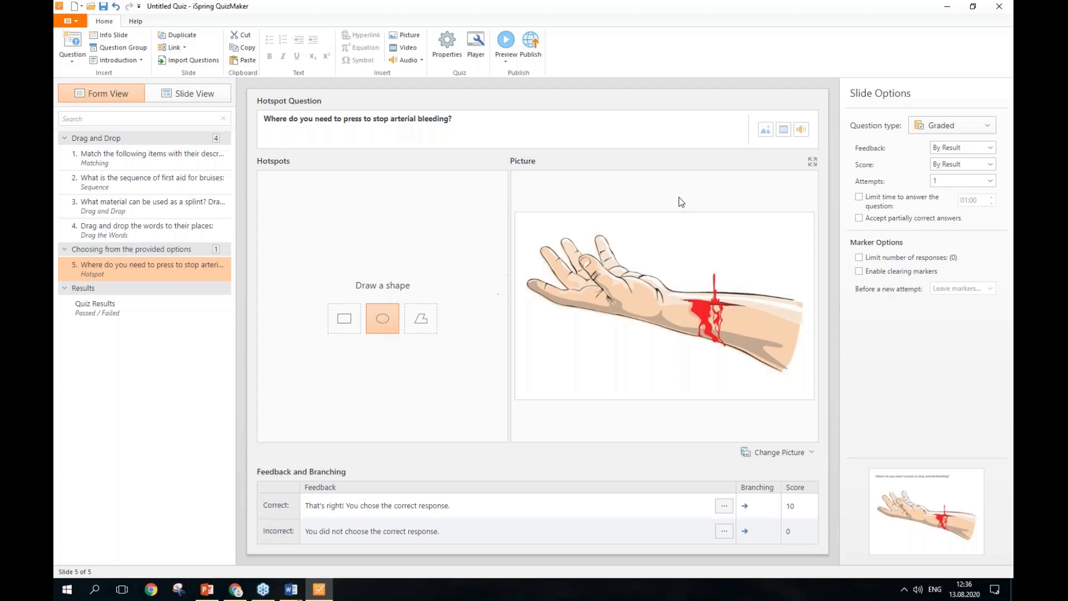
click(812, 162)
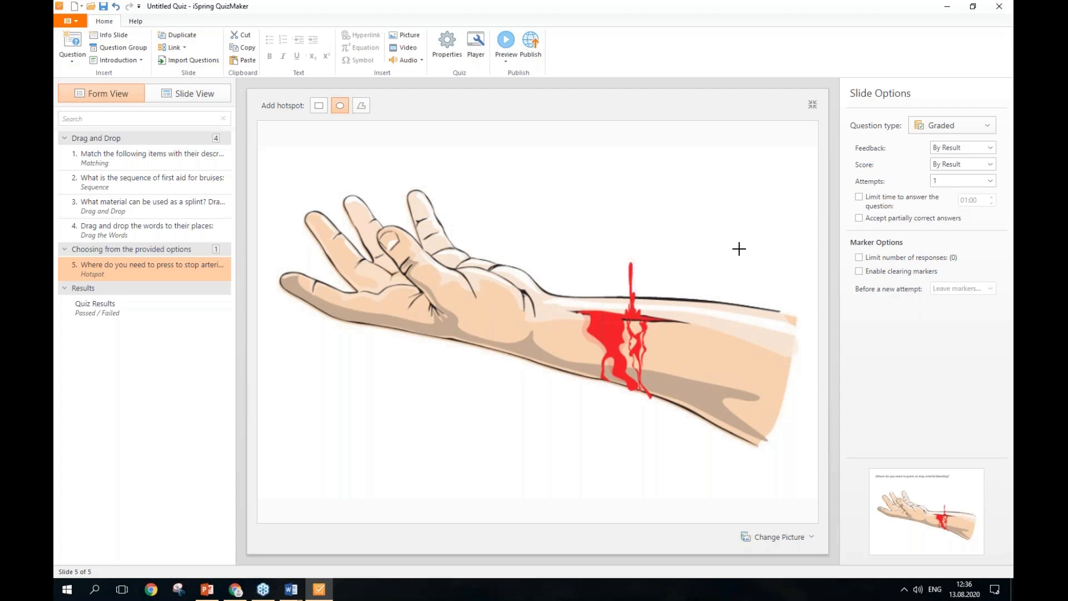
drag(738, 248, 811, 460)
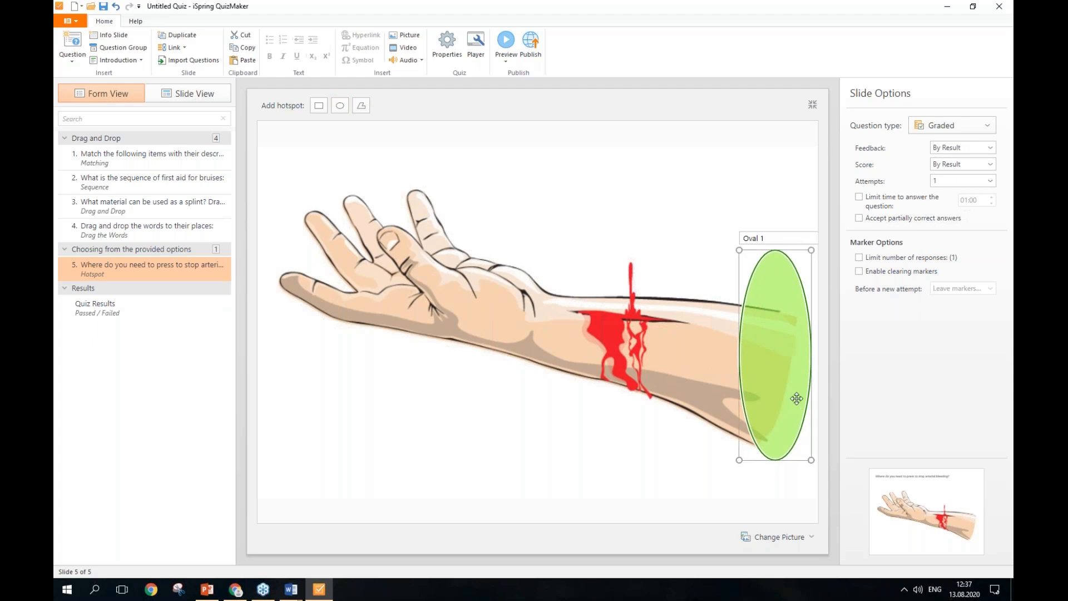
drag(788, 357, 780, 372)
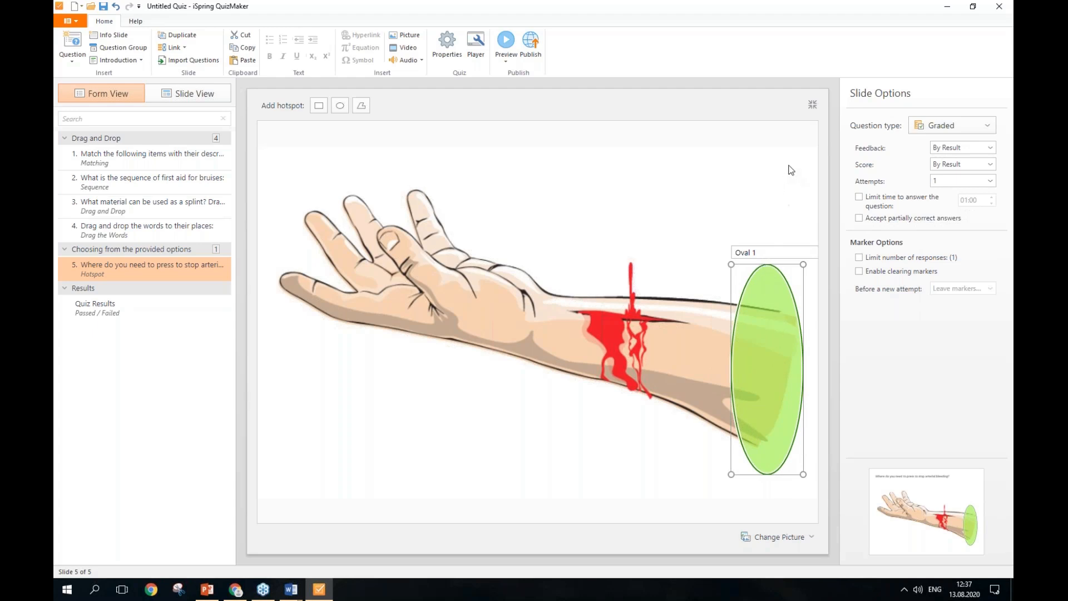
click(812, 105)
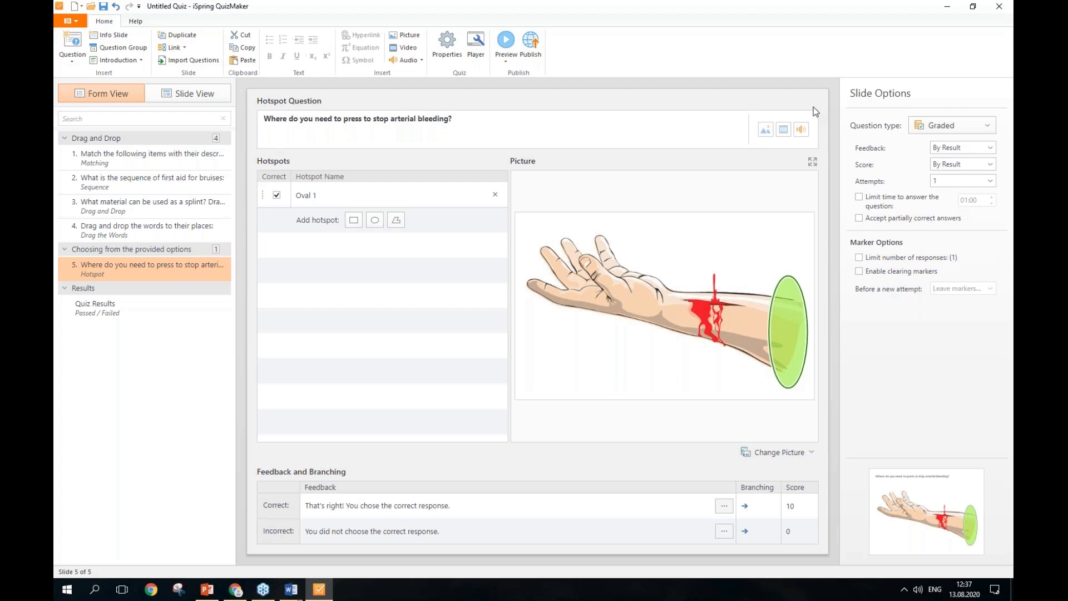
- Draw a rectangular hotspot over the bleeding wound and mark it as an incorrect area
click(375, 220)
click(355, 221)
drag(677, 291, 736, 329)
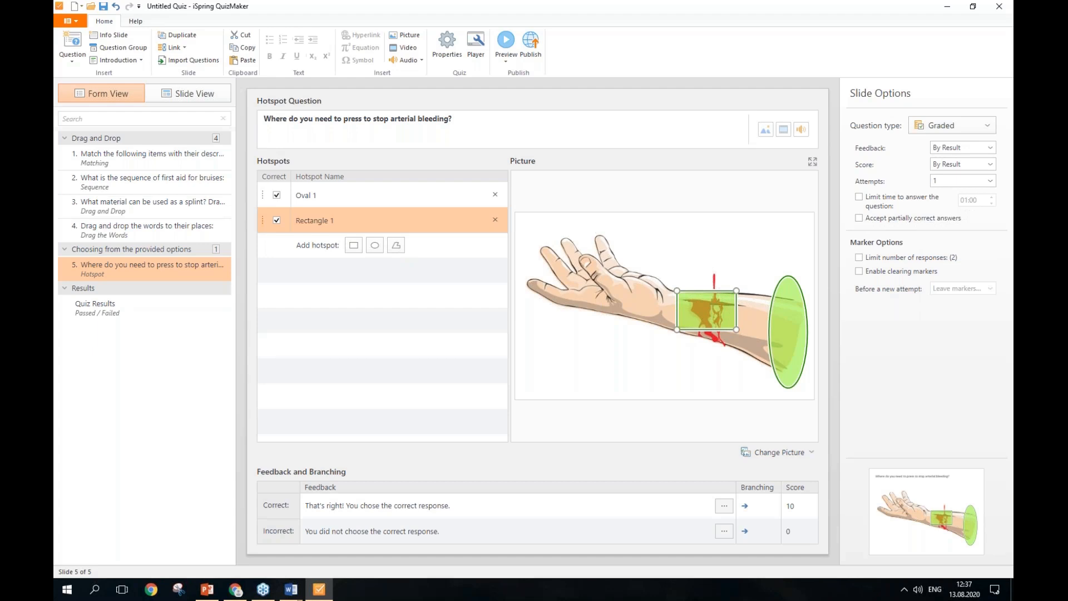
click(276, 221)
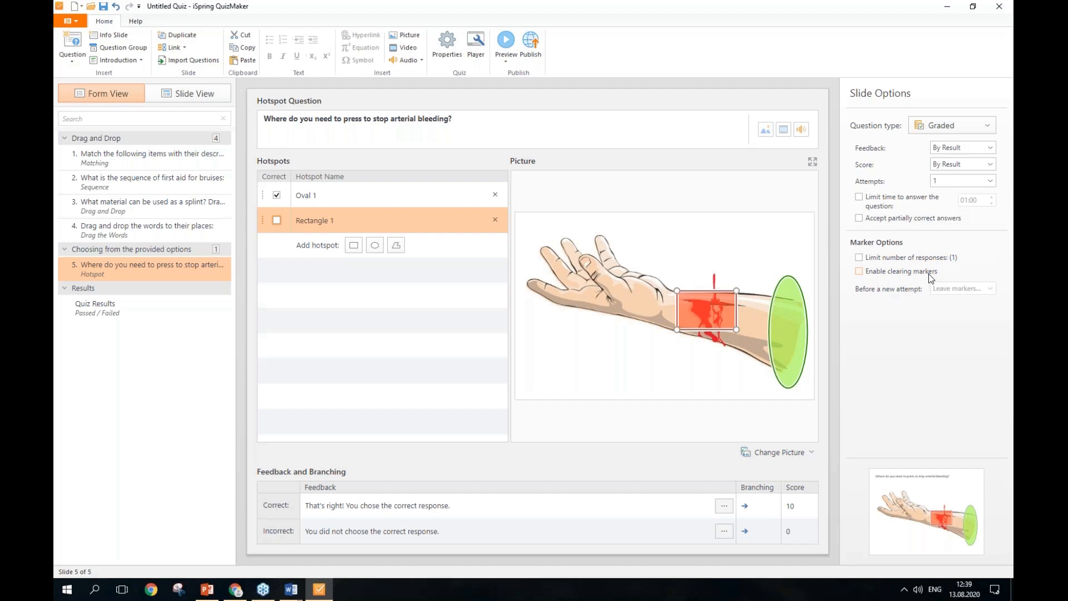
- Test the Hotspot question in a slide preview by submitting five markers placed outside the correct oval, and close the preview
click(507, 55)
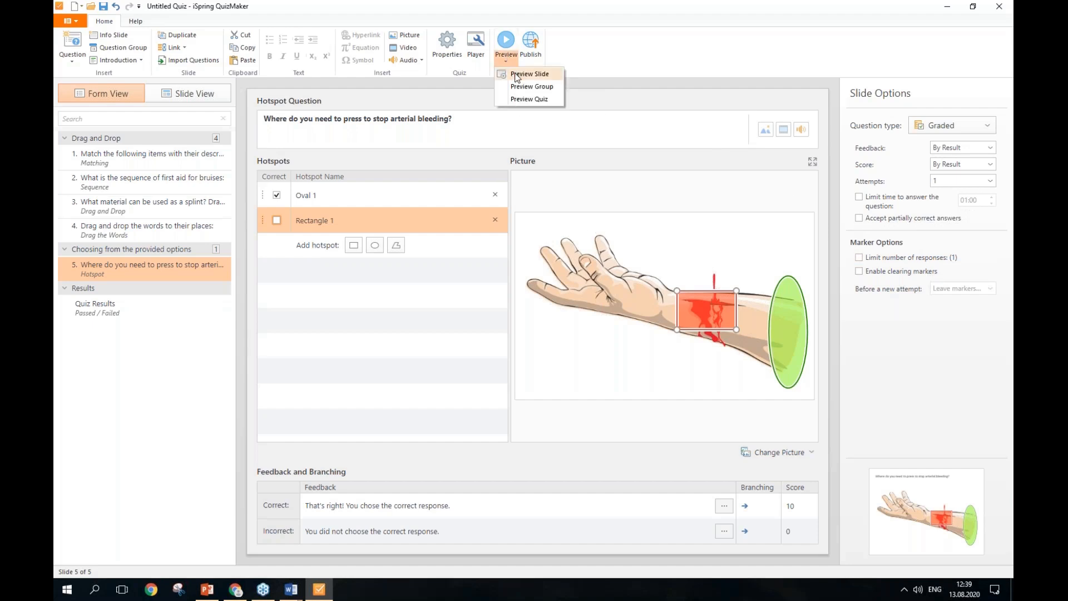
click(518, 75)
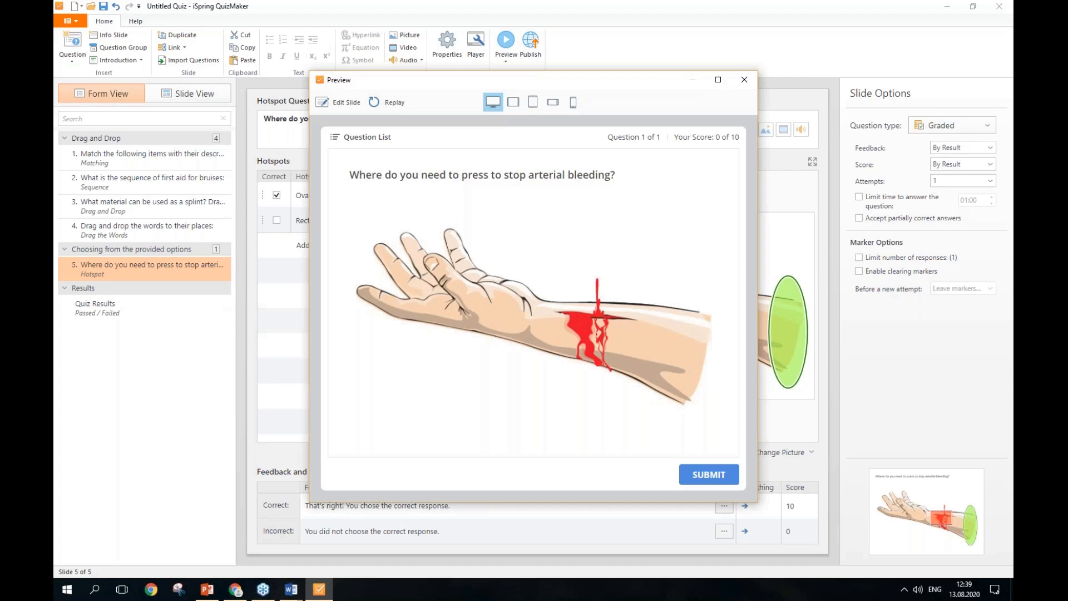
click(481, 299)
click(426, 255)
click(542, 217)
click(619, 281)
click(644, 342)
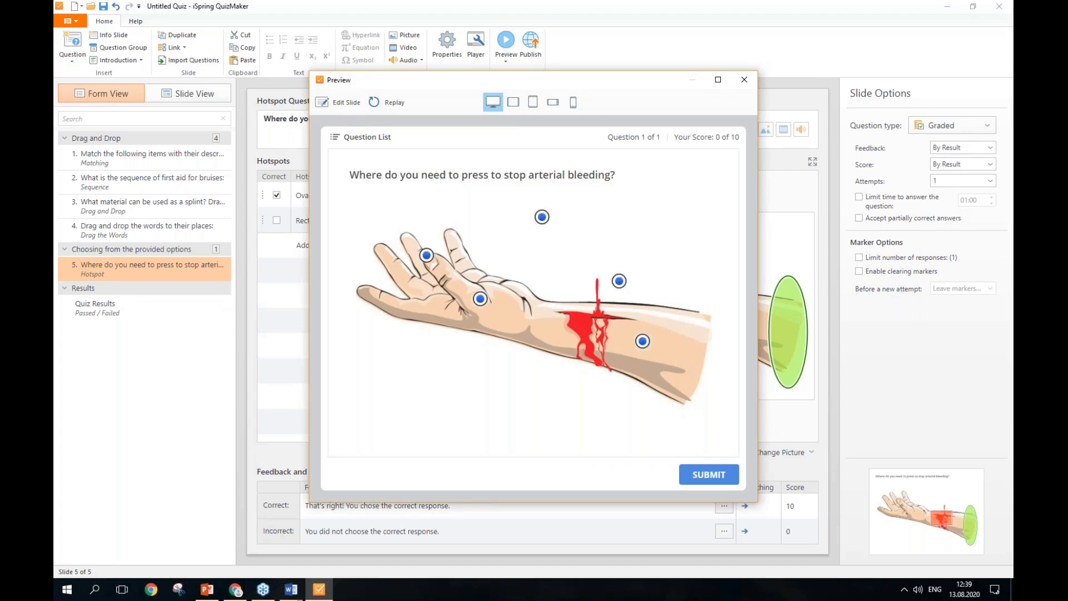
click(706, 476)
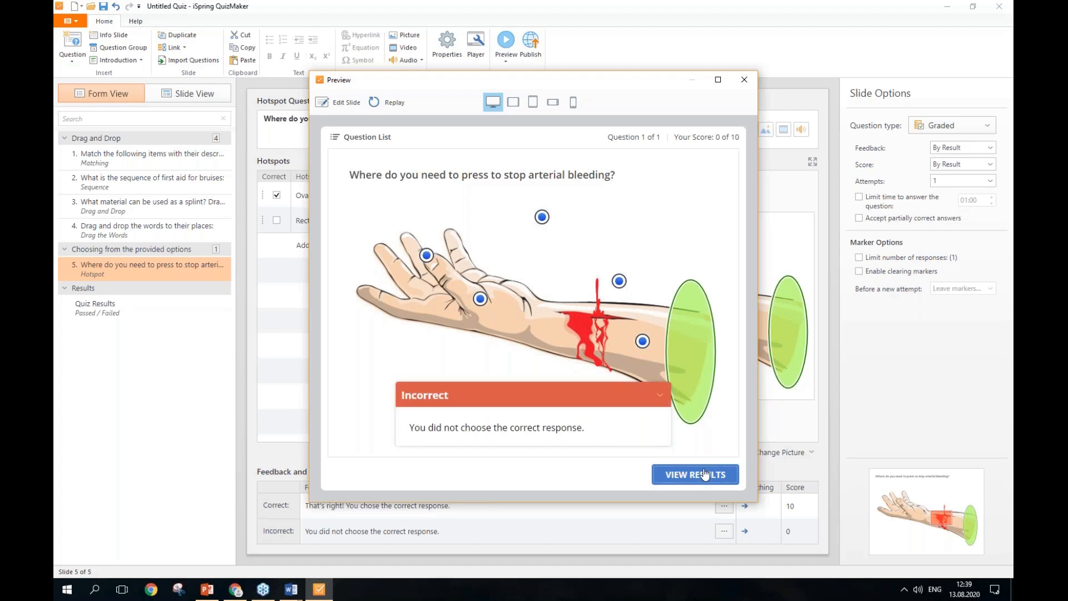
click(745, 80)
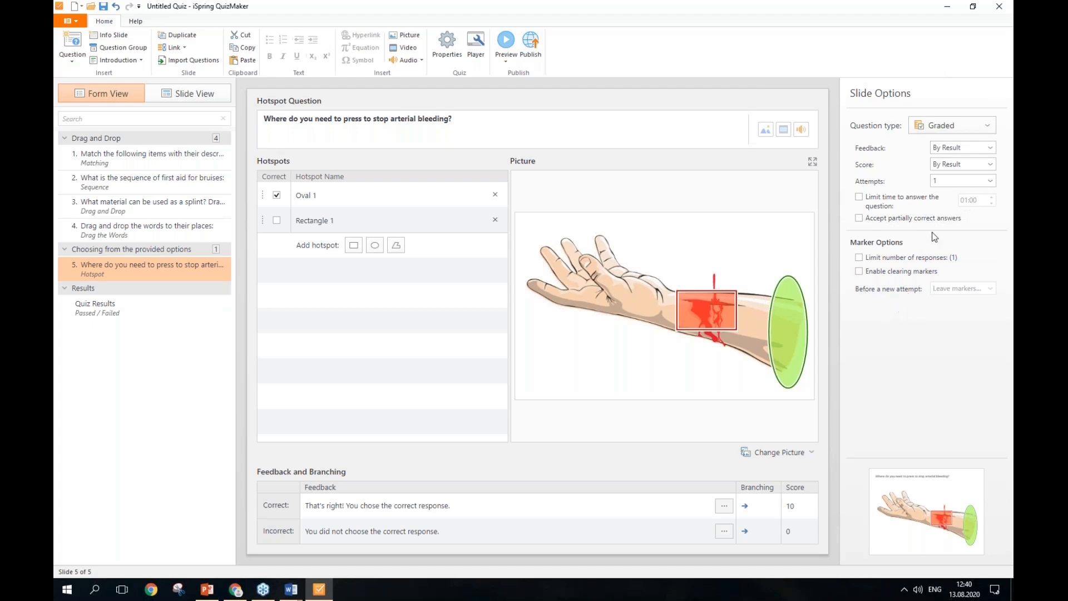
- Score the Hotspot question By Choice, giving Rectangle 1 a score of 1 and Oval 1 a score of 10
click(950, 164)
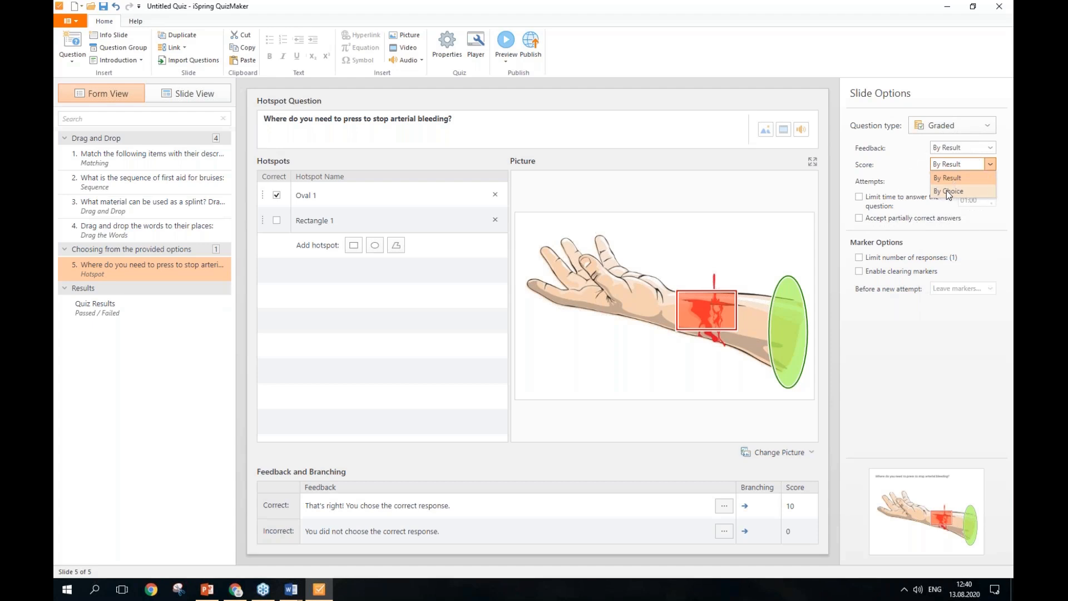
click(946, 190)
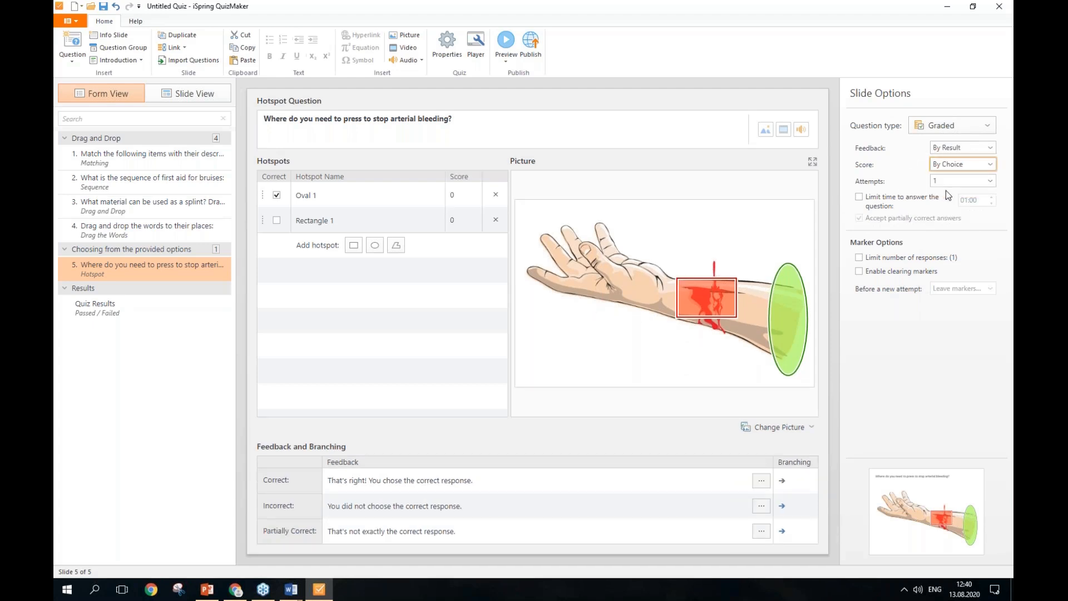
click(463, 220)
drag(463, 221, 449, 221)
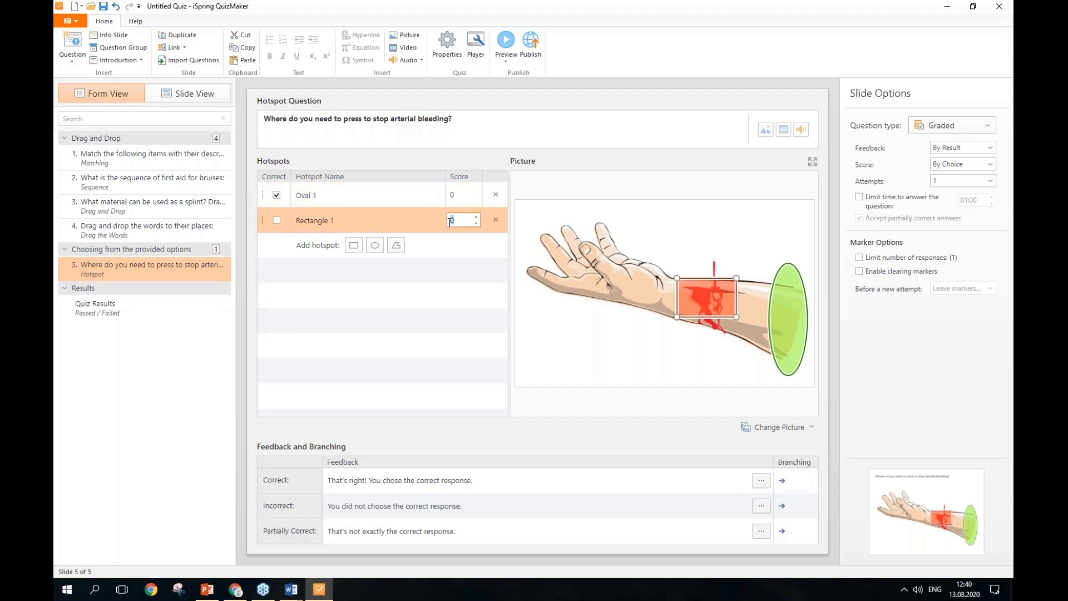
text(1)
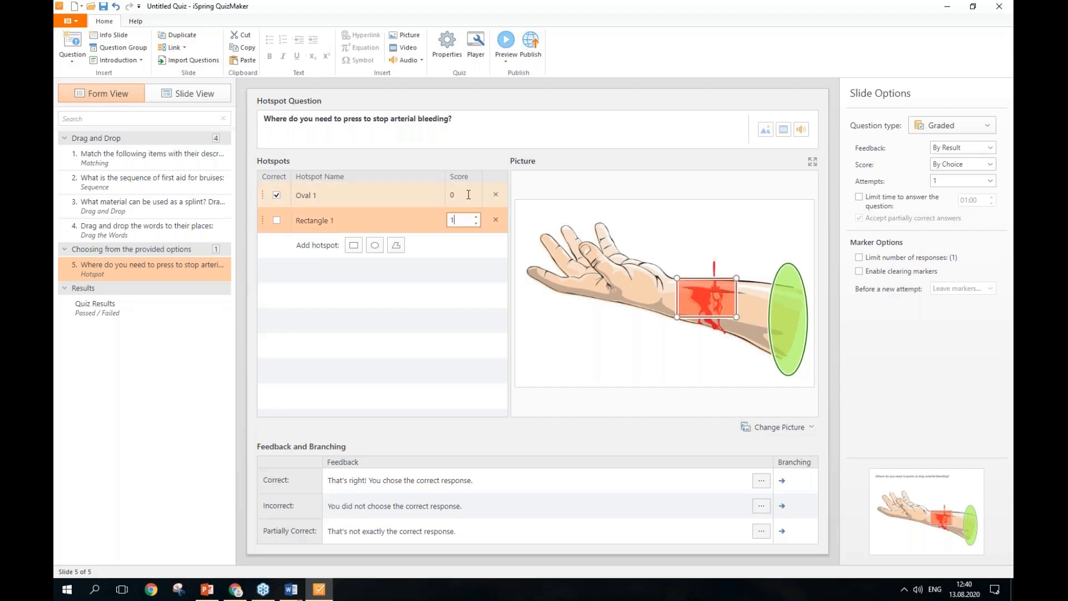
click(467, 195)
drag(468, 194, 451, 195)
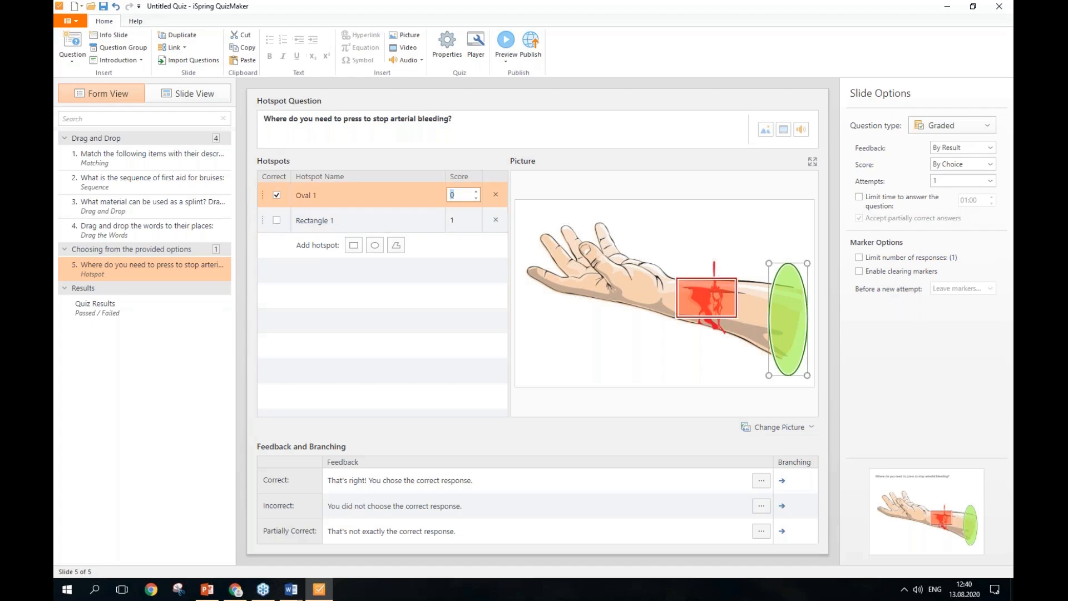
text(10)
- Switch to the example course in Chrome and try its Select from Lists question, answering "cool" for the burn
click(236, 589)
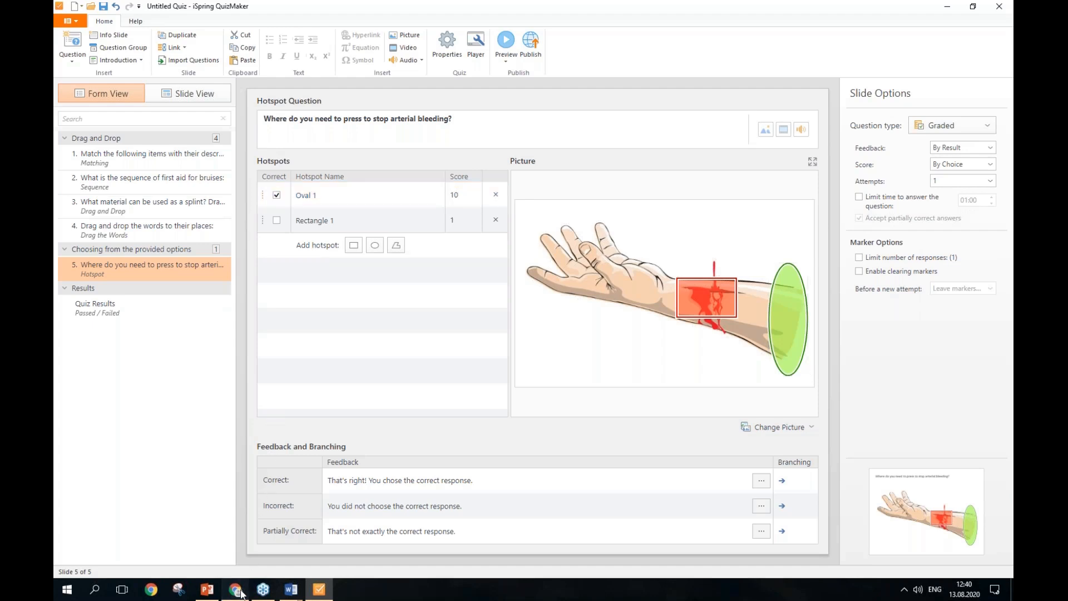
click(155, 502)
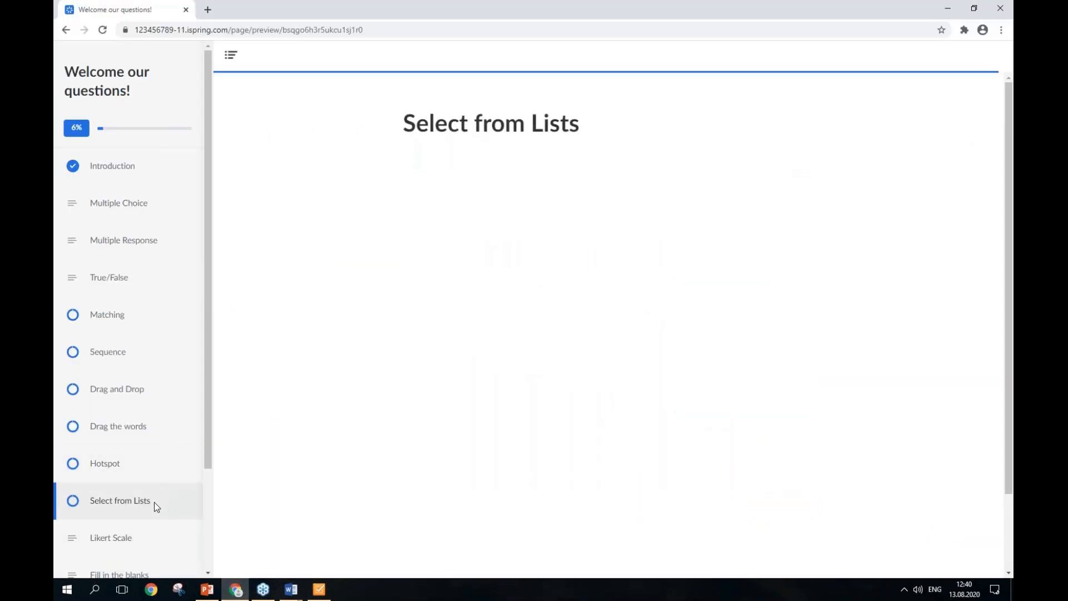
click(606, 245)
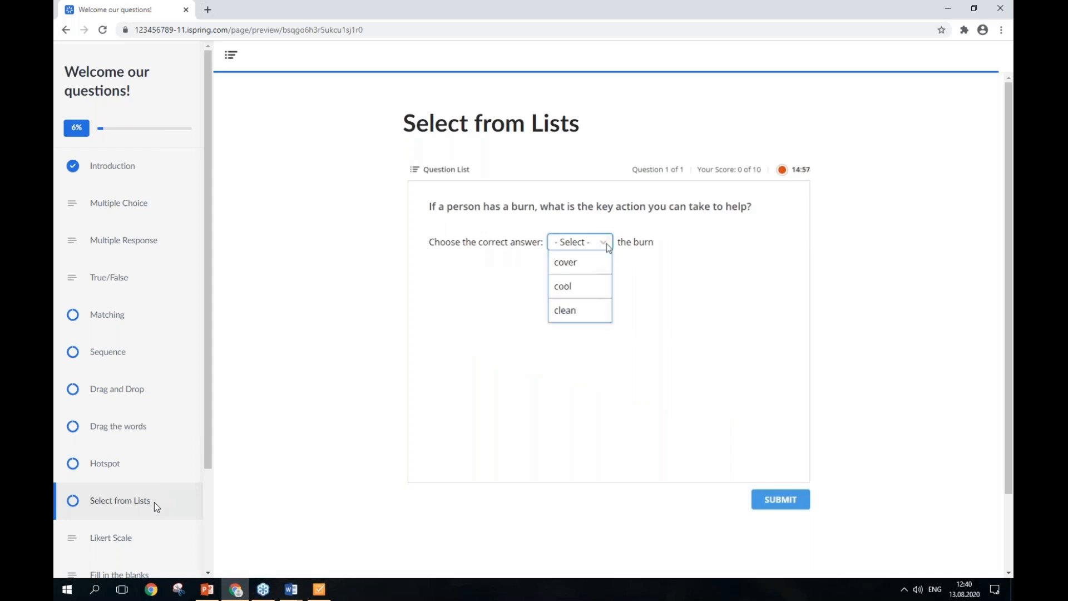
click(584, 290)
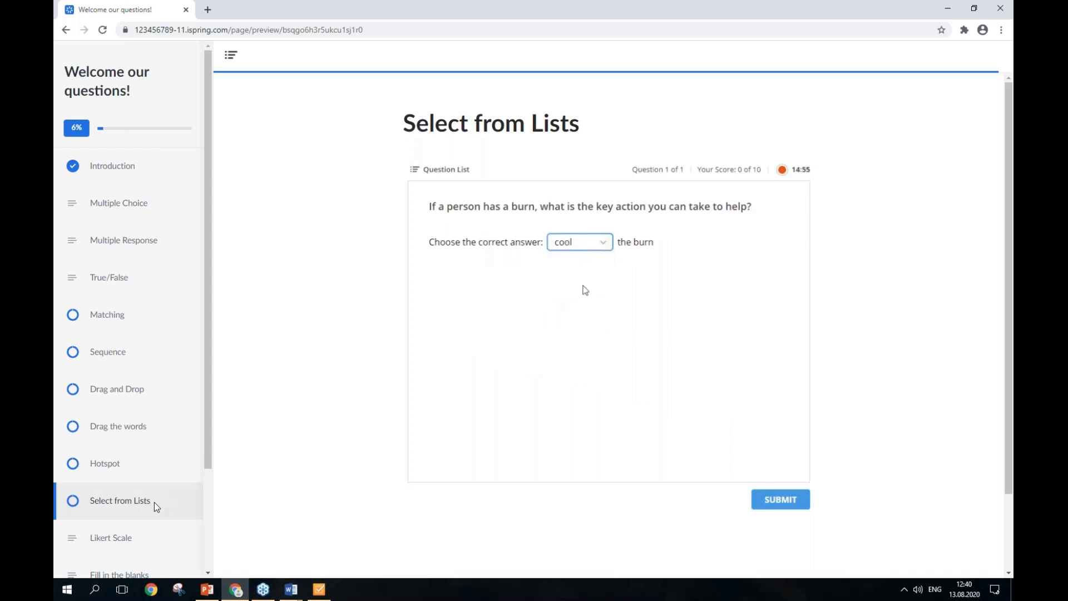
click(778, 500)
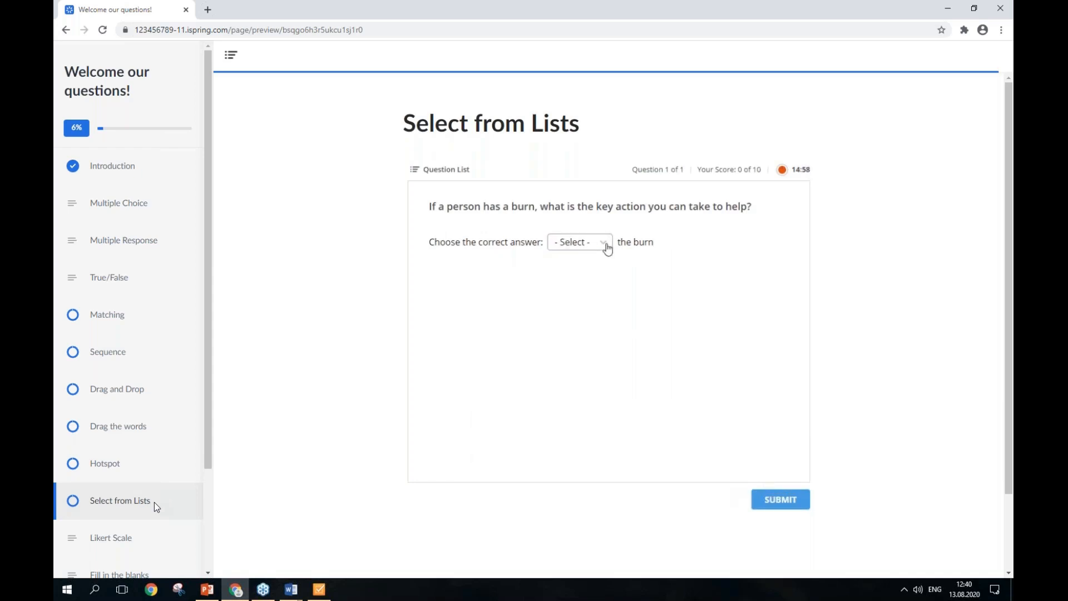
click(607, 246)
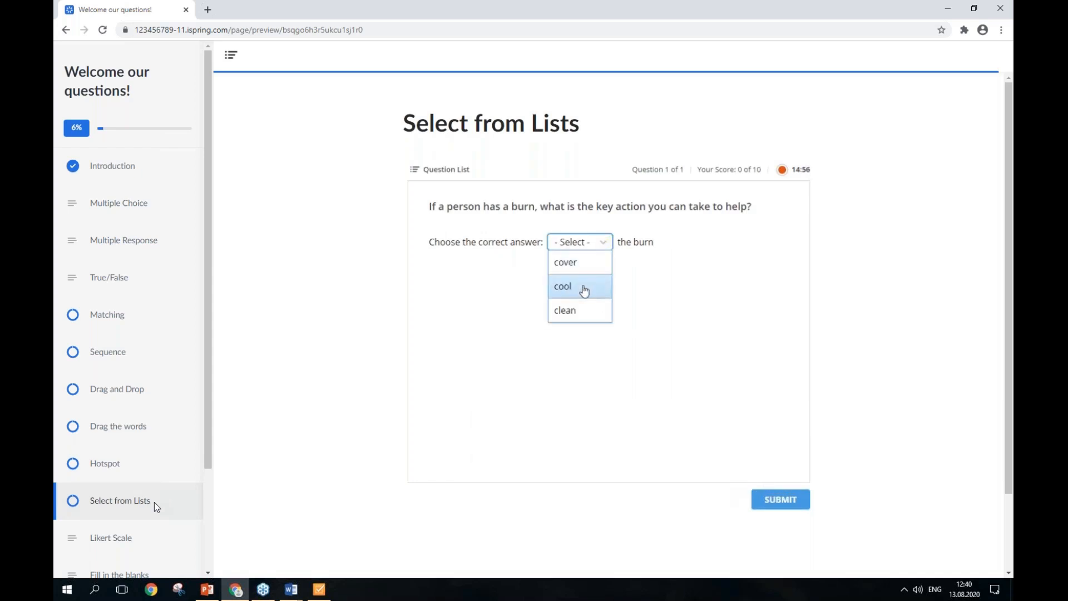
- Test the sample Select from Lists question in the course preview by choosing "cool" as the answer and submitting it
click(583, 287)
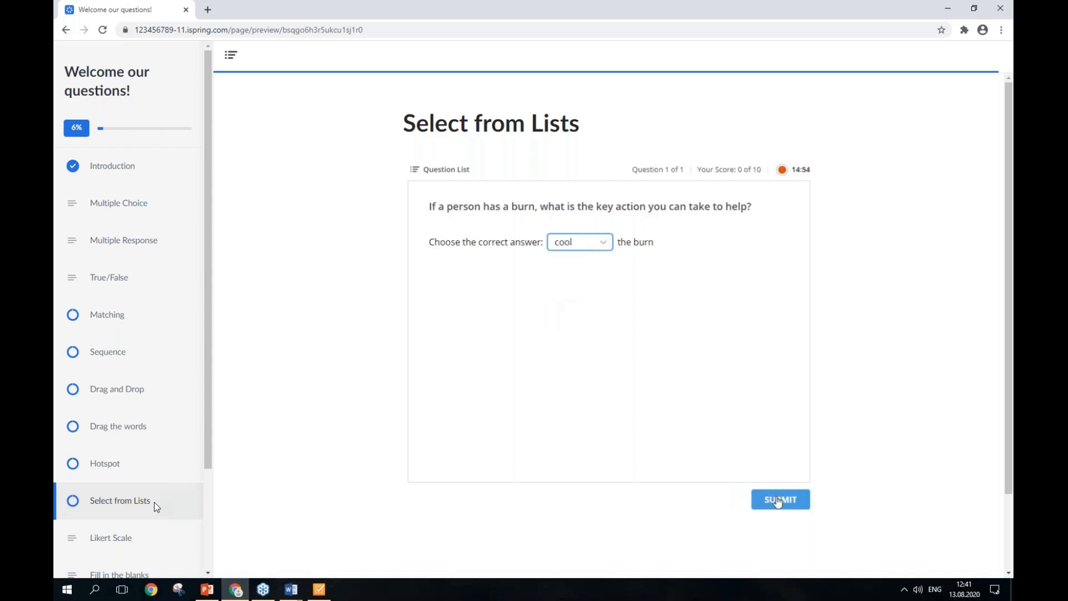
click(779, 499)
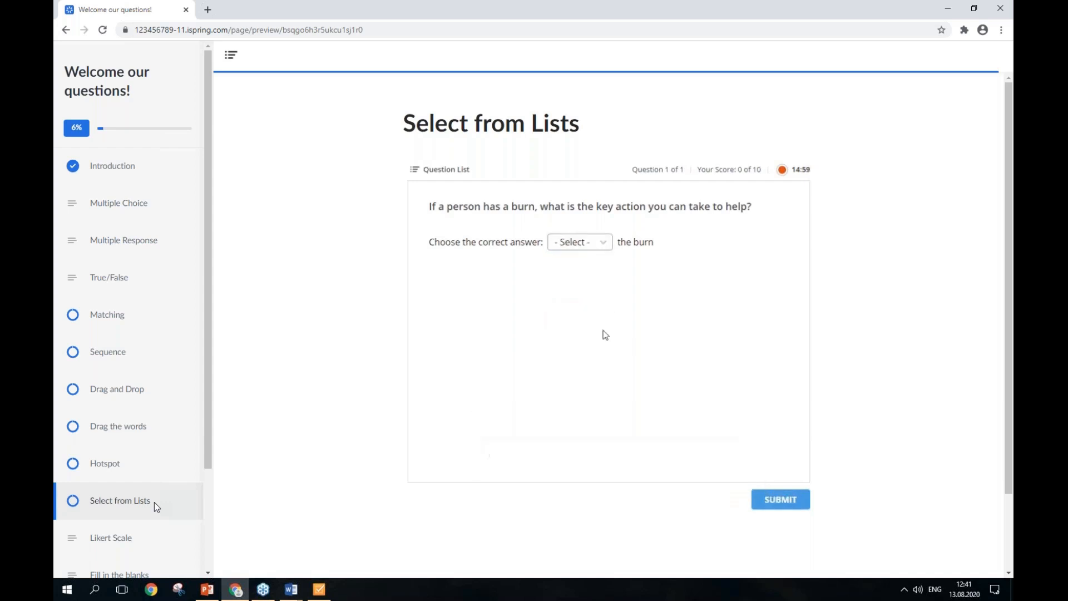
click(603, 244)
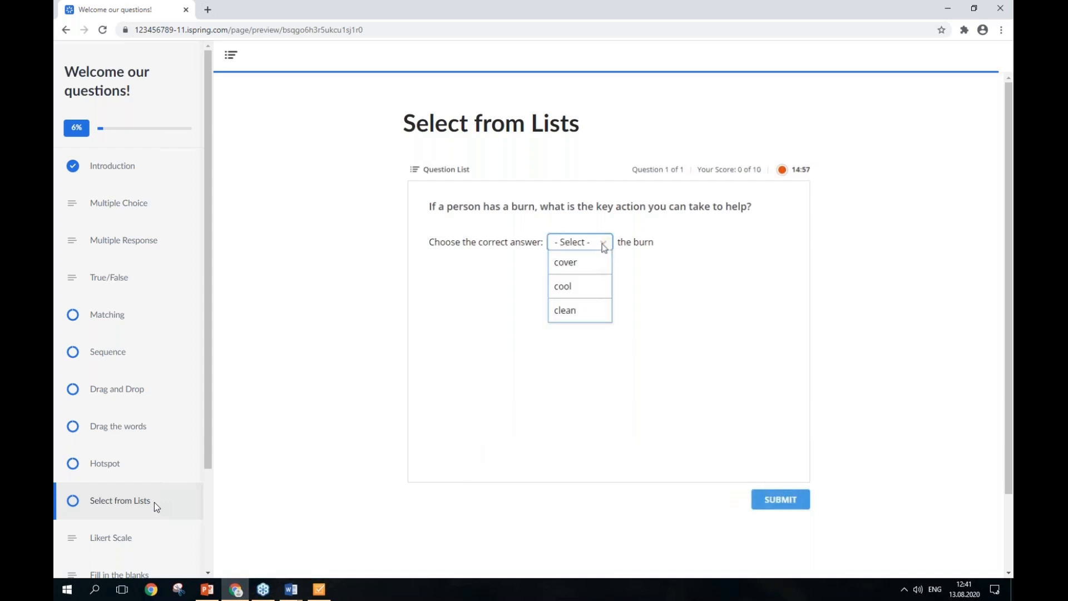
click(584, 289)
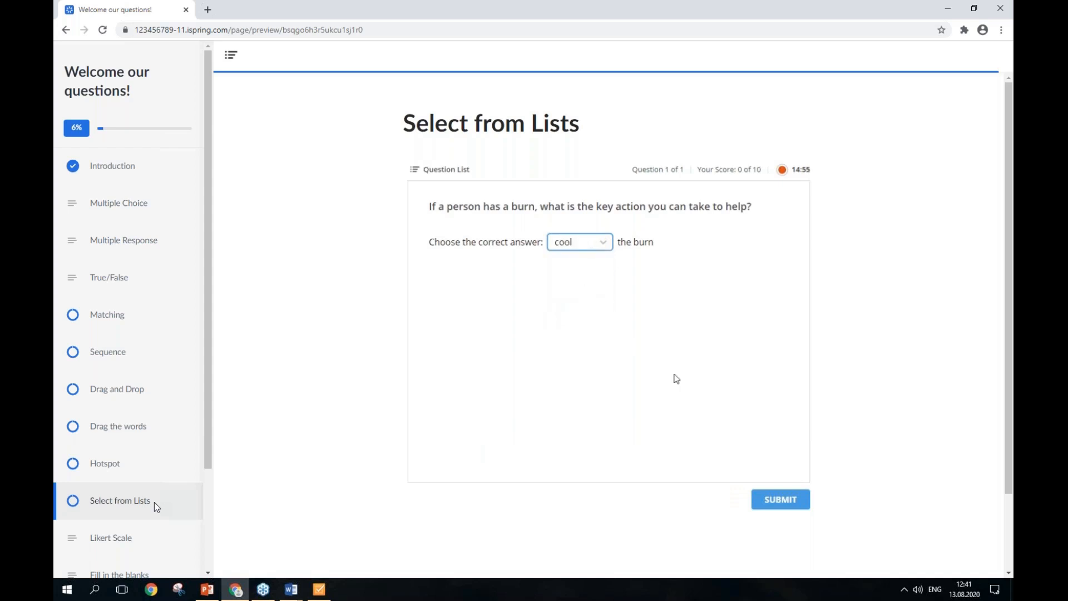
click(778, 500)
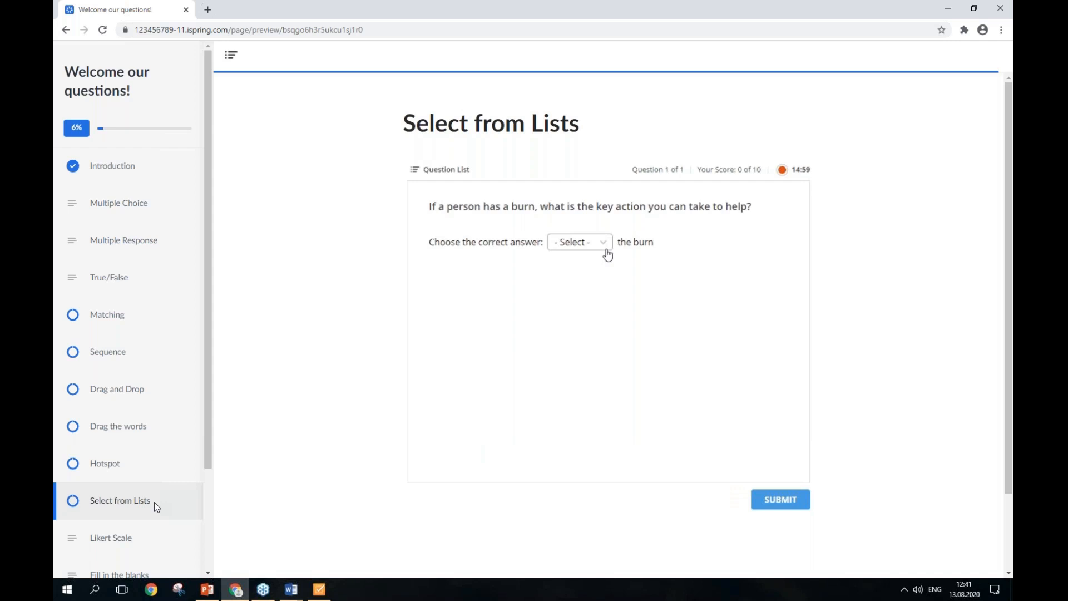
click(604, 245)
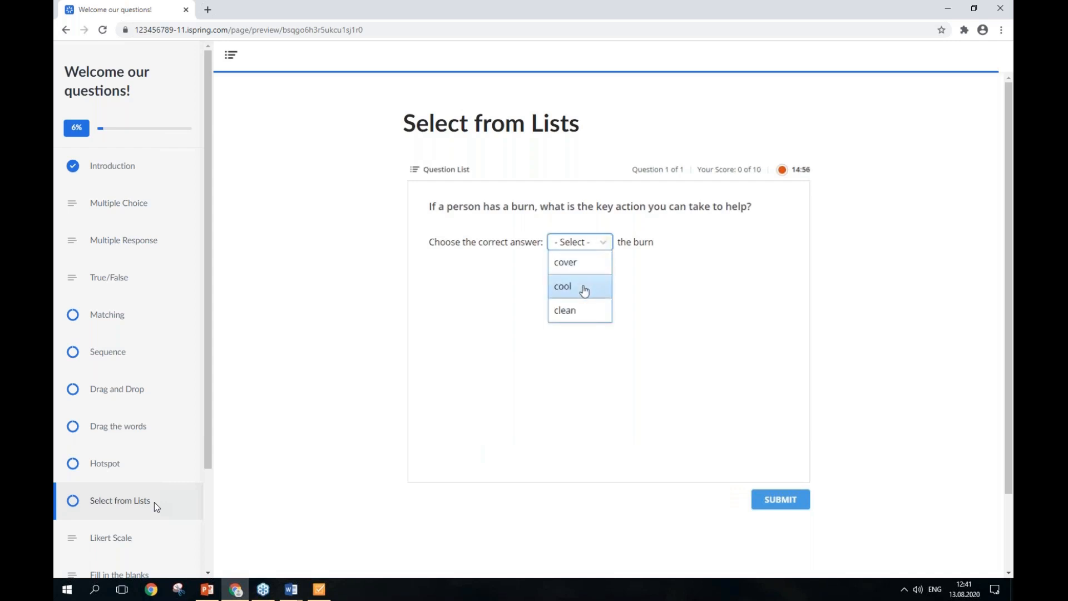
click(584, 289)
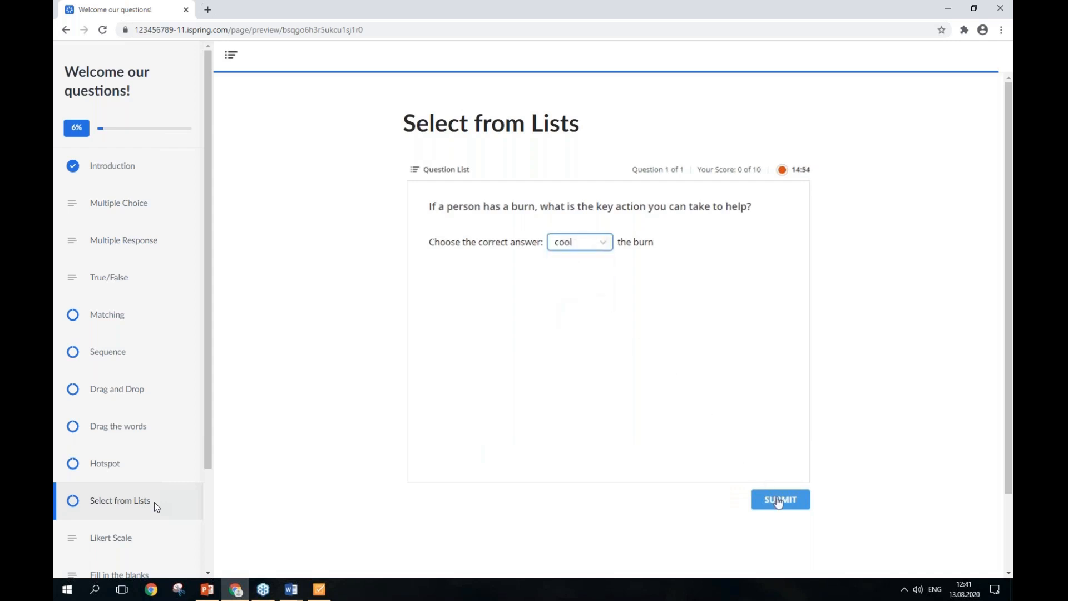
click(778, 500)
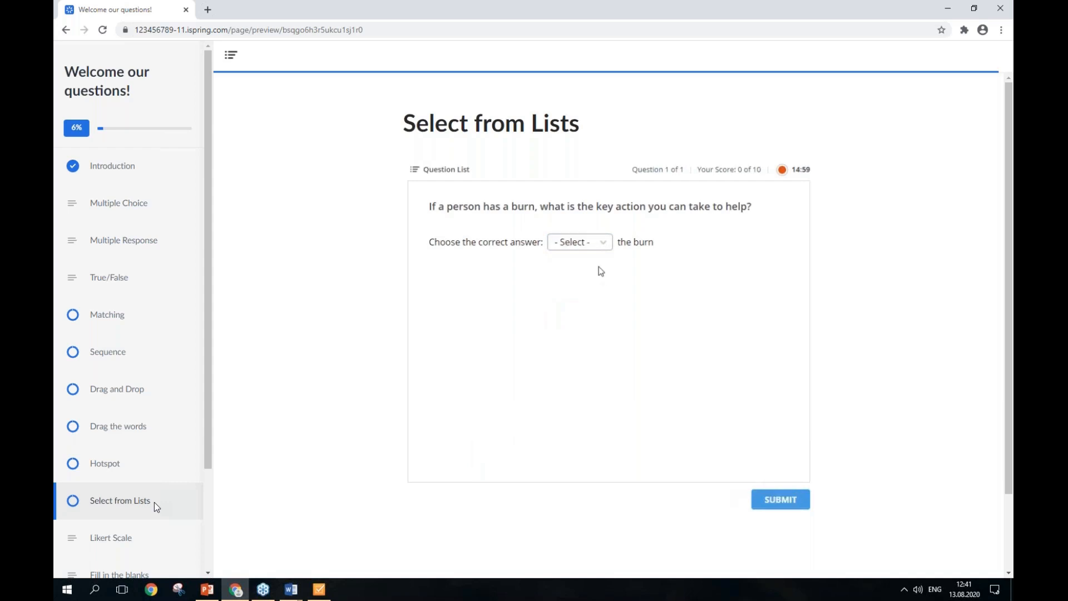
click(609, 245)
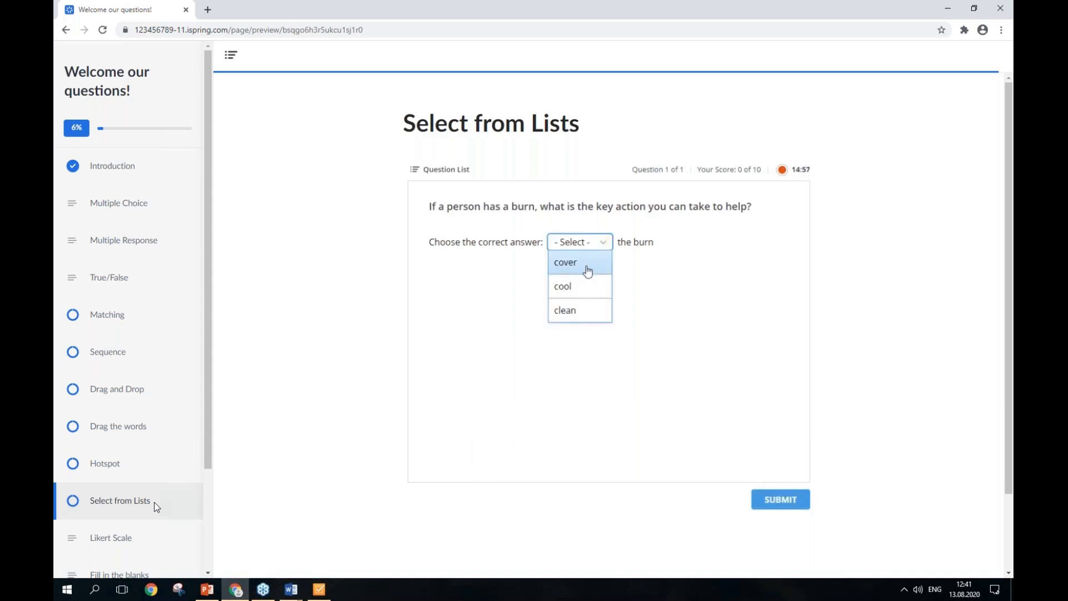
click(582, 288)
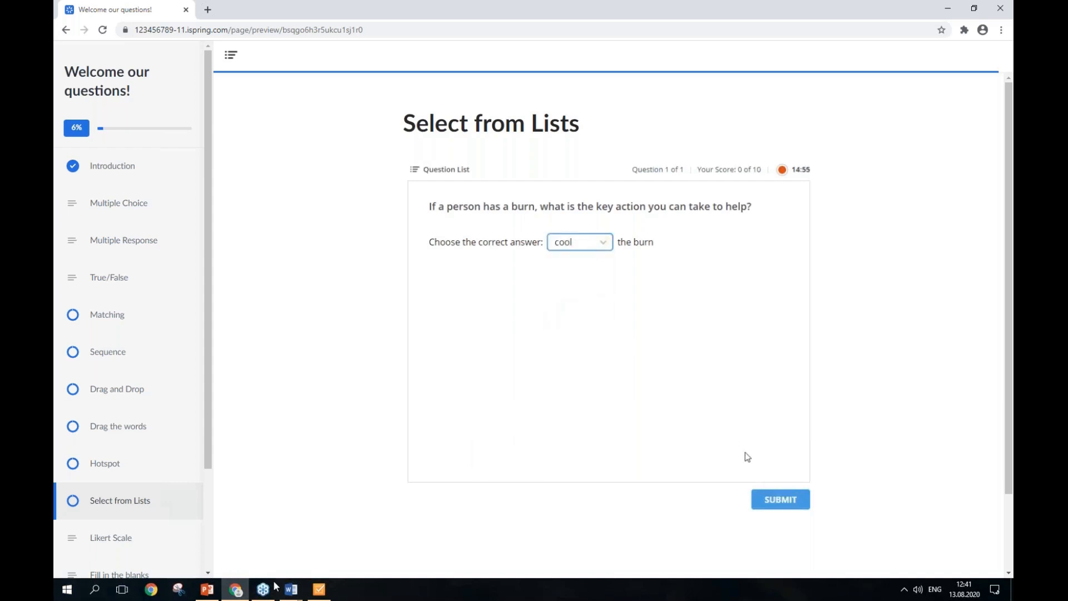
- Switch to iSpring QuizMaker and add a Select from Lists question to the quiz
click(312, 588)
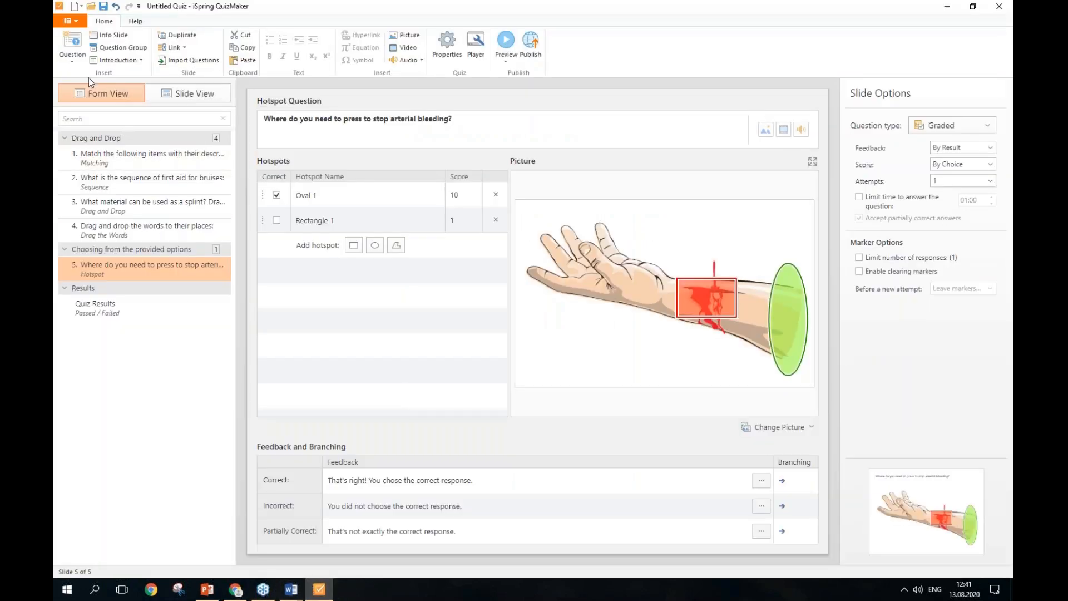
click(77, 47)
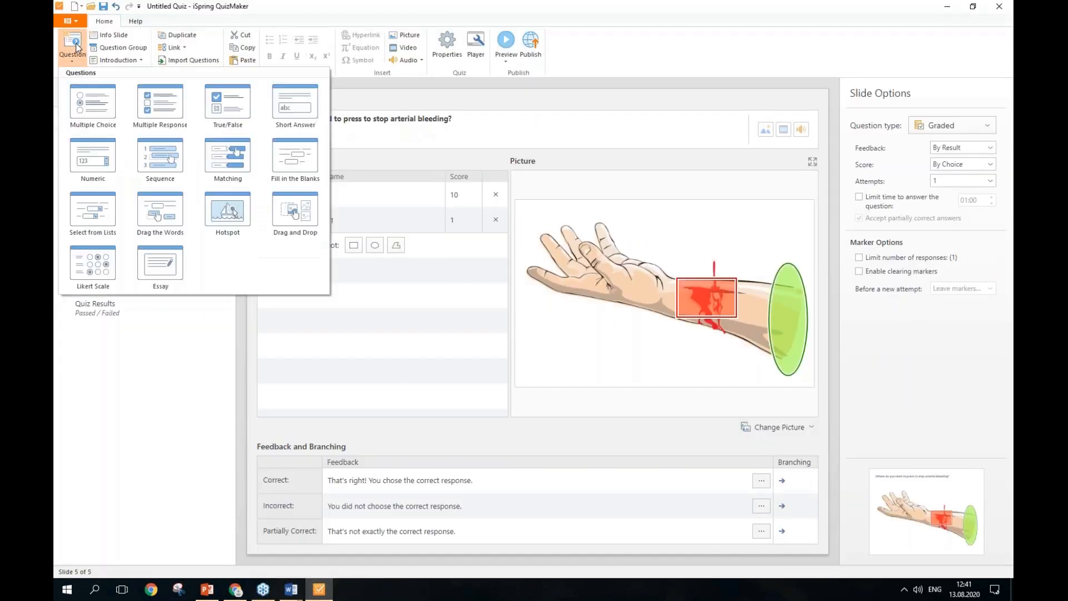
click(91, 212)
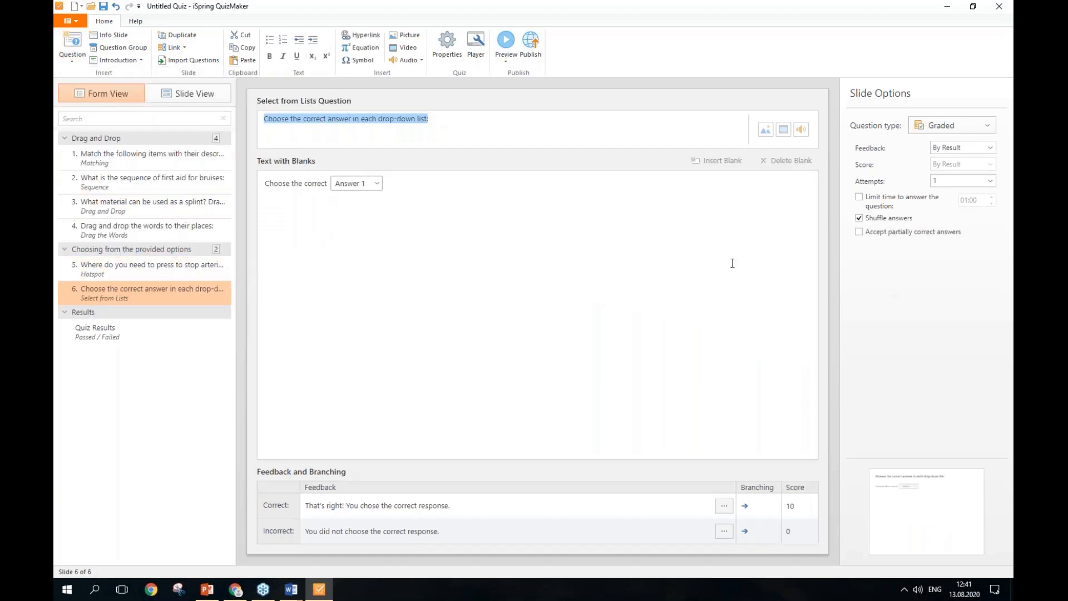
- Set the question text to "If a person has a burn, what is the key action you can take to help?"
click(733, 263)
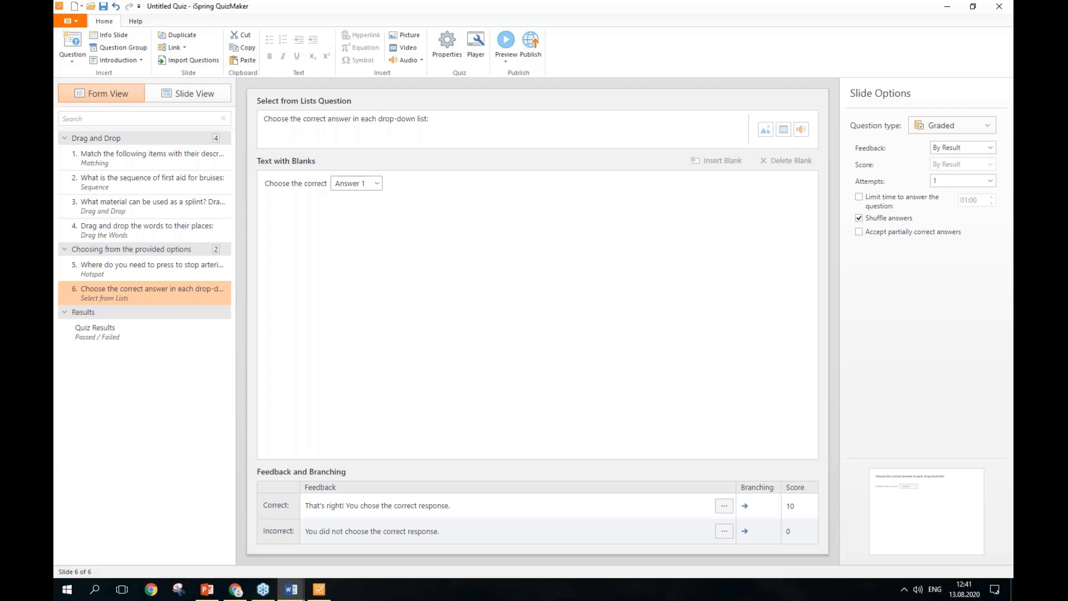
click(532, 123)
text(If a person has a burn, what is the key action you can take to help?)
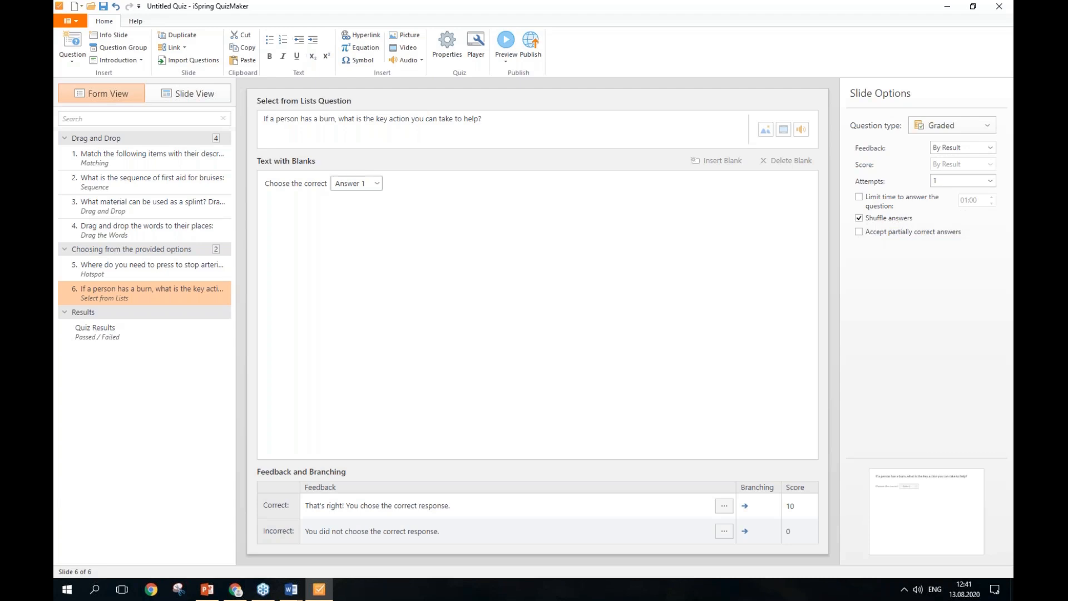
- Replace the default content of the text with blanks with "Choose the correct answer: [ cool ] the burn"
key(alt+Tab)
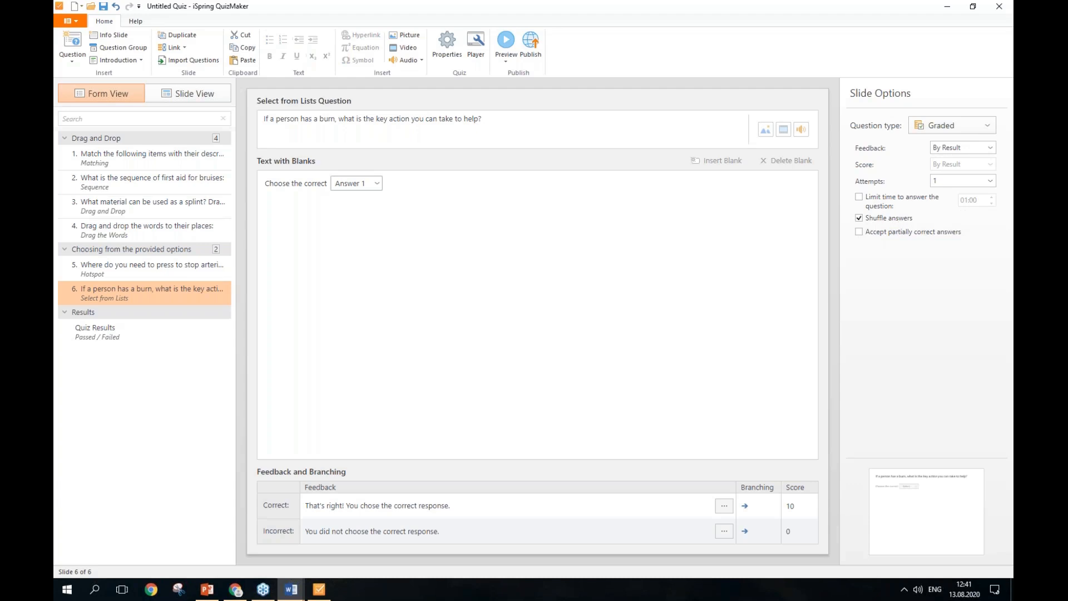
key(alt+Tab)
drag(330, 183, 264, 196)
key(Delete)
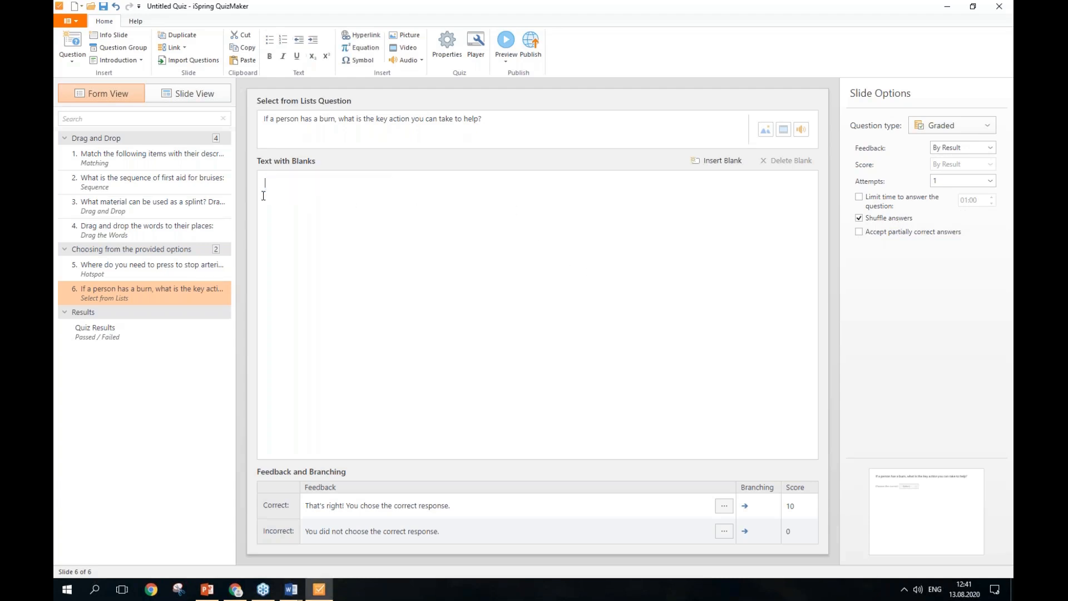
text(Choose the correct answer: [ cool ] the burn)
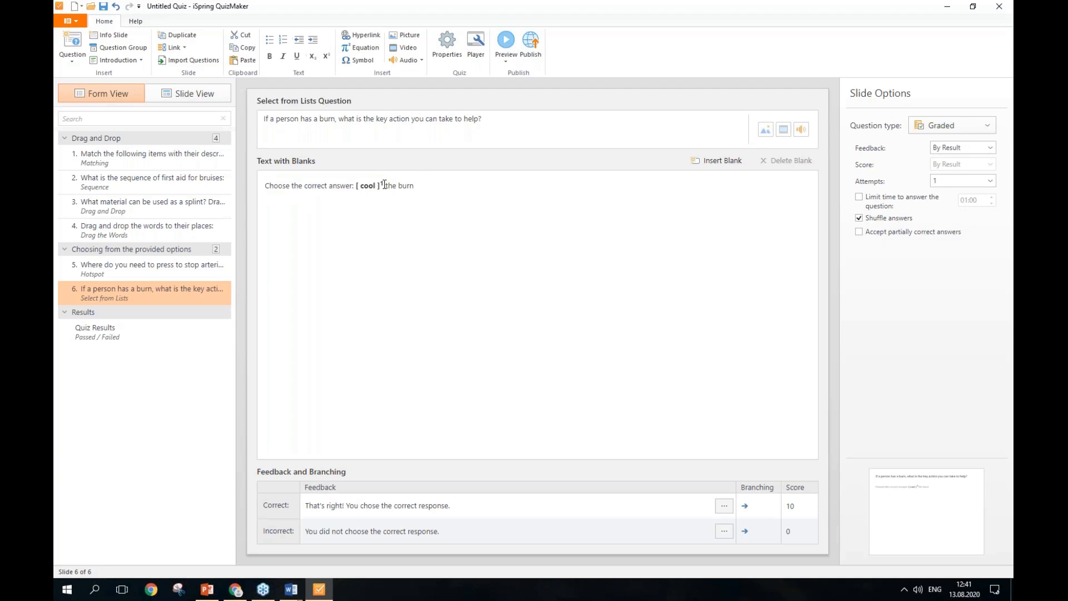
- Remove the brackets and superscript mark around "cool" and convert the word into a blank
click(384, 184)
key(BackSpace)
key(BackSpace)
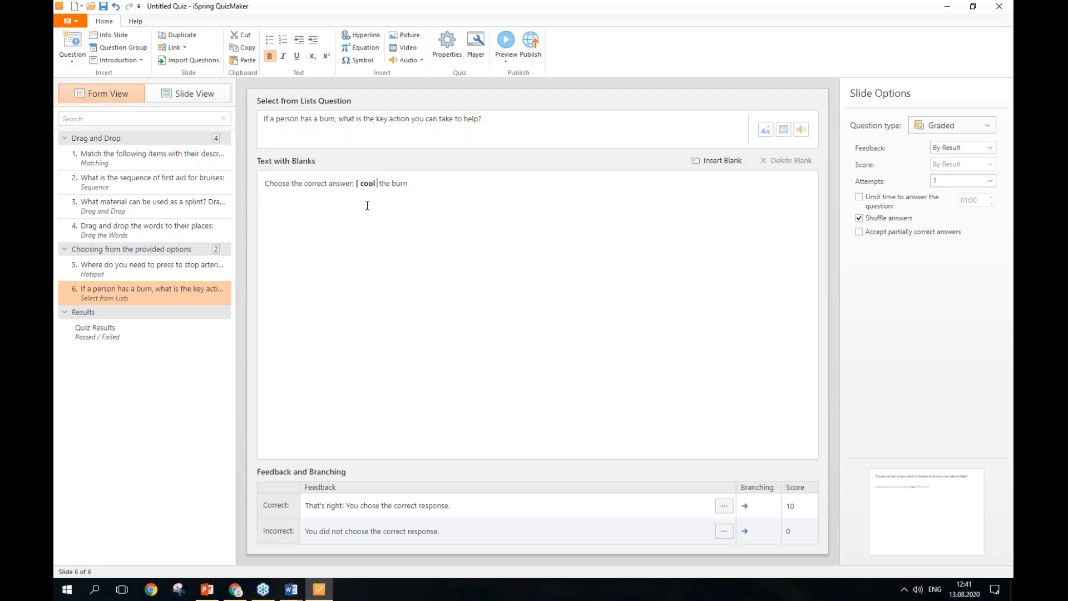
key(BackSpace)
click(361, 184)
key(BackSpace)
key(BackSpace)
drag(371, 184, 358, 182)
click(710, 164)
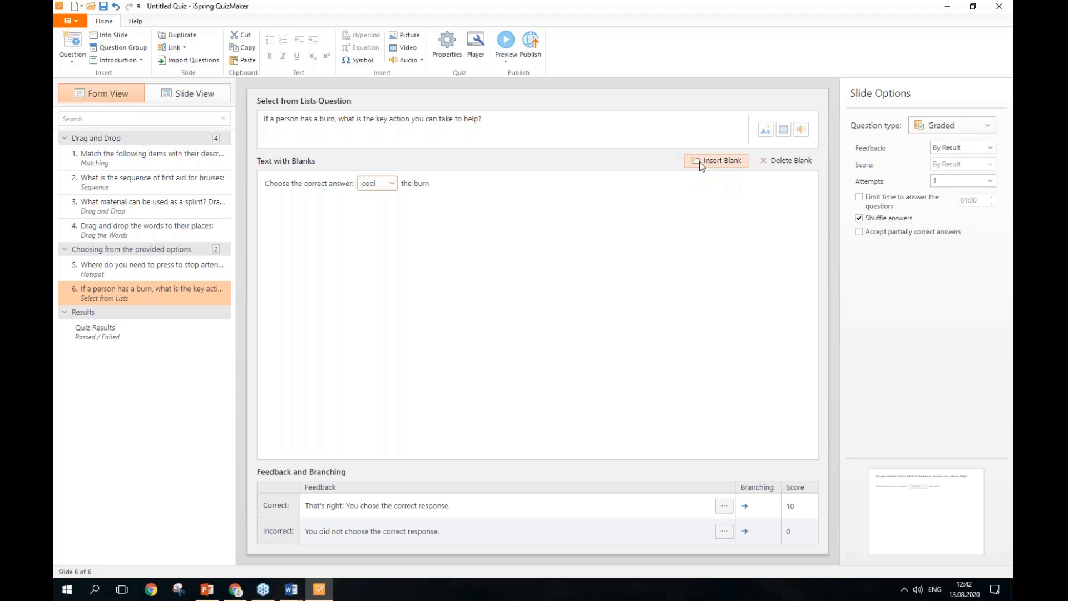
- Add "clean" and "cover" as further words in the answer list of the "cool" blank
click(392, 185)
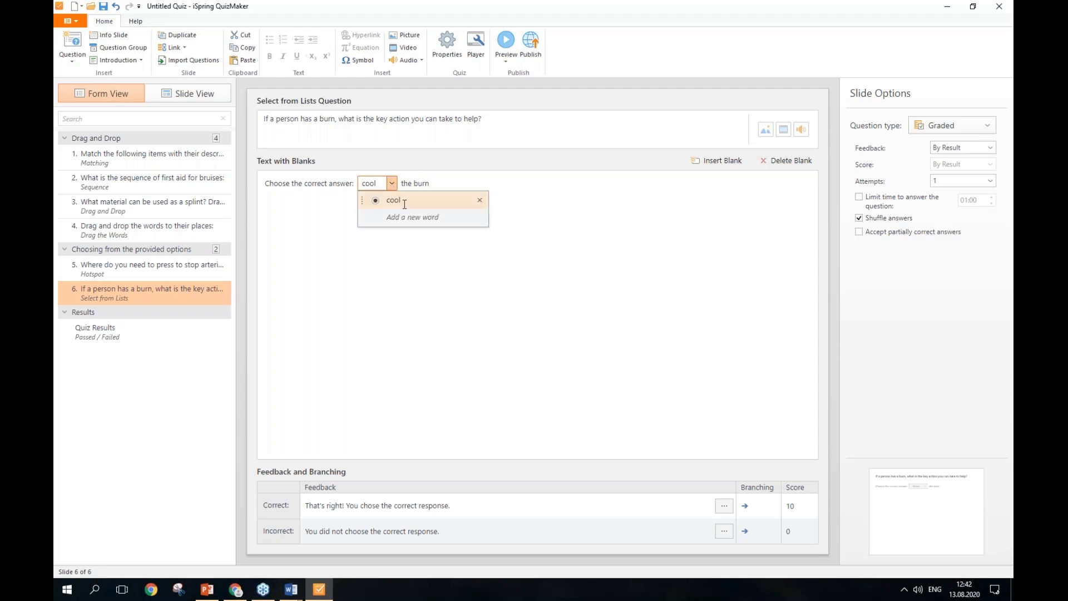
click(446, 217)
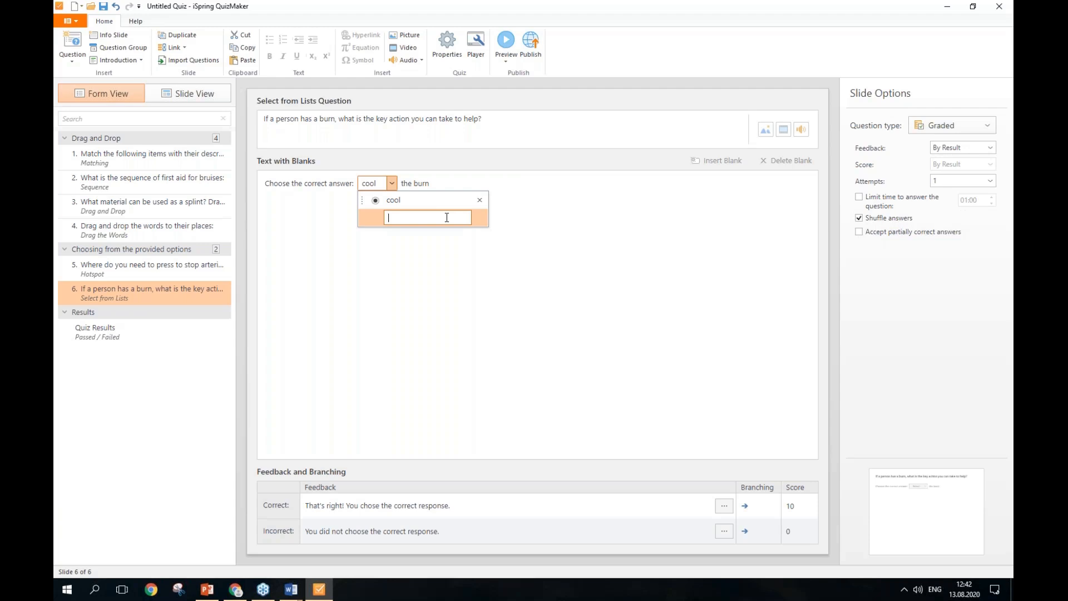
text(cle)
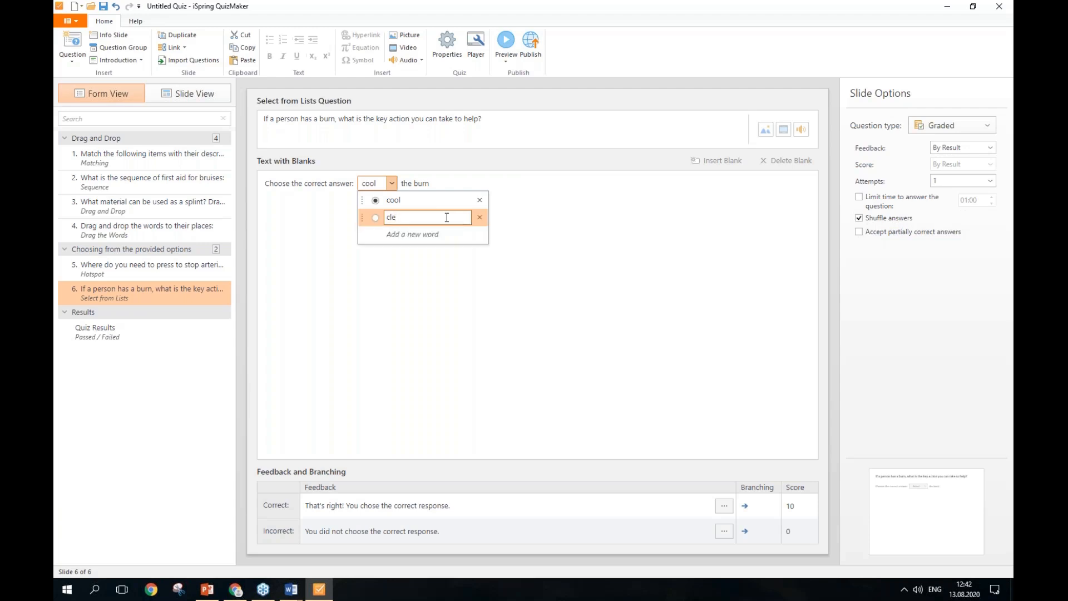
text(an)
click(455, 237)
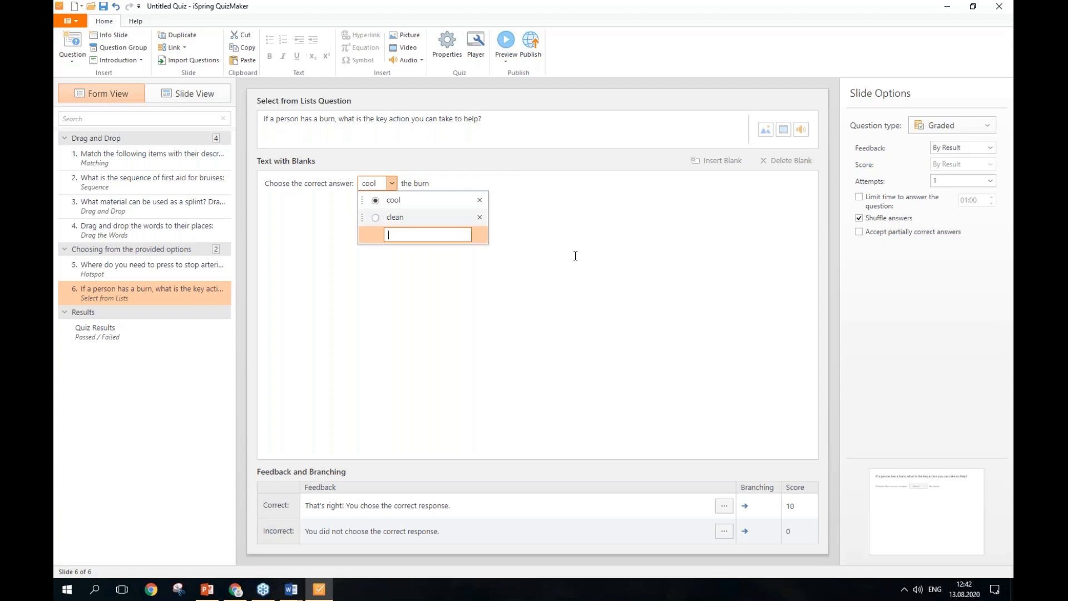
text(cover)
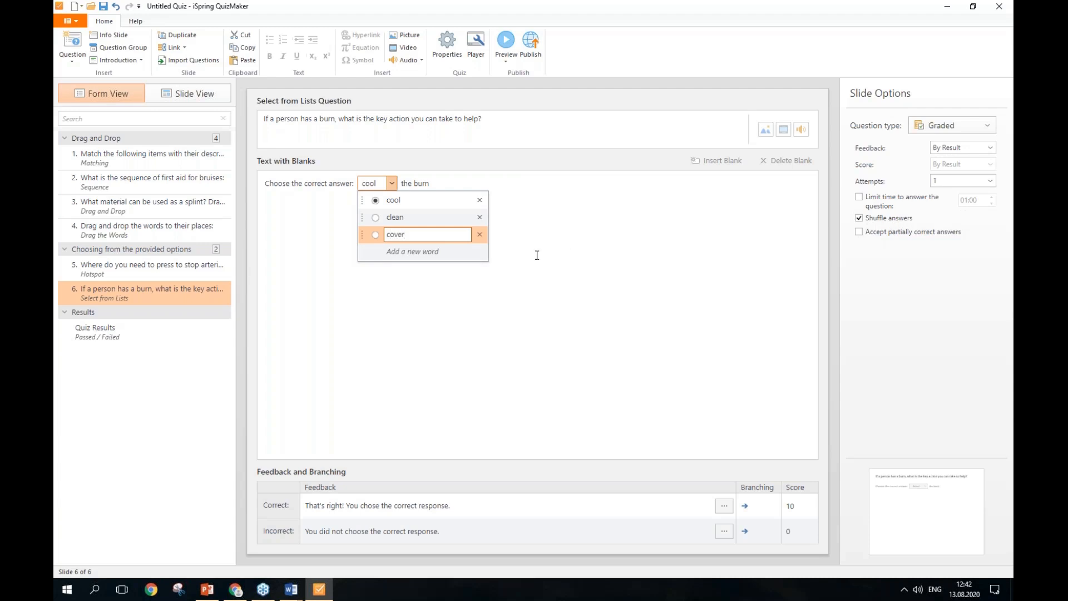
- Try marking "clean" and "cover" as the correct word of the blank, and return the choice to "cool"
click(375, 217)
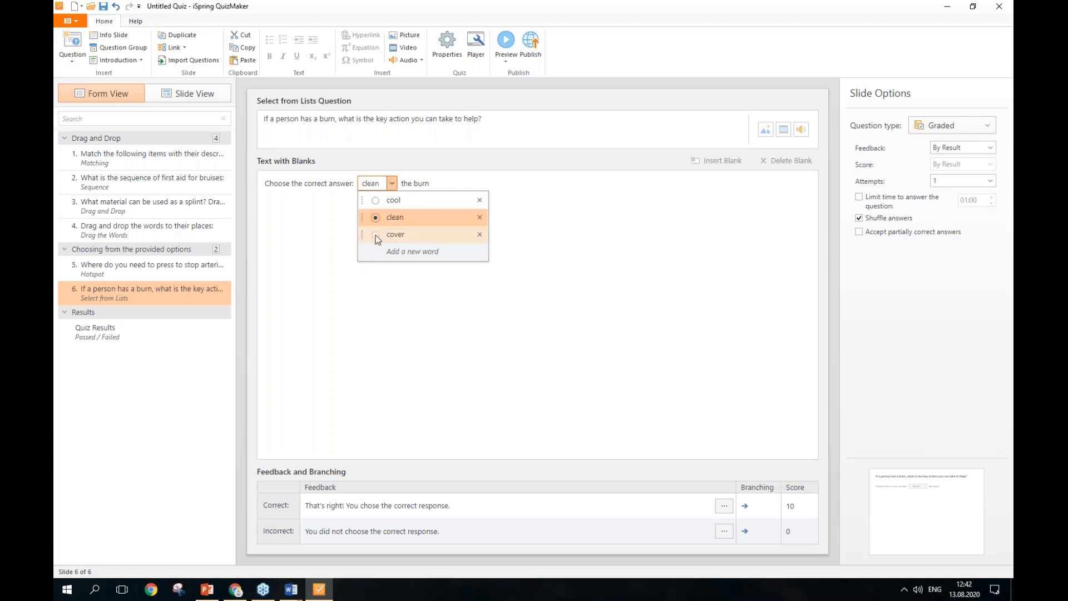
click(375, 235)
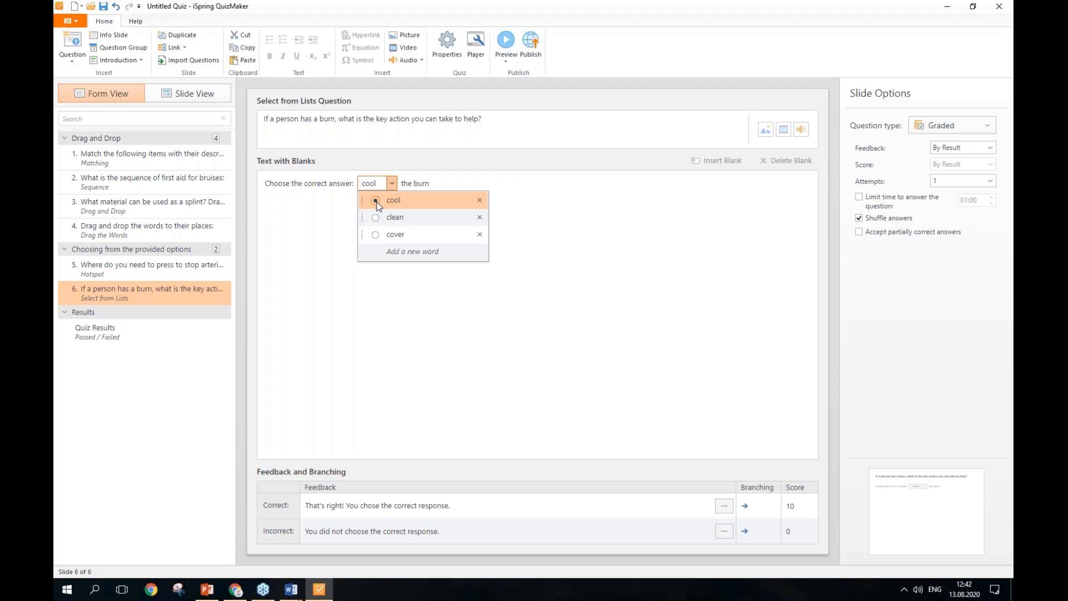
click(383, 183)
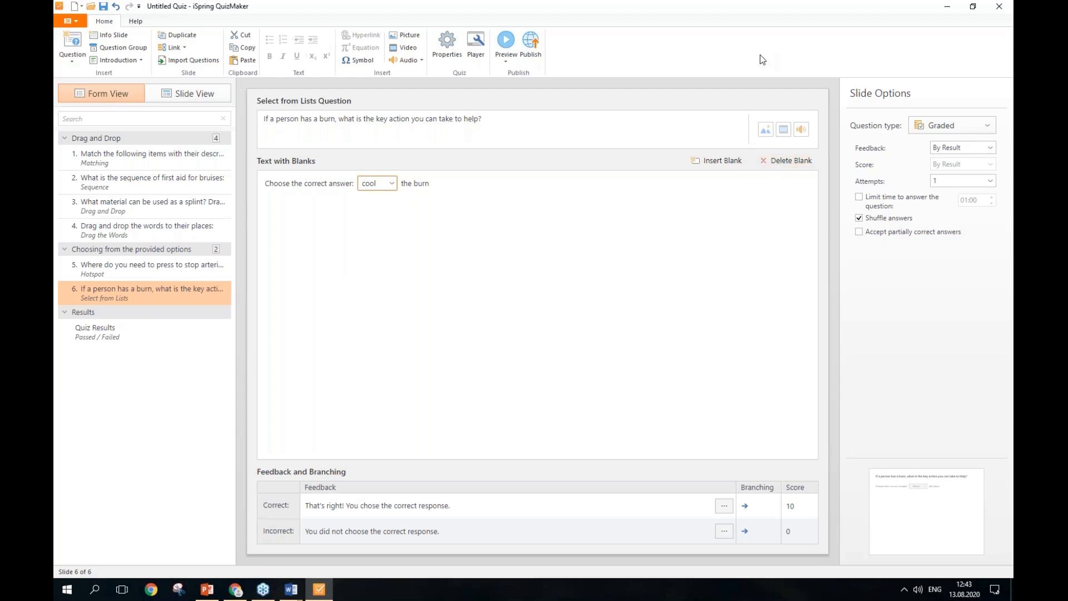
- Preview the burn question, submit "clean" as the answer to check the feedback, and close the preview
click(510, 62)
click(523, 71)
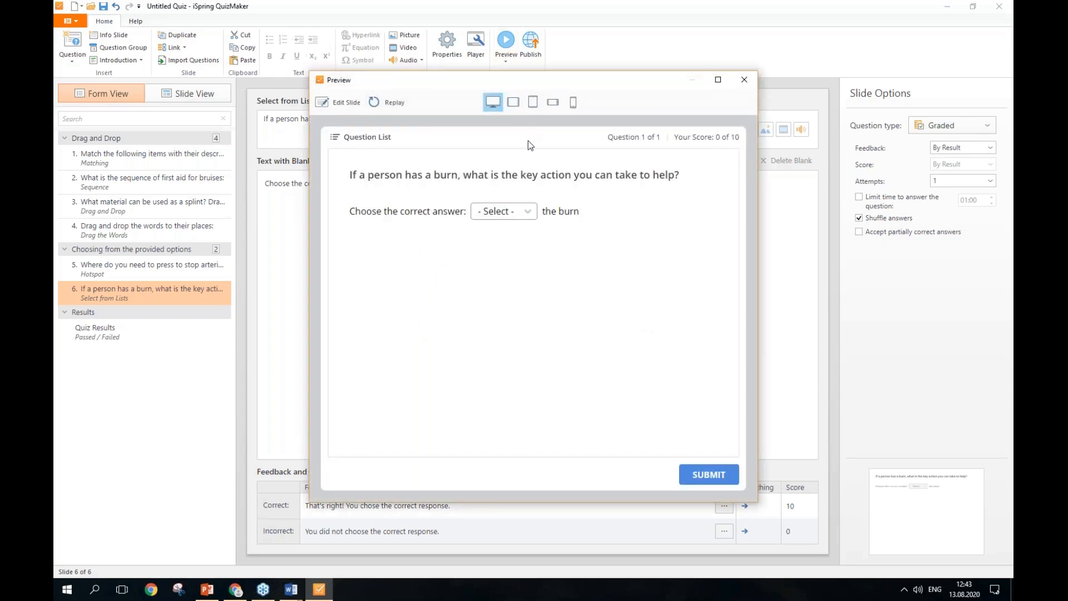
click(528, 215)
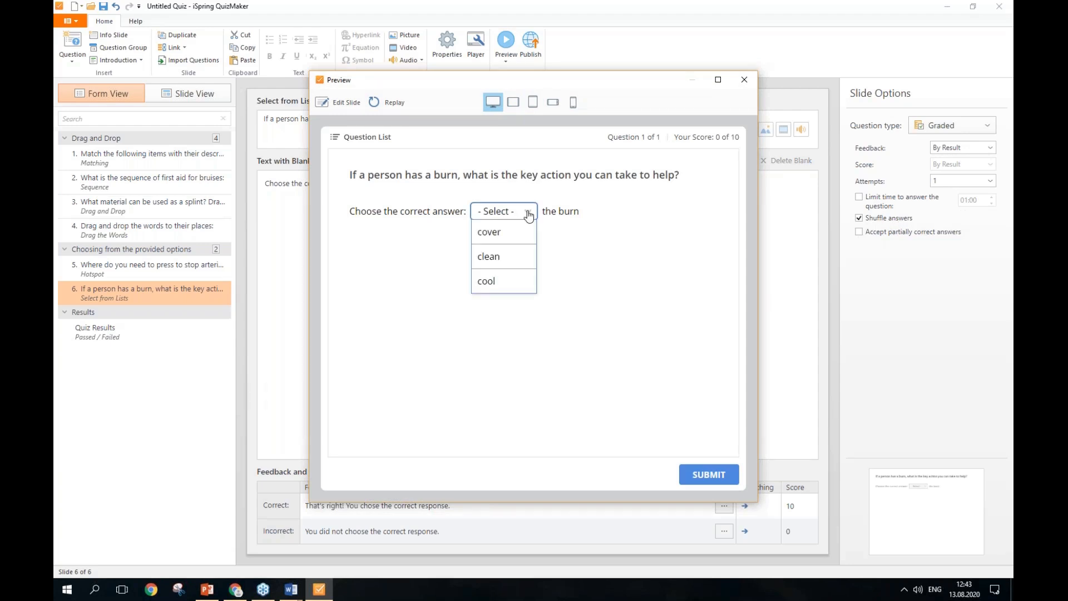
click(516, 259)
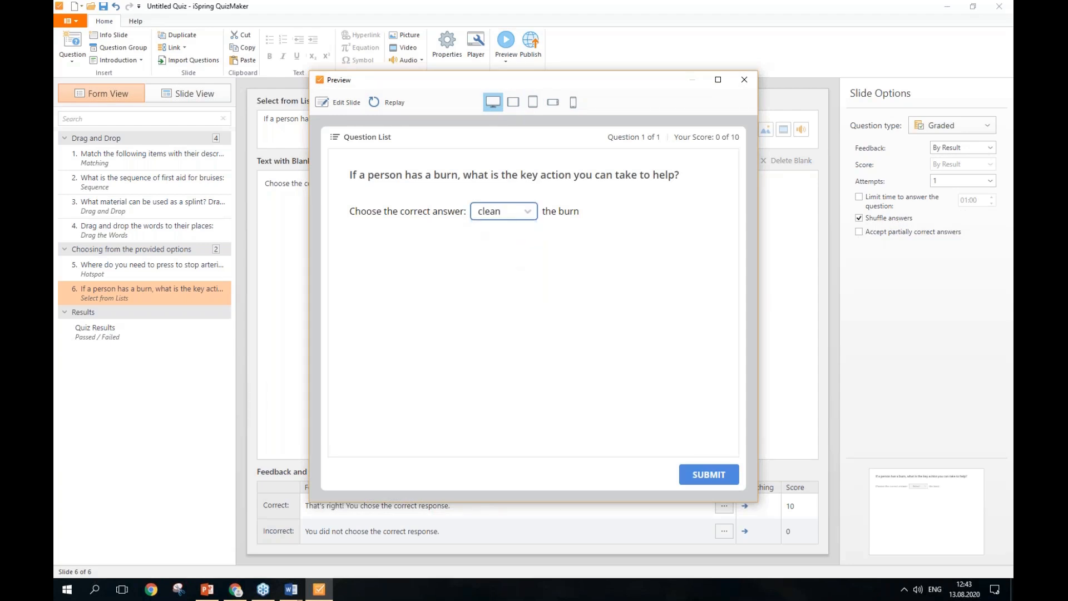
click(707, 482)
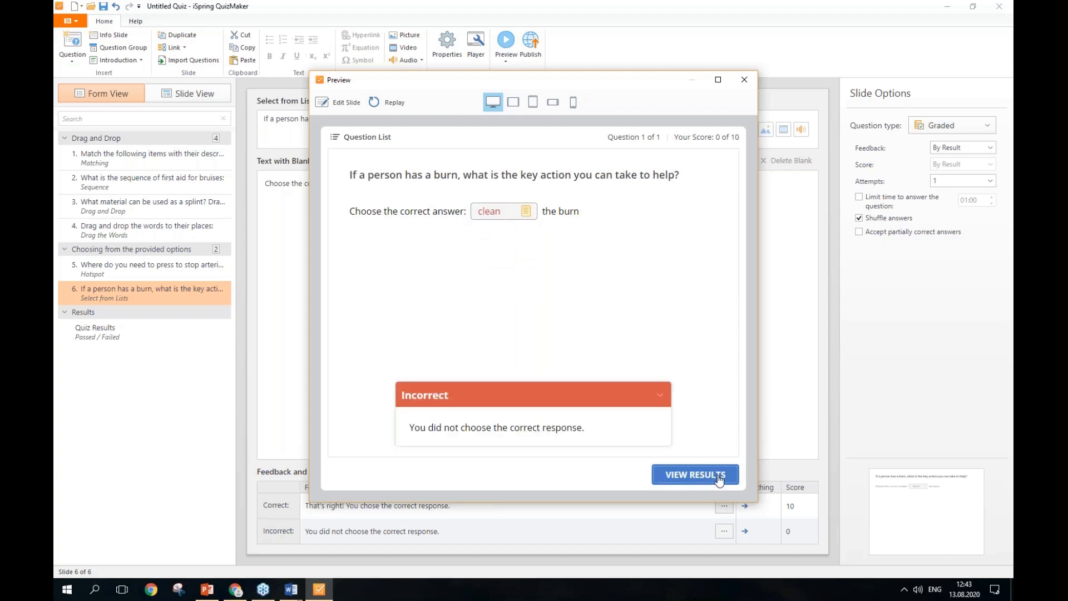
click(745, 81)
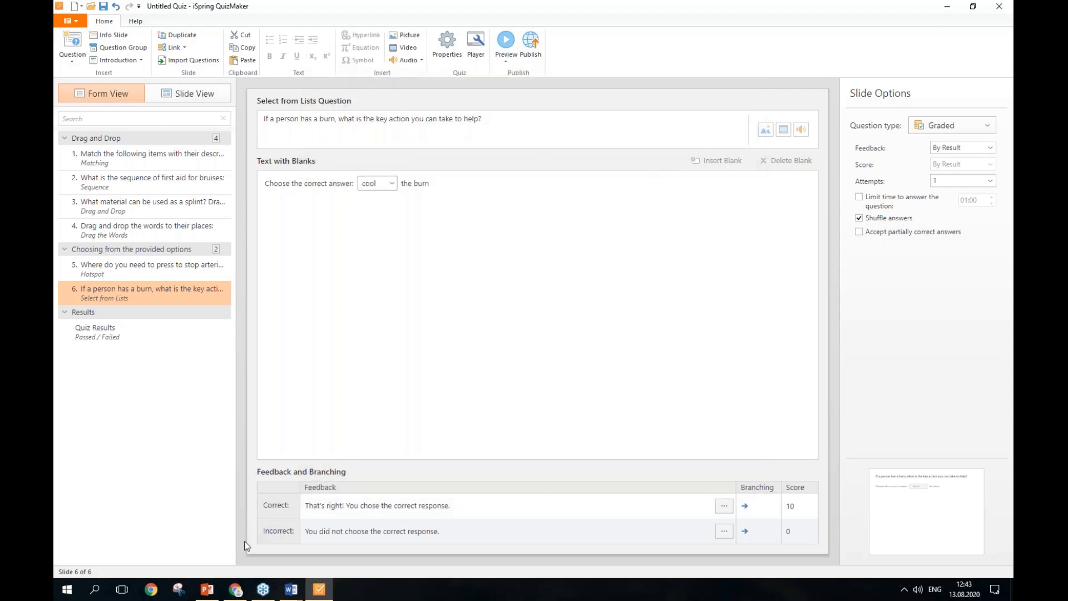
- Switch to the sample course in the browser and examine its Select from Lists choices and Likert Scale question
click(235, 589)
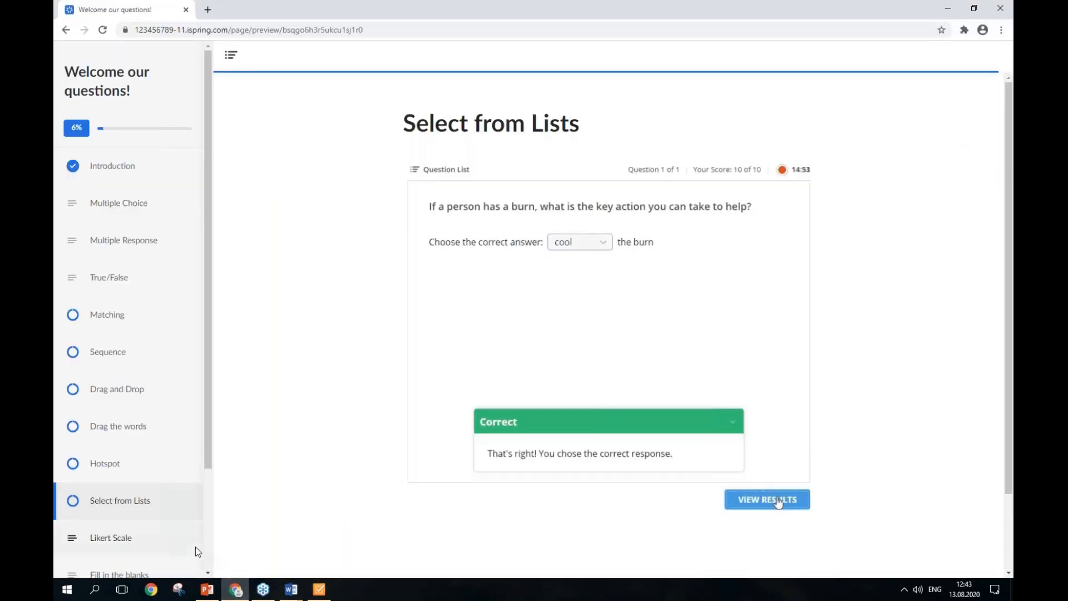
click(608, 244)
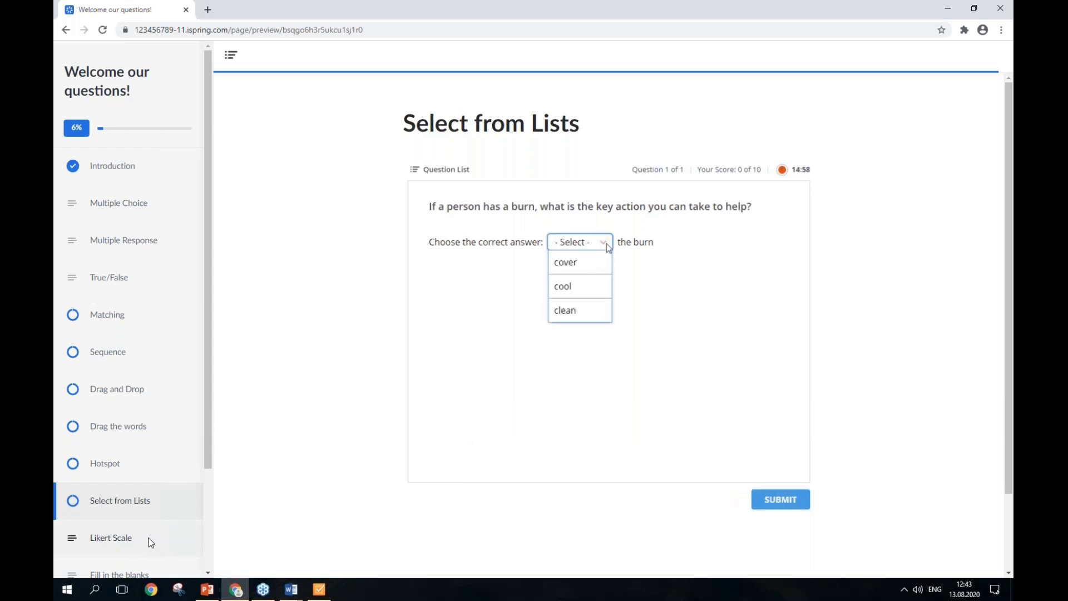
click(149, 539)
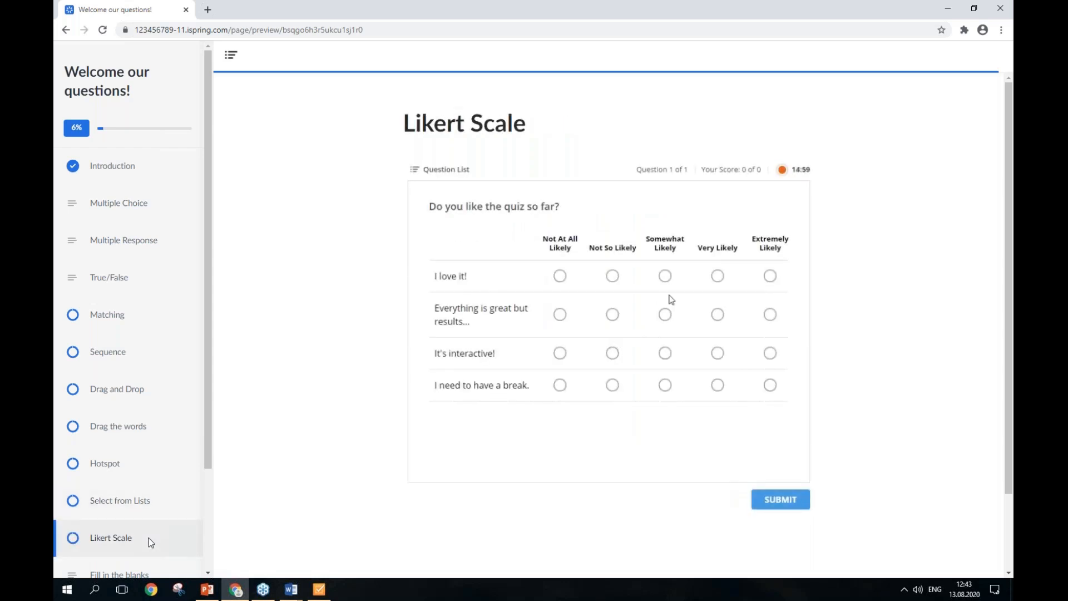
click(665, 276)
click(612, 314)
click(717, 353)
click(770, 385)
click(785, 502)
click(666, 278)
click(613, 314)
click(717, 354)
click(770, 385)
click(786, 502)
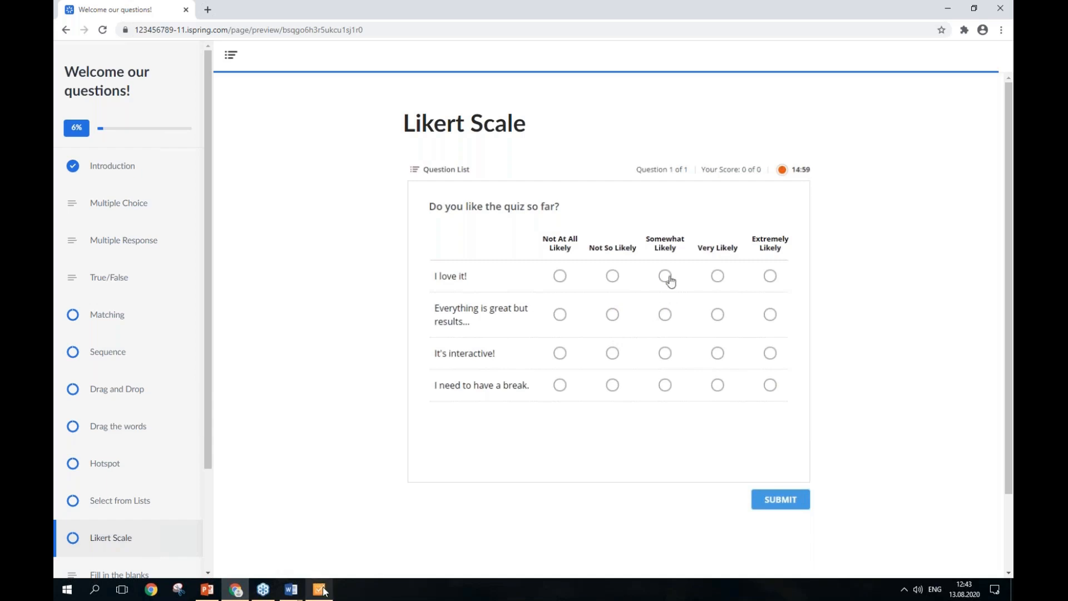
click(665, 276)
- Switch back to iSpring QuizMaker, add a Likert Scale question and set its text to "Do you like the quiz so far?"
click(324, 591)
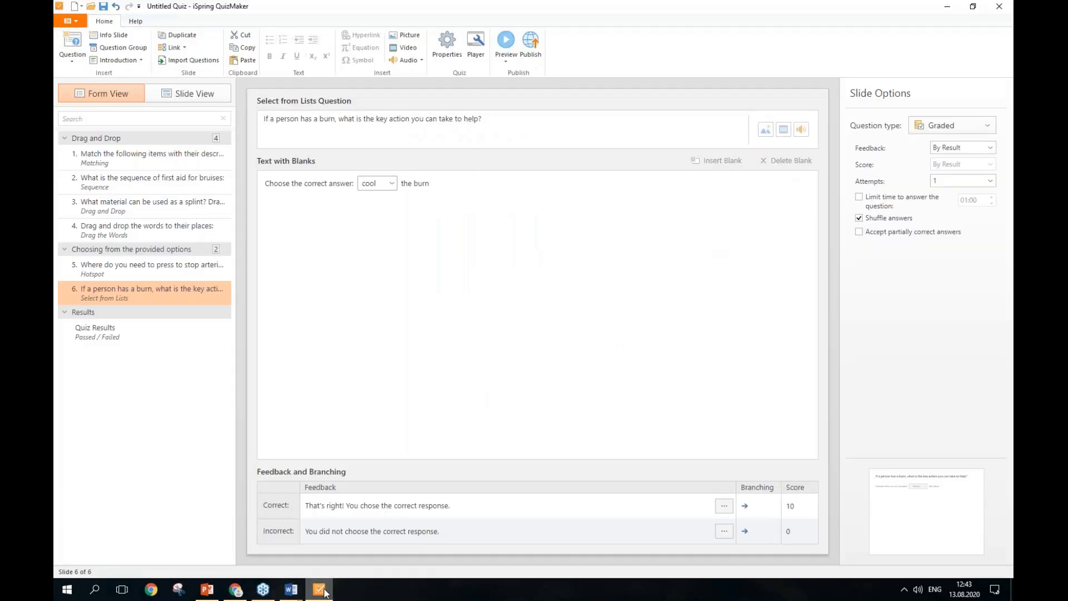
click(72, 55)
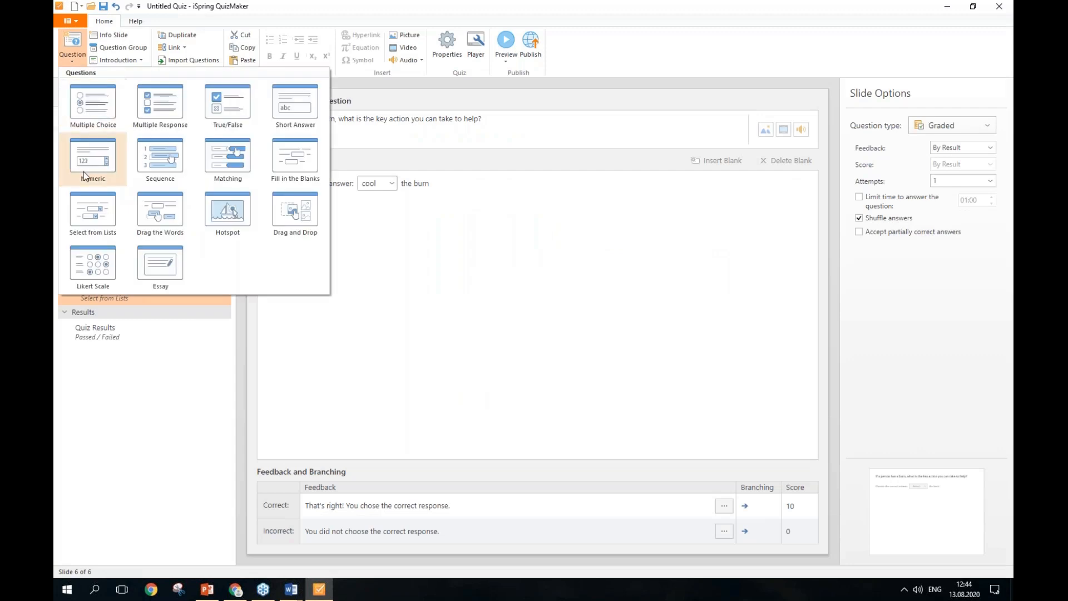
click(88, 263)
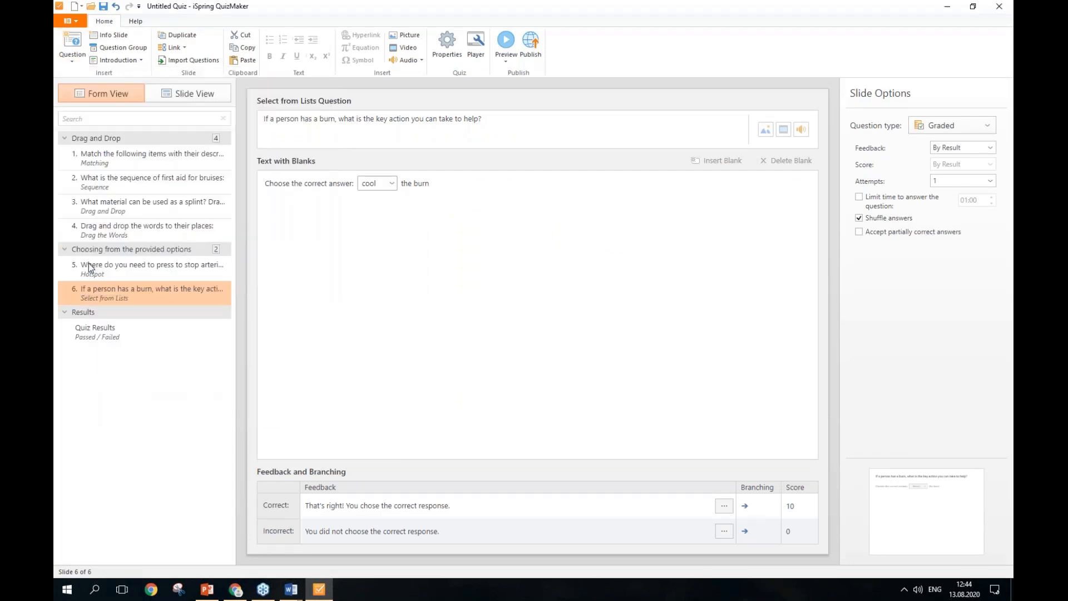
key(alt+Tab)
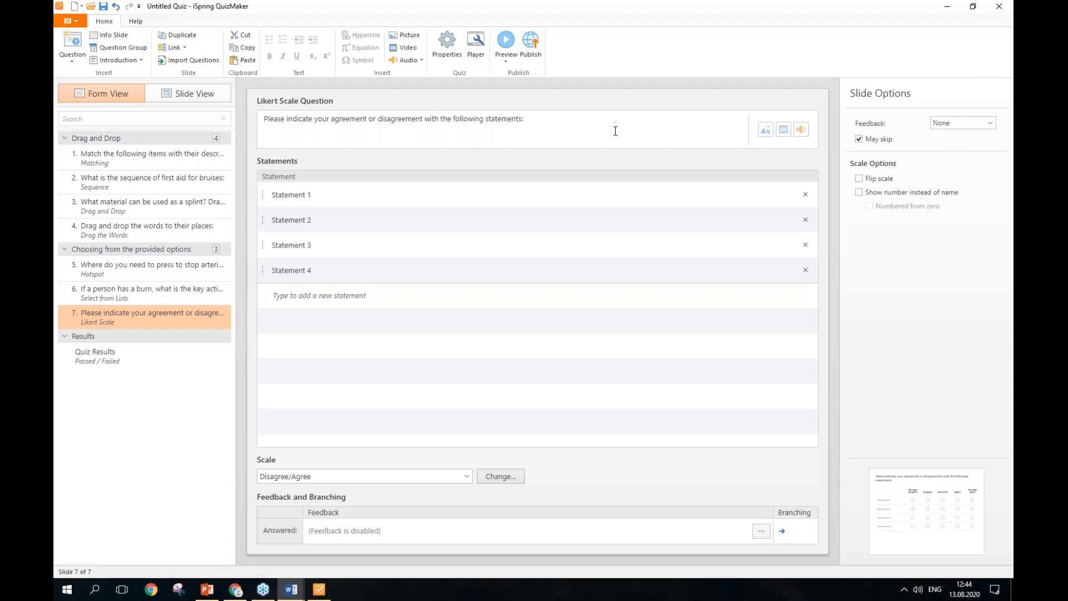
key(alt+Tab)
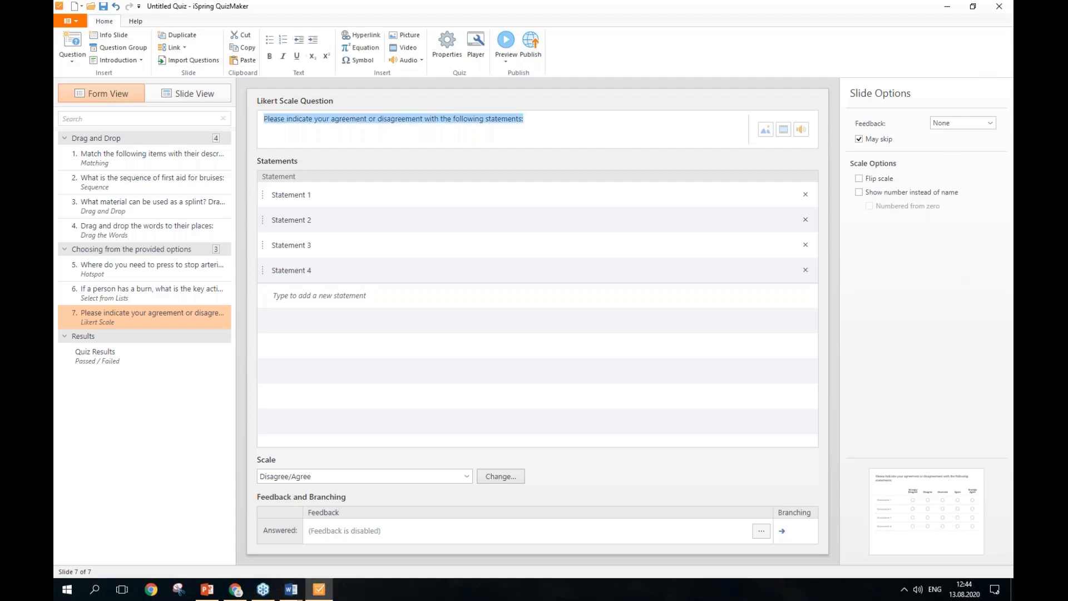
text(Do you like the quiz so far?)
- Replace the first two statements with "I love it!" and "Everything is great but results..."
key(alt+Tab)
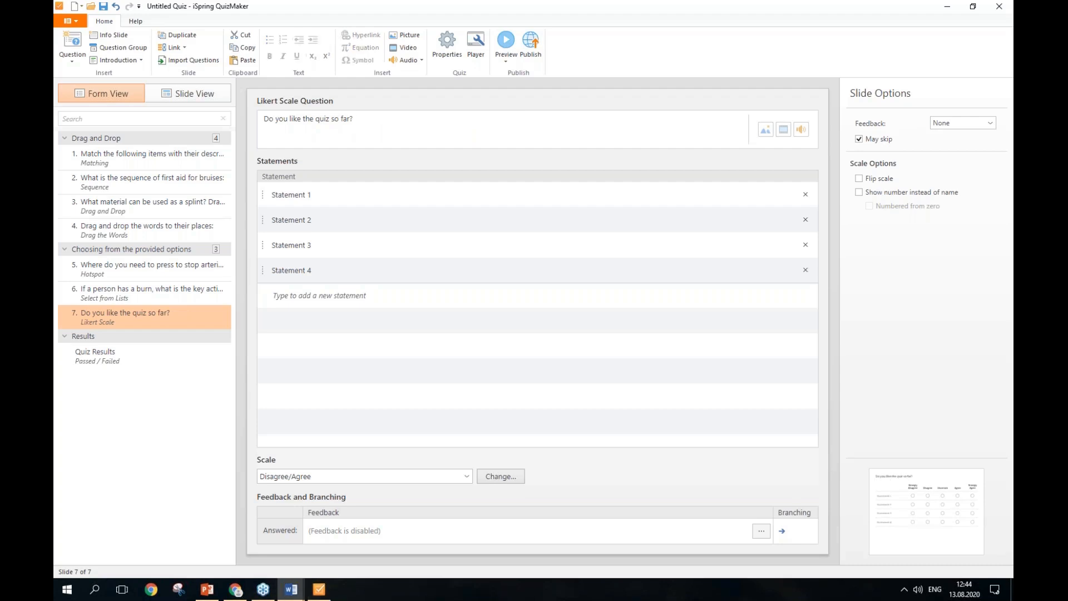
click(328, 194)
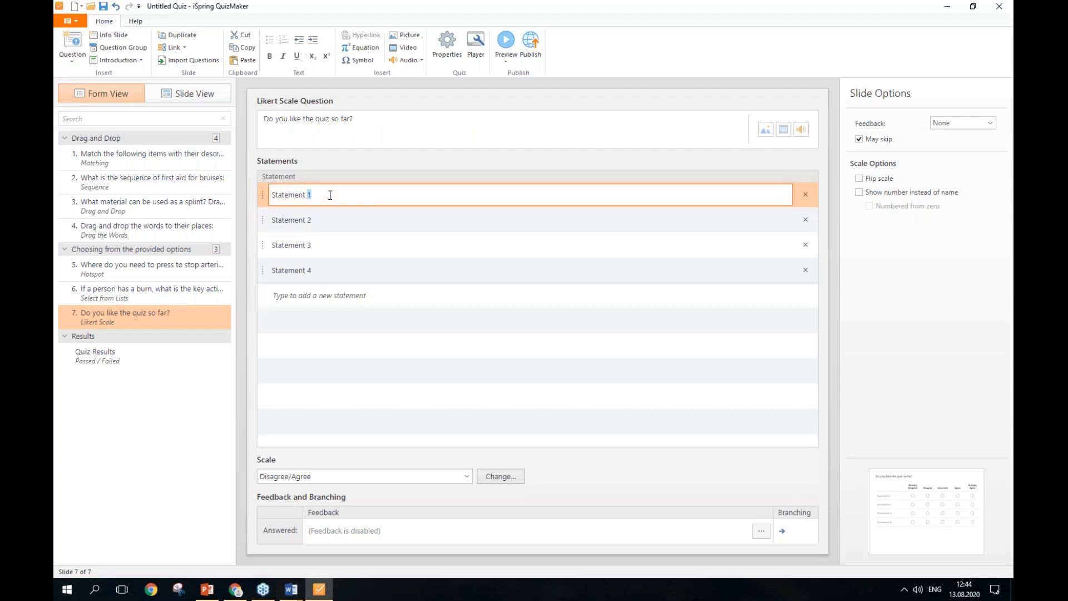
drag(328, 194, 271, 194)
text(I love it!)
key(Return)
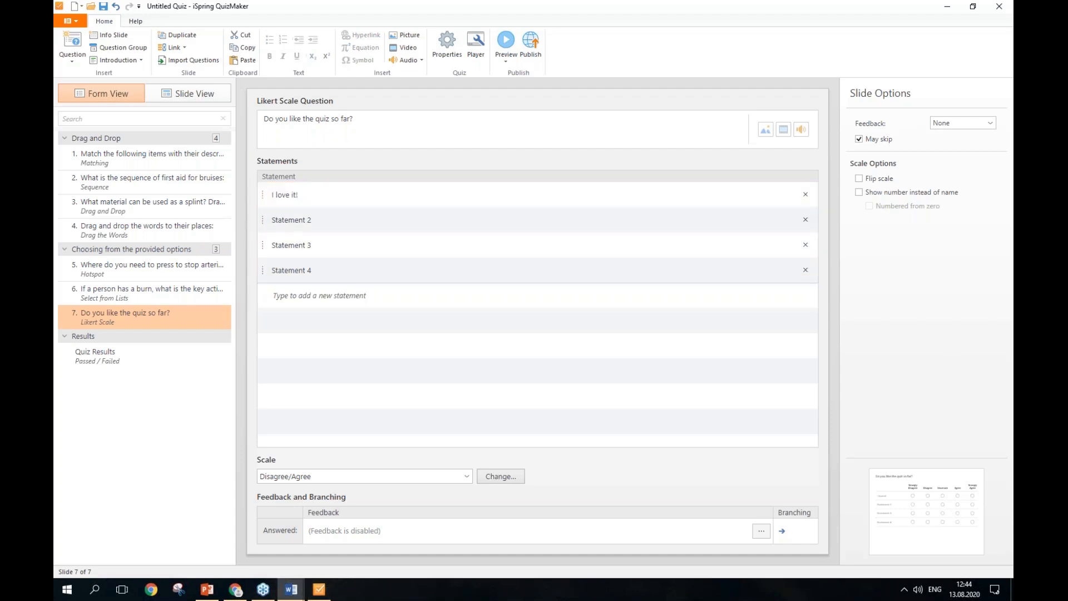
click(341, 219)
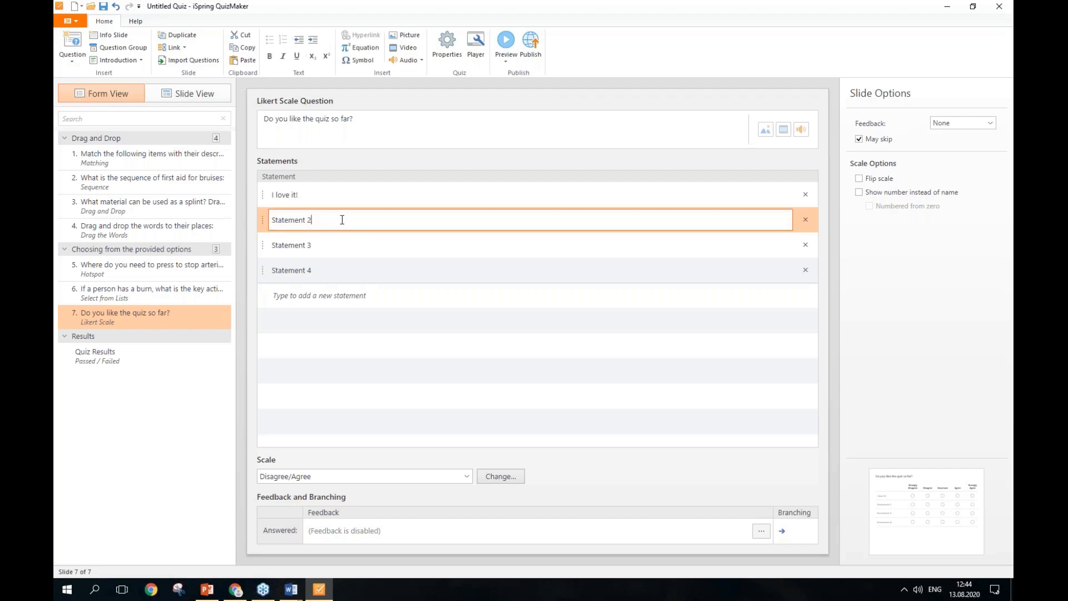
key(ctrl+a)
text(Everything is great but results...)
key(Return)
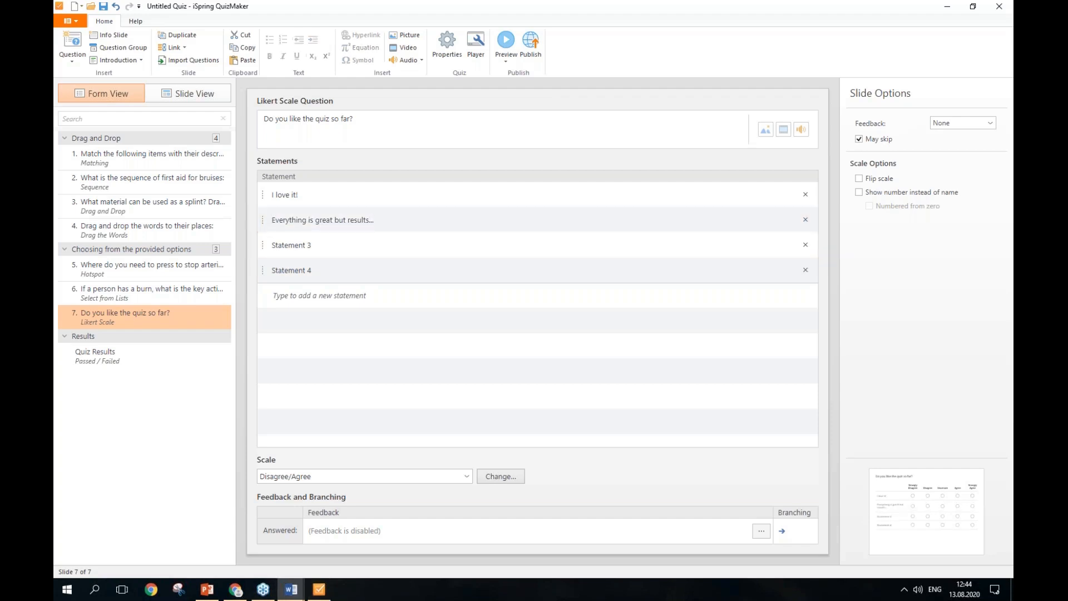
- Replace the third and fourth statements with "It's interactive!" and "I need to have a break."
click(339, 245)
key(ctrl+a)
text(It's interactive!)
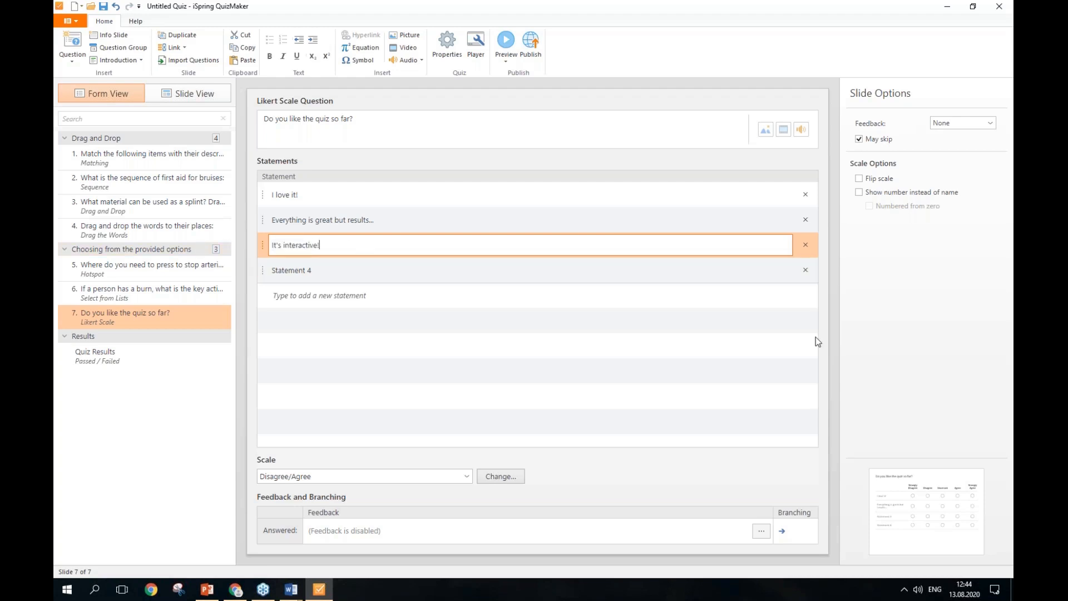
key(alt+Tab)
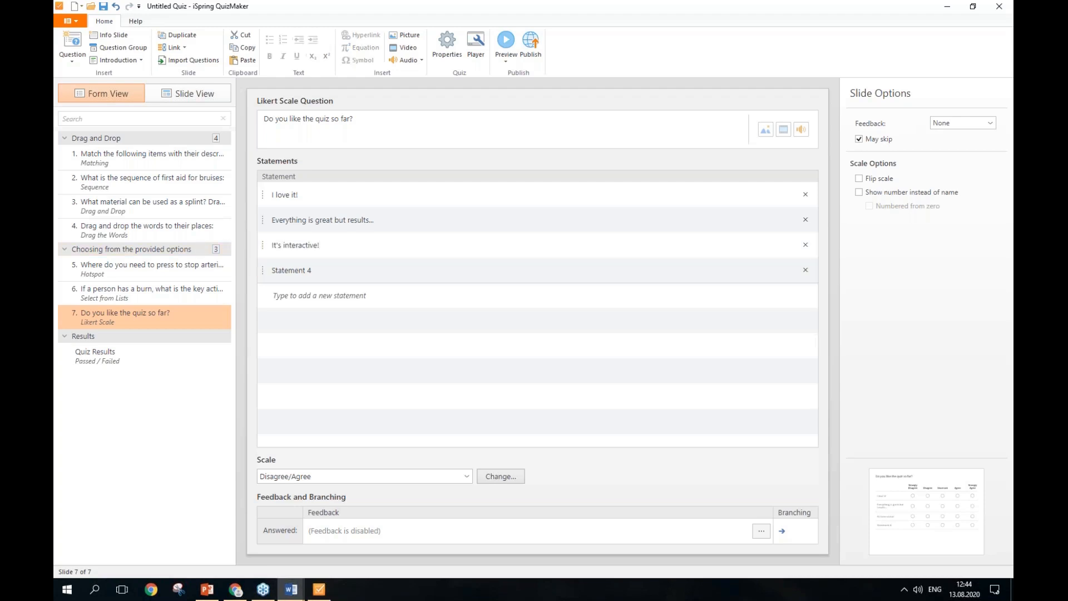
click(373, 269)
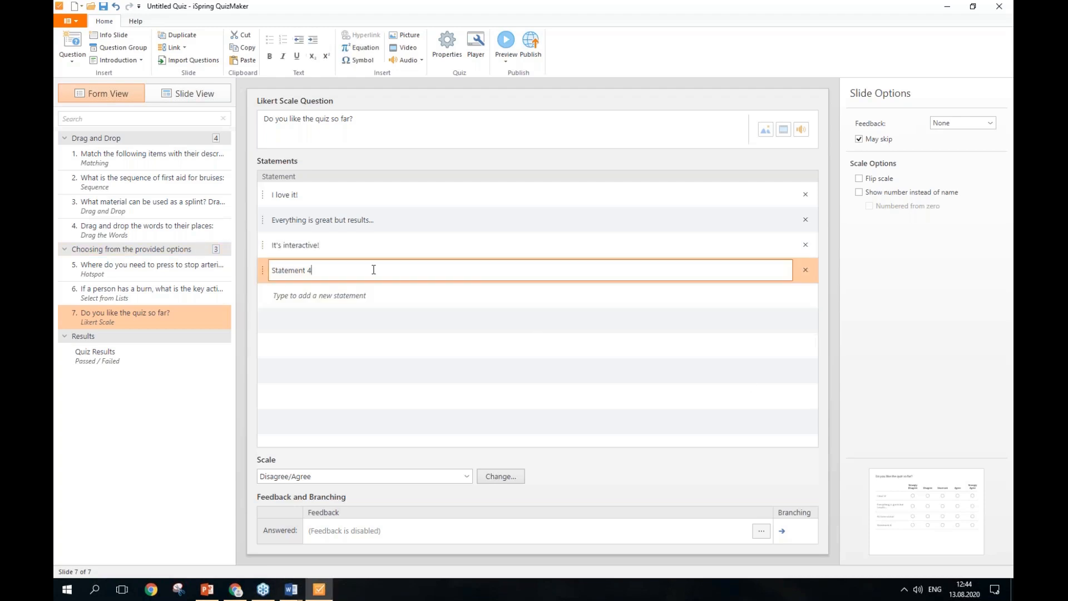
text(I need to have a break.)
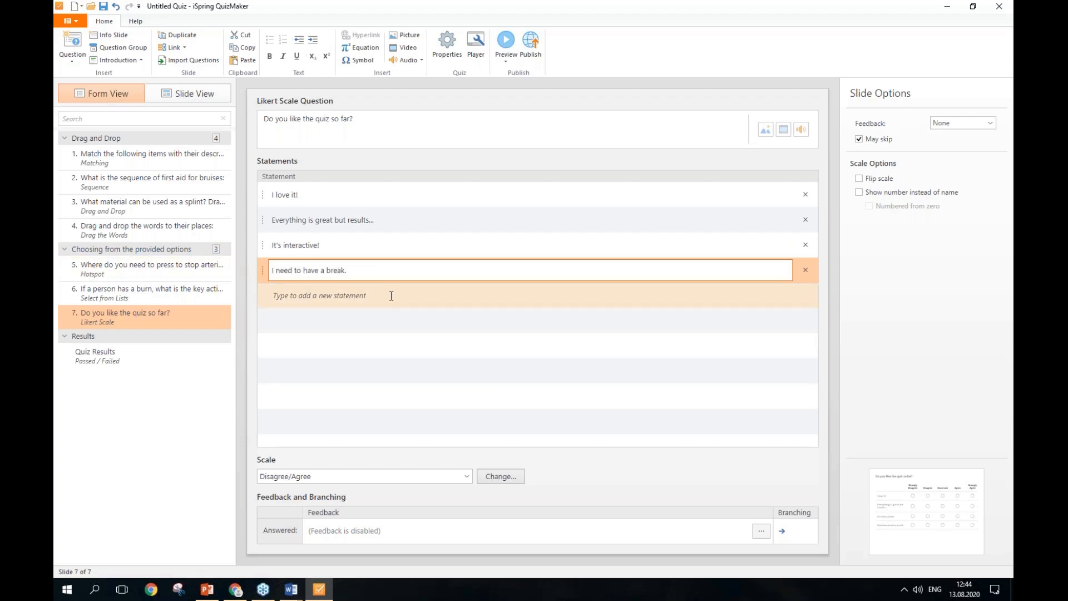
click(391, 296)
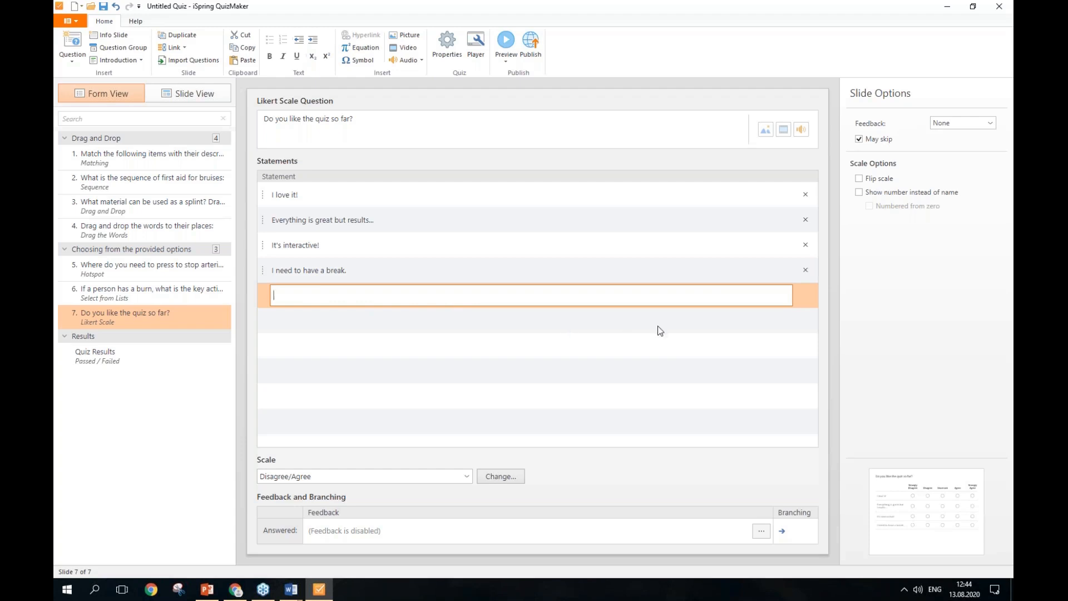
key(ctrl)
- Delete the Hard/Easy scale in the scale editor, cancel saving the custom scale under a name, and close the editor
click(350, 478)
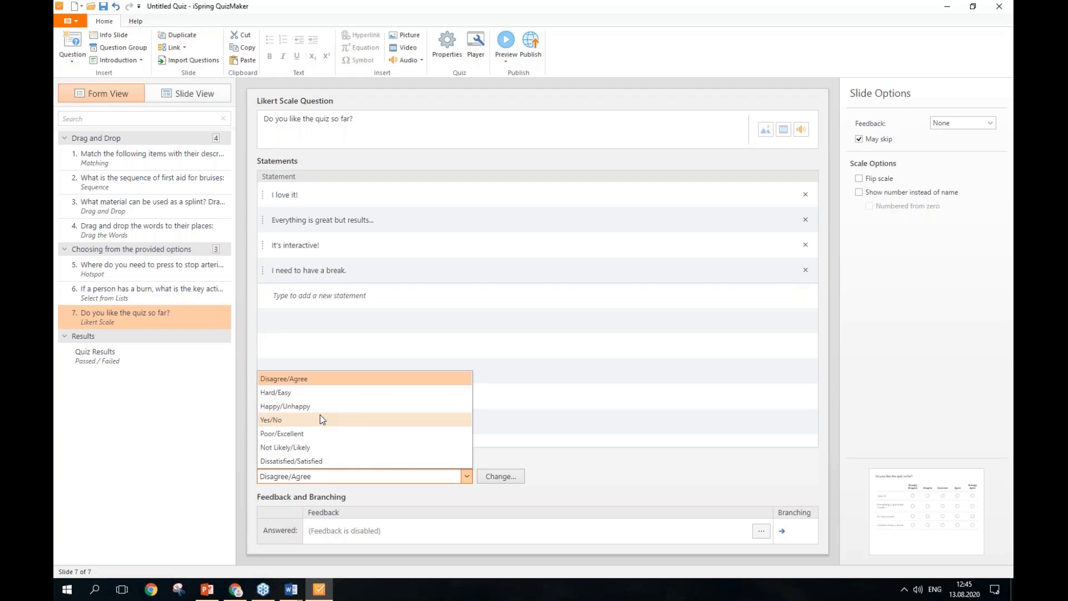
click(507, 477)
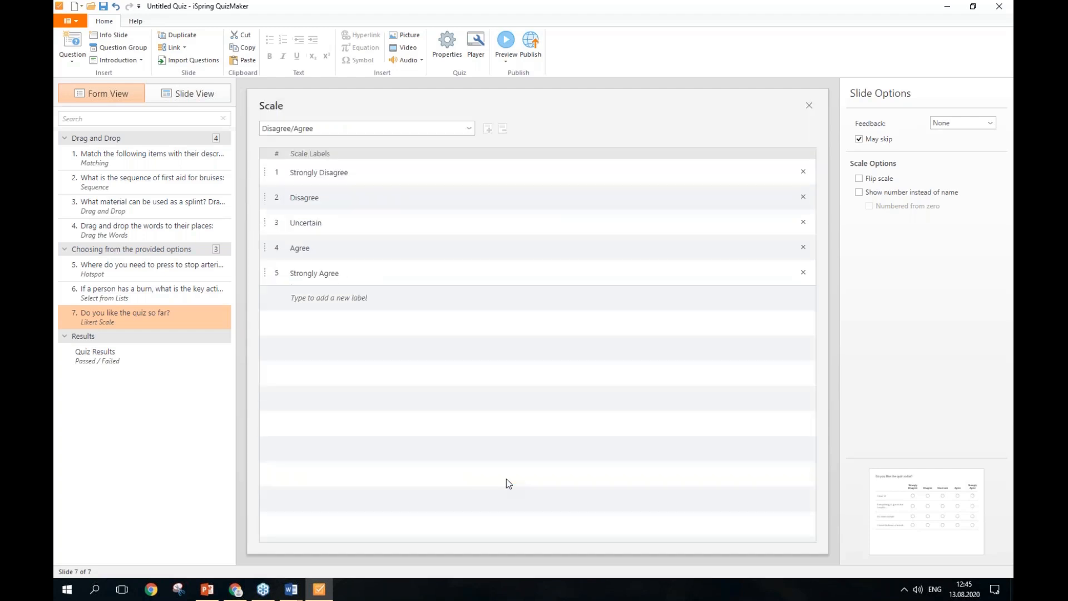
click(462, 134)
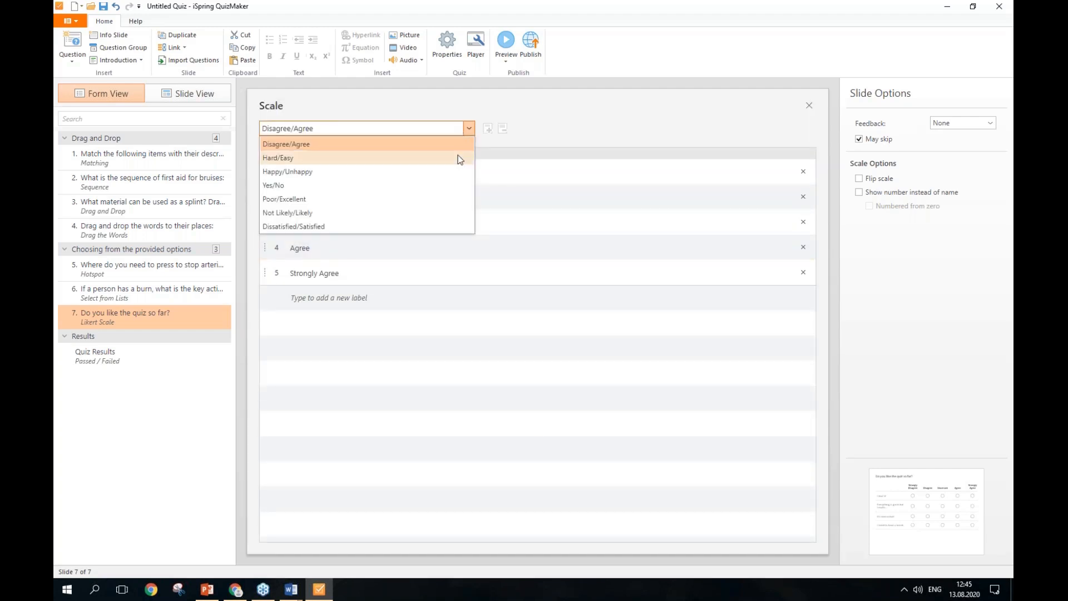
click(459, 158)
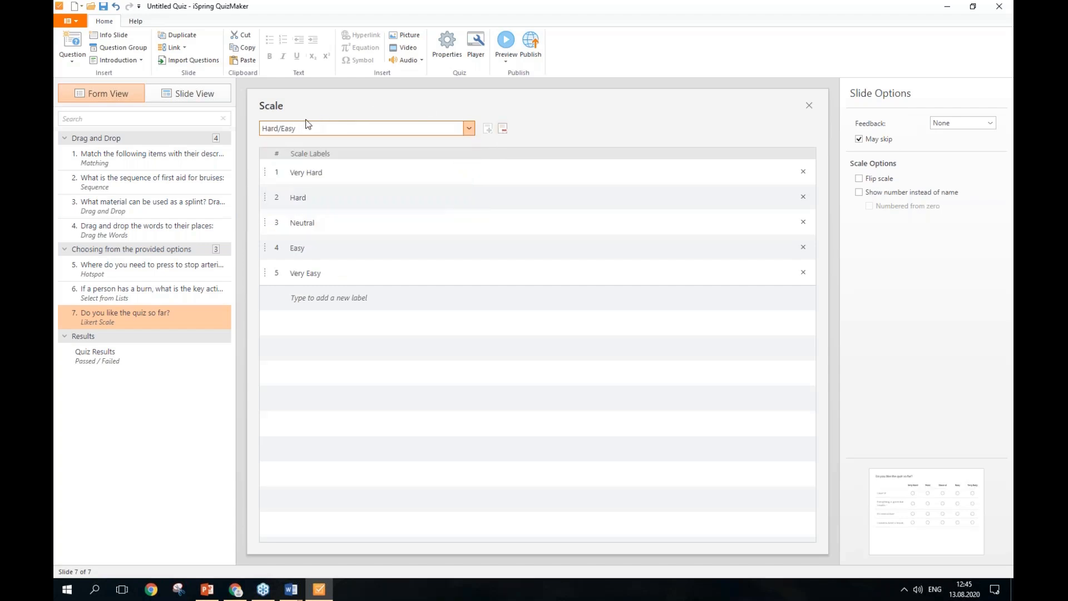
click(504, 129)
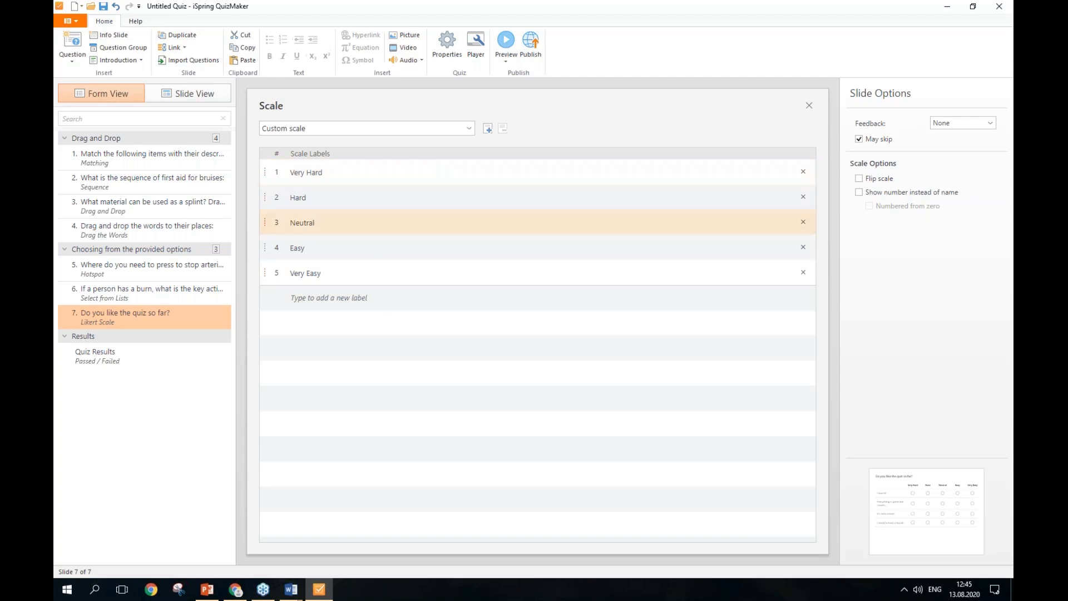
click(487, 129)
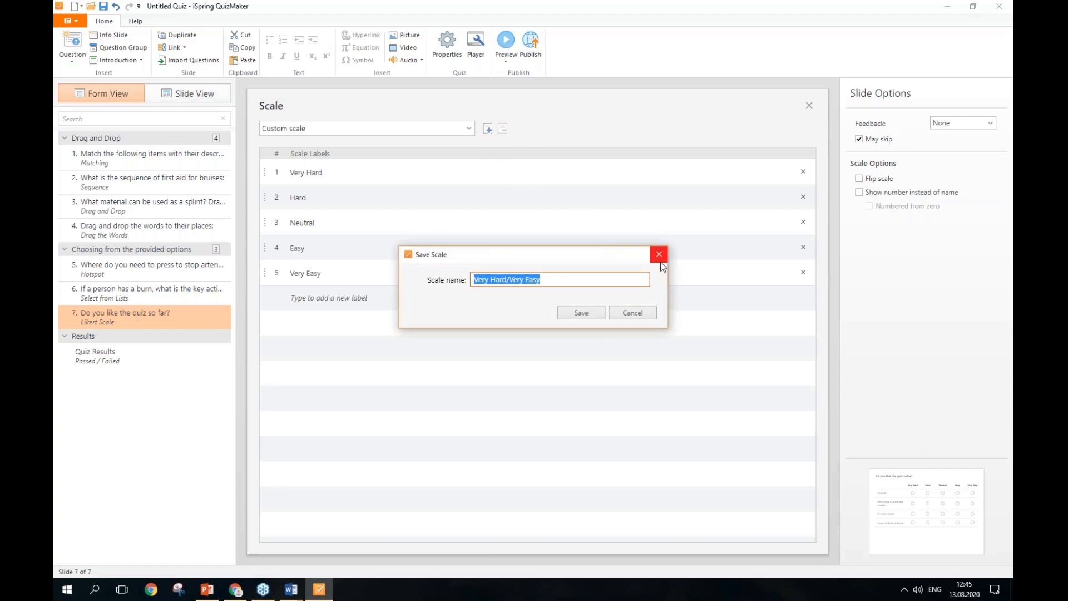
click(660, 260)
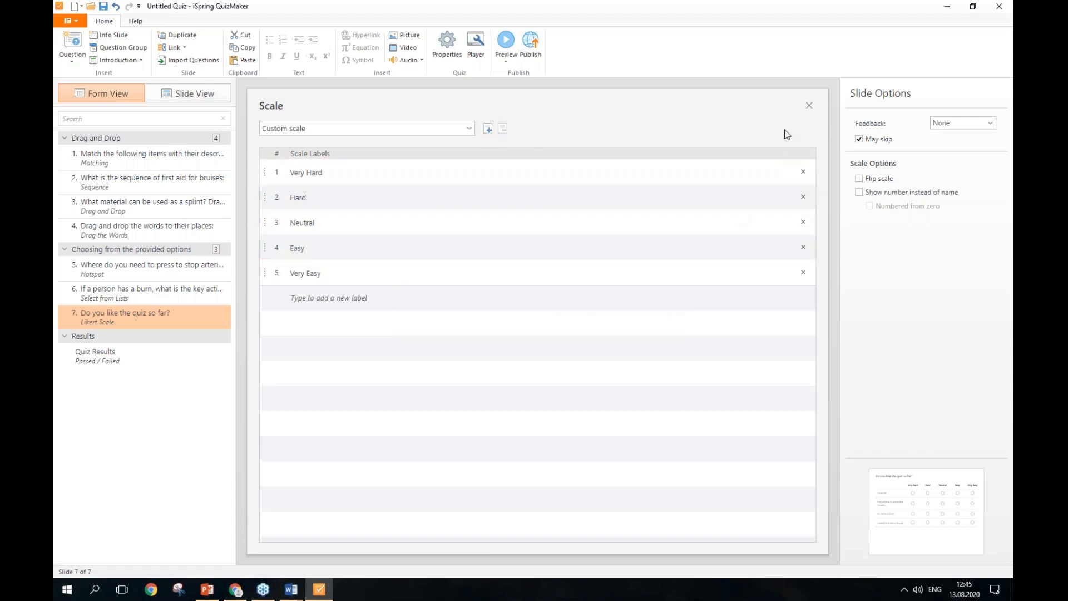
click(811, 108)
- Set the question's scale to Not Likely/Likely, and try showing numbers instead of names before switching that option off
click(466, 477)
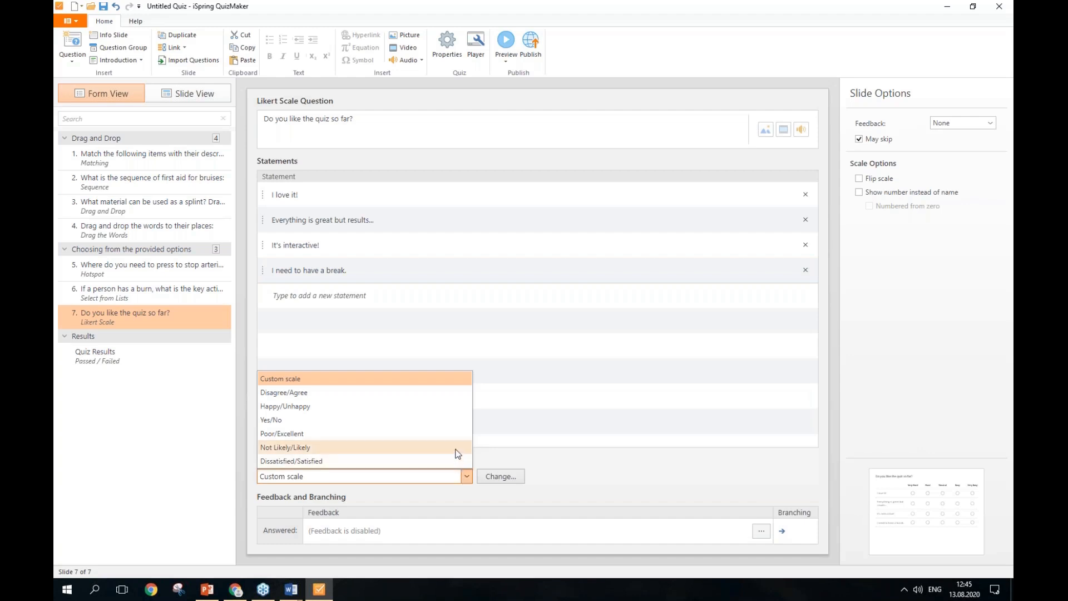
click(455, 454)
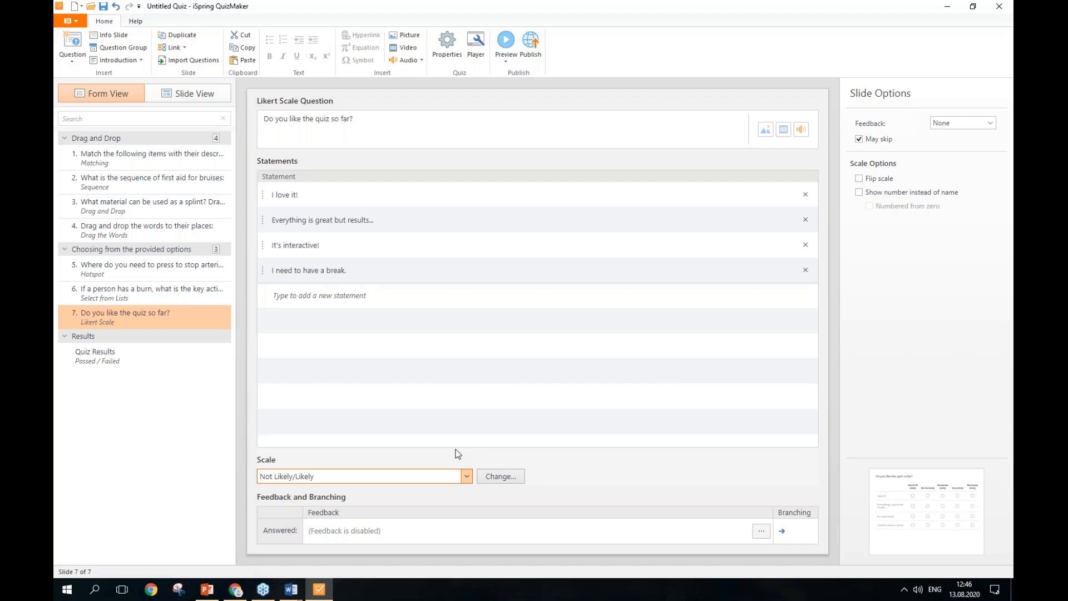
click(896, 200)
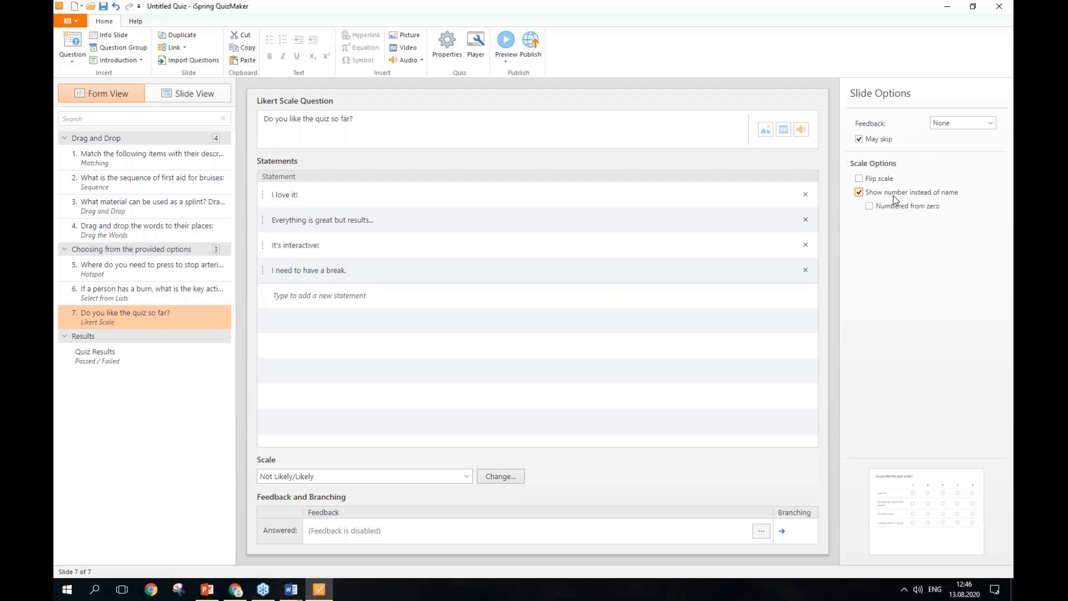
click(896, 201)
- Preview the Likert Scale slide, submit a different rating for each of the four statements, and close the preview
click(513, 61)
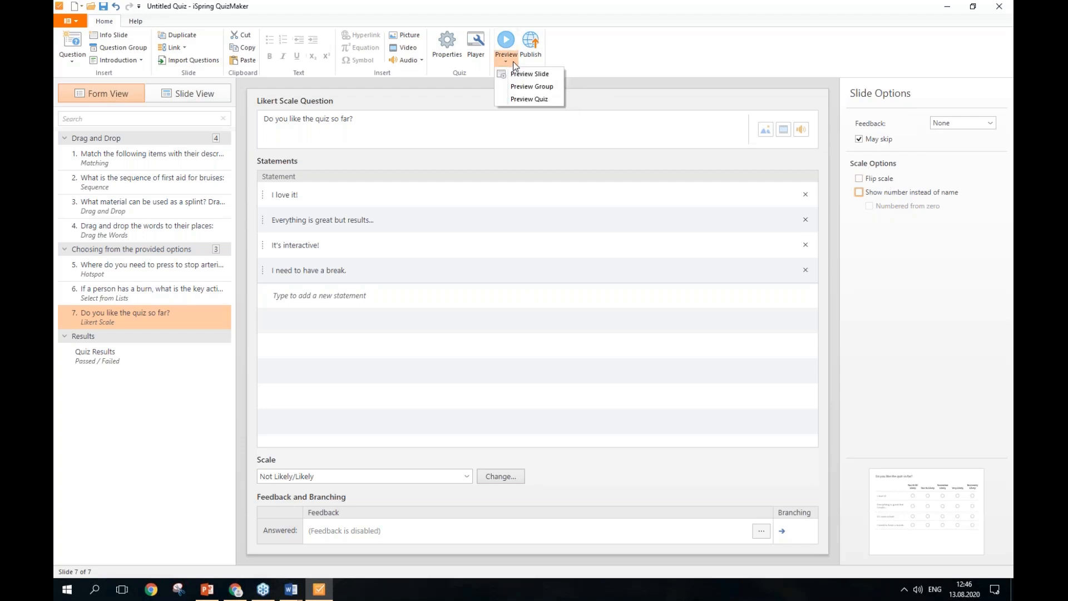
click(517, 74)
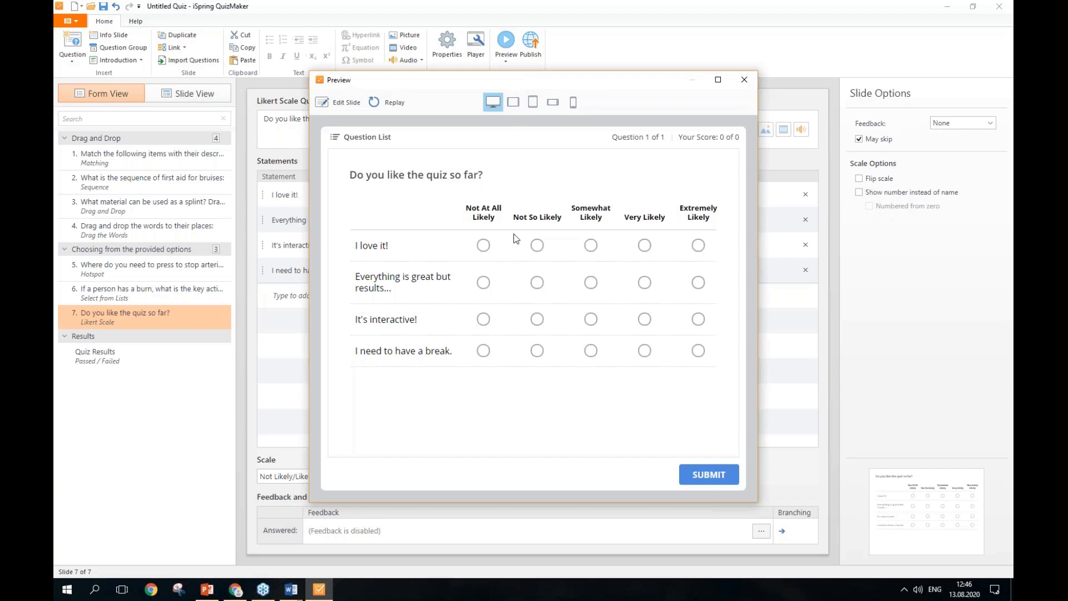
click(484, 245)
click(537, 282)
click(592, 319)
click(644, 351)
click(716, 477)
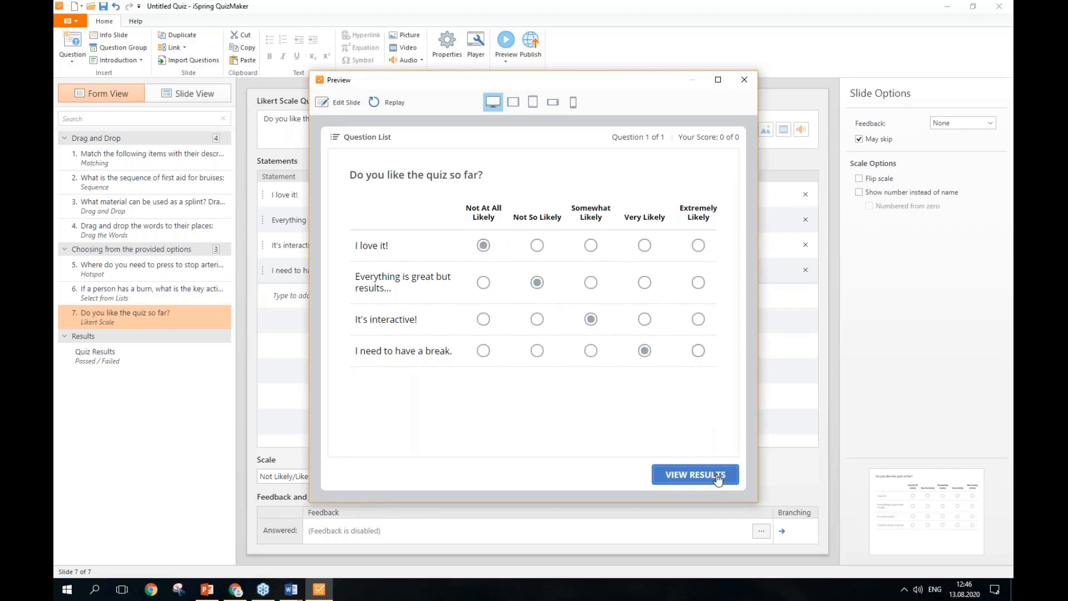
click(744, 80)
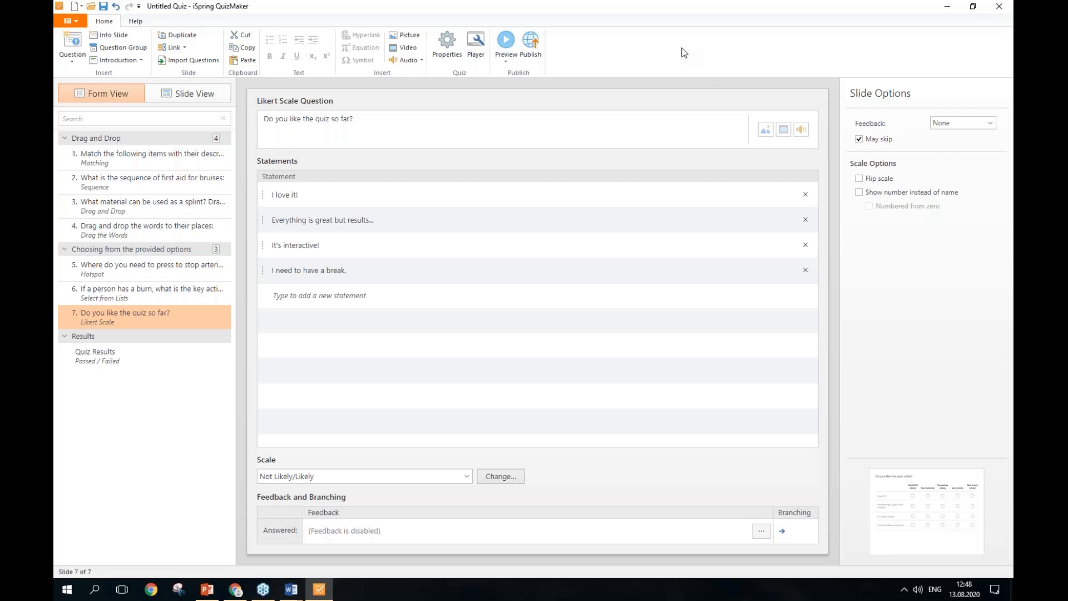
- Add a new question group at the end of the quiz and name it "Type In"
click(144, 50)
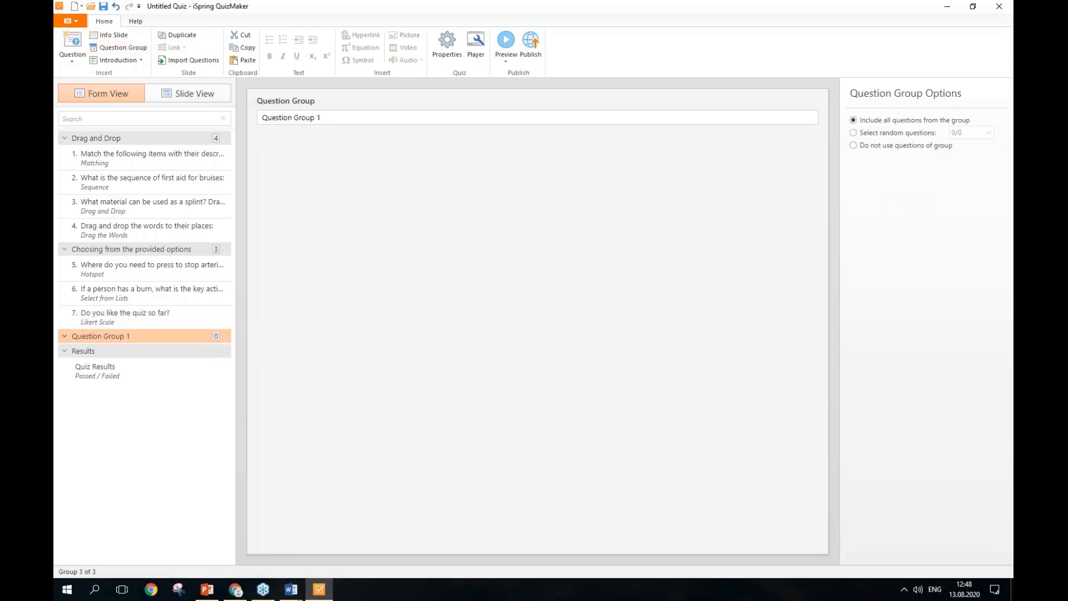
click(336, 117)
text(T)
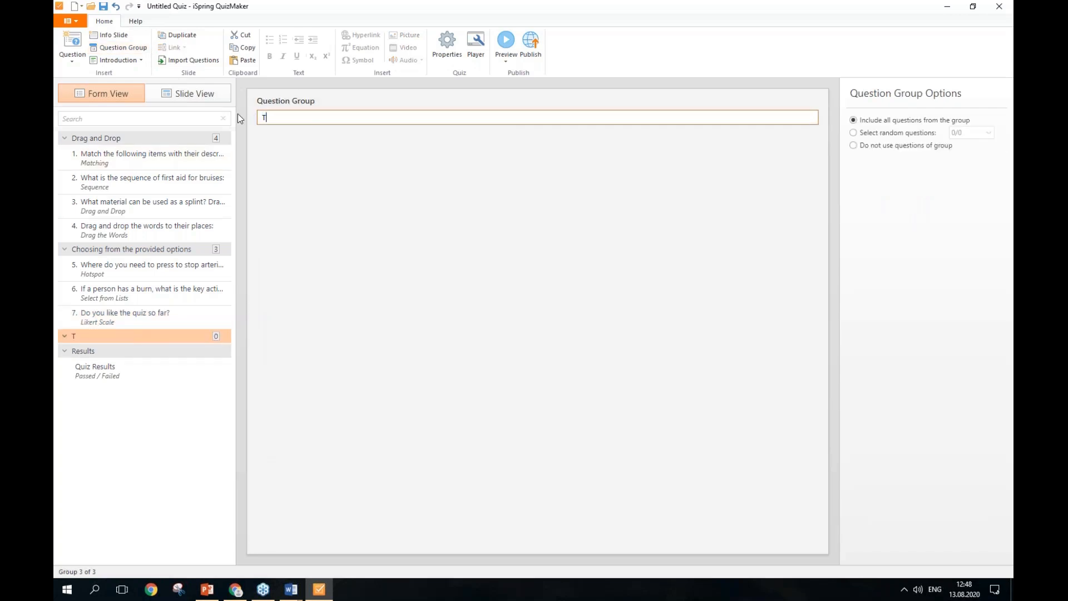
text(ype In)
- Switch to the sample course in the browser, open Fill in the blanks, and submit the answers "preserve", "help" and "aid"
click(236, 589)
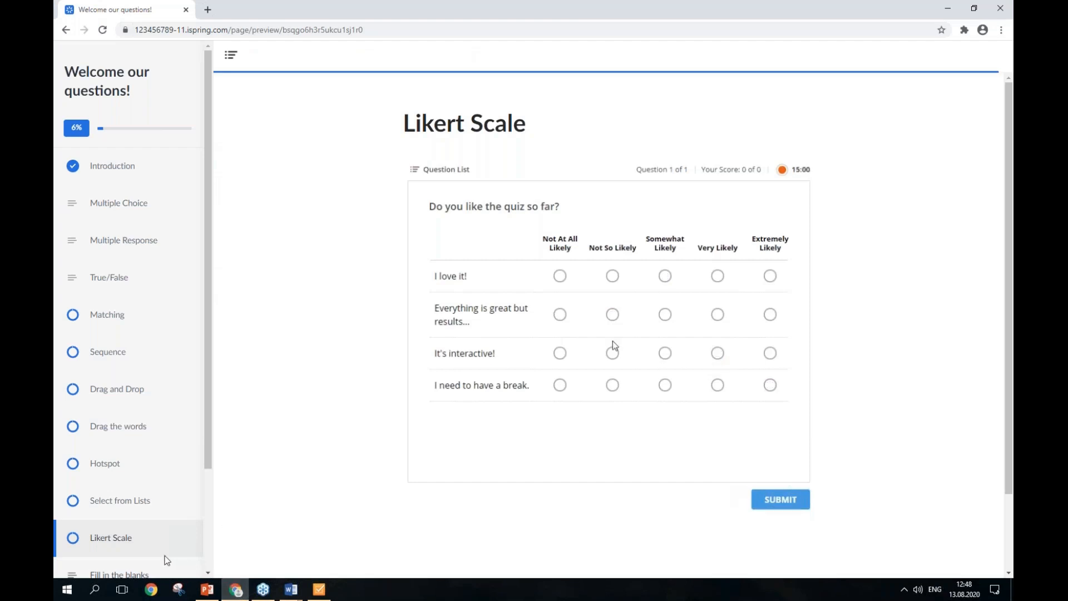
scroll(161, 462, down, 2)
click(150, 449)
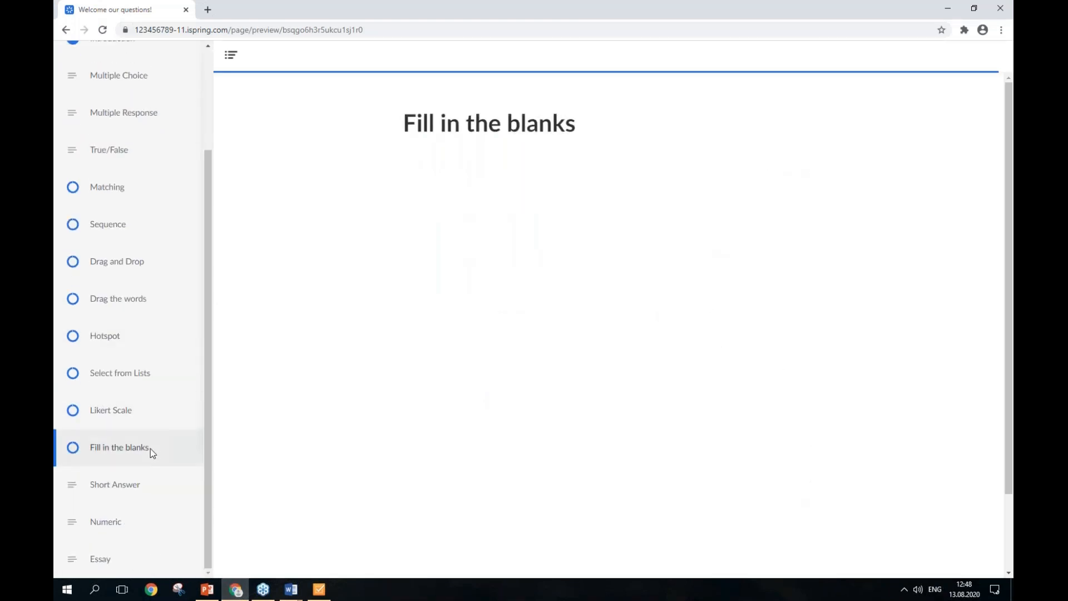
text(pre)
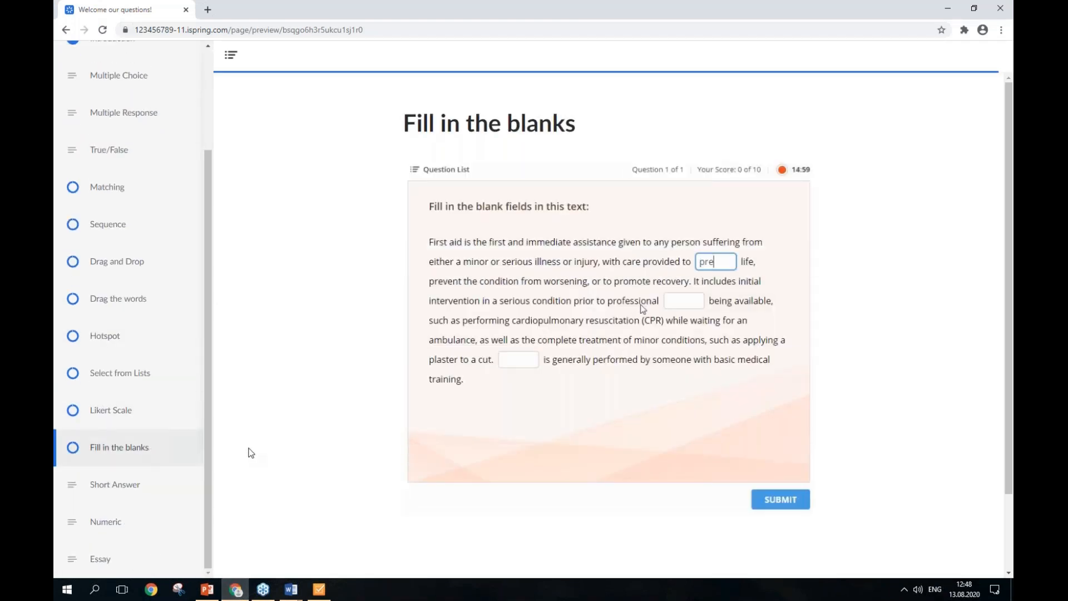
text(serve)
click(673, 303)
text(help)
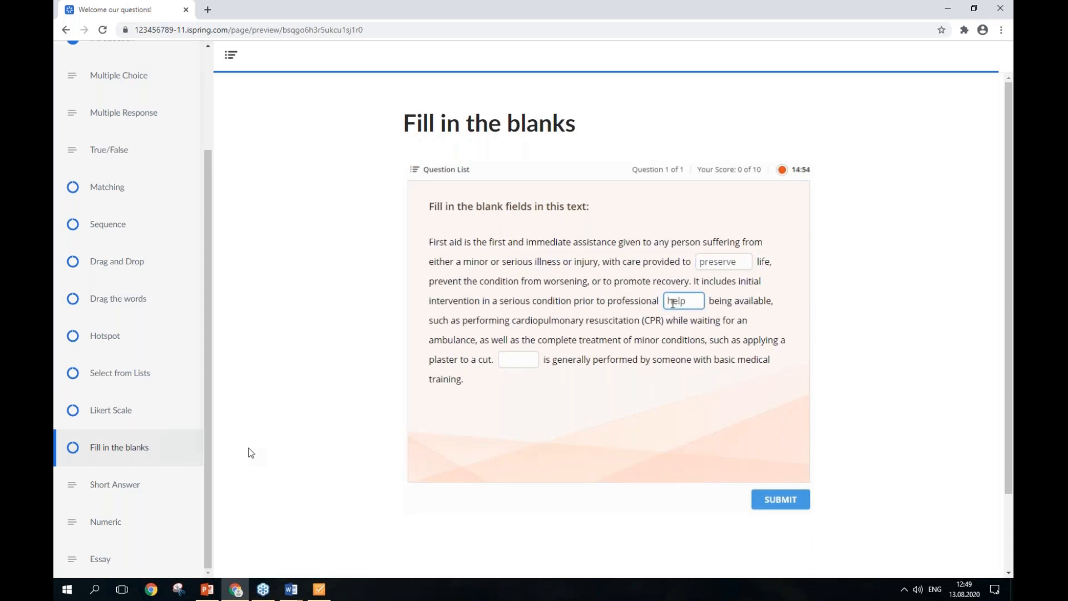
click(524, 361)
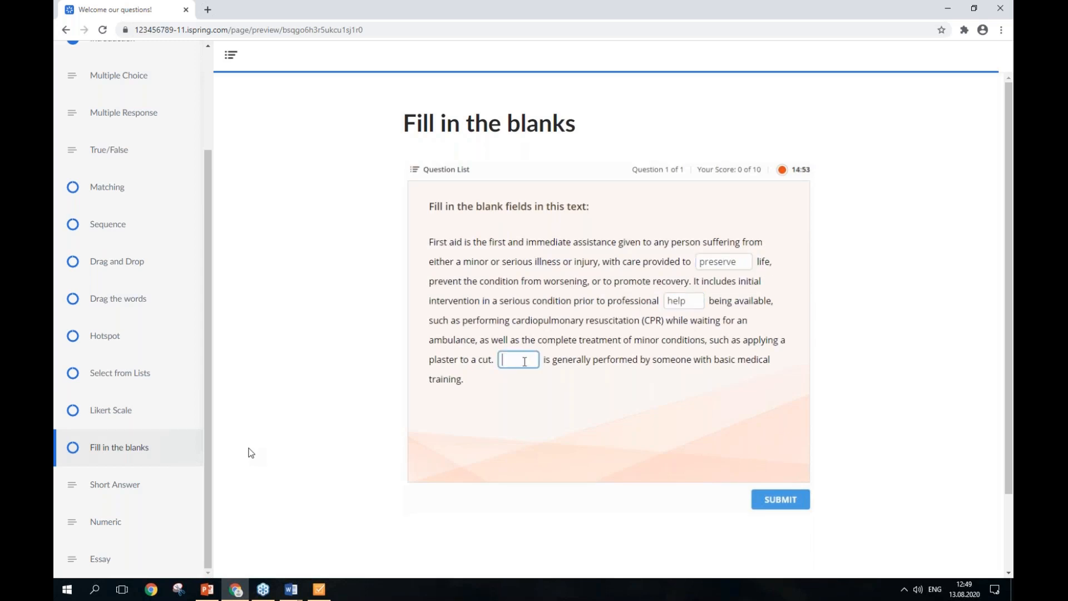
text(aid)
click(770, 501)
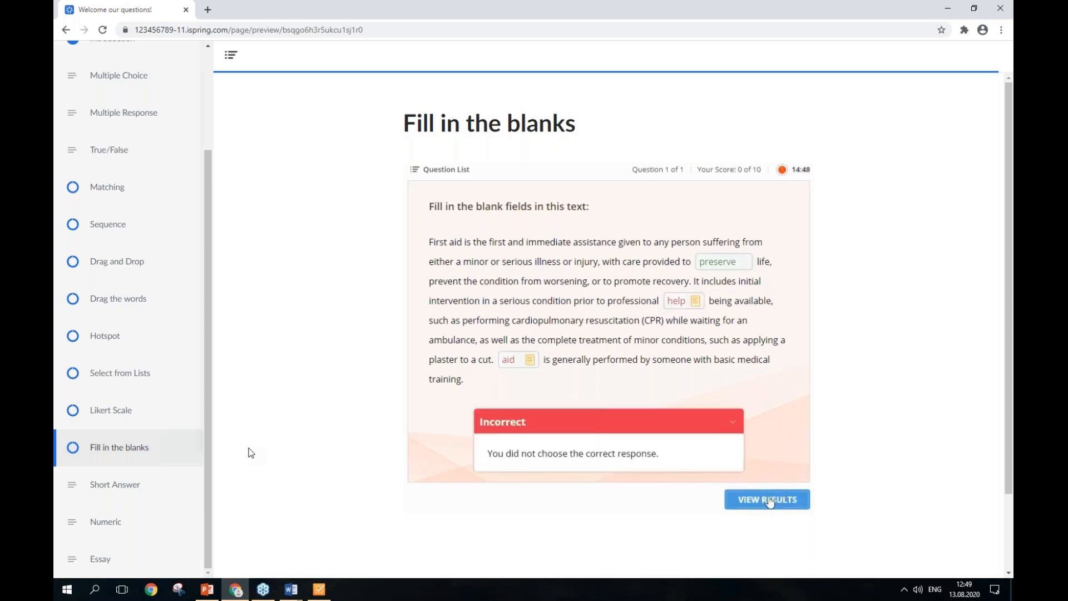
- Run through the sample question again with "preserve", "help" and "aid", submit it, and fill the first two blanks once more
click(770, 501)
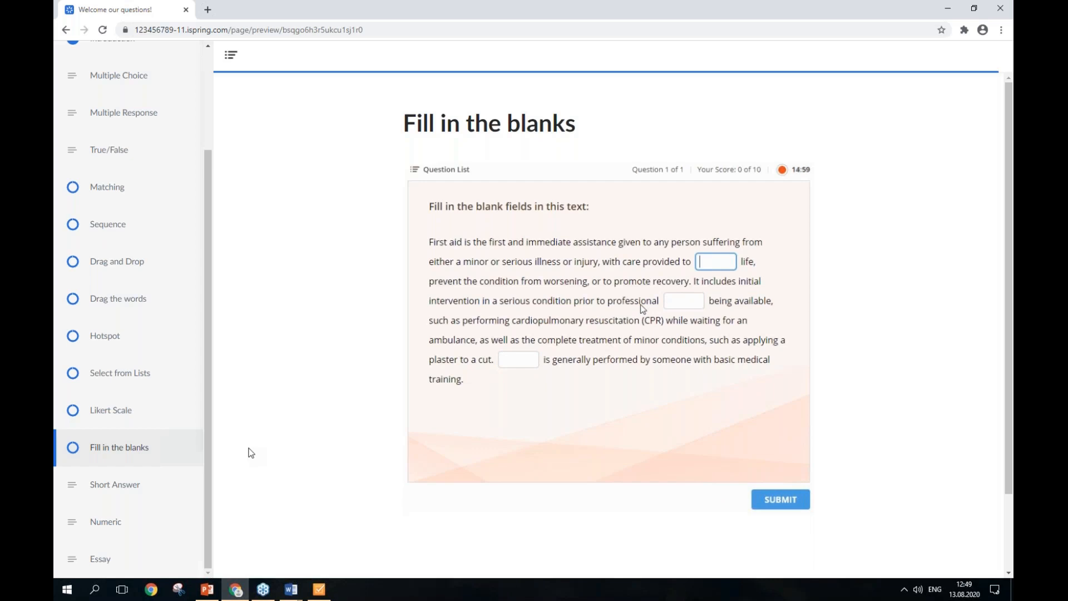
text(preserve)
click(672, 303)
text(h)
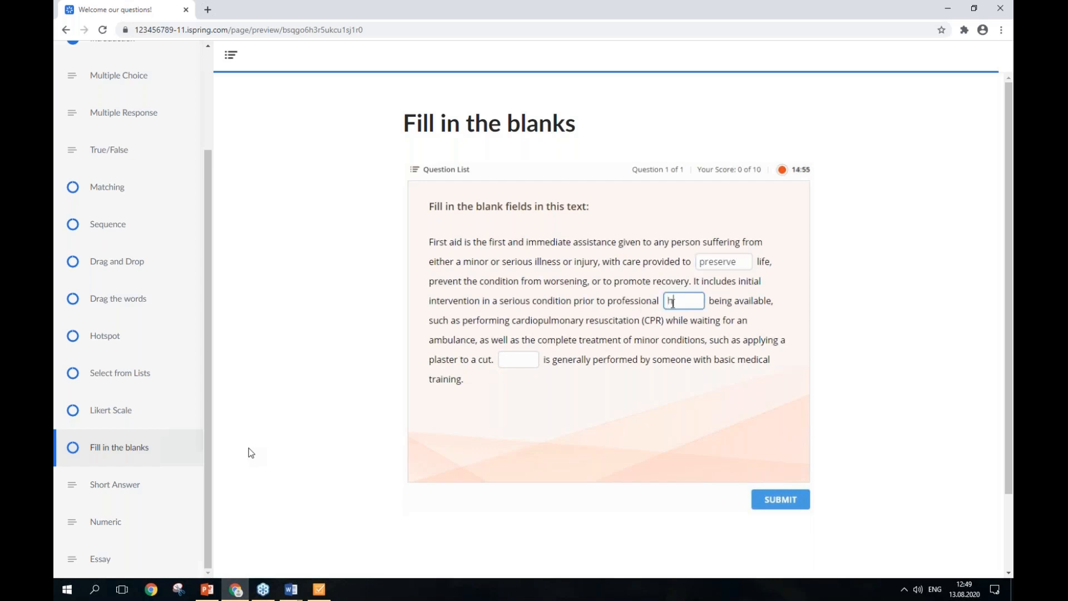
text(elp)
click(525, 361)
text(aid)
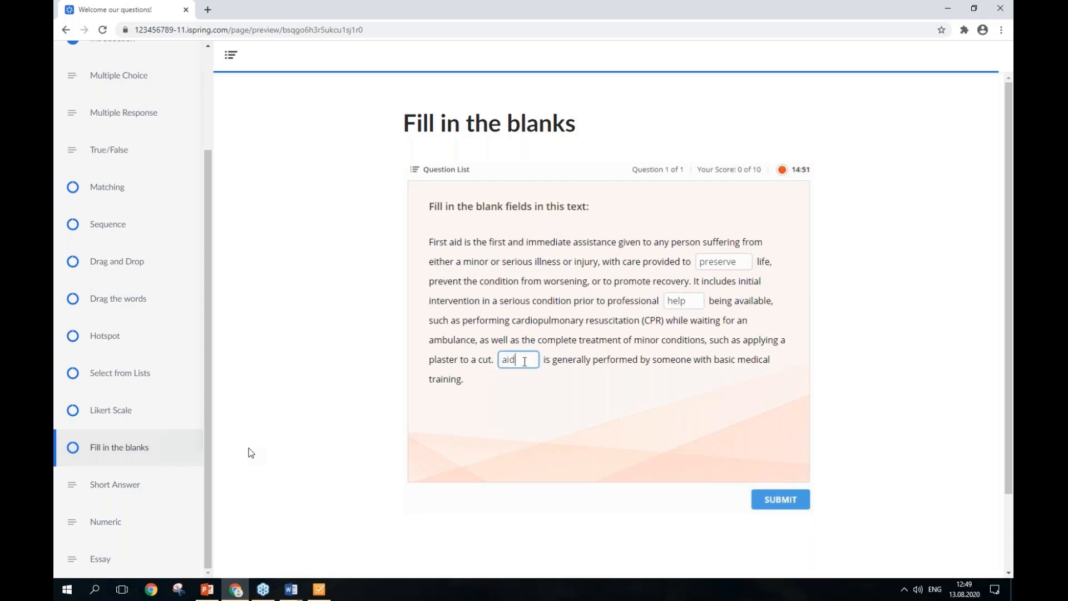
click(770, 500)
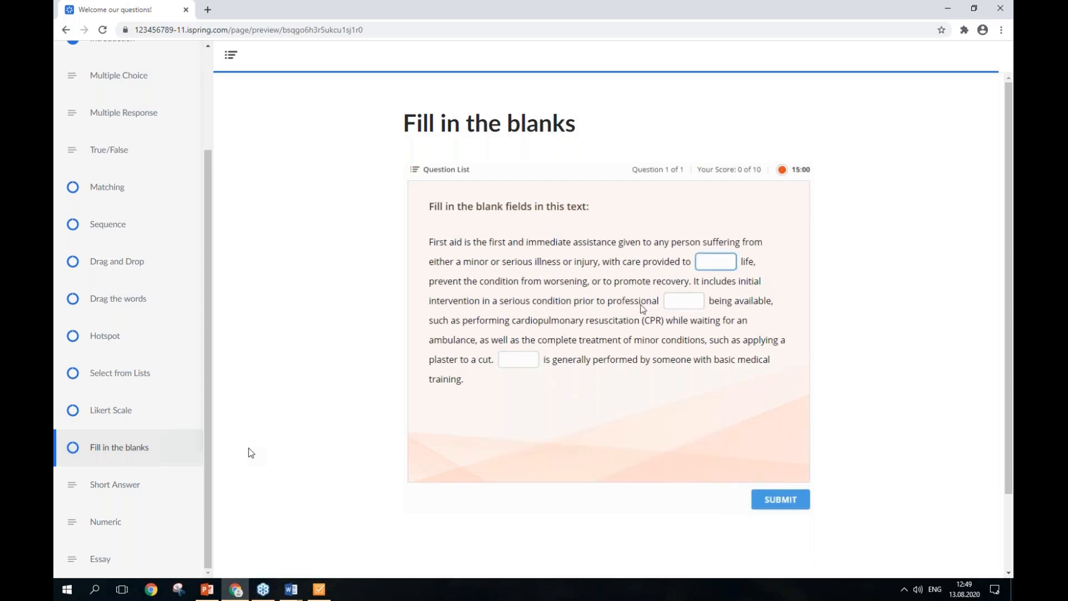
text(preserve)
click(673, 302)
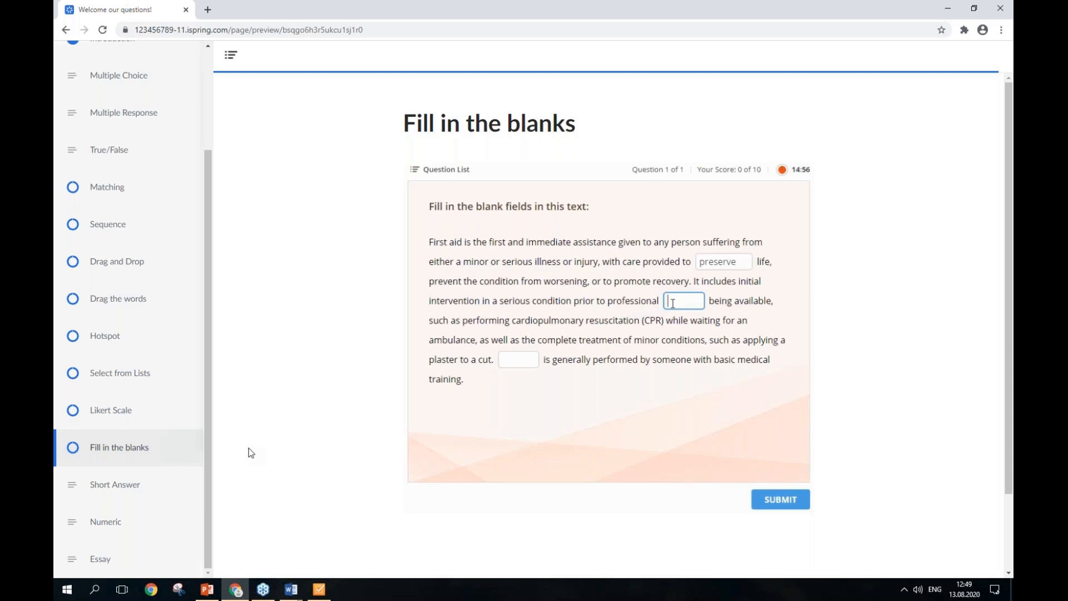
text(help)
- Return to iSpring QuizMaker and insert a Fill in the Blanks question into the Type In group
click(319, 590)
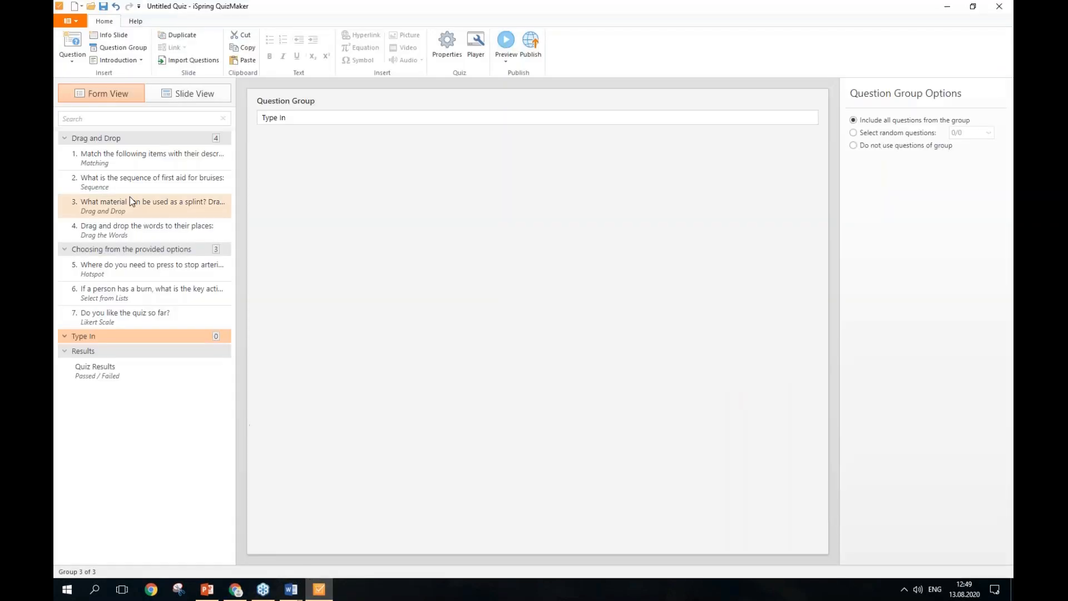
click(75, 59)
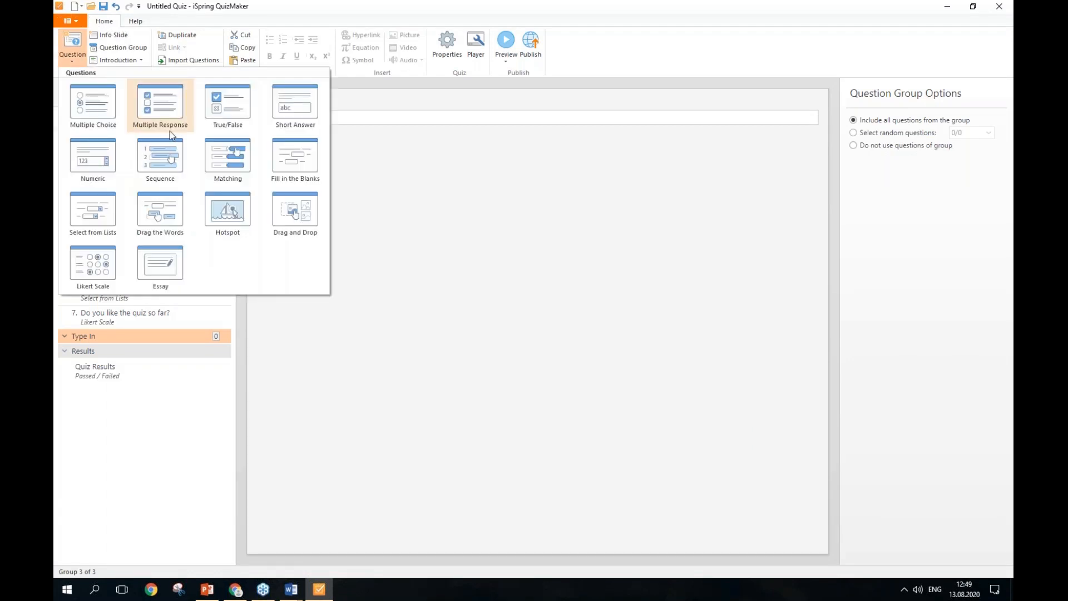
click(298, 158)
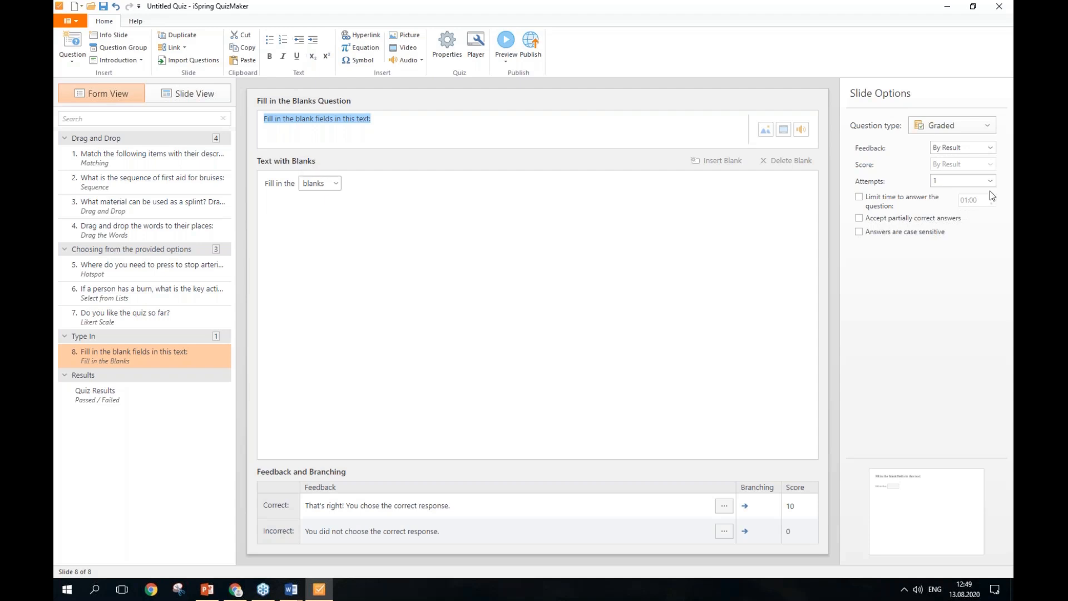
- Replace the default blanks text with the passage from Word beginning "First aid is the first and immediate assistance given to any person"
key(alt+Tab)
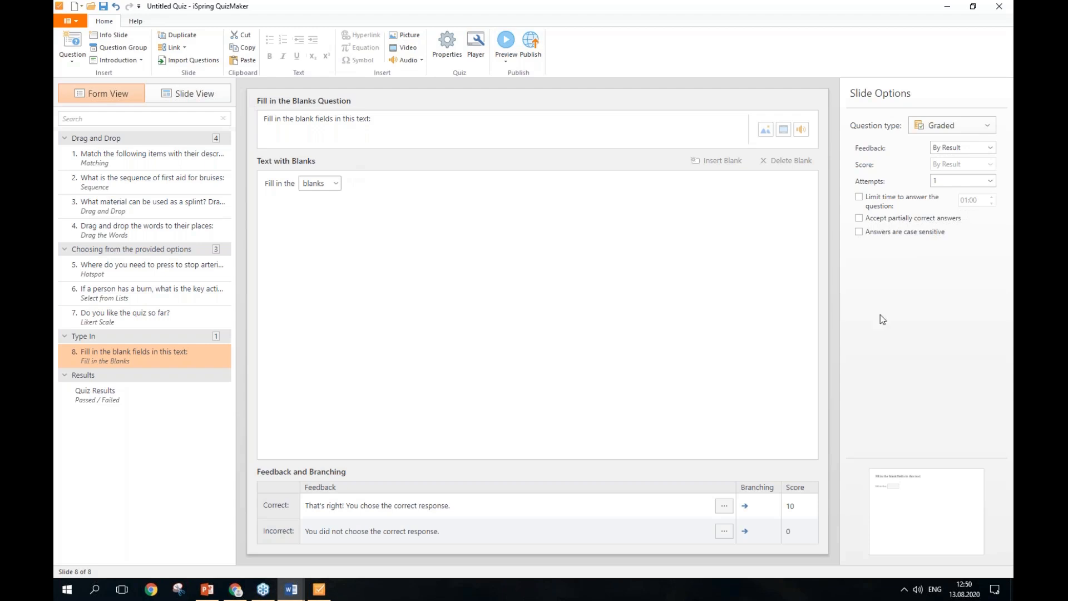
drag(487, 213, 260, 180)
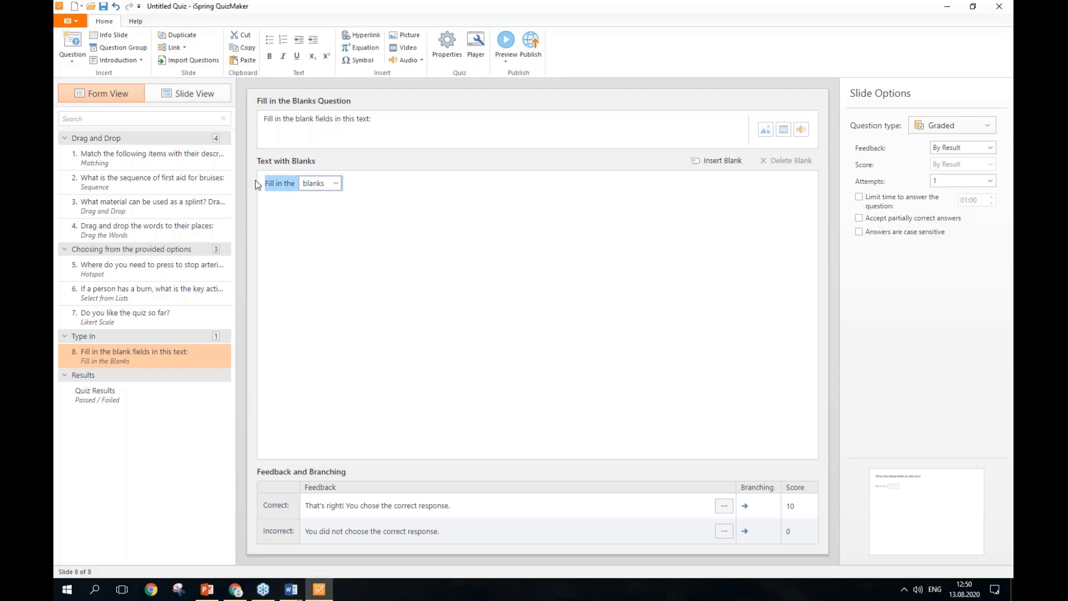
key(Delete)
text(First aid is the first and immediate assistance given to any person suffering from either a minor or serious illness or injury, with care provided to [ preserve ] life, prevent the condition from worsening, or to promote recovery. It includes initial intervention in a serious condition prior to professional [ medical help ] being available, such as performing cardiopulmonary resuscitation (CPR) while waiting for an ambulance, as well as the complete treatment of minor conditions, such as applying a plaster to a cut. [ First aid ] is generally performed by someone with basic medical training.)
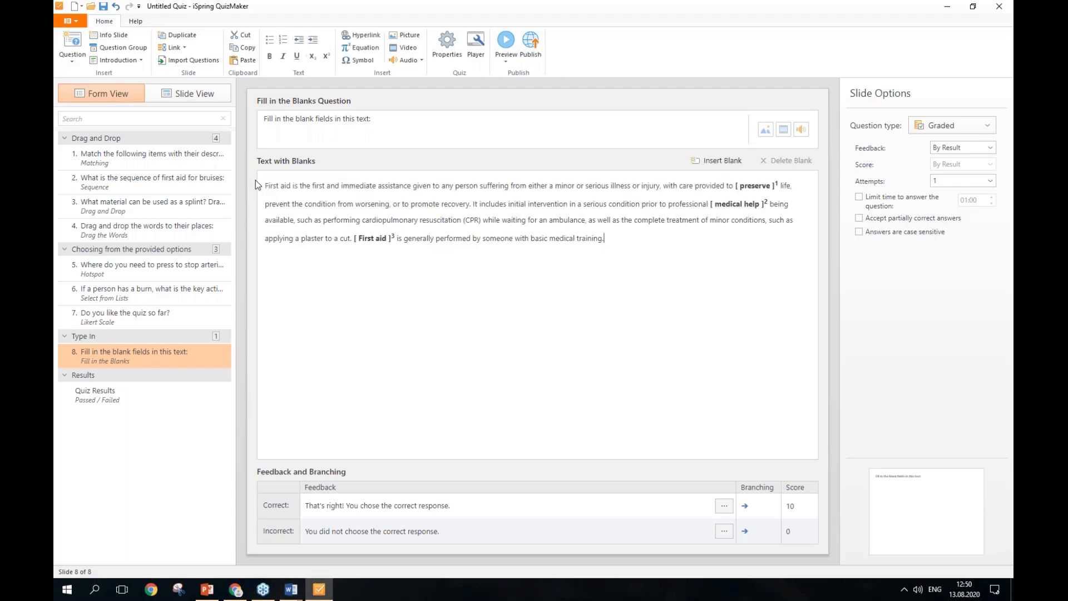
- Remove the brackets and number around "preserve" in the passage and turn the word into a blank
click(780, 185)
click(742, 184)
key(BackSpace)
key(BackSpace)
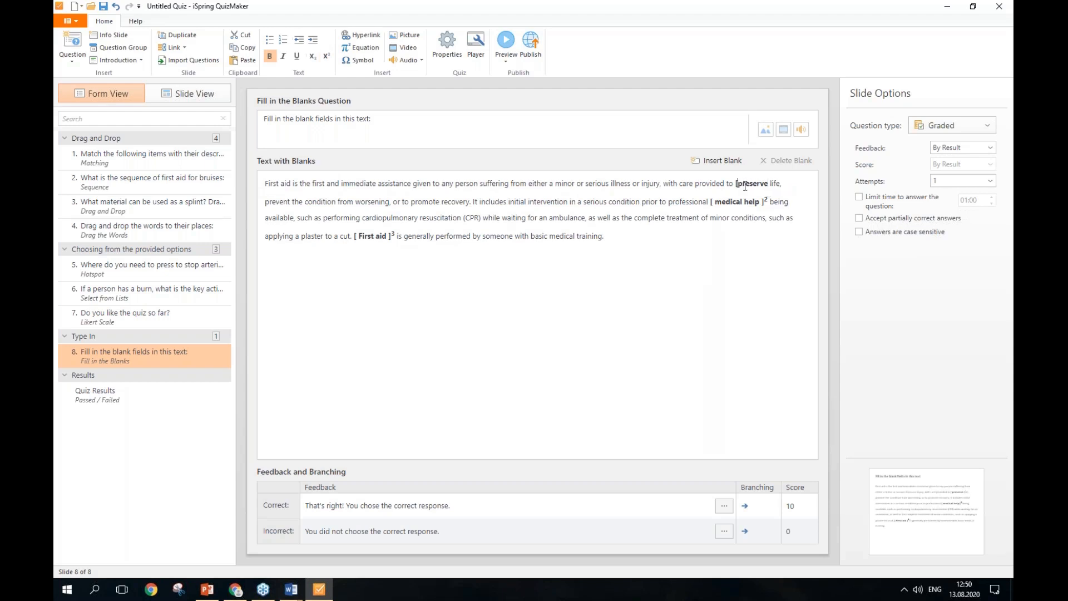
drag(766, 183, 739, 187)
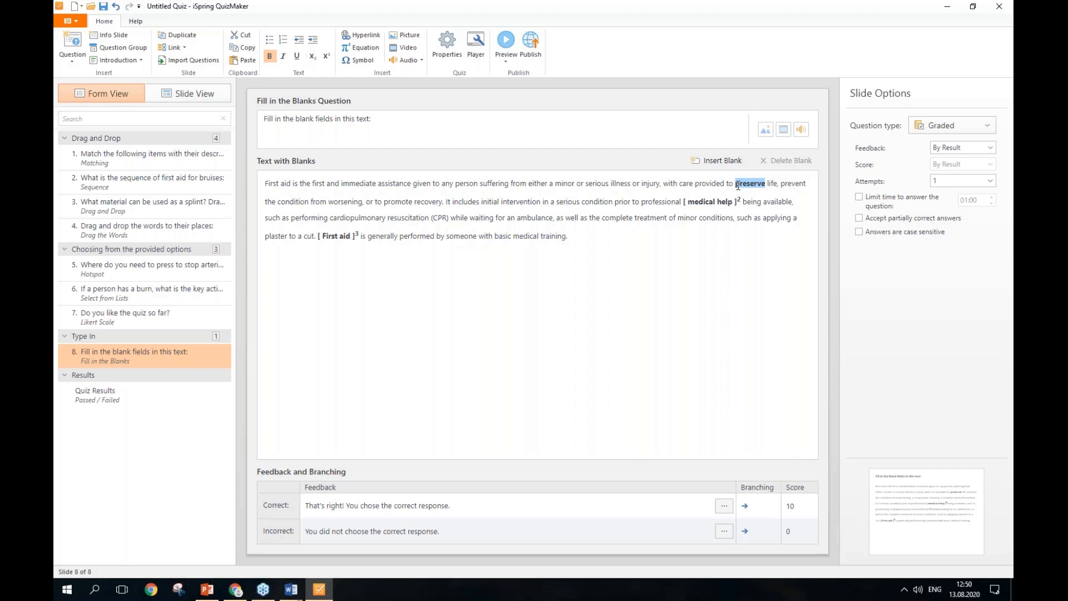
click(721, 161)
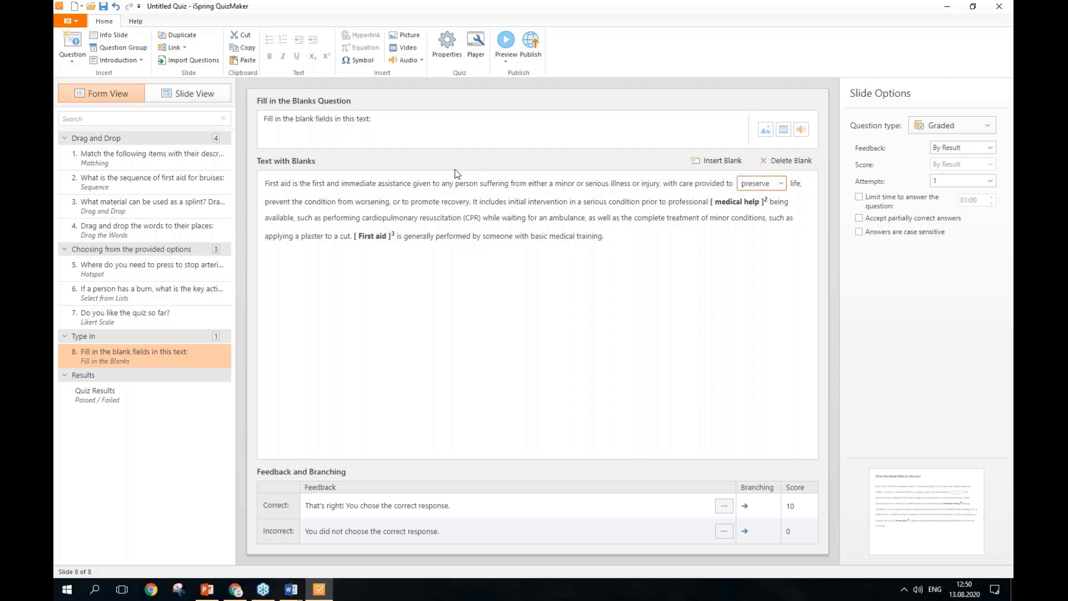
- Strip the brackets and number from "medical help" and convert the phrase into a blank
mouse_move(716, 202)
mouse_down()
mouse_move(756, 201)
mouse_move(713, 203)
mouse_up()
key(BackSpace)
key(BackSpace)
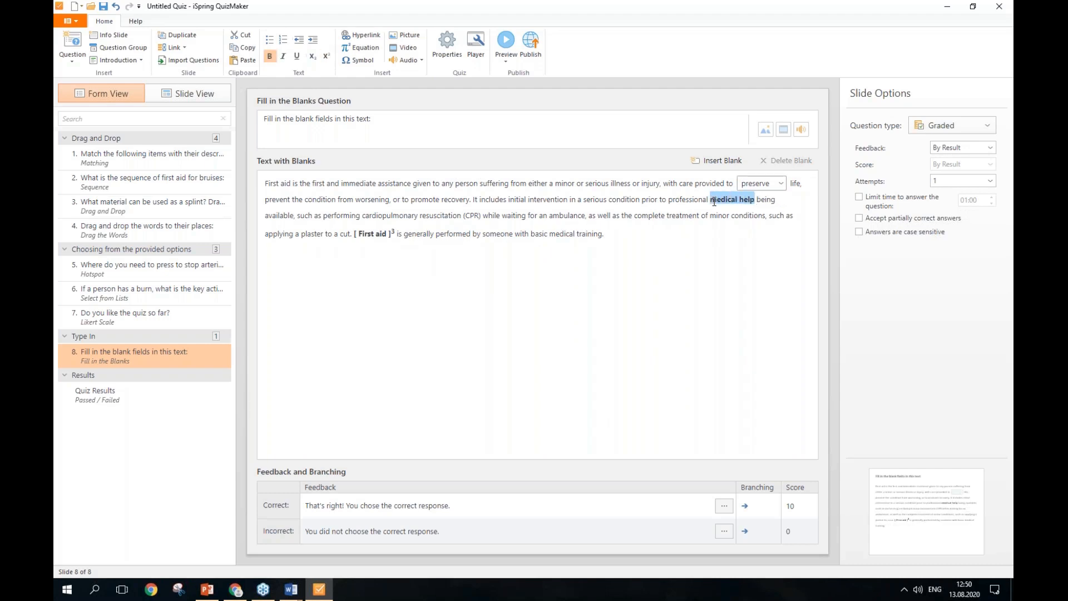
key(Insert)
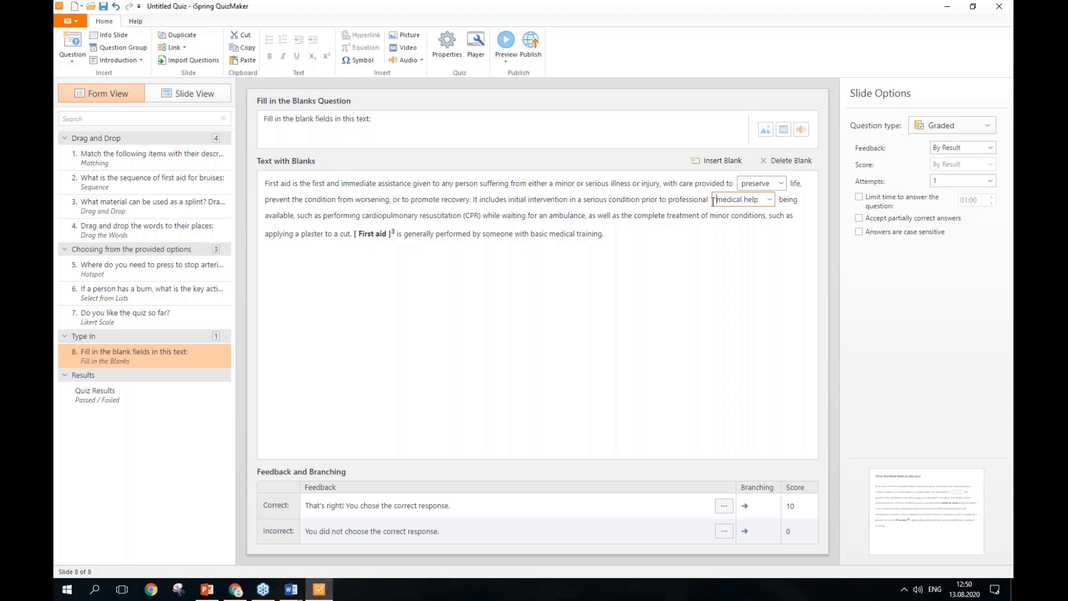
- Clear the brackets and number around the bold "First aid" in the last sentence and make it a blank
drag(396, 232, 354, 233)
click(358, 235)
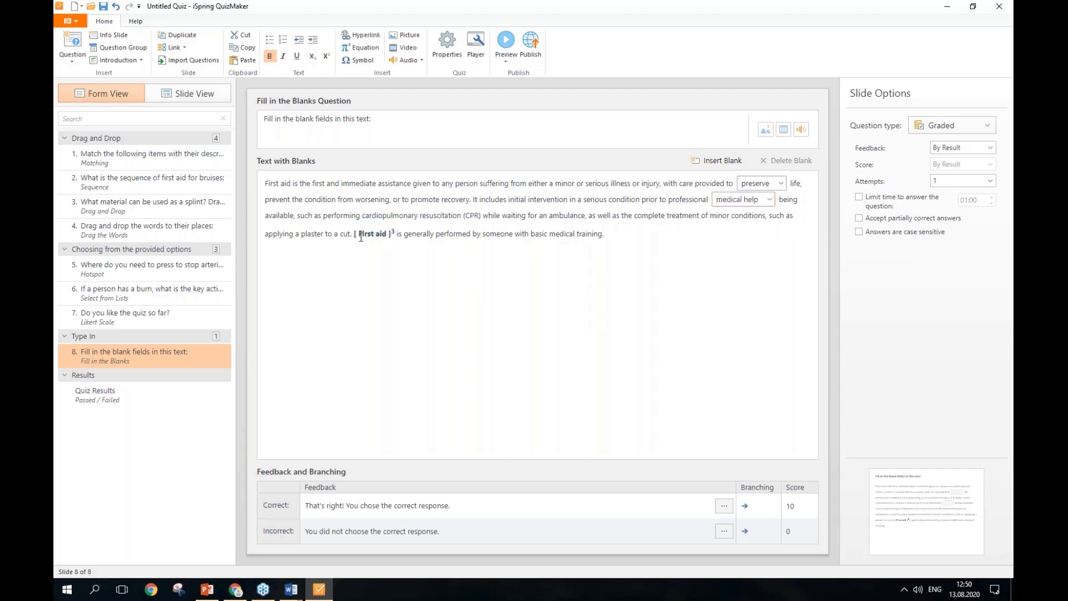
key(BackSpace)
key(BackSpace)
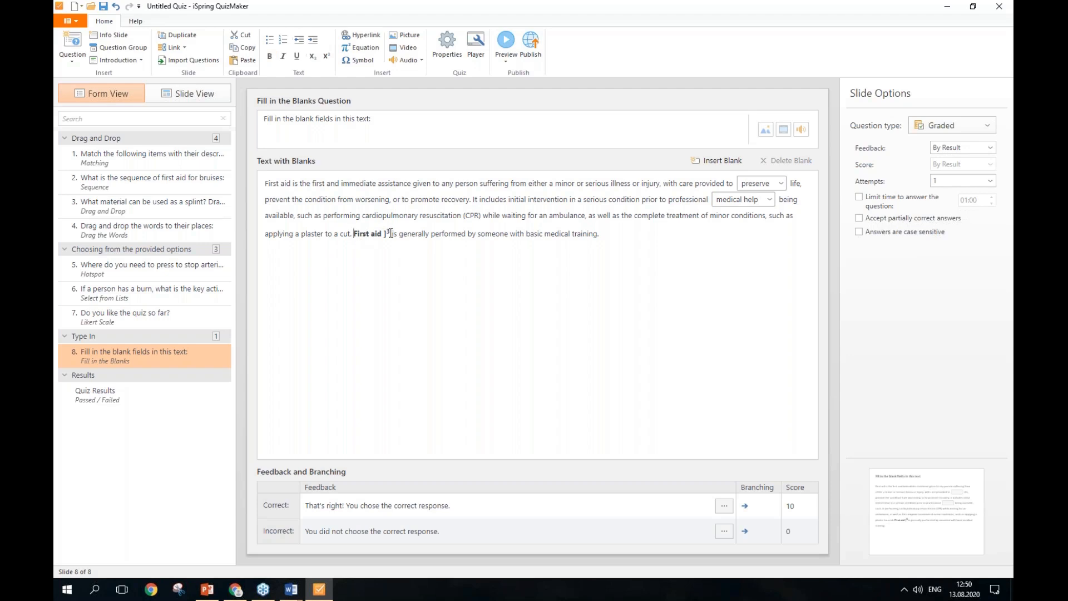
click(390, 233)
key(BackSpace)
key(BackSpace)
key(BackSpace)
drag(383, 232, 354, 230)
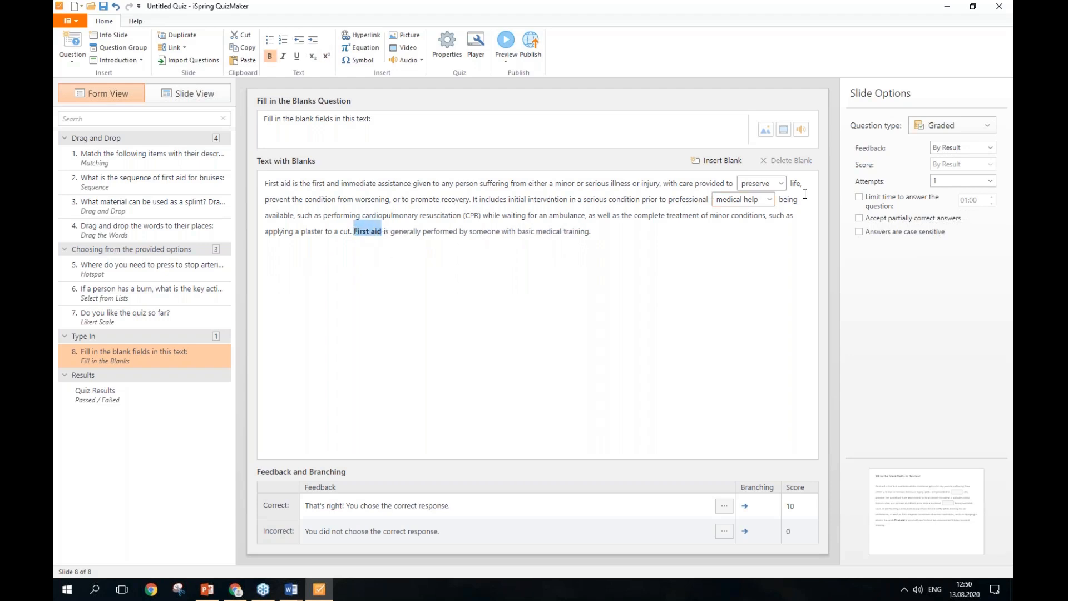
click(691, 163)
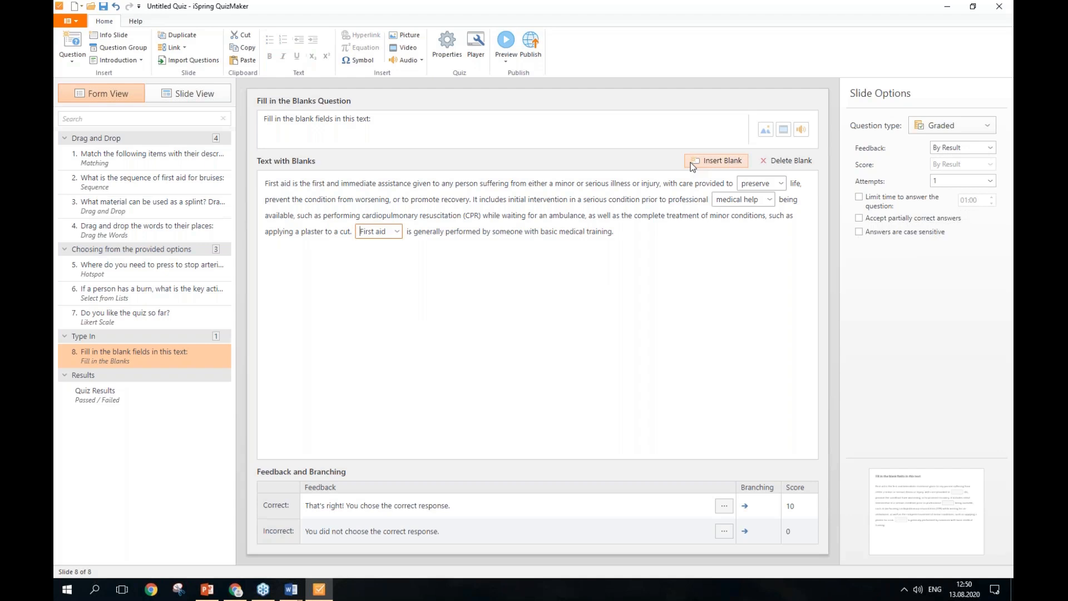
- Make the question's answers case sensitive and limit the time to answer it to 01:00
click(885, 235)
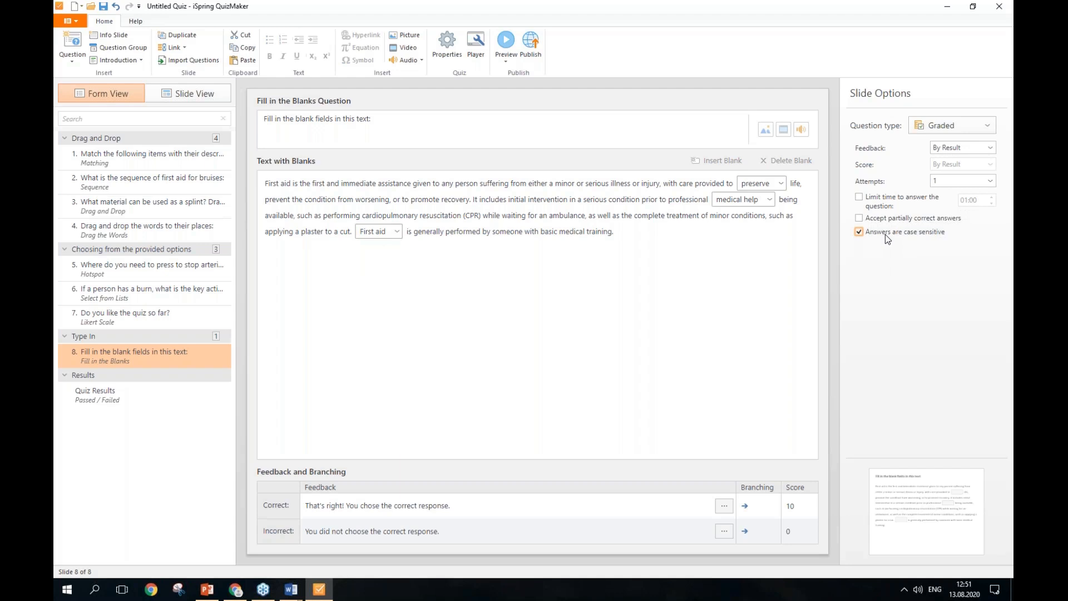
click(895, 201)
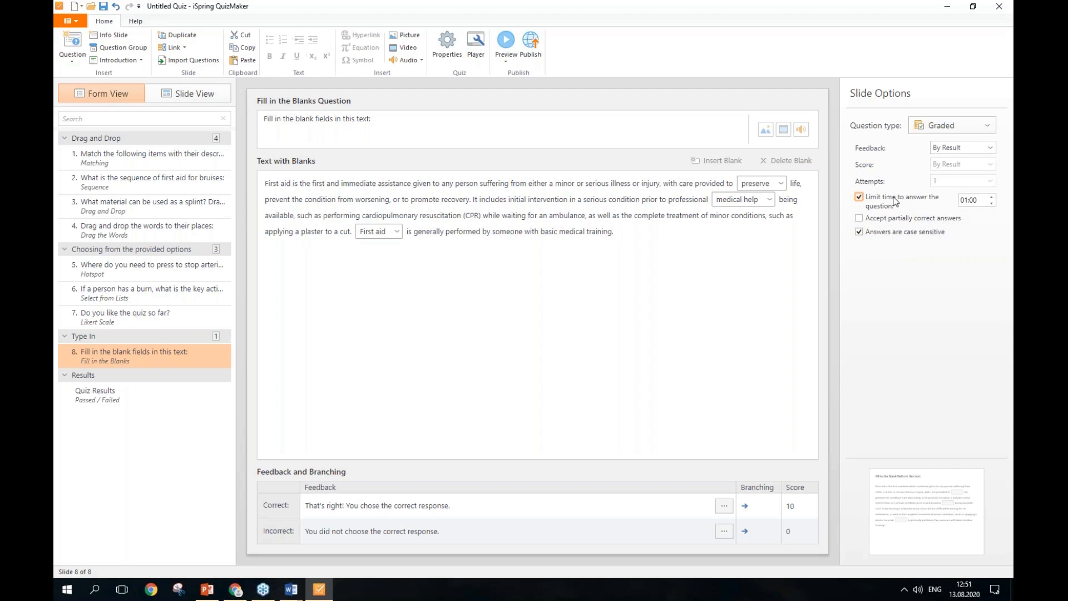
click(970, 202)
- Preview the Fill in the Blanks slide, accept the time notice, and submit "preserve", "help" and "aid" in the three blanks
click(506, 61)
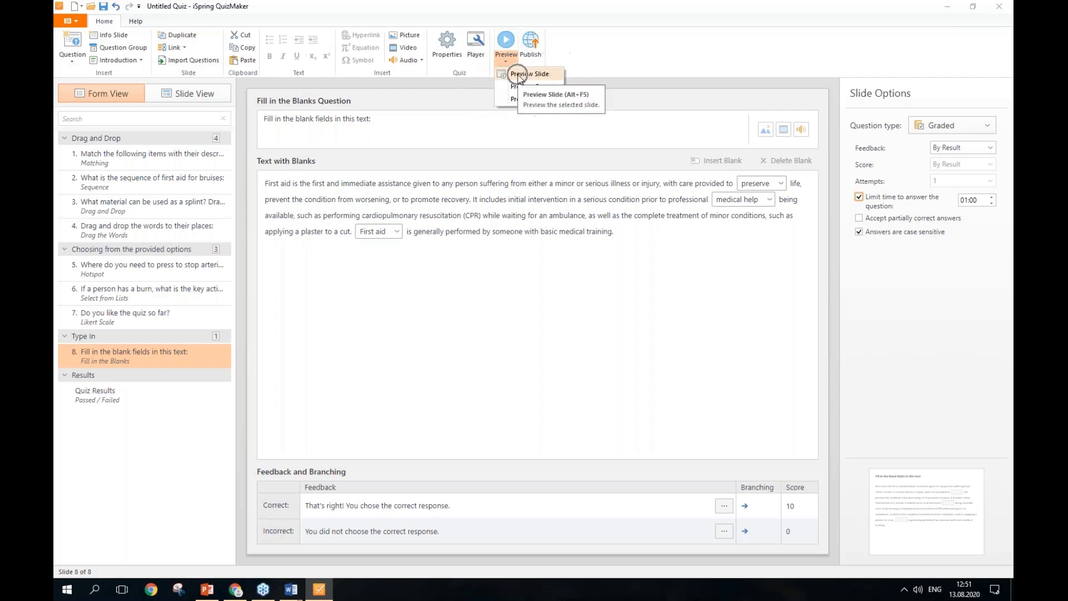
click(518, 74)
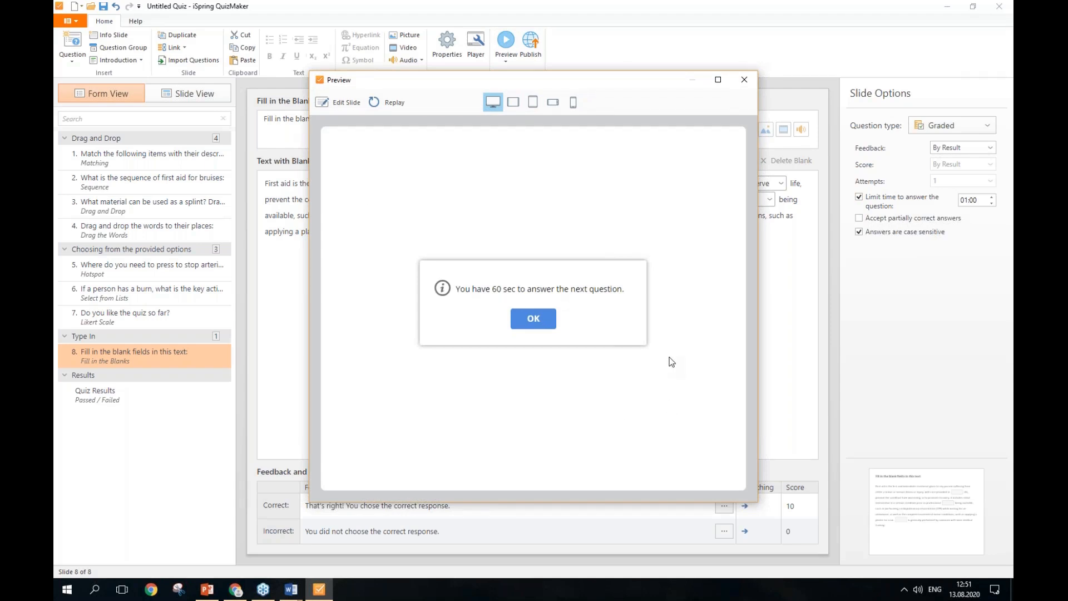
click(542, 325)
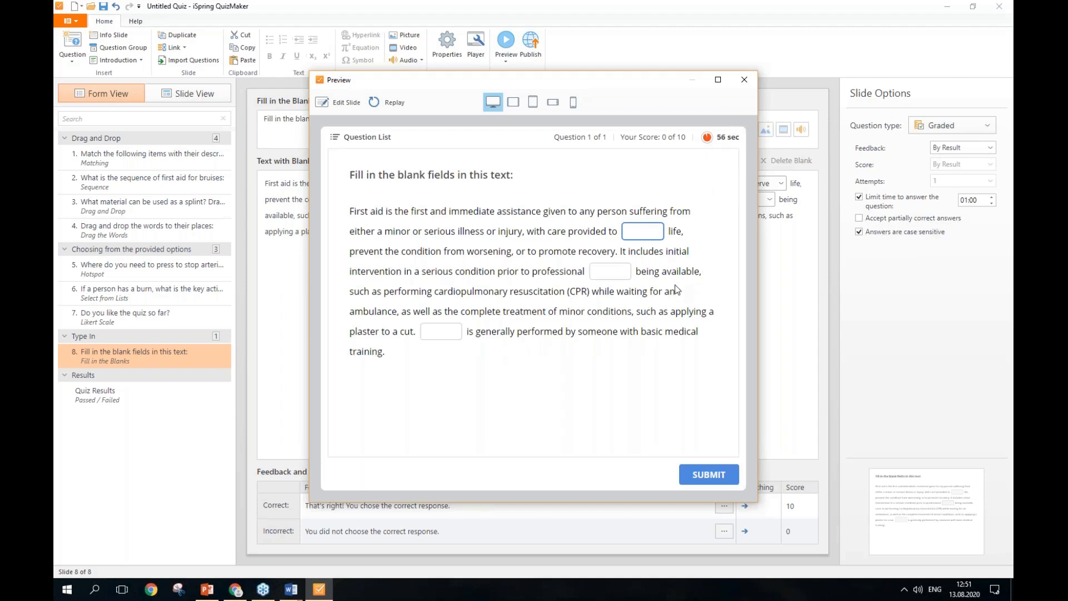
text(preserve)
click(599, 273)
text(help)
key(Tab)
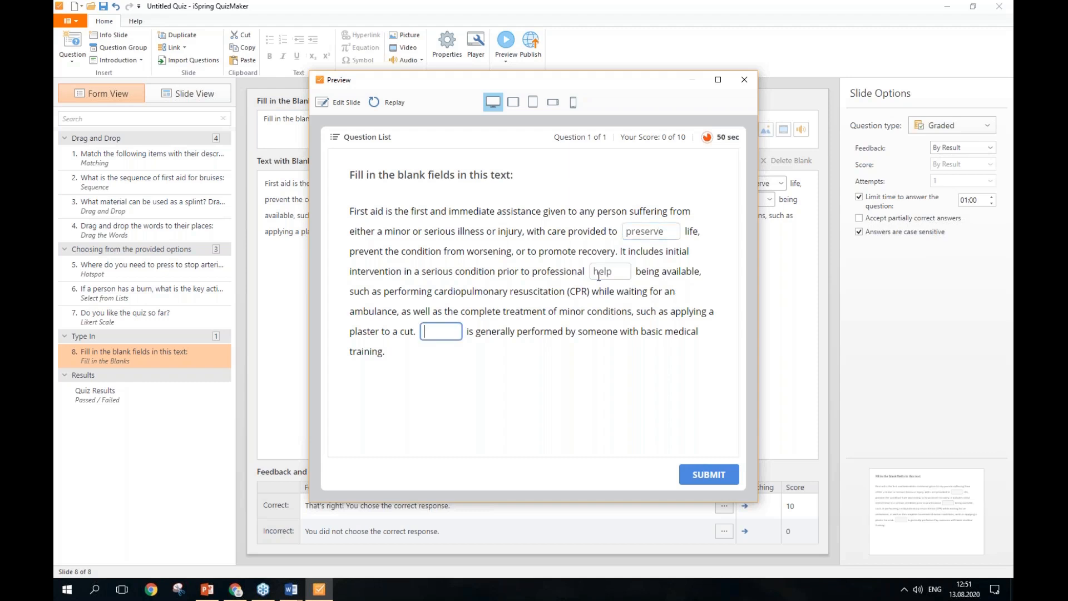
text(aid)
key(Return)
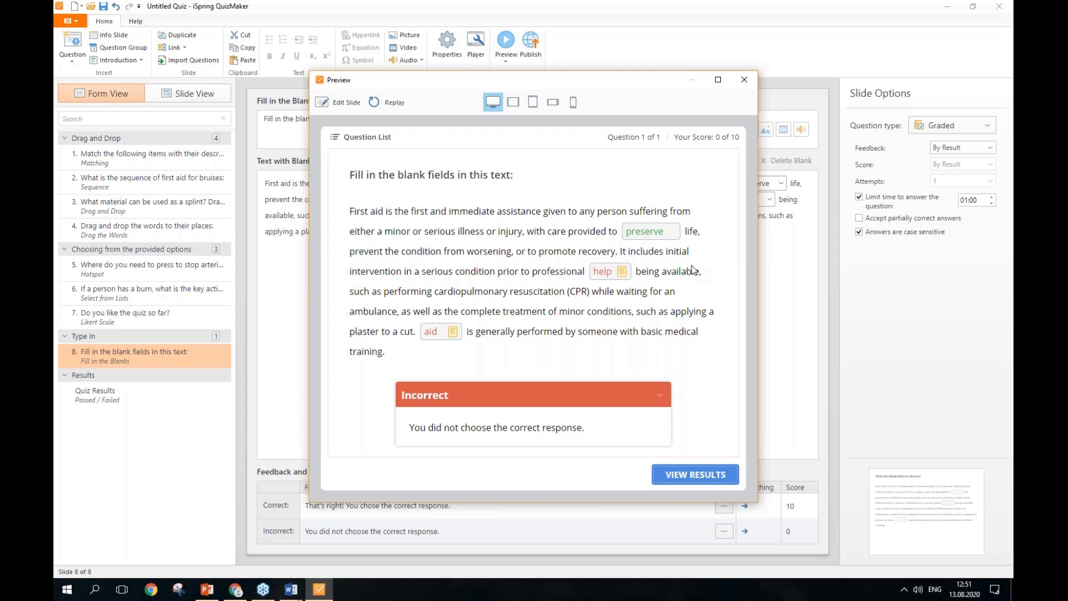
- Close the slide preview and switch to the sample course's Fill in the blanks page in Chrome
click(751, 85)
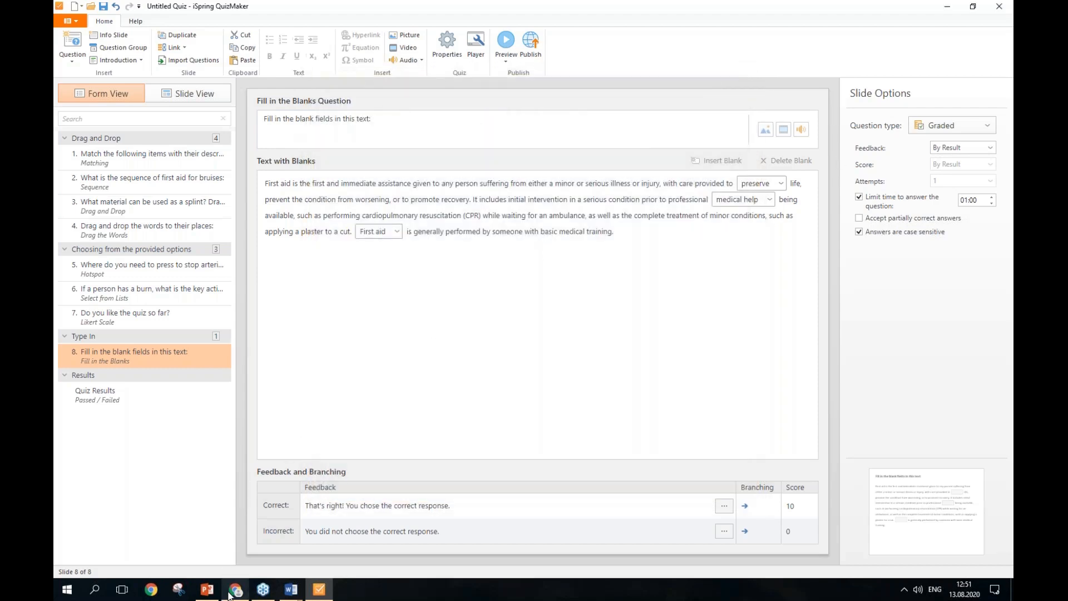
click(235, 590)
click(673, 303)
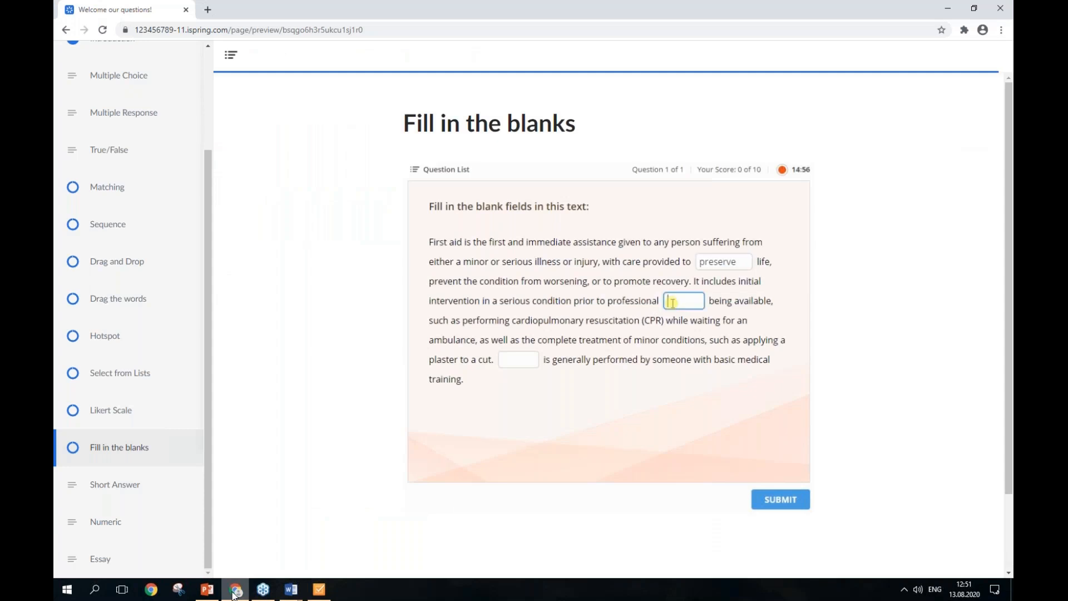
text(help)
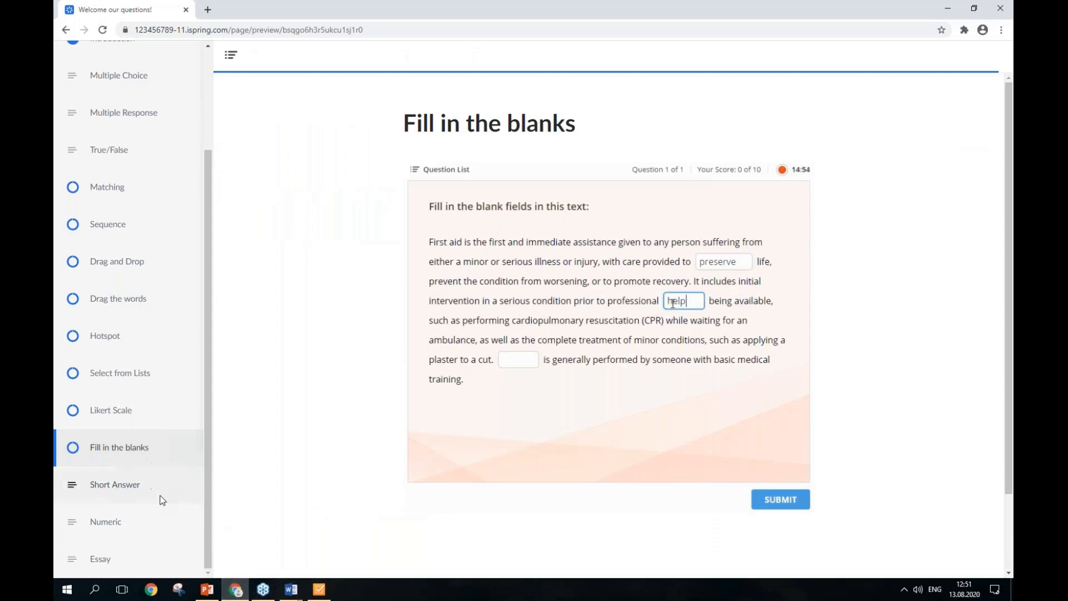
- Open the sample course's Short Answer page and examine how its question on mouth-to-mouth resuscitation of an infant is answered
click(161, 498)
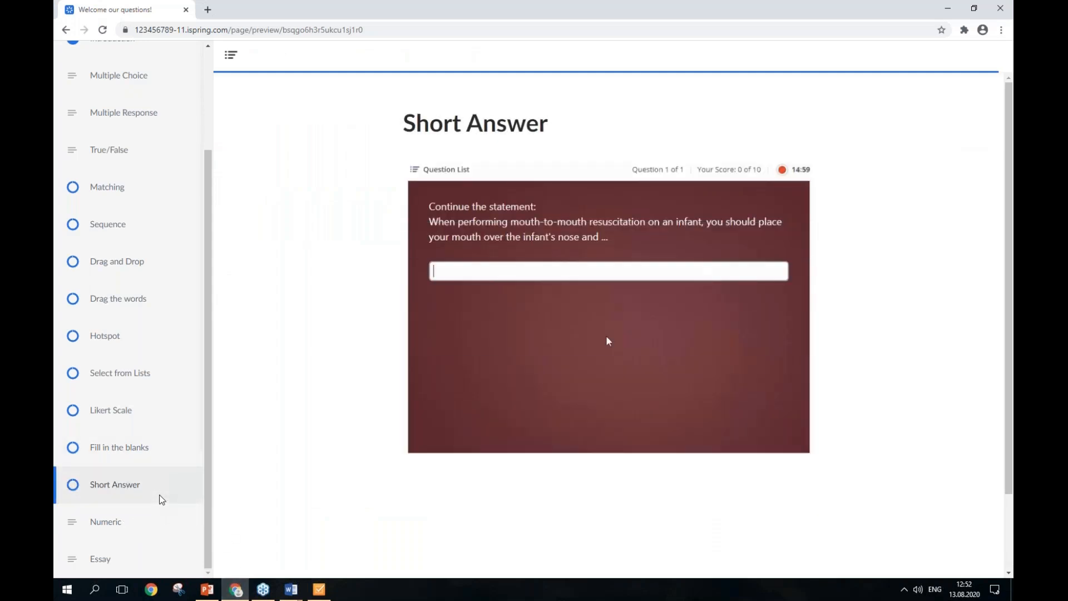
text(mouth)
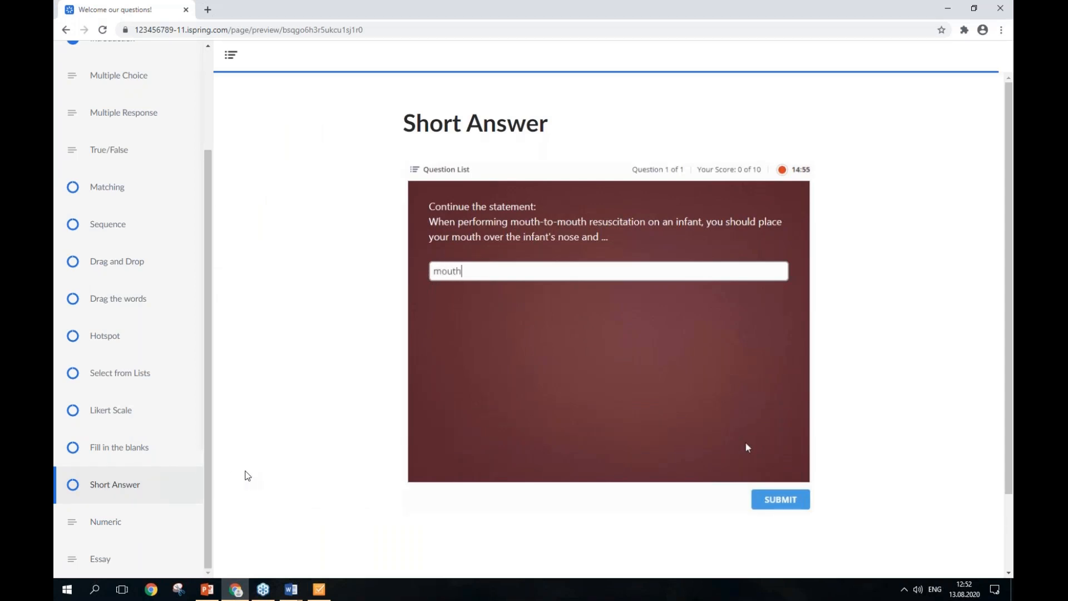
click(781, 500)
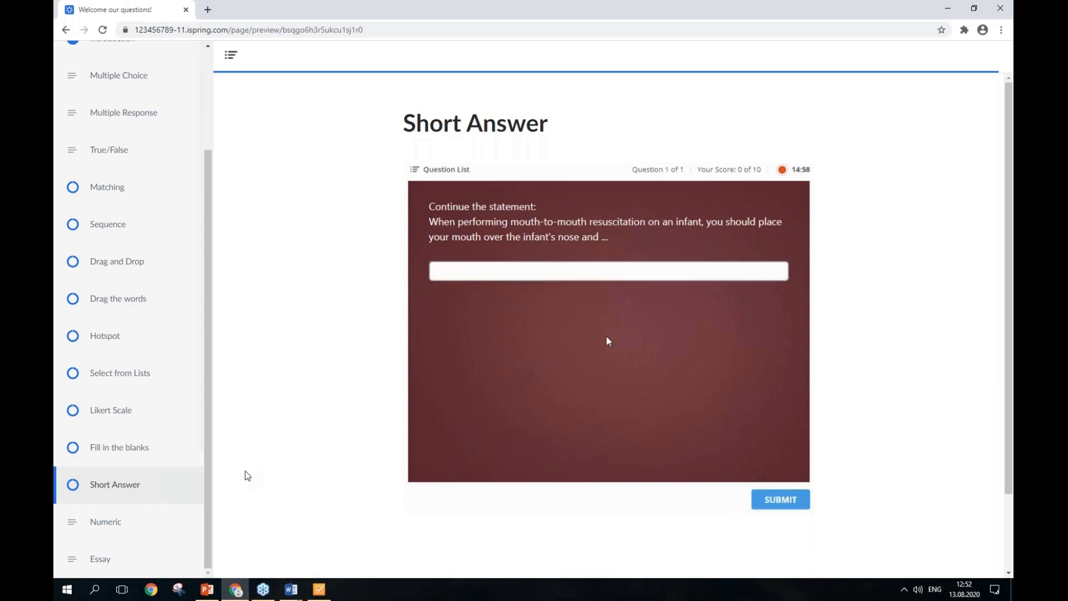
text(mouth)
click(782, 502)
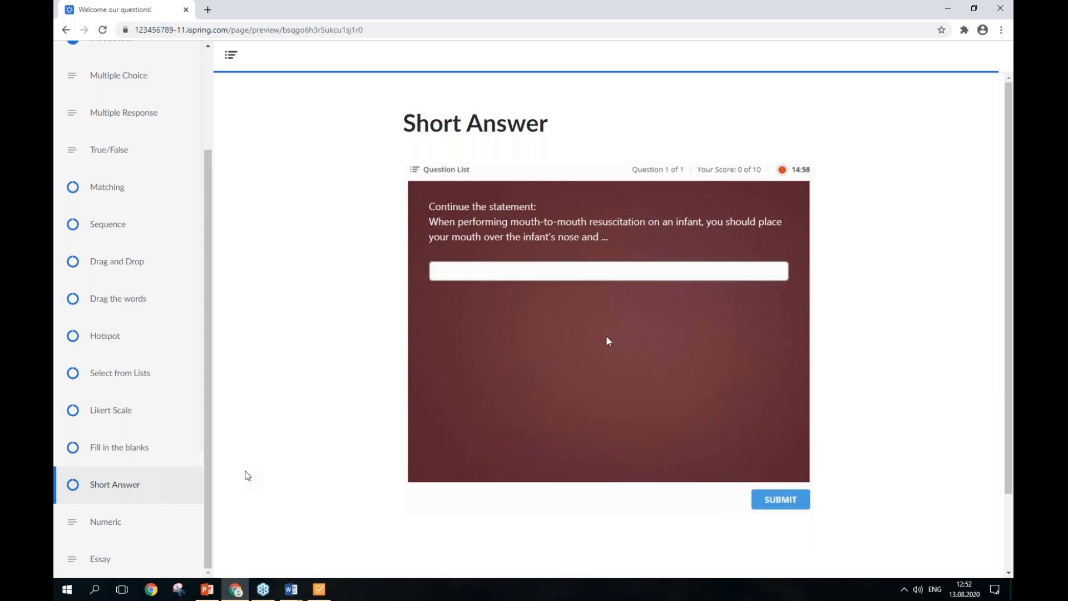
text(mouth)
click(781, 502)
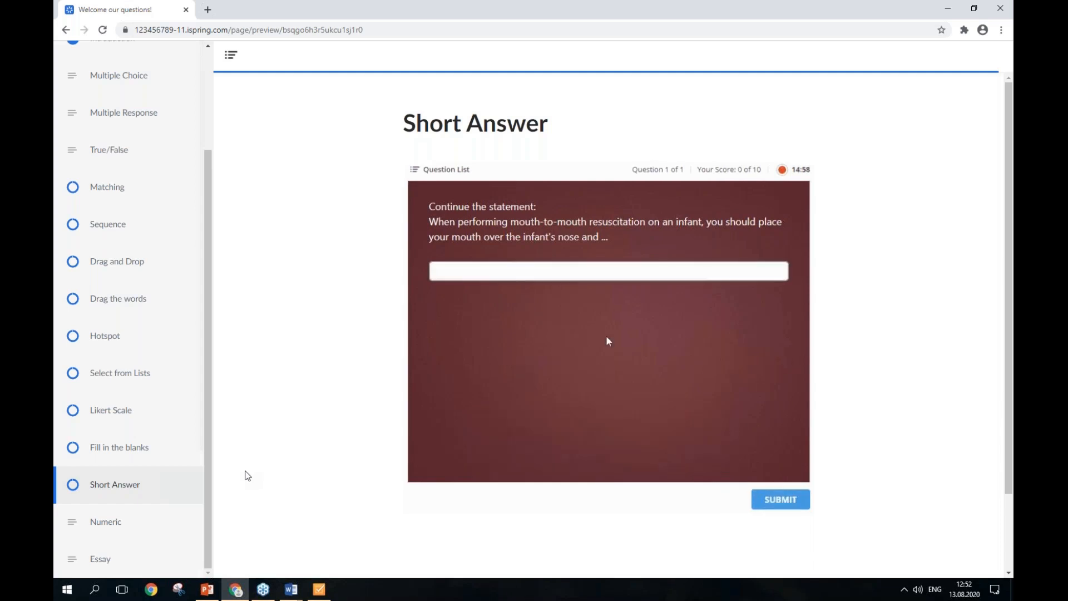
text(mouth)
click(781, 501)
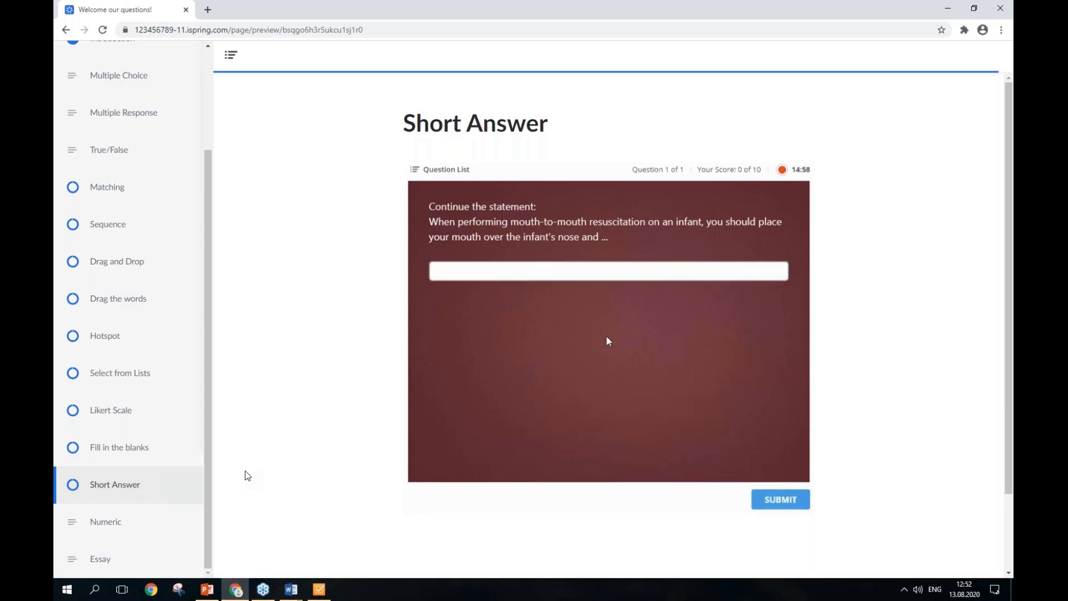
text(mouth)
click(782, 502)
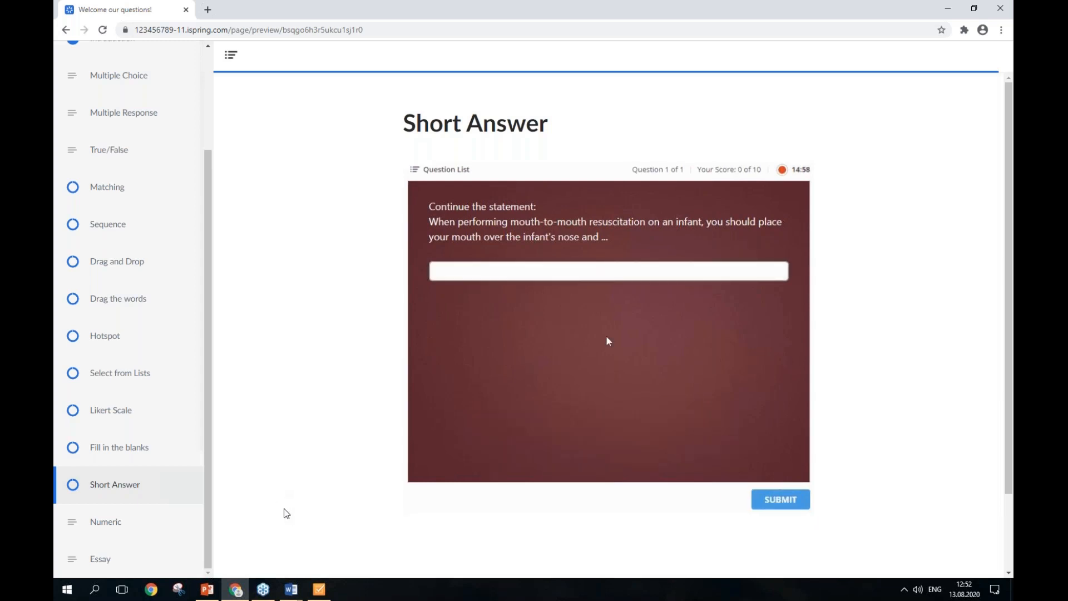
text(mout)
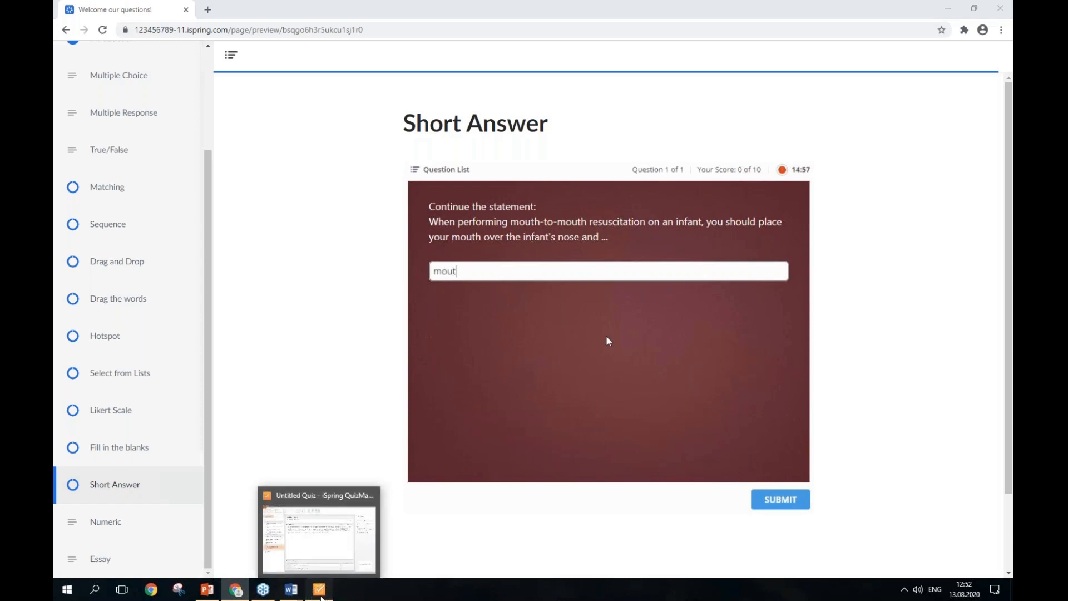
- Switch back to iSpring QuizMaker and add a Short Answer question to the Type In group
click(320, 592)
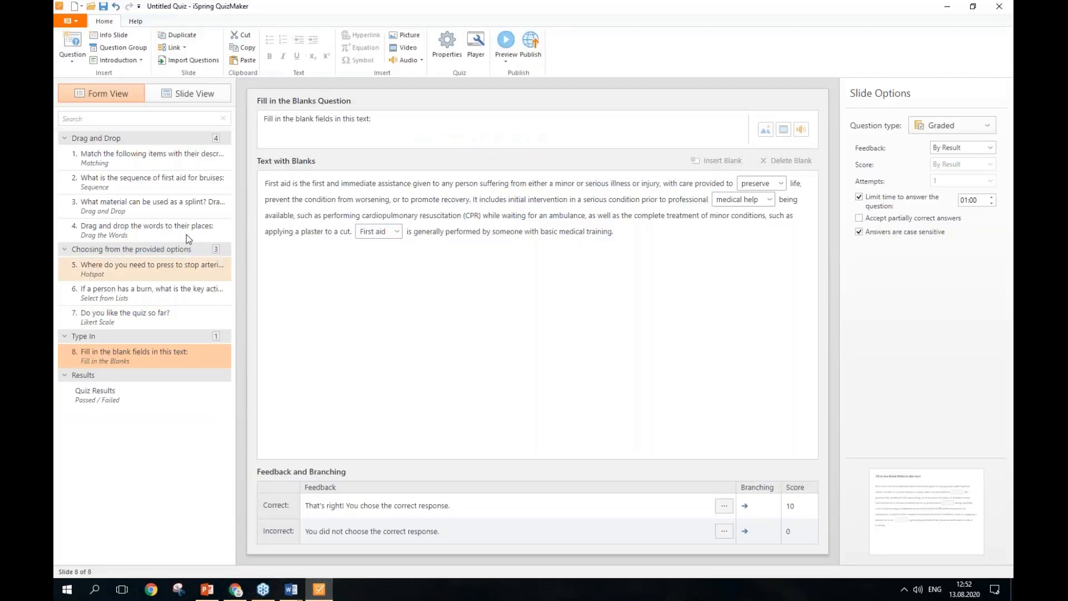
click(69, 56)
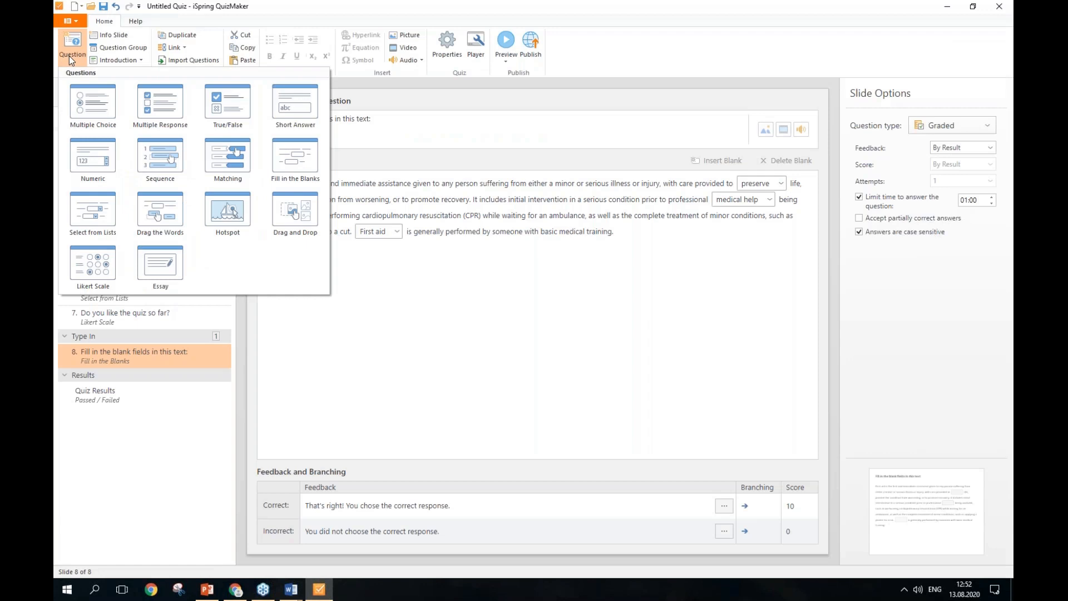
click(294, 104)
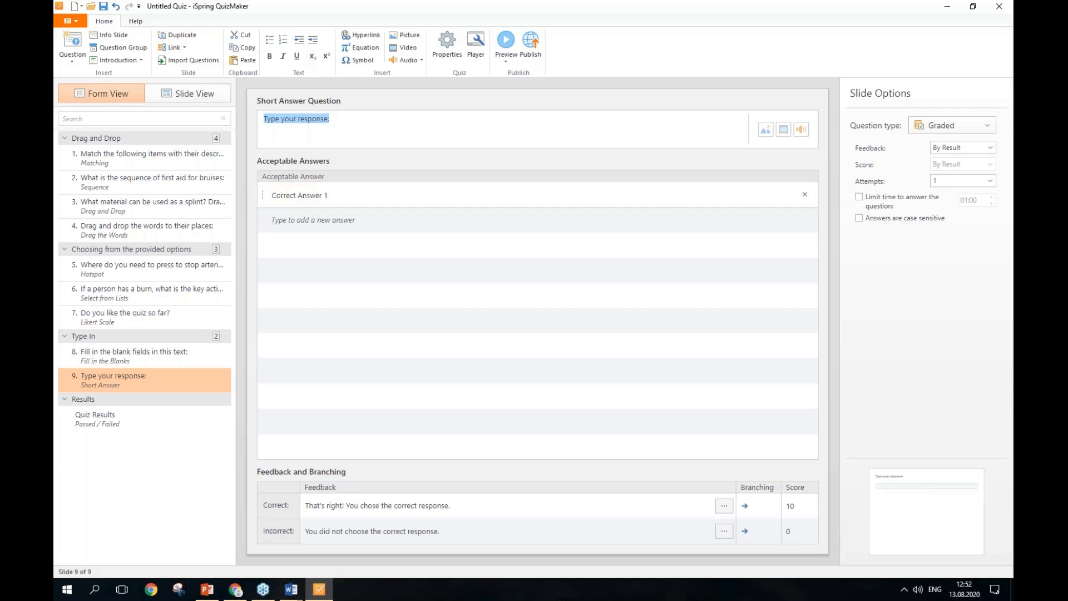
- Replace the question text with "Continue the statement: When performing mouth-to-mouth resuscitation on an infant, you should place your mouth over the infant's nose and ..."
key(alt+Tab)
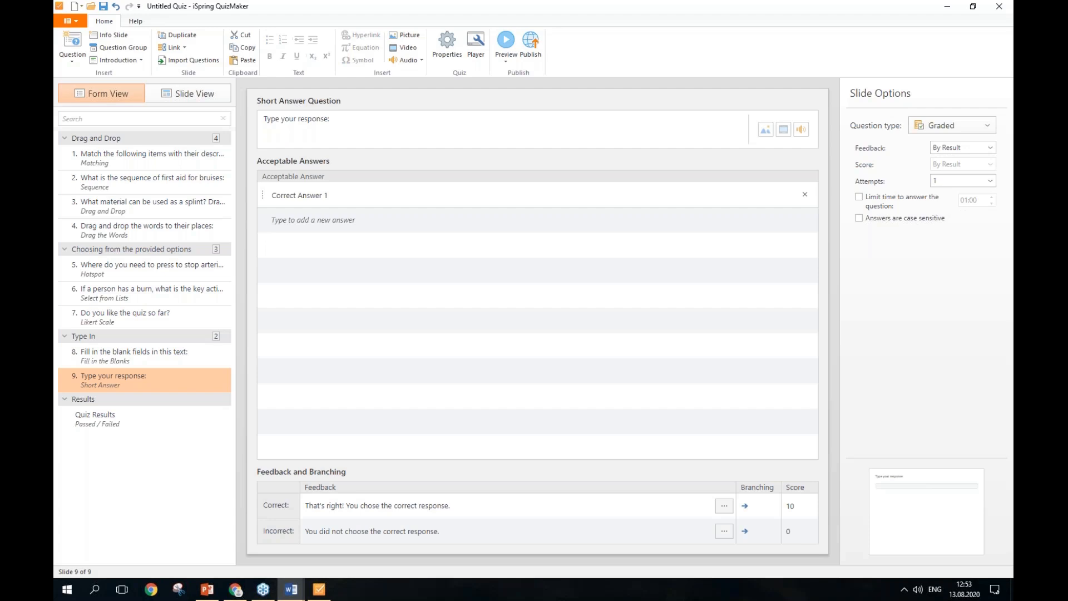
drag(367, 127, 264, 122)
text(Continue the statement: When performing mouth-to-mouth resuscitation on an infant, you should place your mouth over the infant's nose and ...)
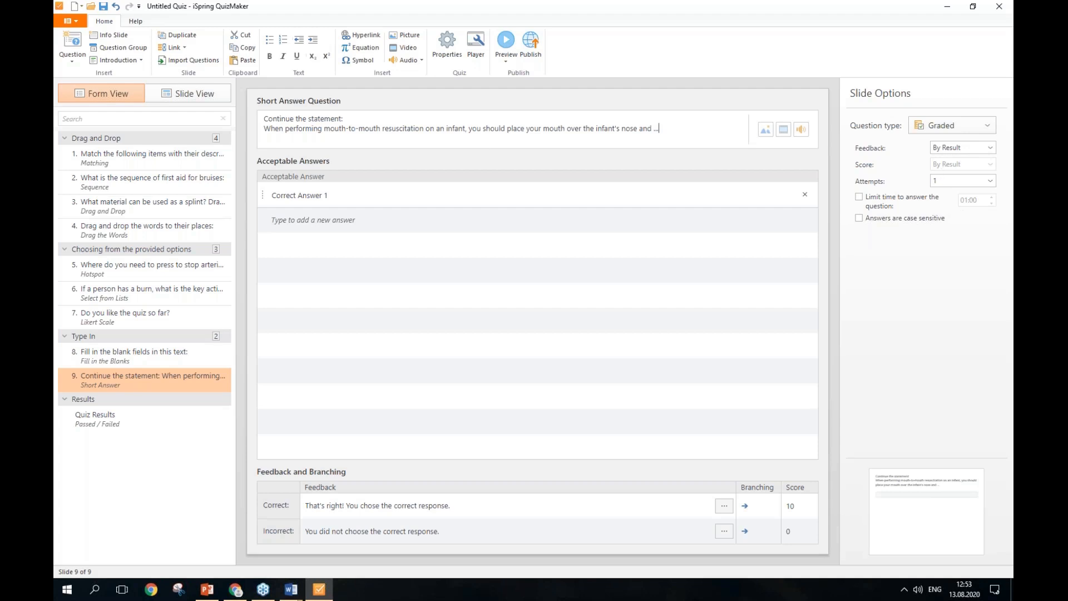
- Set the Short Answer question's only acceptable answer to "mouth"
key(alt+Tab)
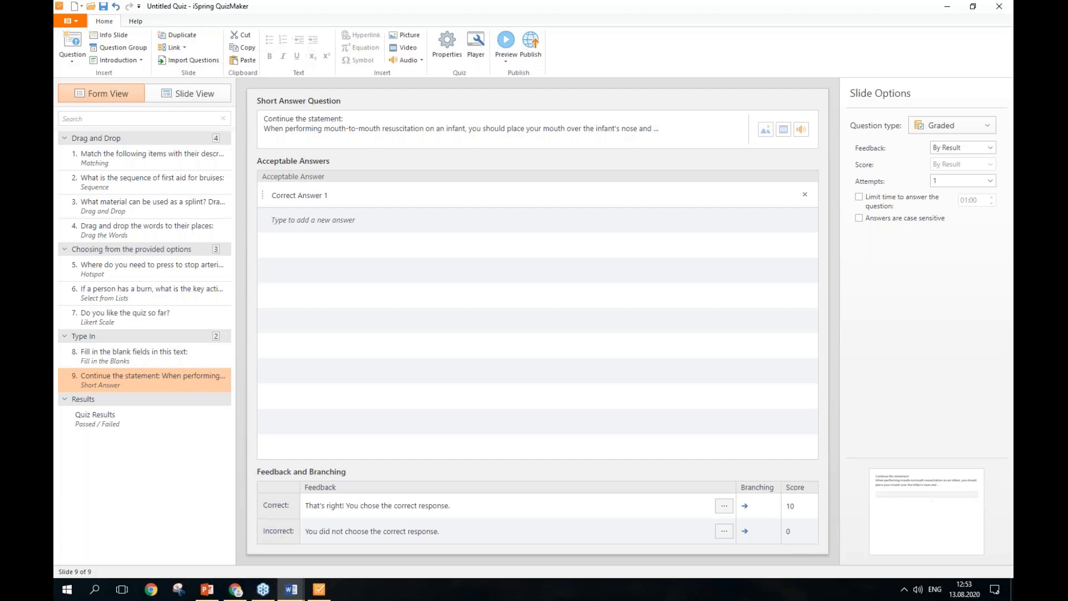
click(359, 196)
drag(370, 196, 270, 195)
text(mouth)
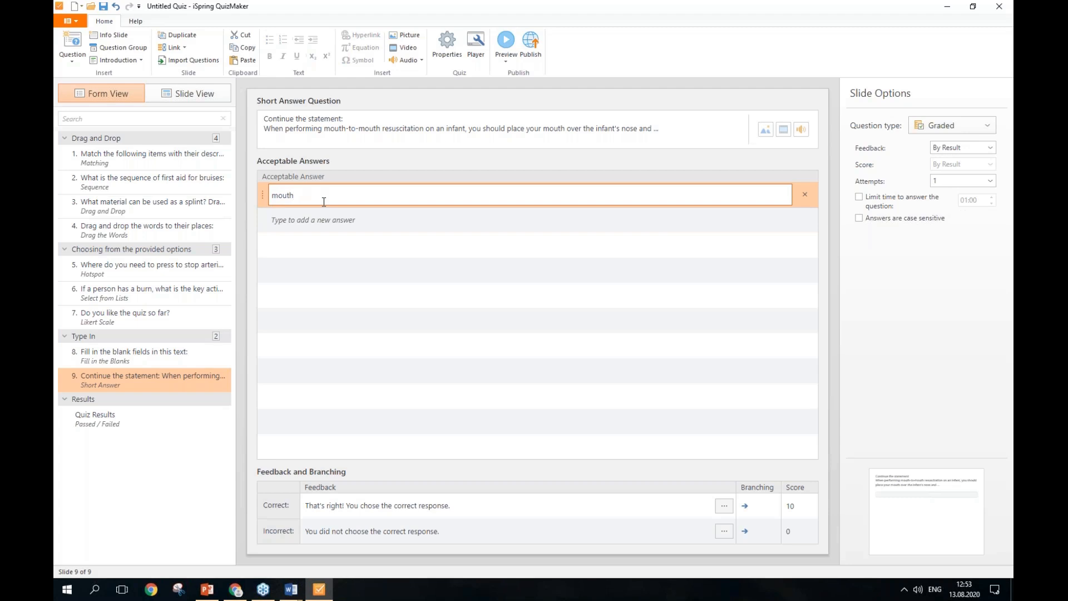
click(370, 217)
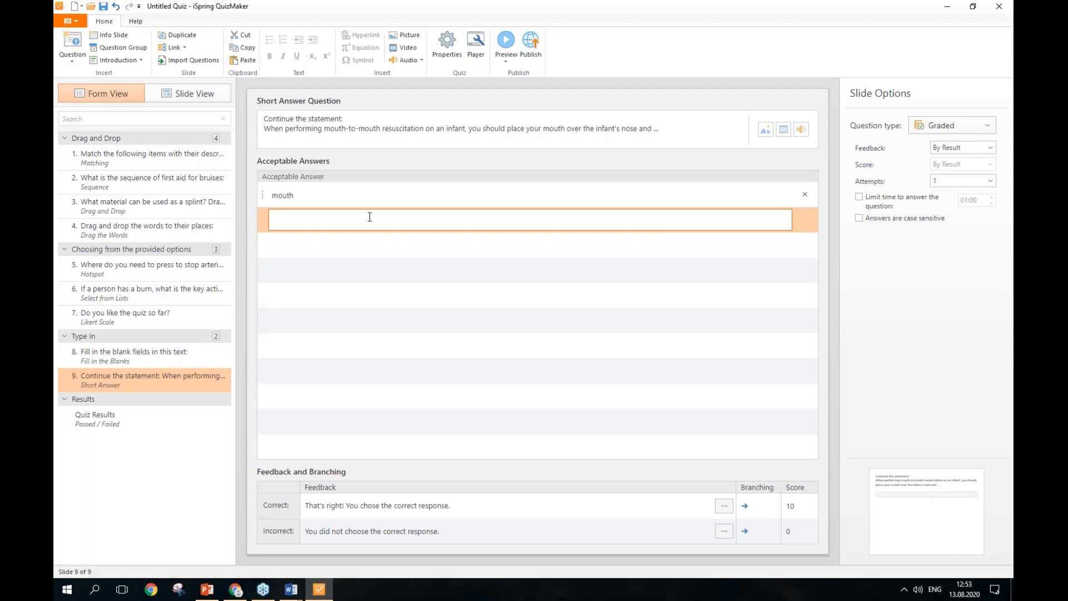
key(ctrl)
- Switch to the sample course in Chrome and examine the Numeric page's question about the number of burn degrees
click(242, 593)
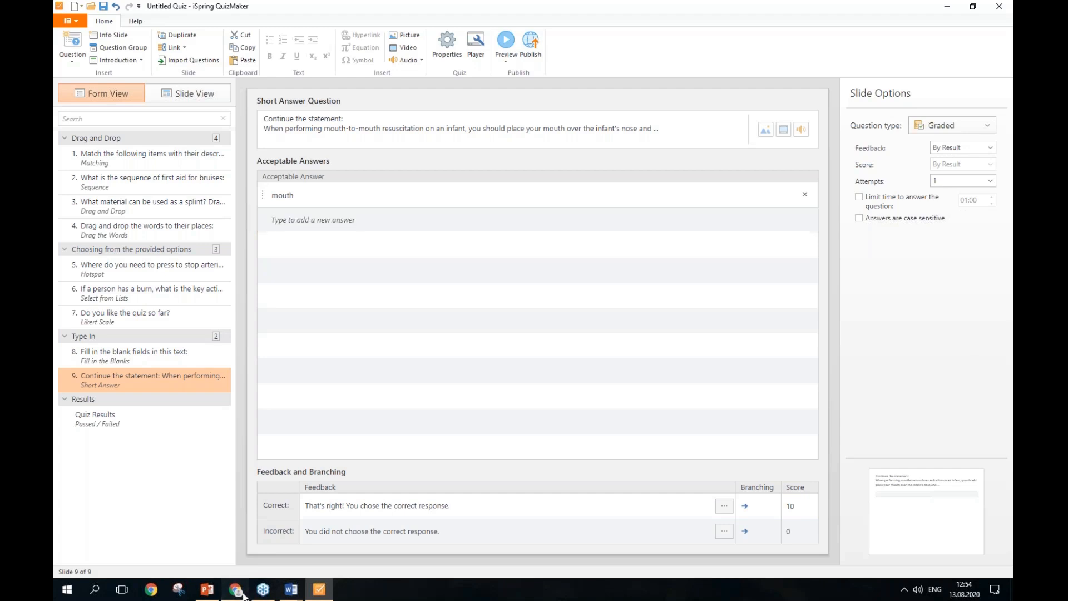
text(mouth)
click(155, 522)
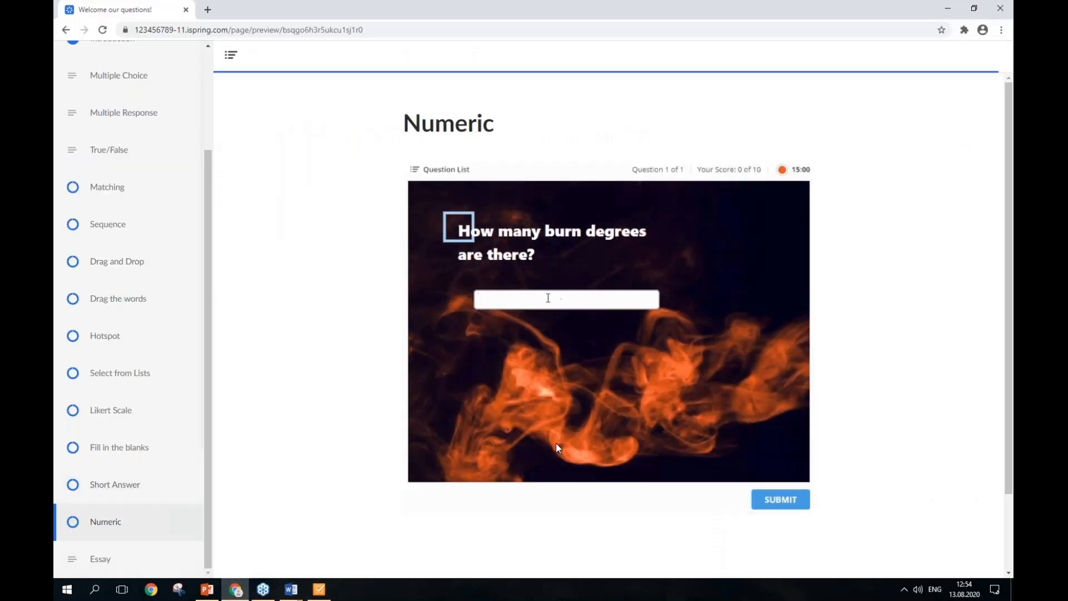
click(547, 298)
text(5)
click(784, 502)
- Return to iSpring QuizMaker and add a Numeric question after the Short Answer question in the Type In group
click(327, 594)
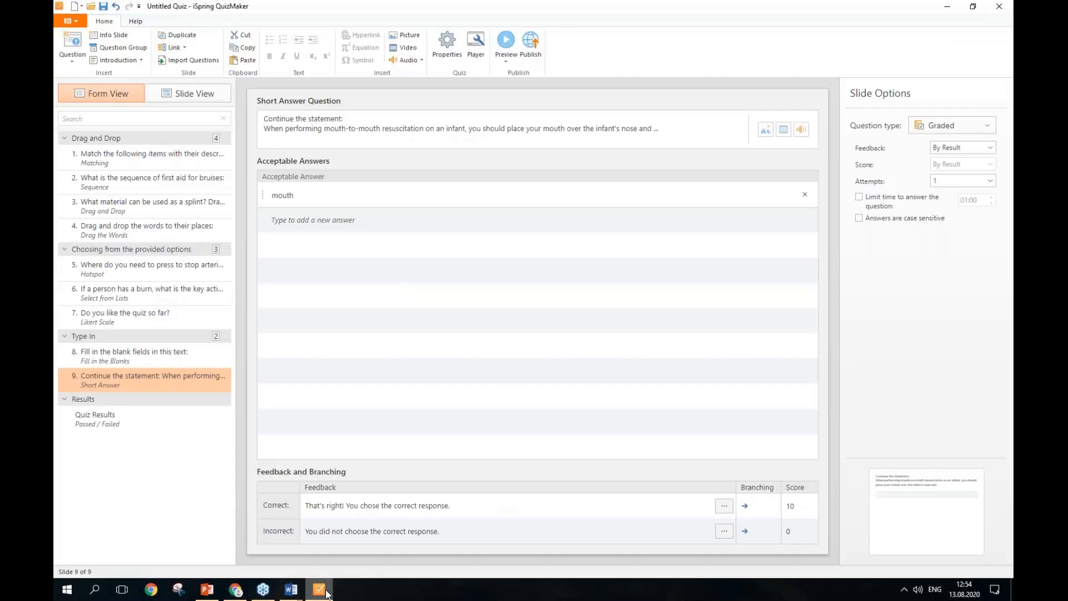
click(82, 63)
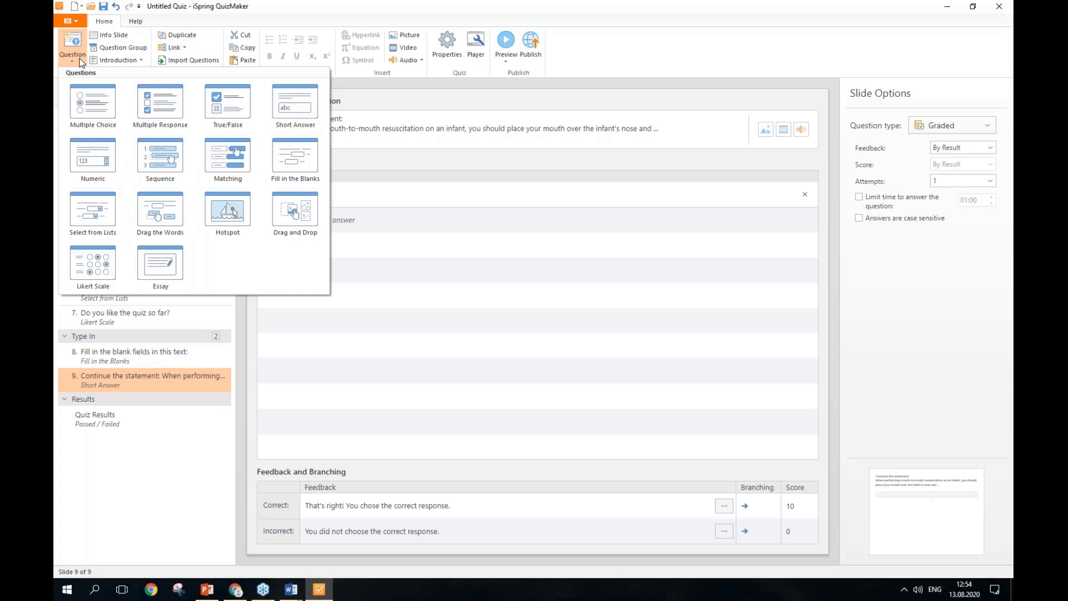
click(82, 156)
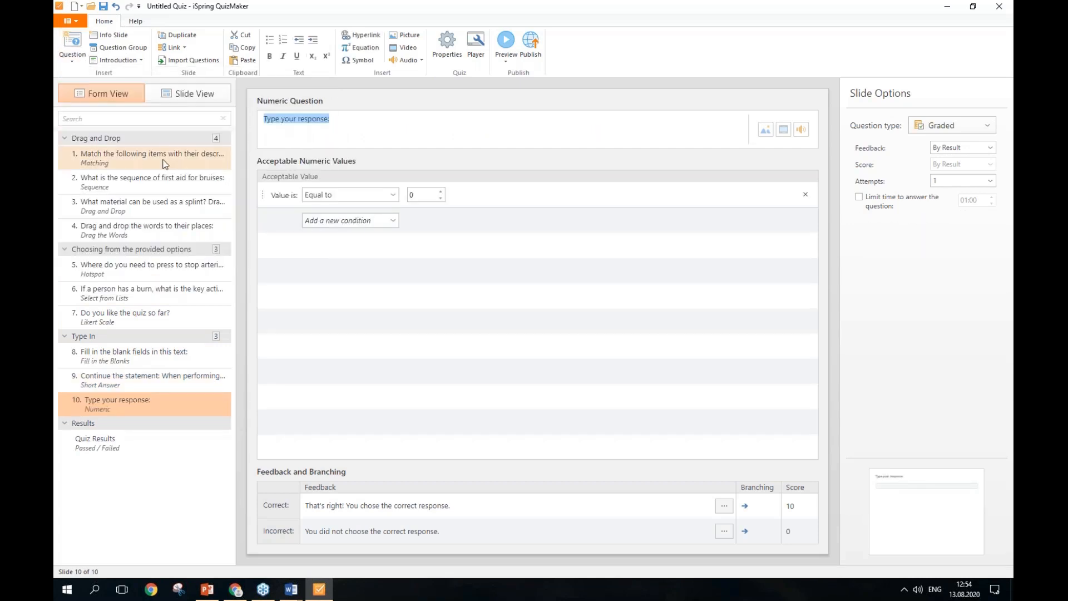
- Set the Numeric question's text to "How many burn degrees are there?" and its acceptable value to Equal to 4
click(393, 196)
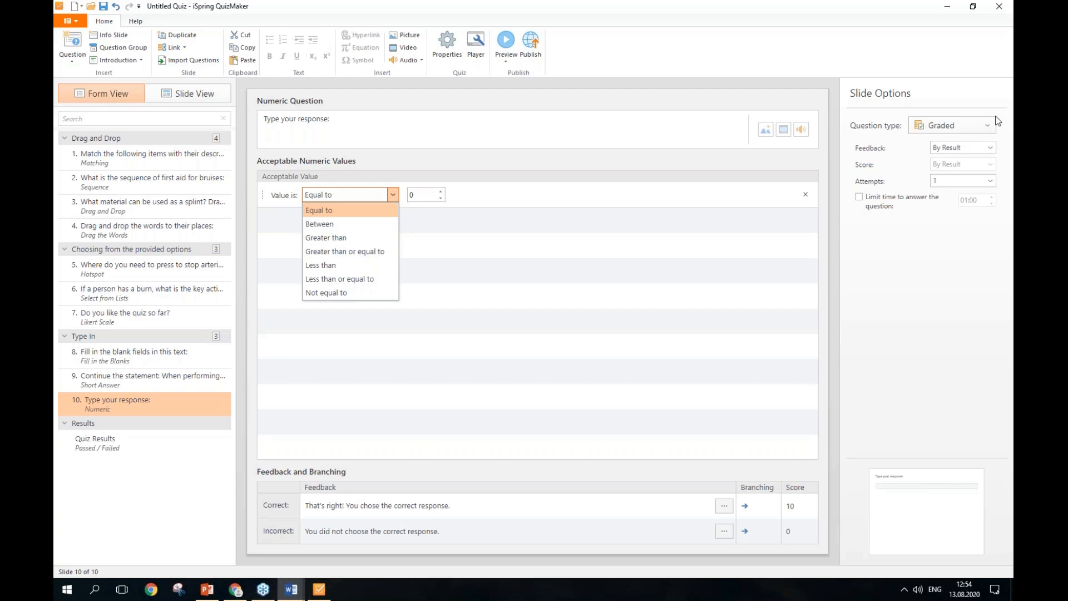
click(388, 129)
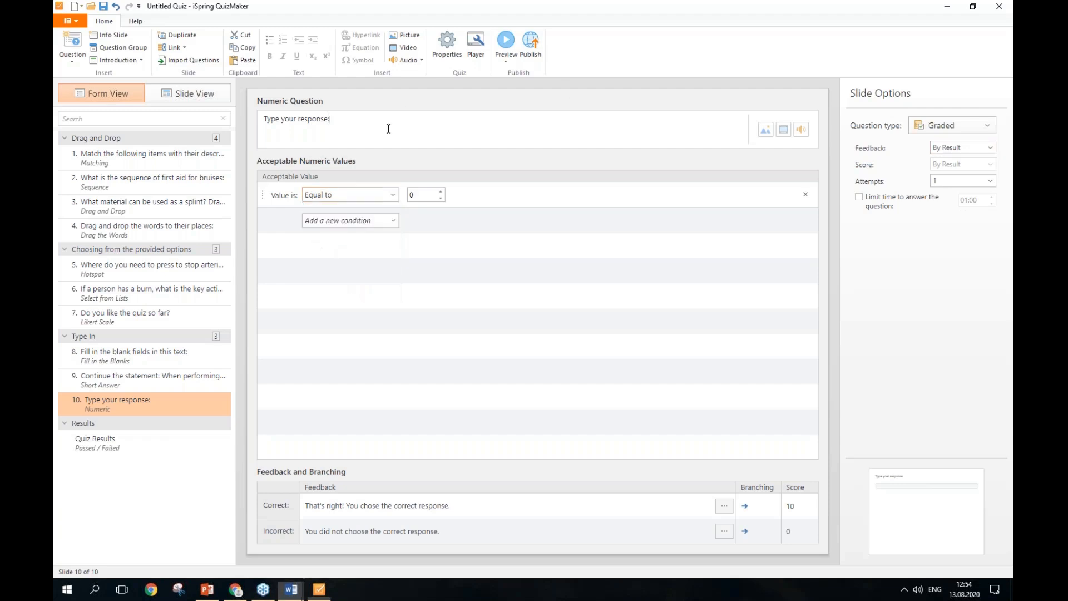
drag(405, 129, 167, 114)
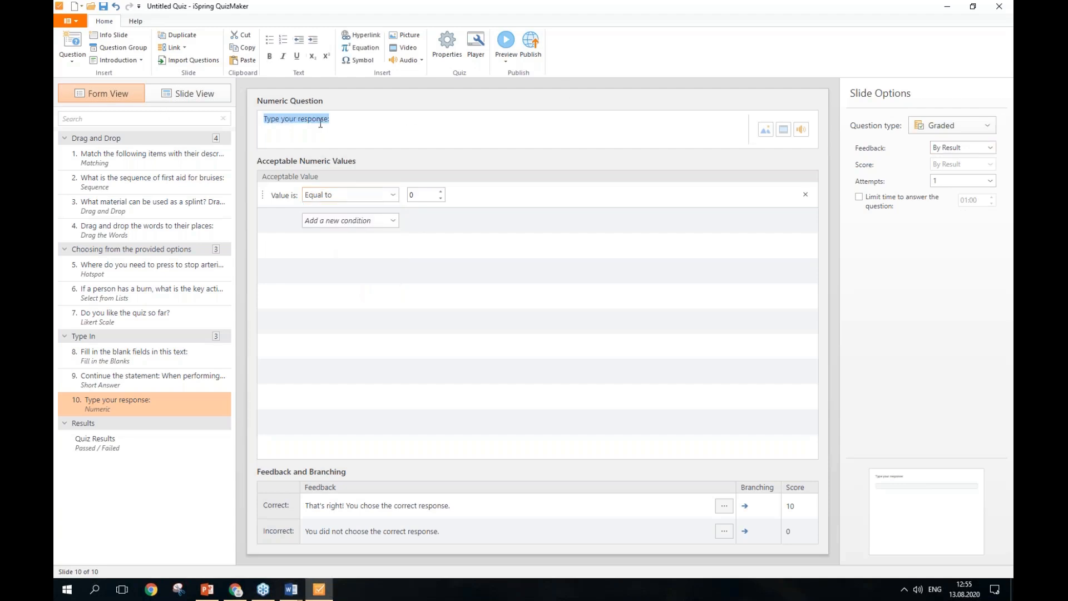
text(How many burn degrees are there?)
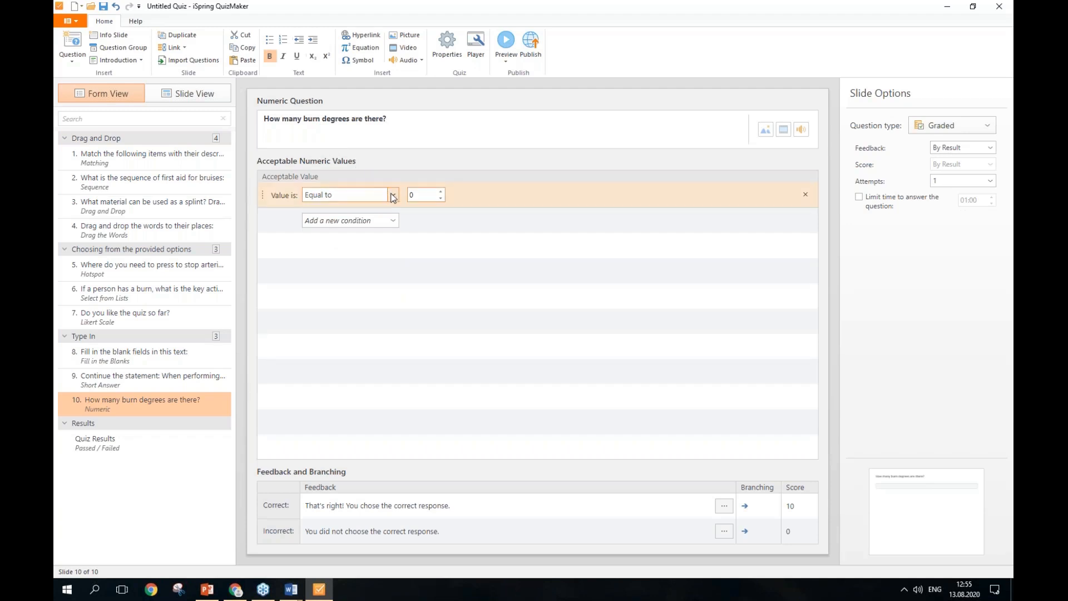
drag(427, 196, 398, 194)
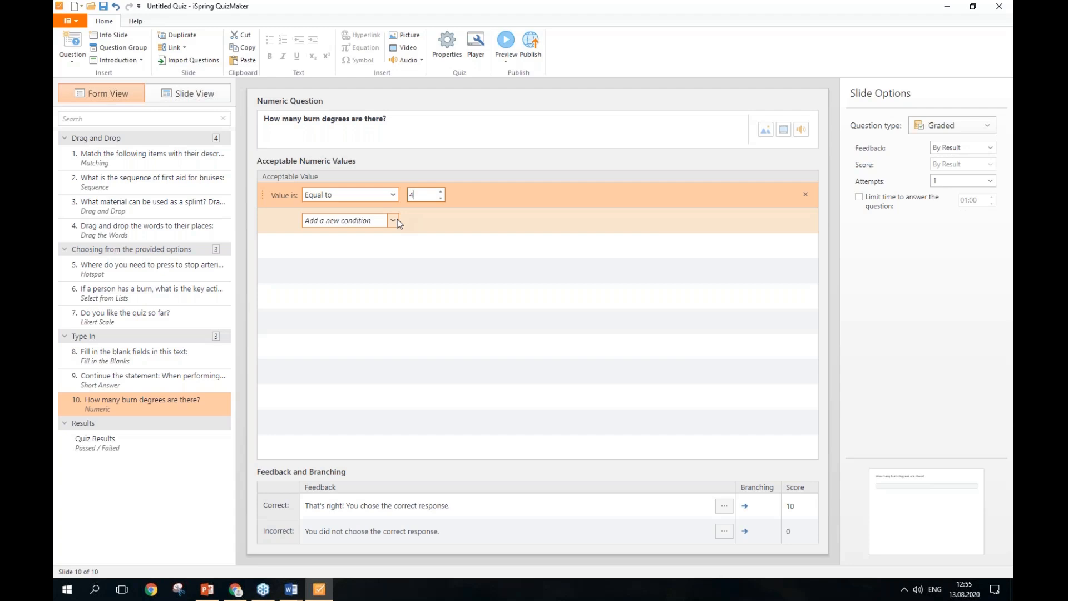
click(395, 221)
- Preview the Numeric slide, submit 4 as the answer, and close the preview
click(505, 59)
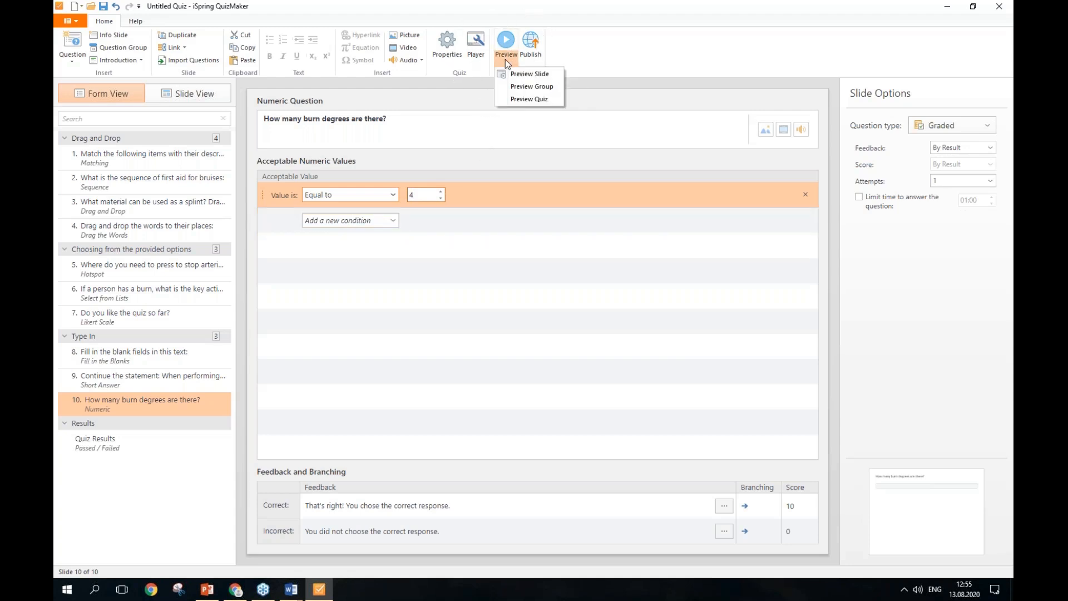
click(528, 74)
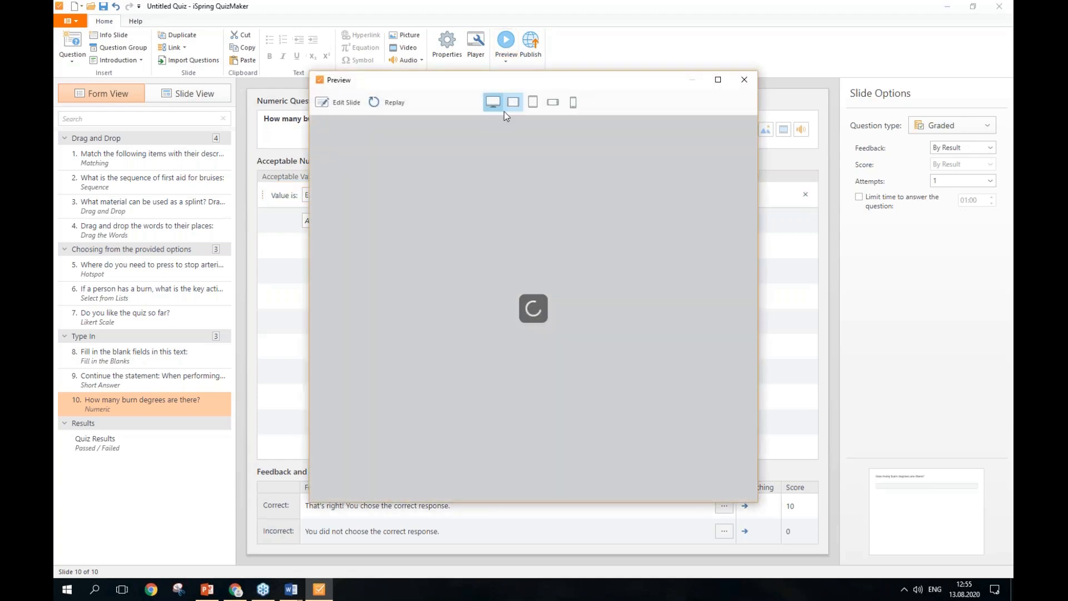
click(401, 213)
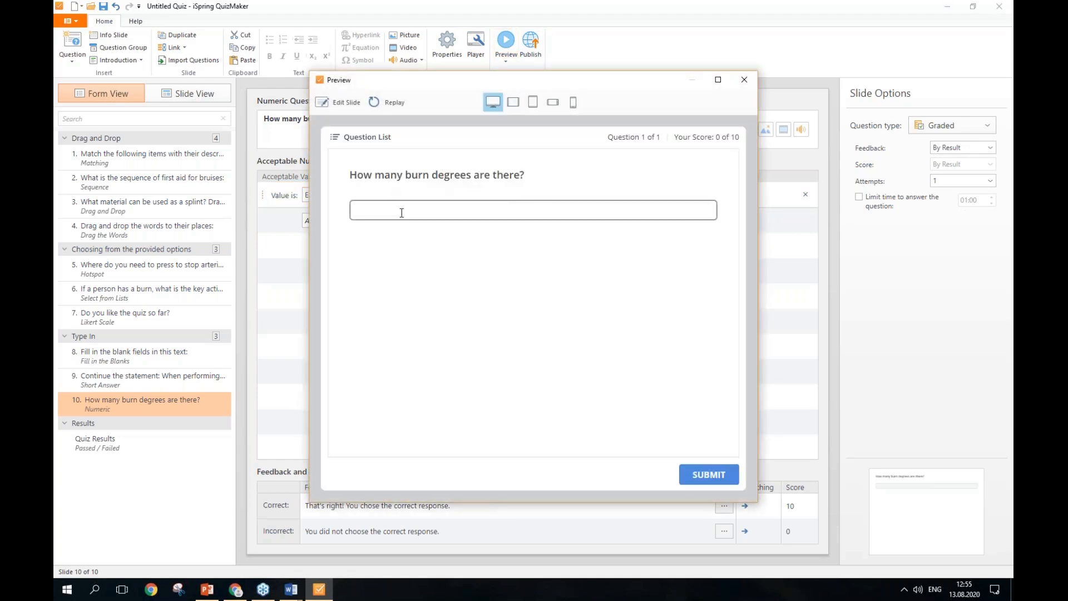
text(4)
key(Return)
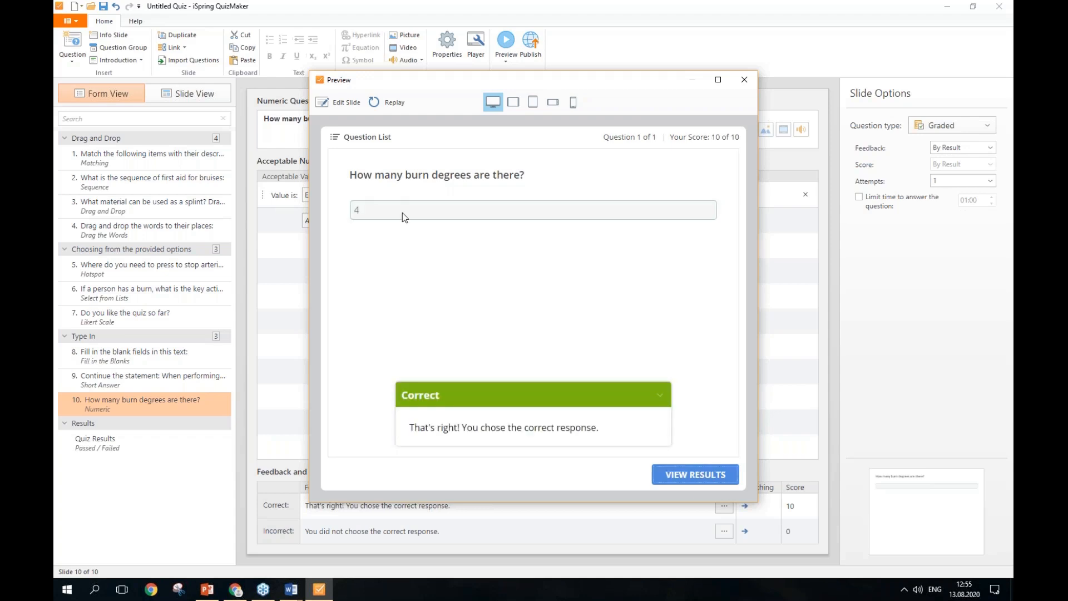
click(746, 80)
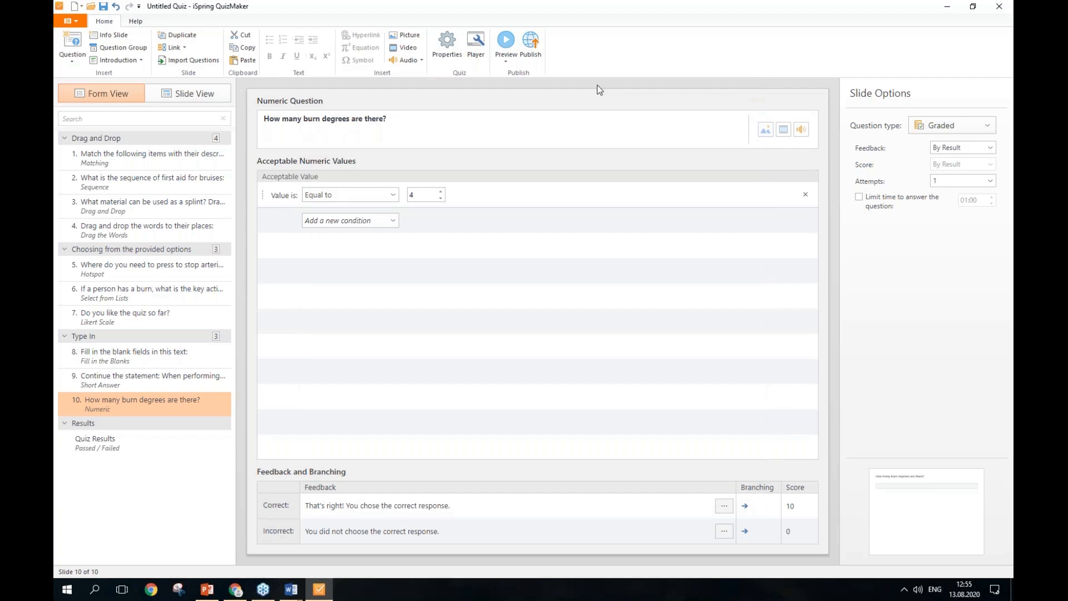
- Switch to the sample course in Chrome, open the Essay page, and submit "Not bad!" as the quiz feedback
click(235, 589)
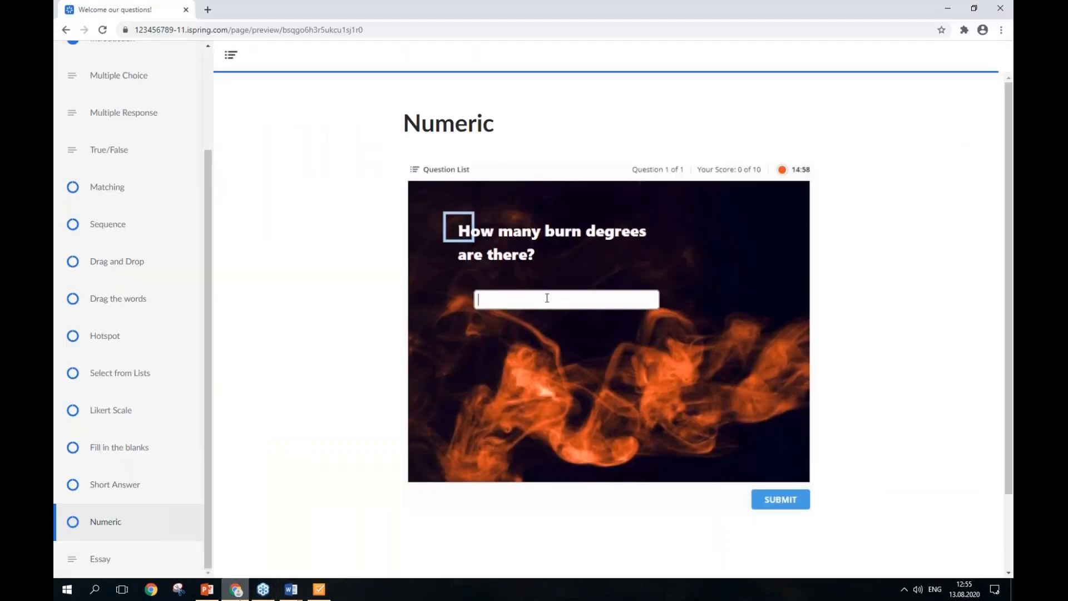
text(5)
click(101, 558)
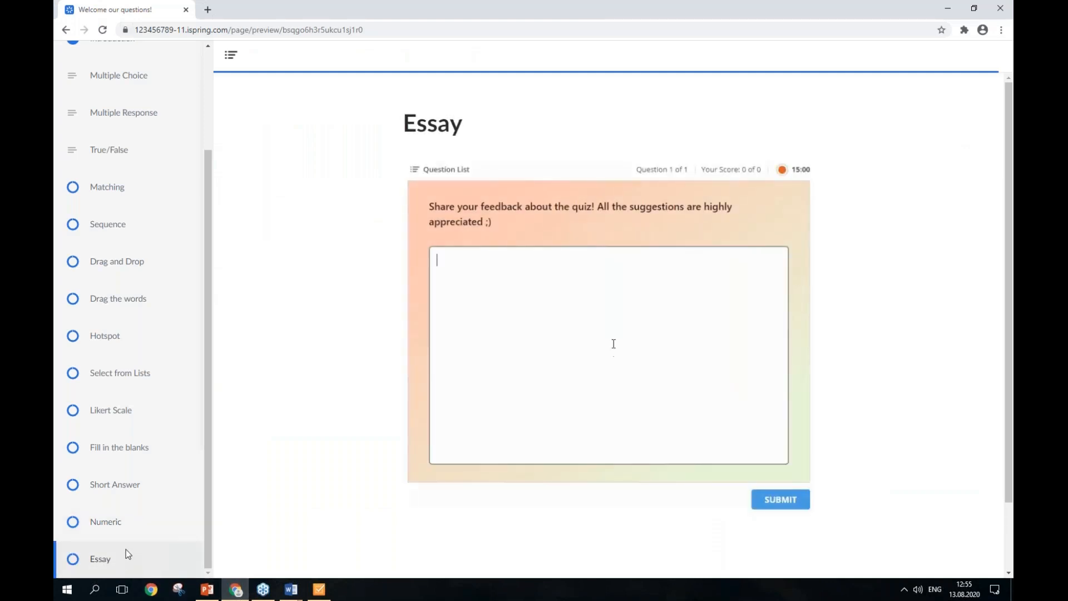
click(491, 278)
text(Not bad!)
click(776, 504)
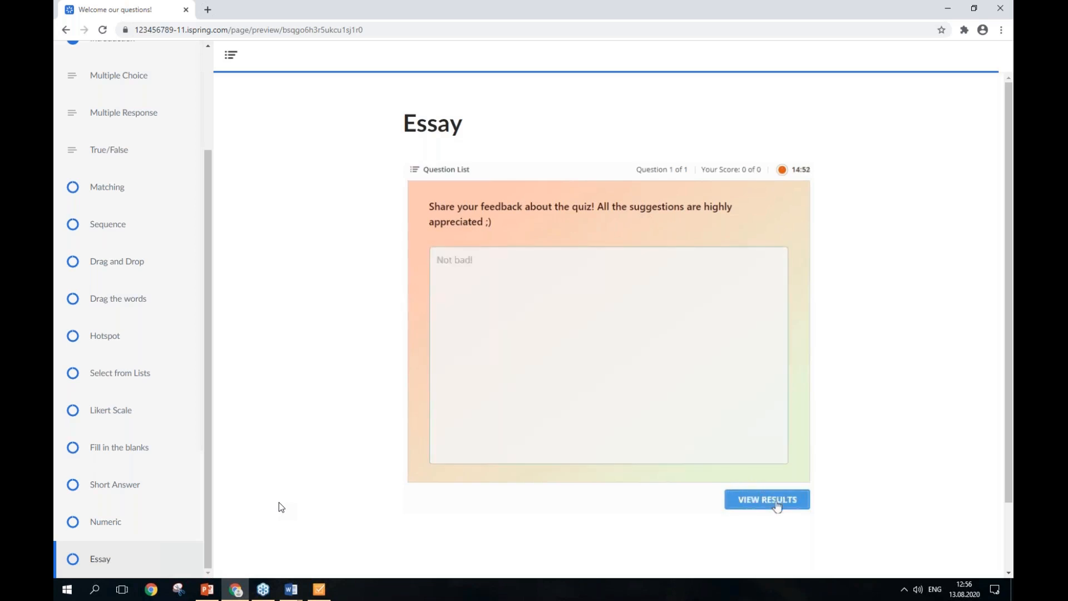
click(777, 505)
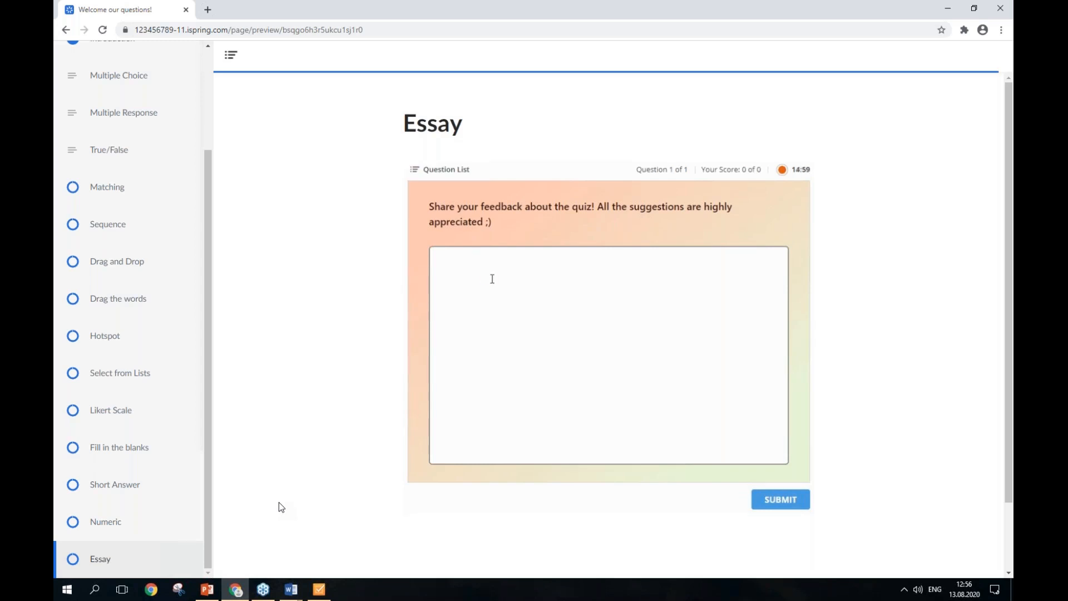
click(492, 279)
text(Not bad!)
click(777, 504)
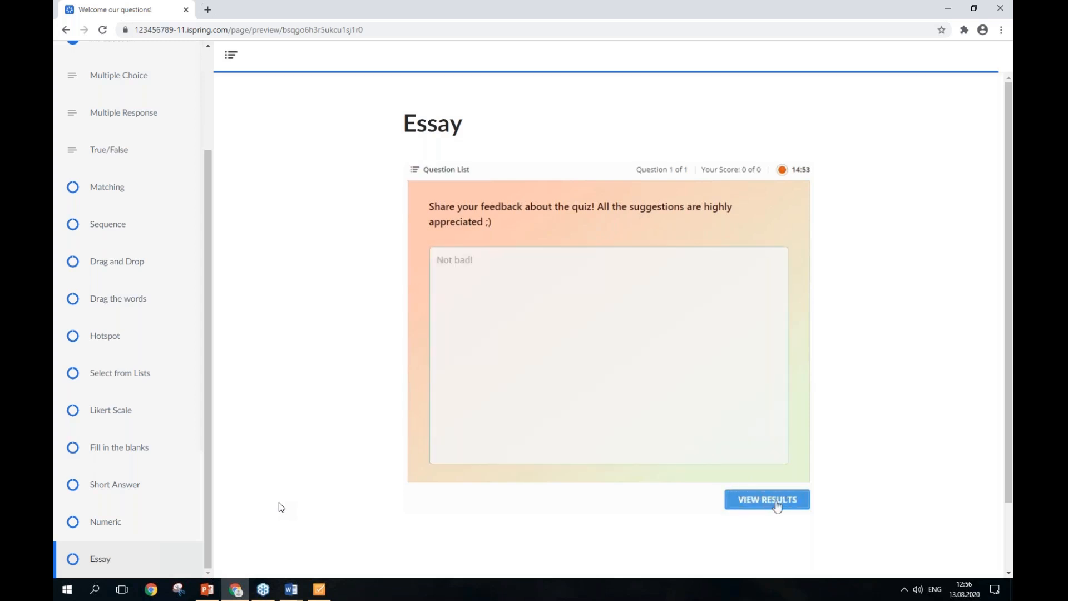
click(777, 503)
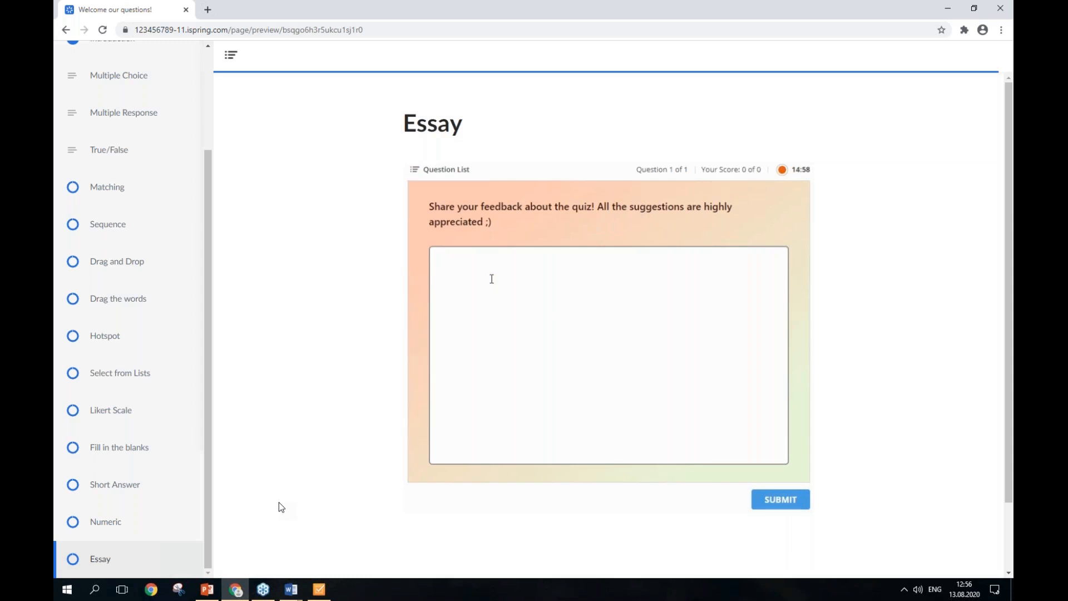
text(Not bad)
- Return to iSpring QuizMaker and add an Essay question after the Numeric question in the Type In group
click(318, 589)
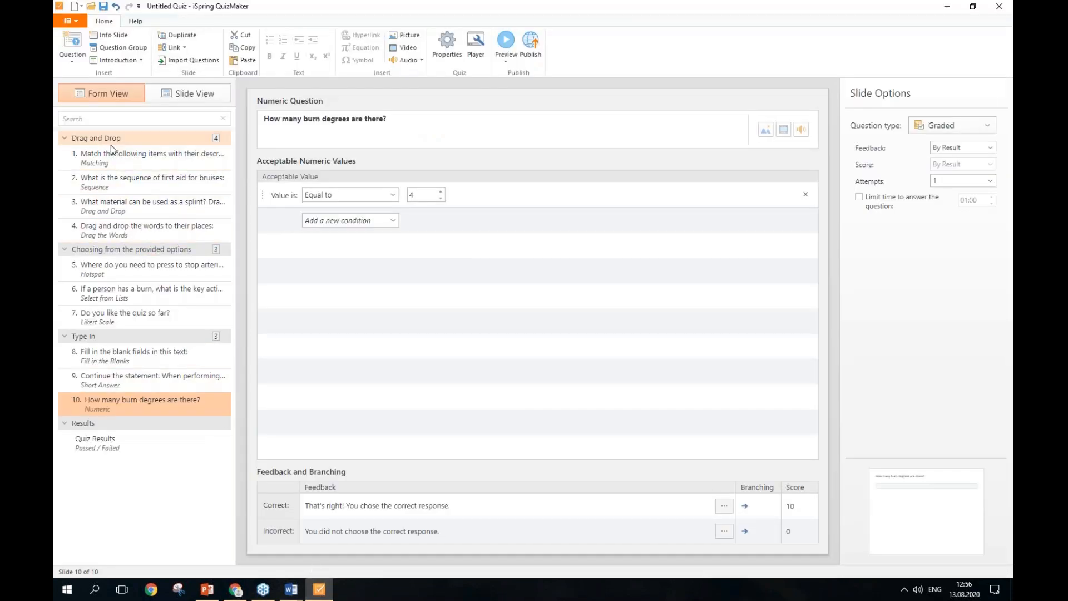
click(69, 61)
click(156, 256)
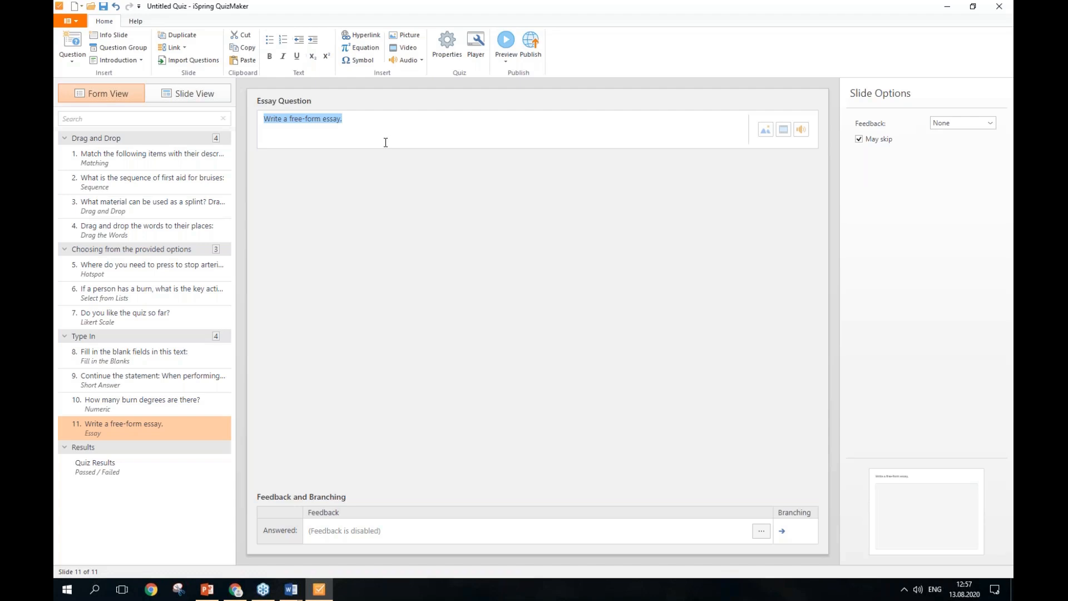
- Create a new question group after Type In and add a Multiple Choice question to it
click(138, 50)
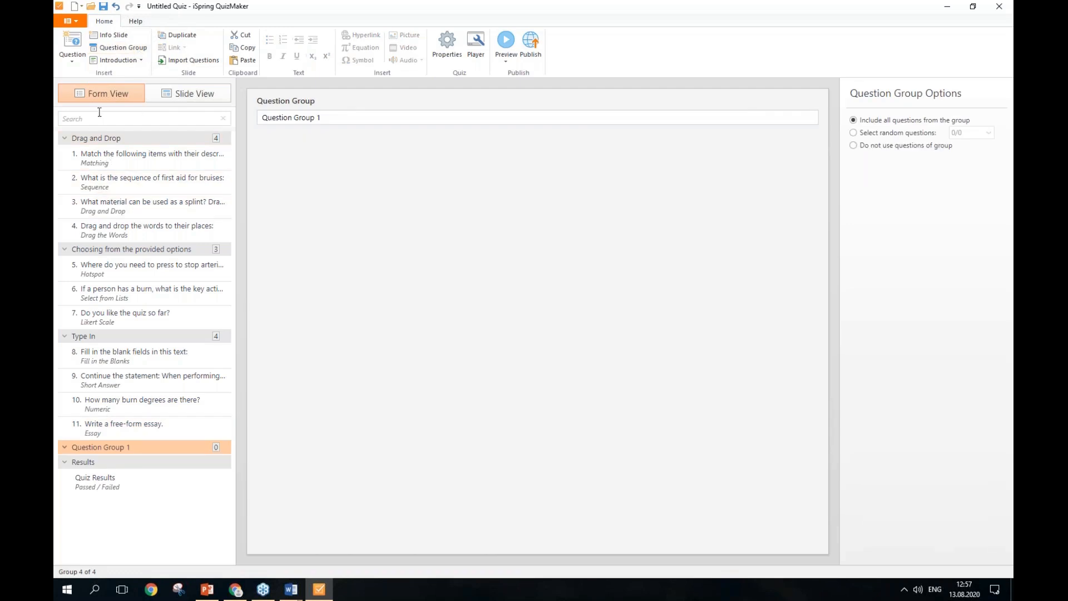
click(72, 60)
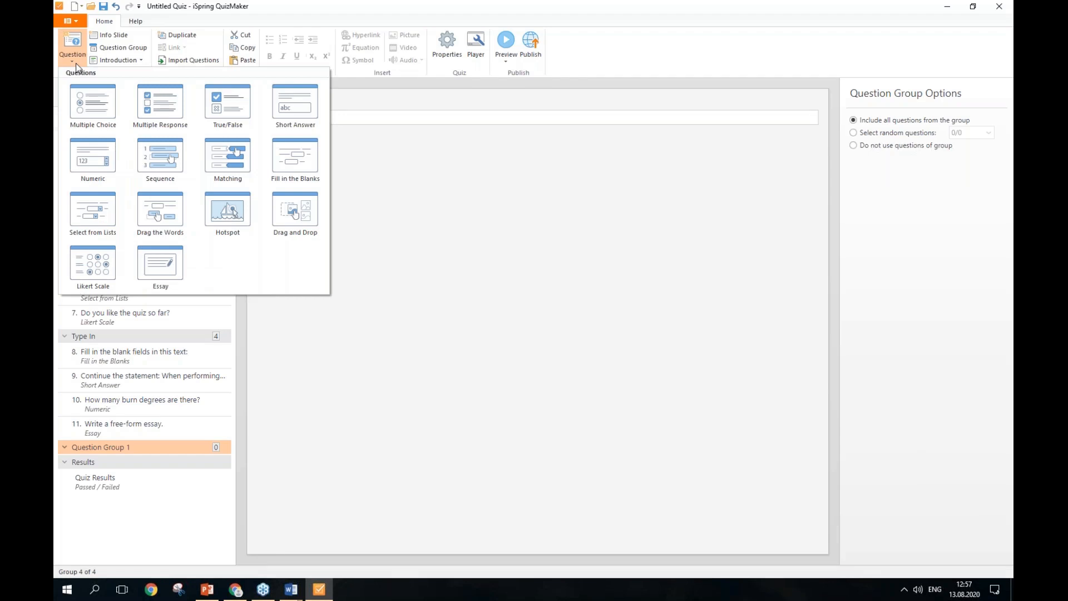
click(93, 105)
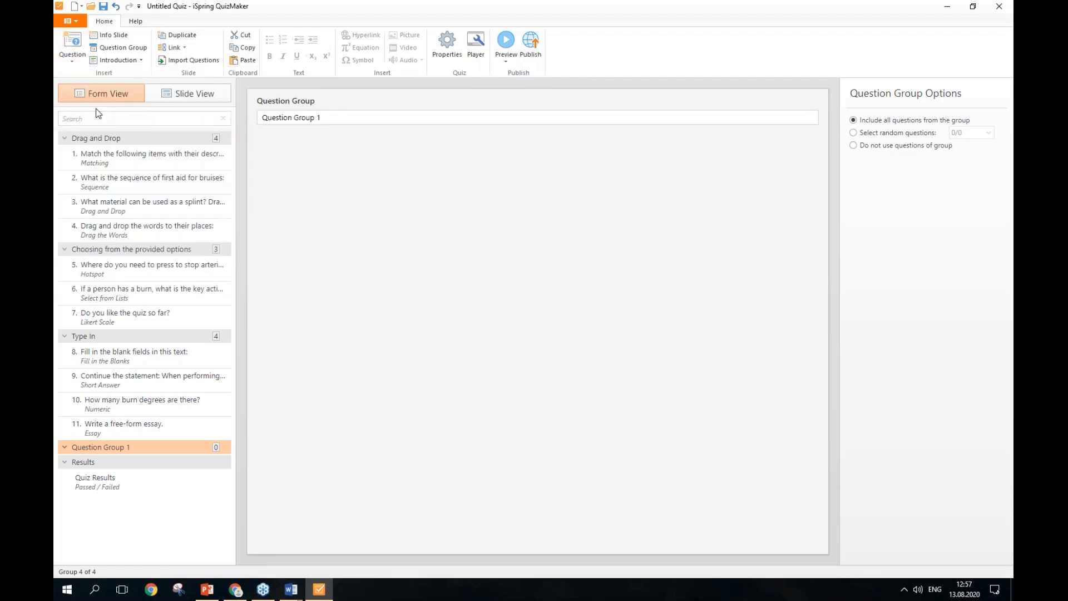
- In the sample course in Chrome, open the Multiple Choice page and try the answer "place your mouth over the infant's nose and mouth"
click(235, 589)
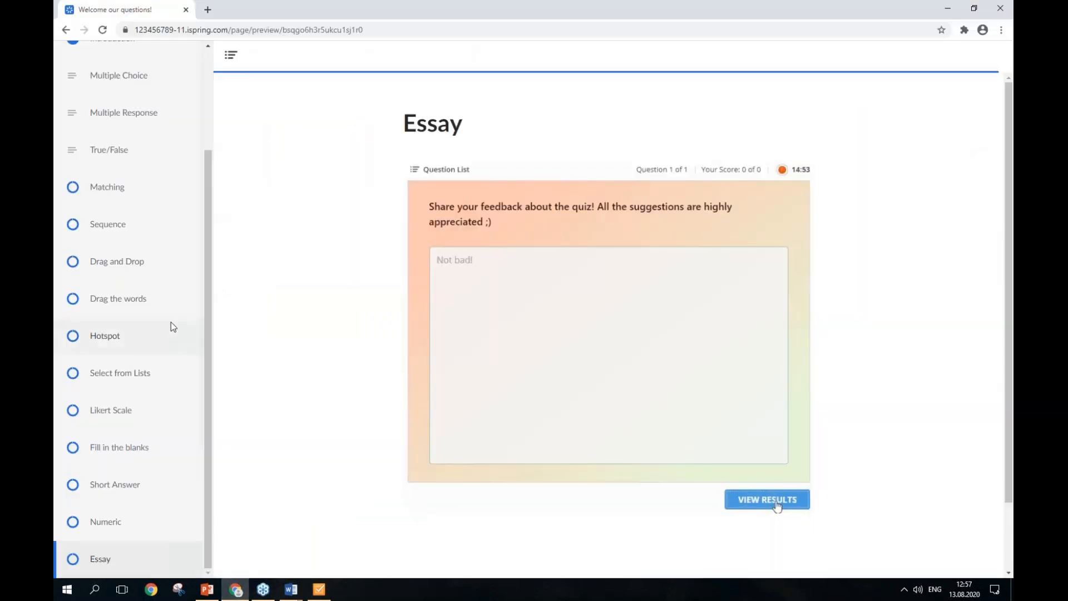
click(153, 209)
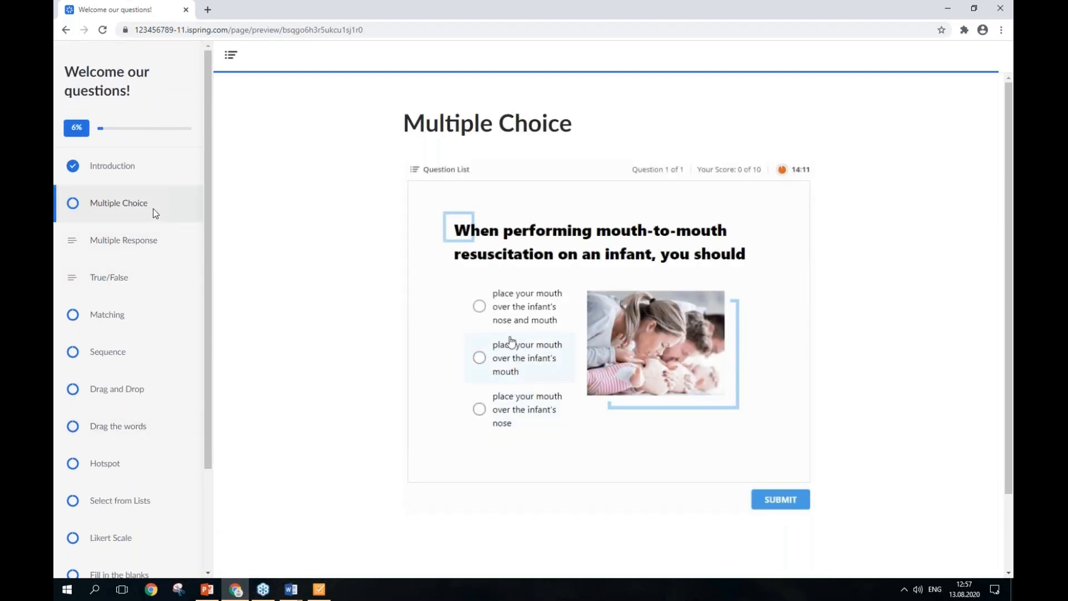
click(501, 319)
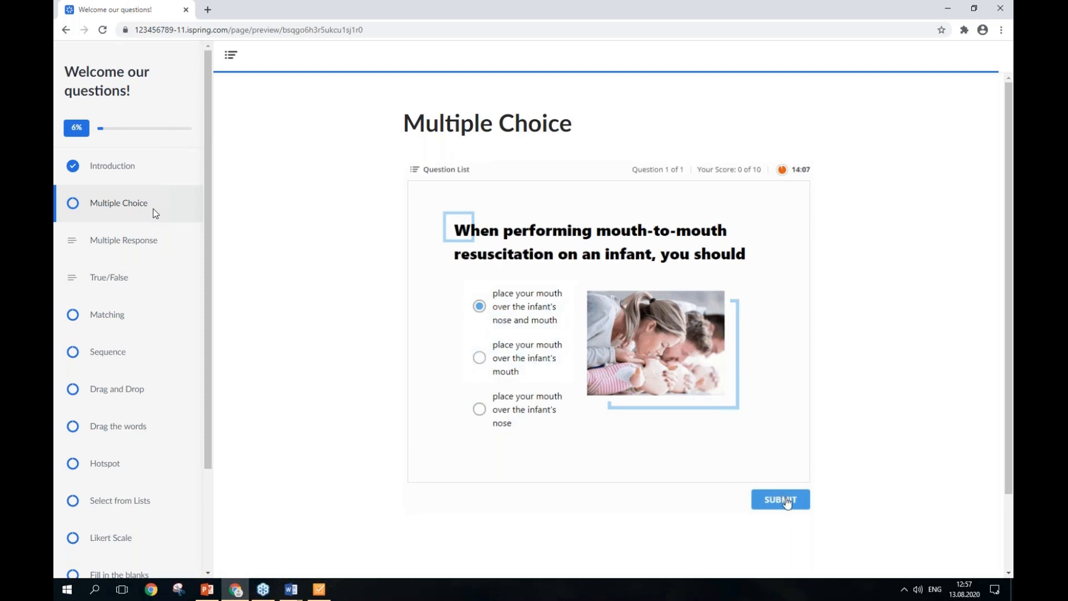
click(785, 500)
click(501, 317)
click(786, 500)
click(500, 319)
click(785, 499)
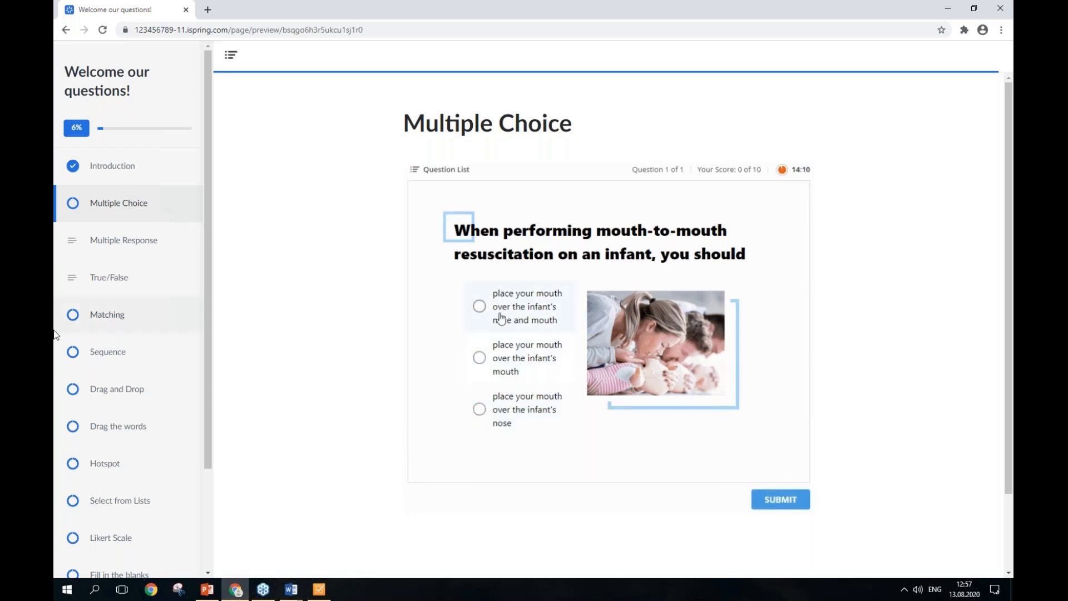
click(500, 314)
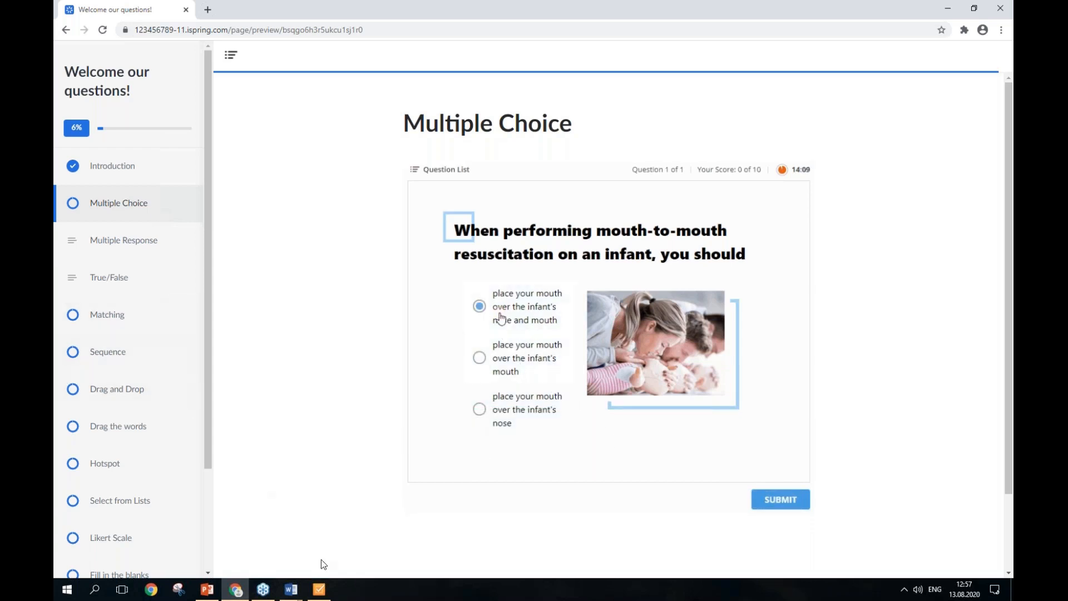
- Return to iSpring QuizMaker and set the Multiple Choice question's text to "When performing mouth-to-mouth resuscitation on an infant, you should"
click(326, 592)
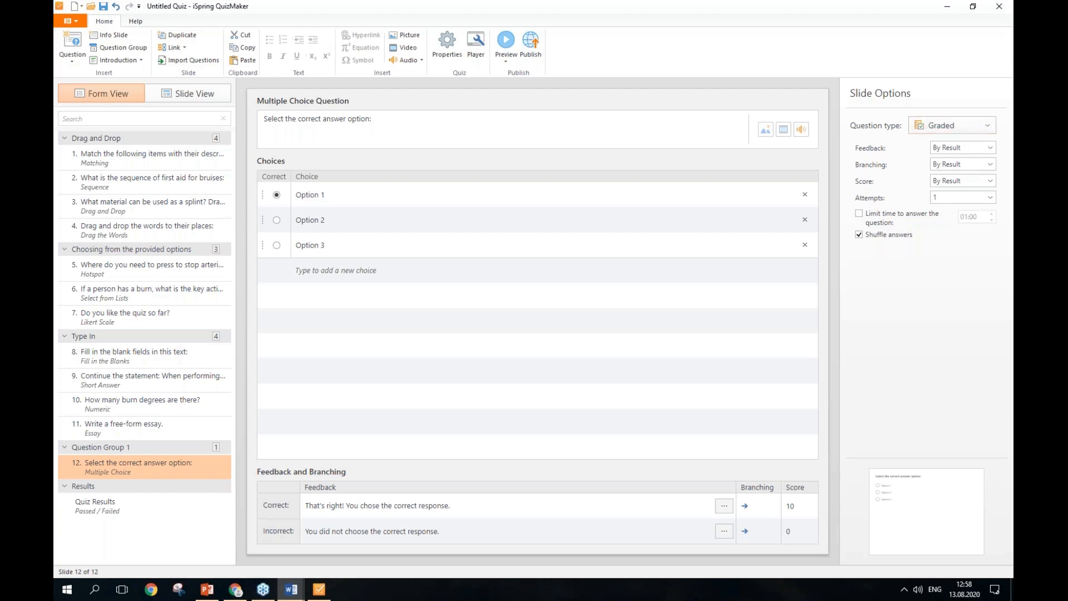
triple_click(456, 126)
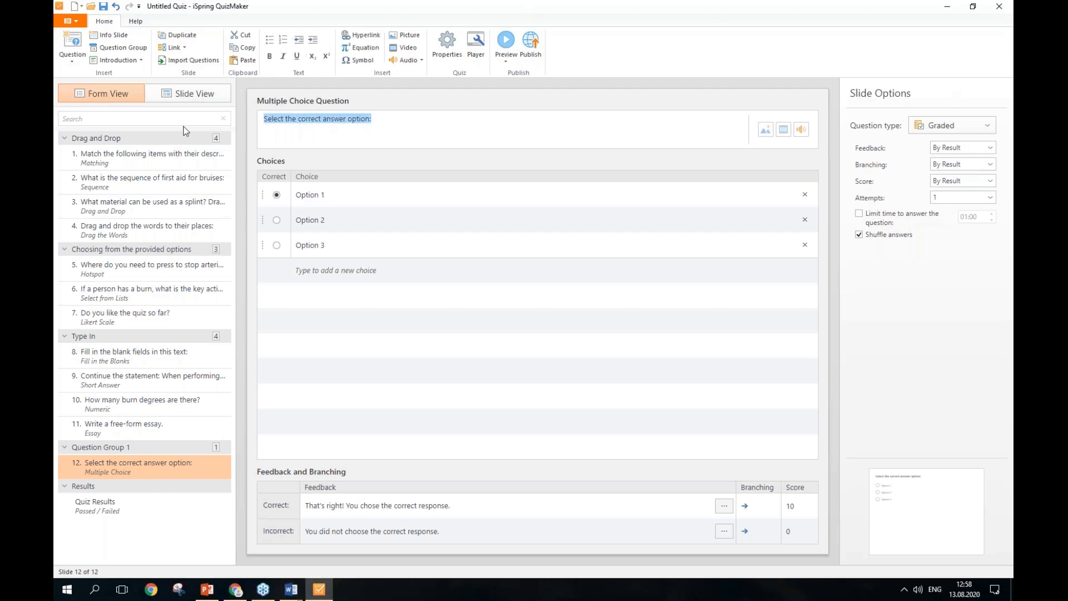
text(When performing mouth-to-mouth resuscitation on an infant, you should)
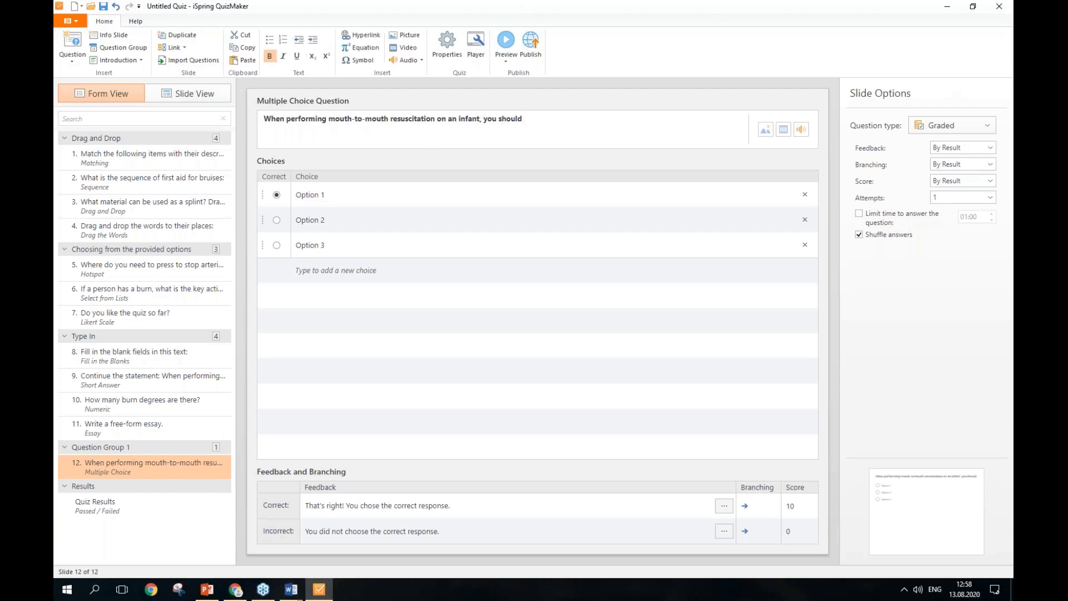
- Set the first choice to "place your mouth over the infant's mouth" and the second to "place your mouth over the infant's nose and mouth"
click(291, 590)
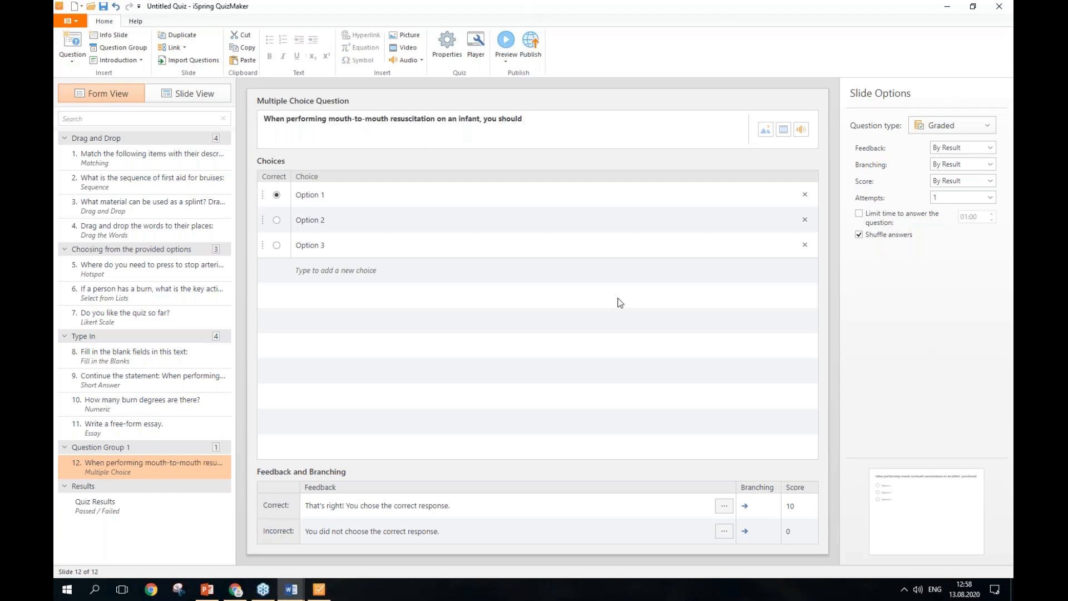
click(382, 195)
drag(382, 196, 284, 195)
text(place your mouth over the infant's mouth)
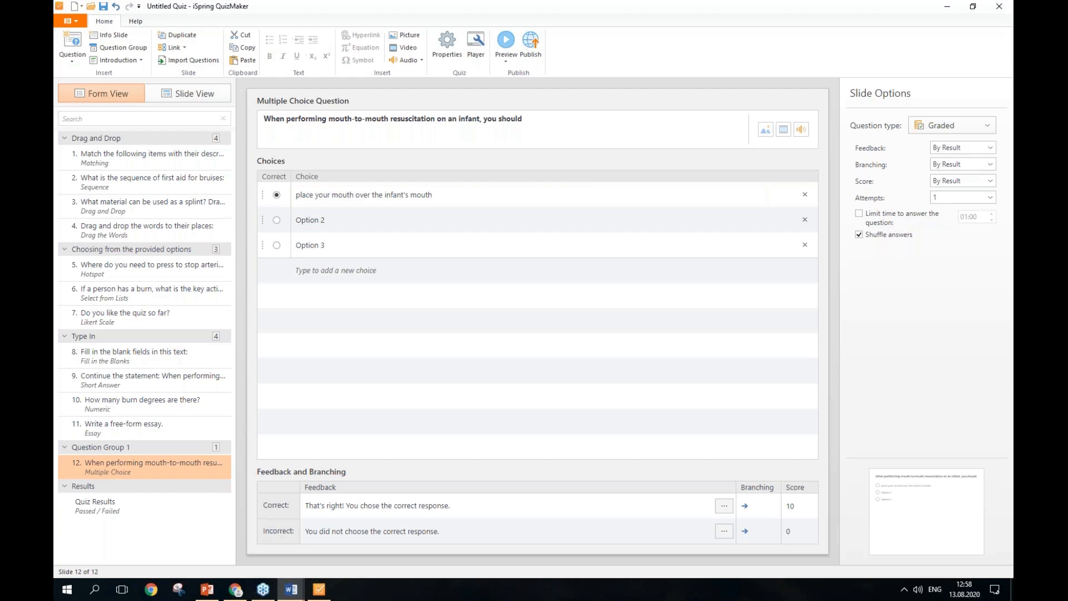
click(355, 219)
drag(355, 219, 252, 222)
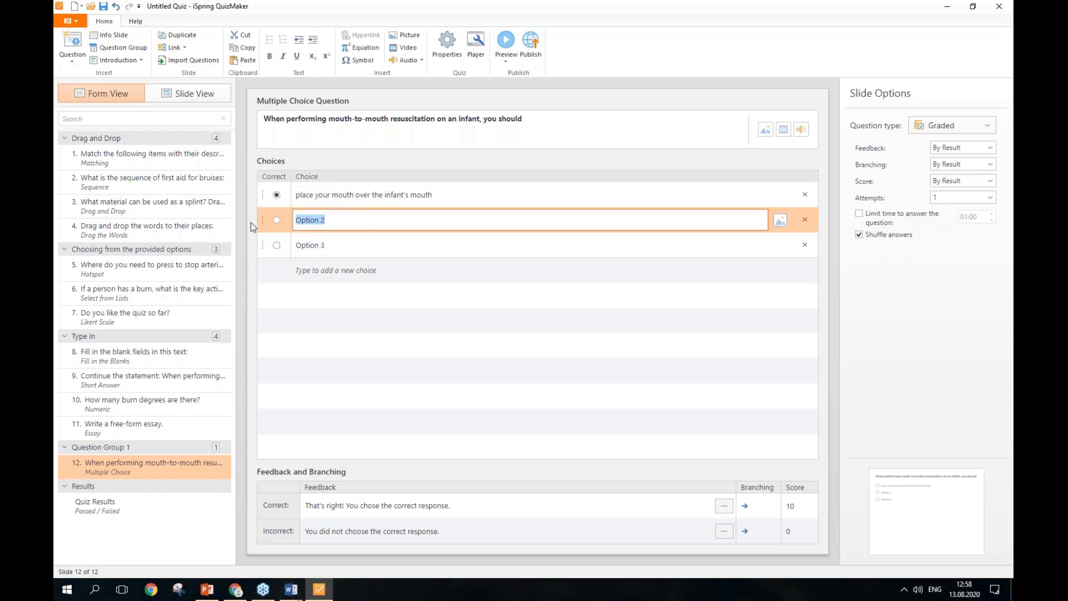
text(place your mouth over the infant's nose and mouth)
- Set the third choice to "place your mouth over the infant's nose" and mark the "nose and mouth" choice as correct
key(alt+Tab)
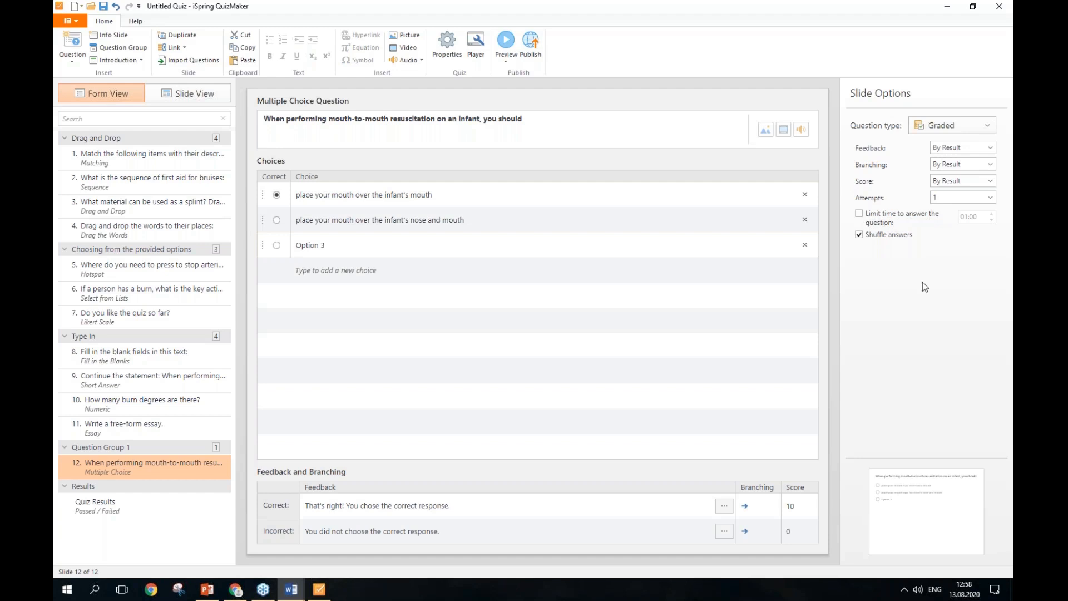
click(358, 245)
drag(352, 245, 296, 248)
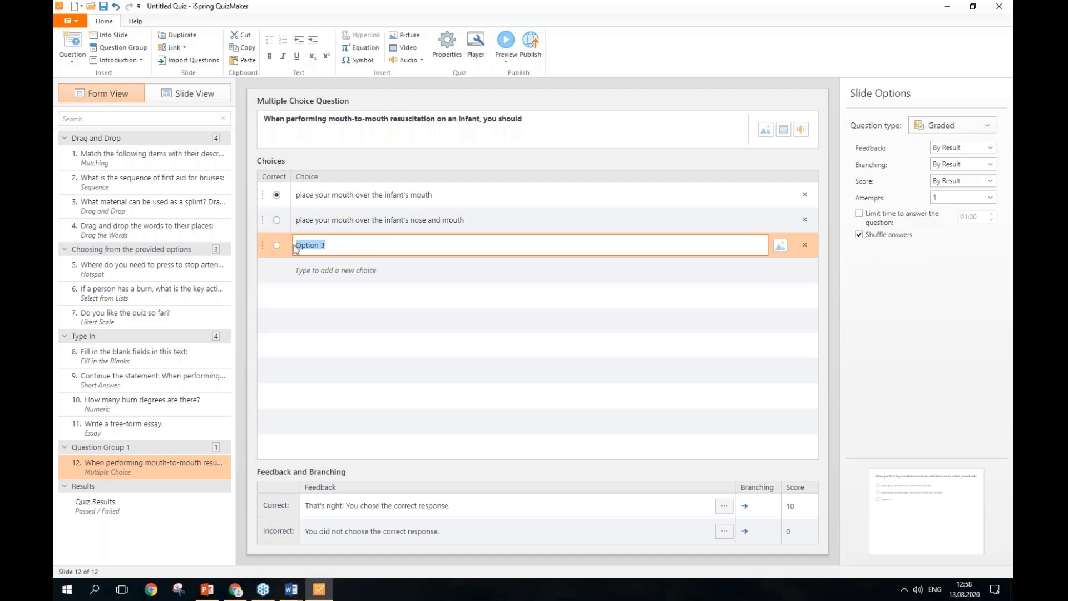
text(place your mouth over the infant's nose)
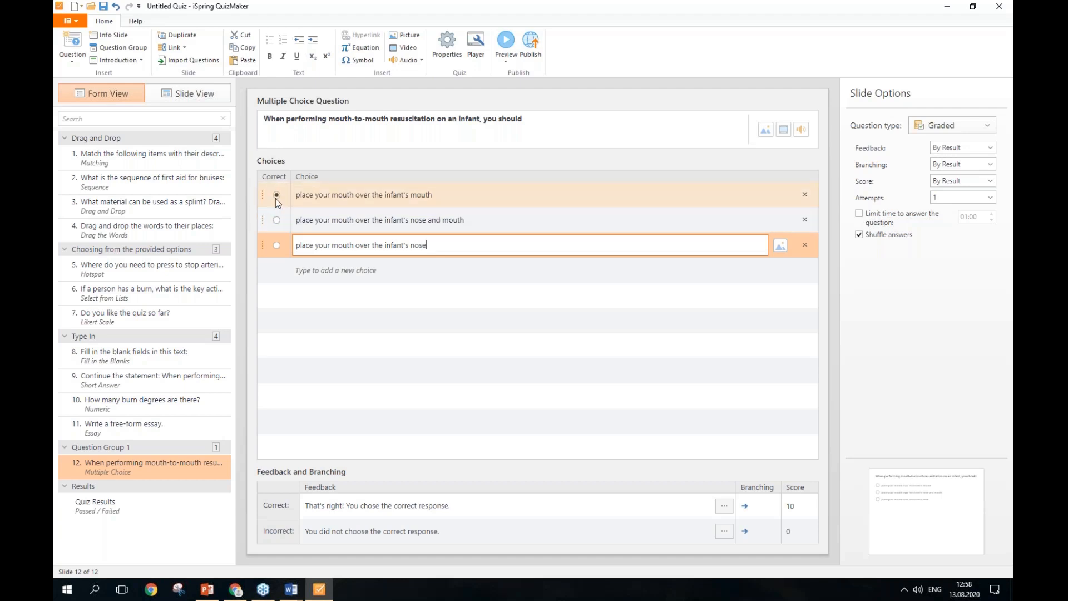
click(277, 220)
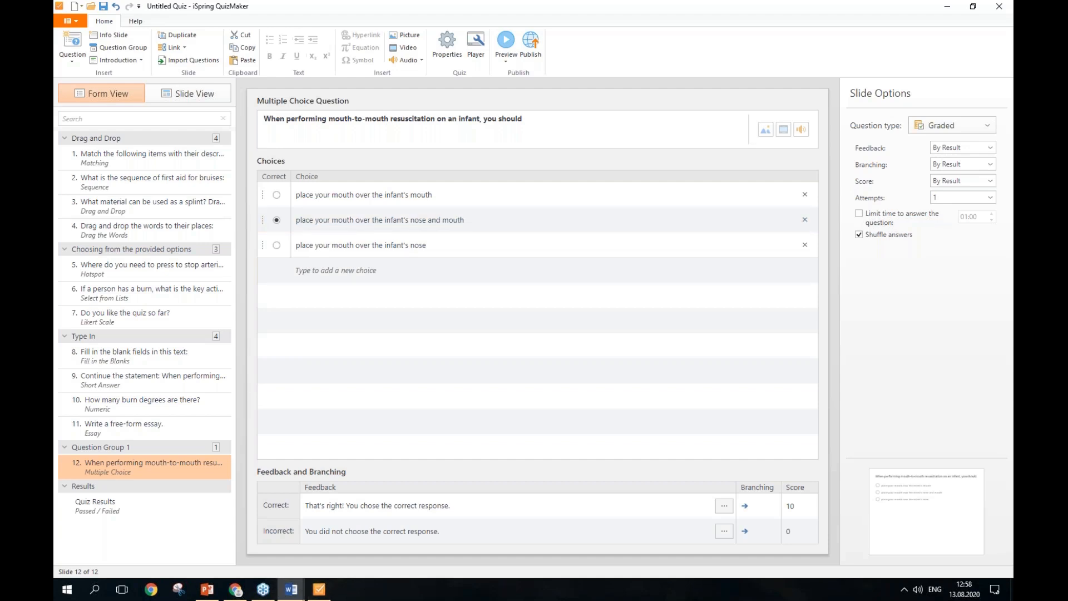
- Set the incorrect feedback to "When performing mouth-to-mouth resuscitation on an infant, you should place your mouth over the infant's nose and mouth"
click(724, 533)
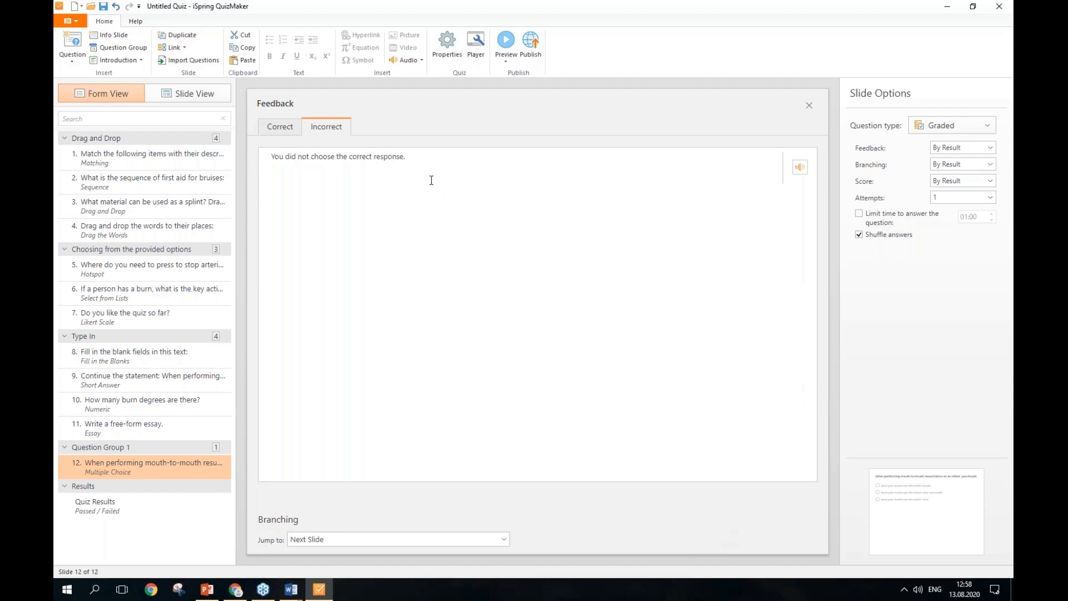
drag(451, 166, 251, 153)
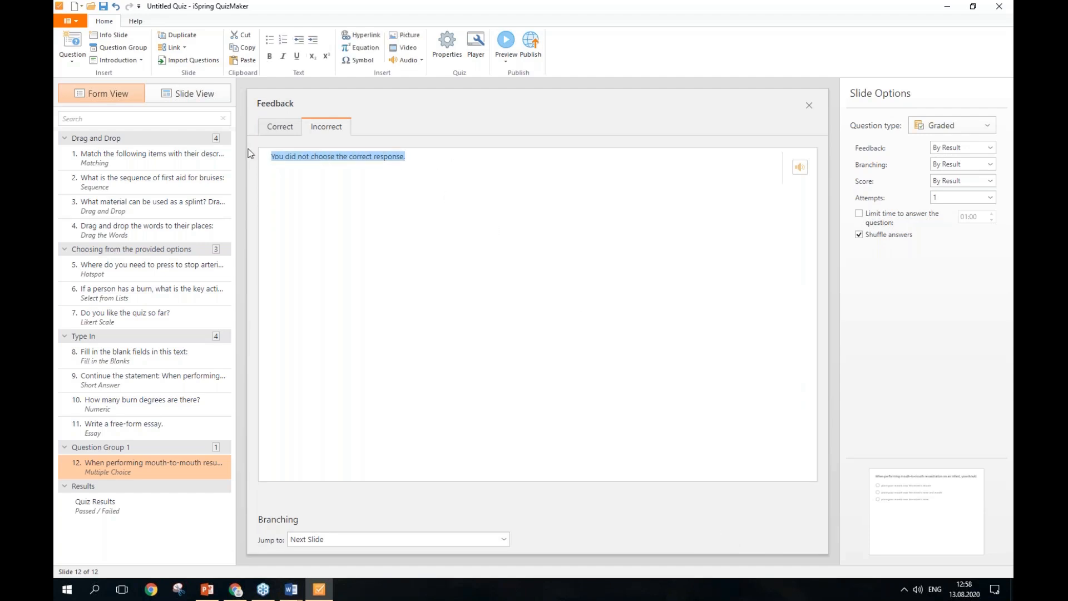
text(When performing mouth-to-mouth resuscitation on an infant, you should place your mouth over the infant's nose and mouth)
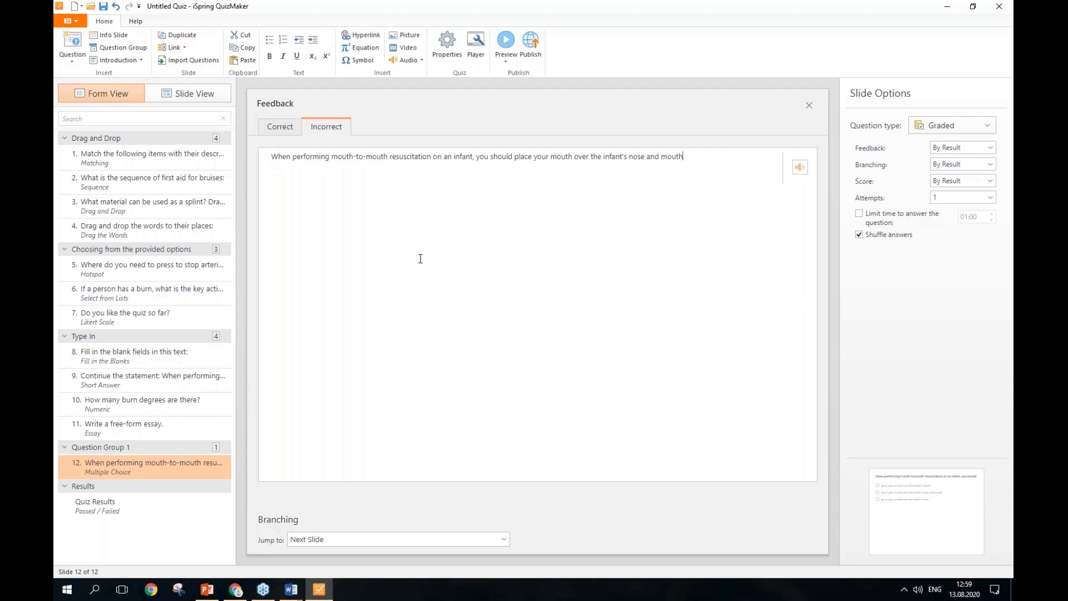
- Preview the Multiple Choice slide, submit "place your mouth over the infant's nose", collapse the feedback message, and close the preview
click(502, 65)
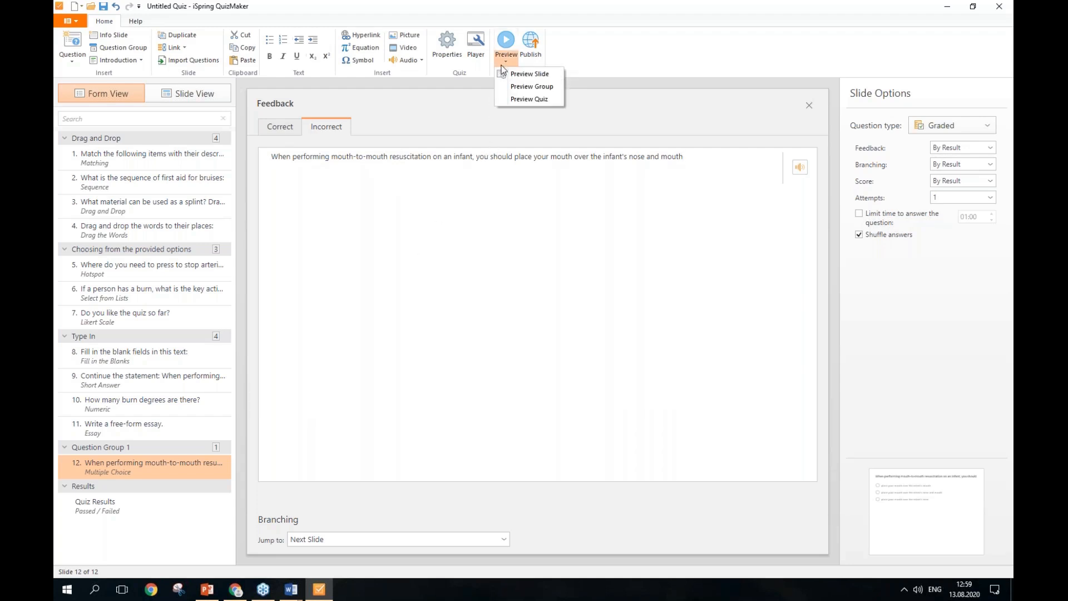
click(506, 74)
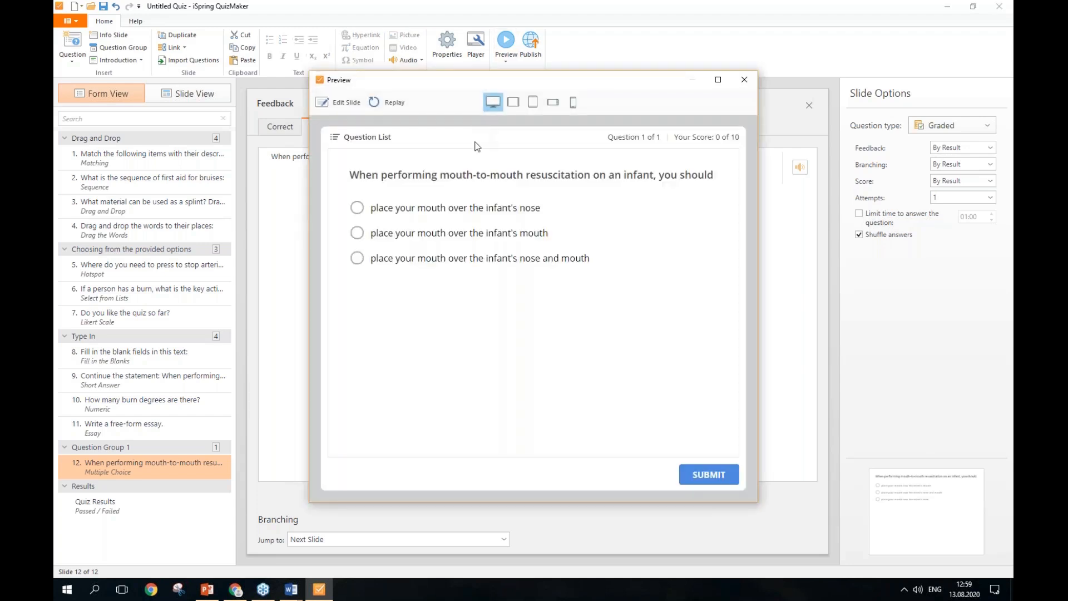
click(479, 209)
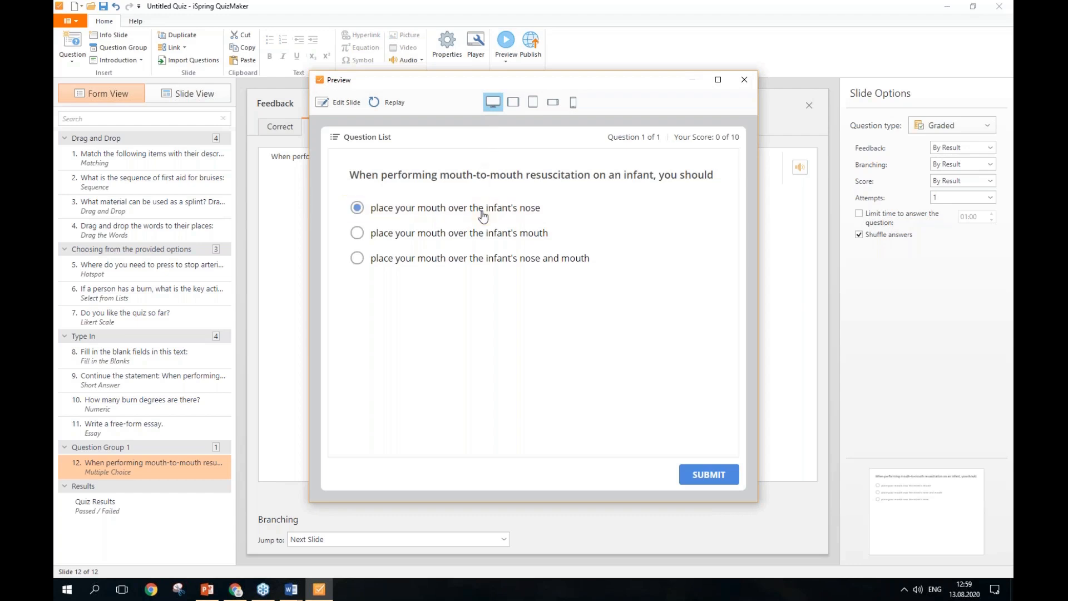
click(708, 478)
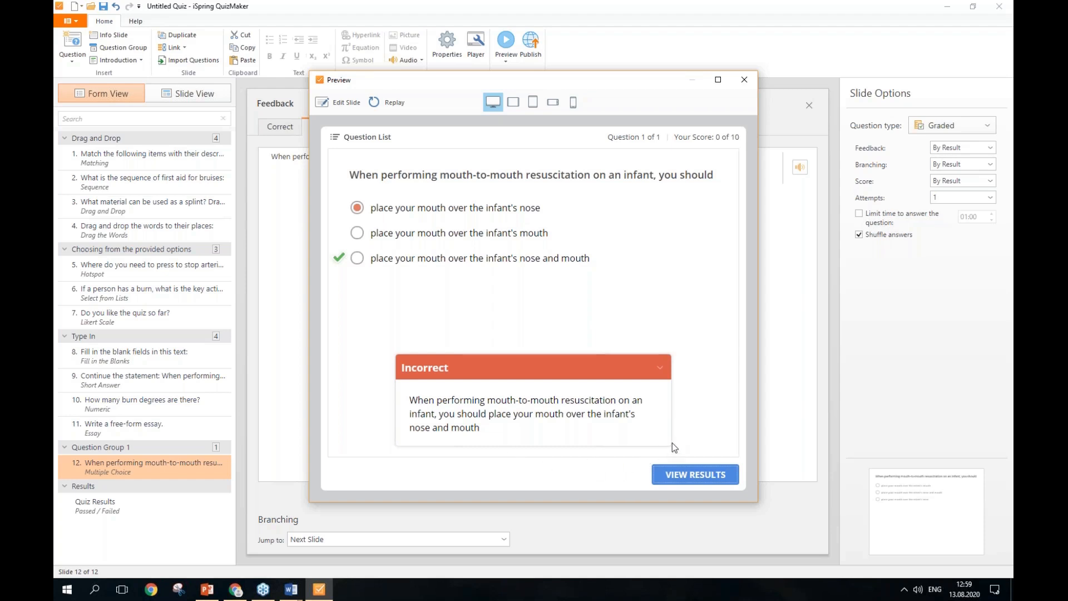
click(662, 371)
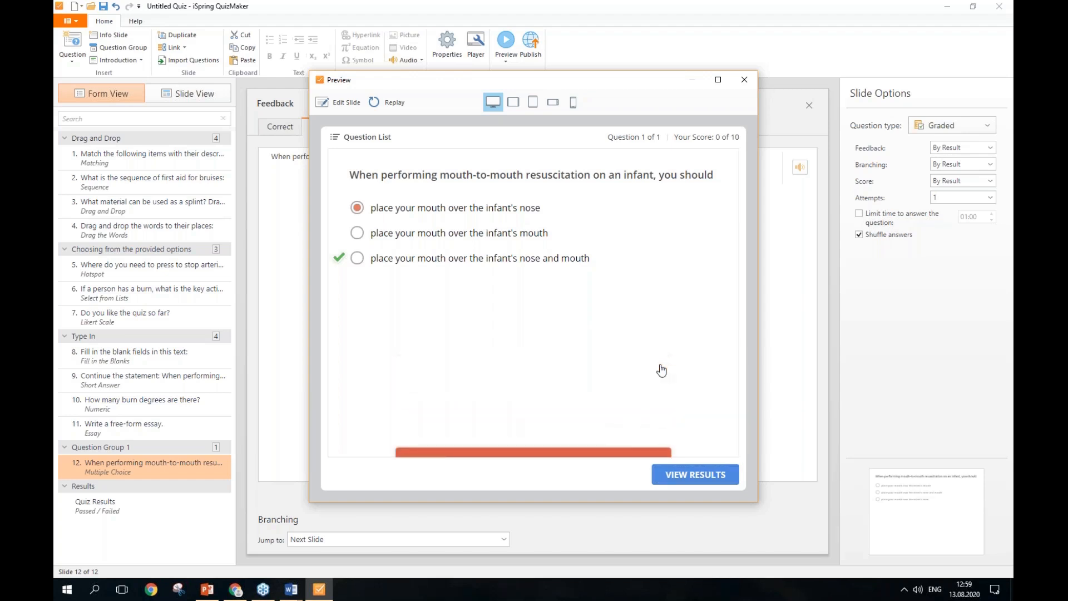
click(745, 80)
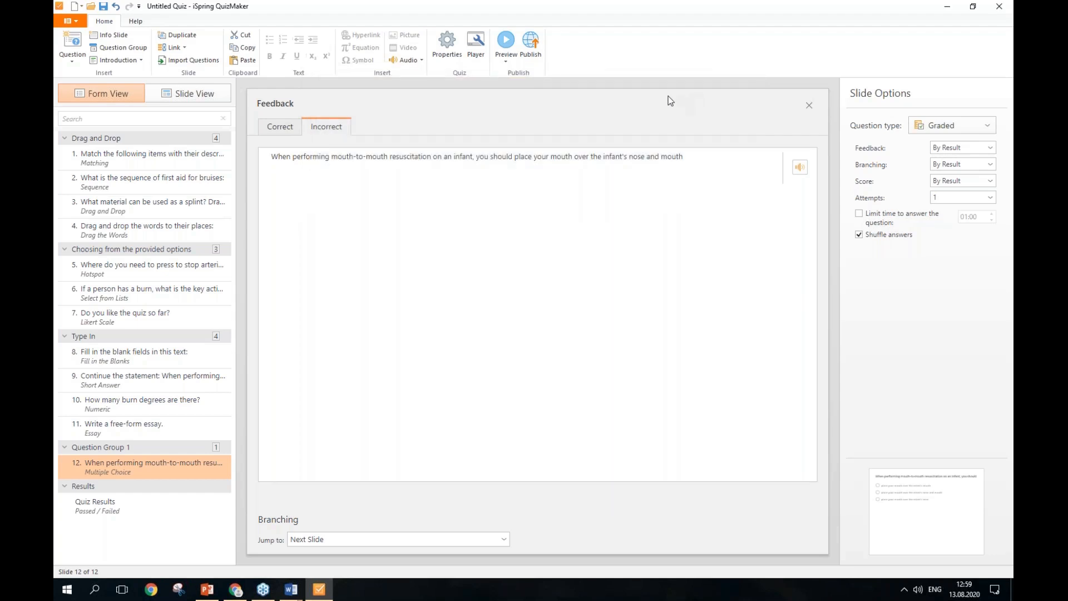
- In the sample course in the browser, submit the Multiple Response question with "paralysis of the face", "a lack of oxygen" and "paralysis or weakness of the arm muscles" selected
click(235, 590)
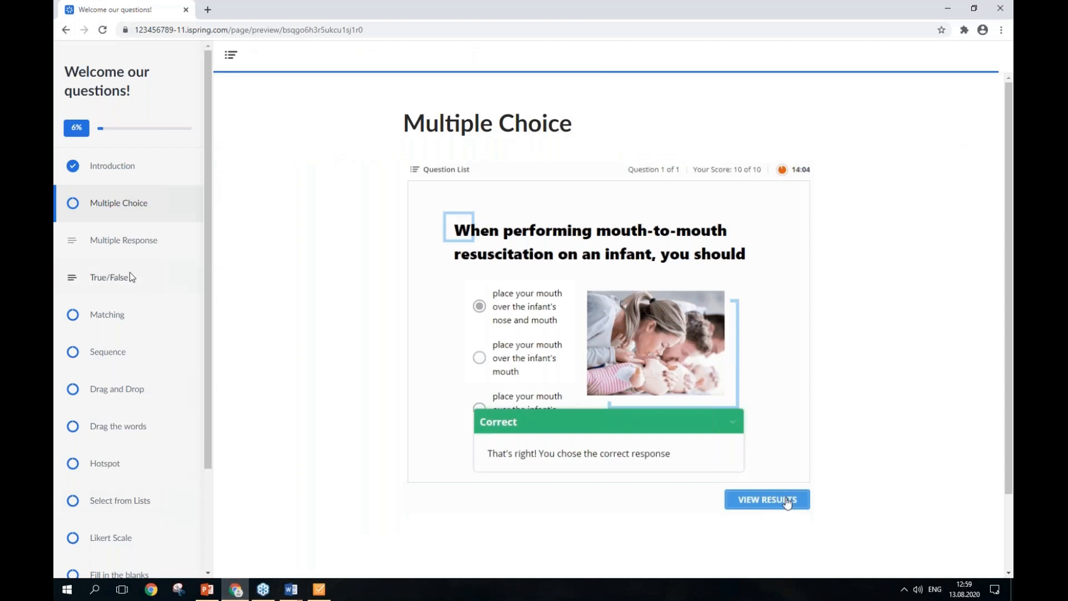
click(132, 246)
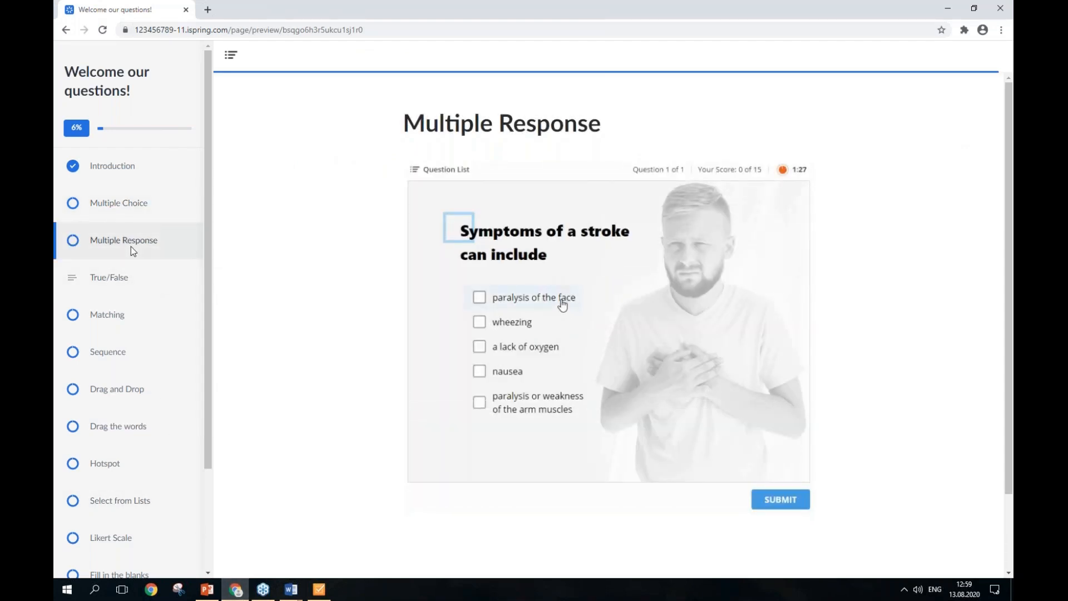
click(562, 302)
click(532, 349)
click(526, 400)
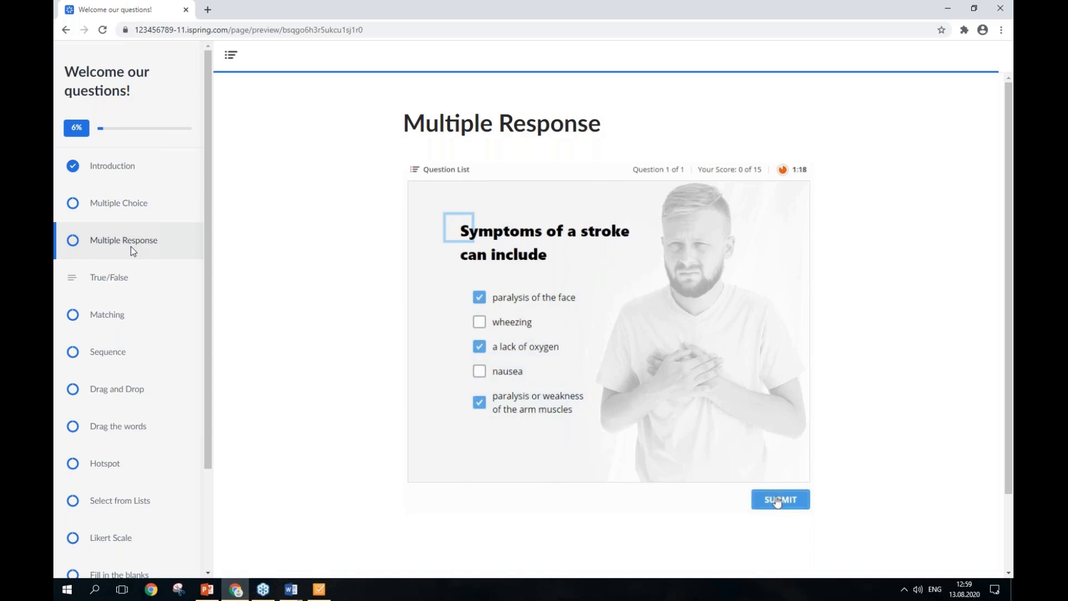
click(777, 501)
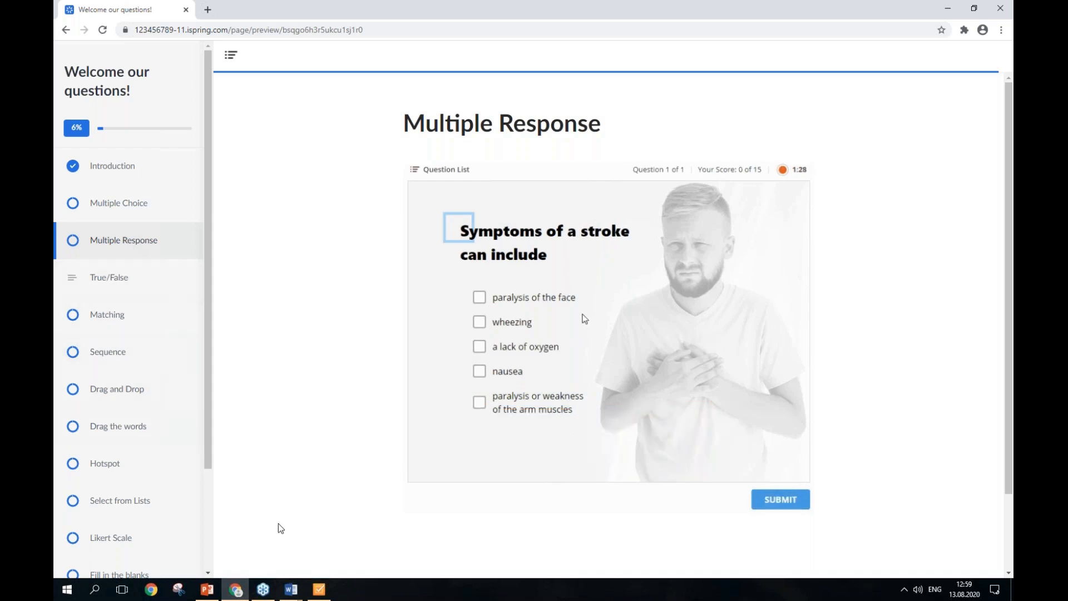
- Switch back to iSpring QuizMaker and add a Multiple Response question with the text "Symptoms of a stroke can include"
click(325, 593)
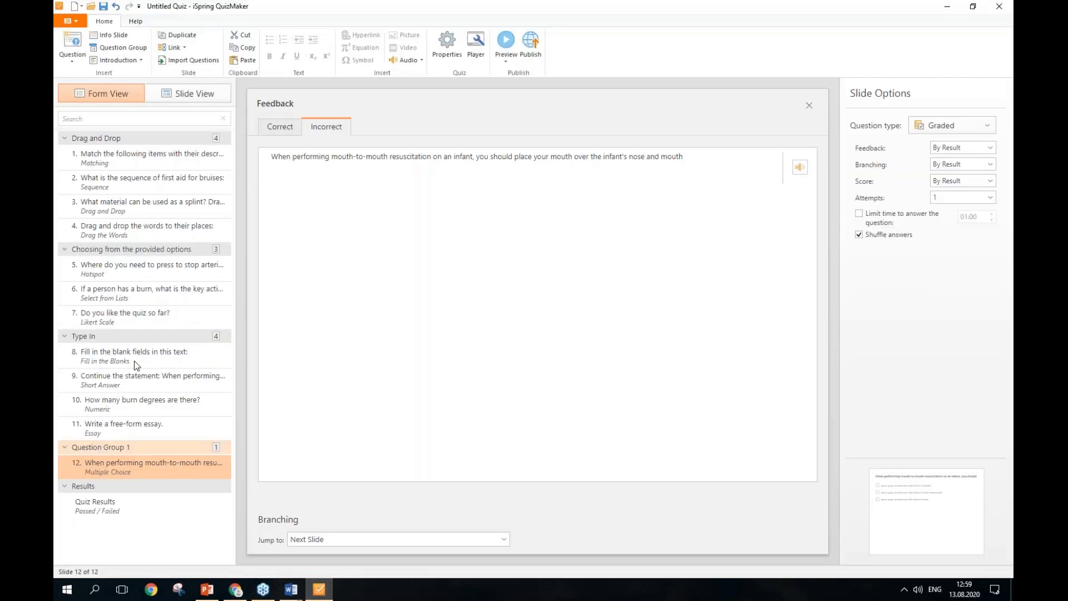
click(72, 63)
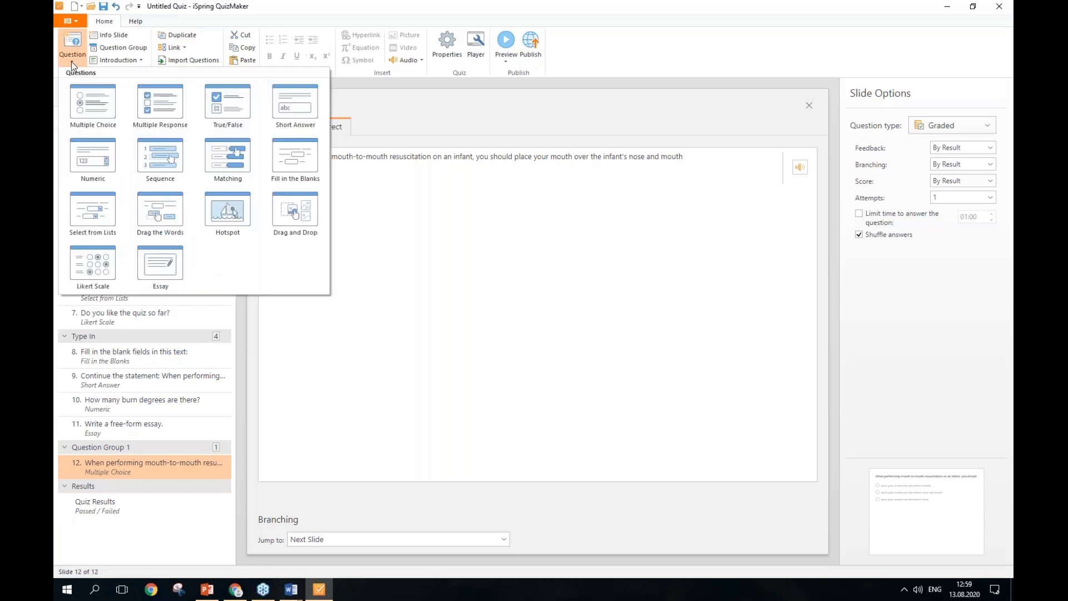
click(148, 106)
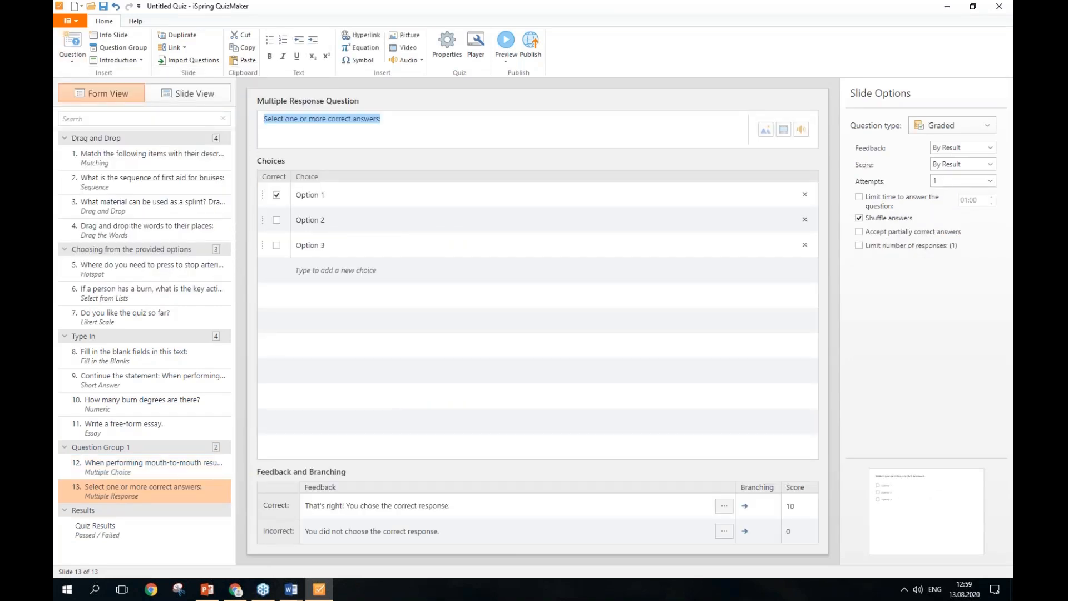
click(291, 589)
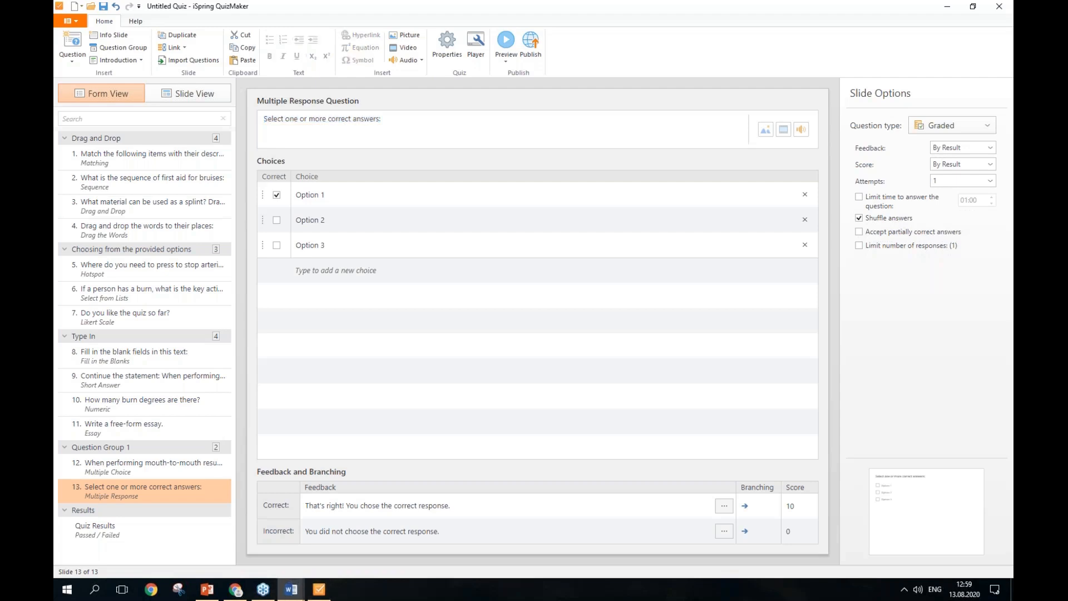
drag(441, 124, 211, 122)
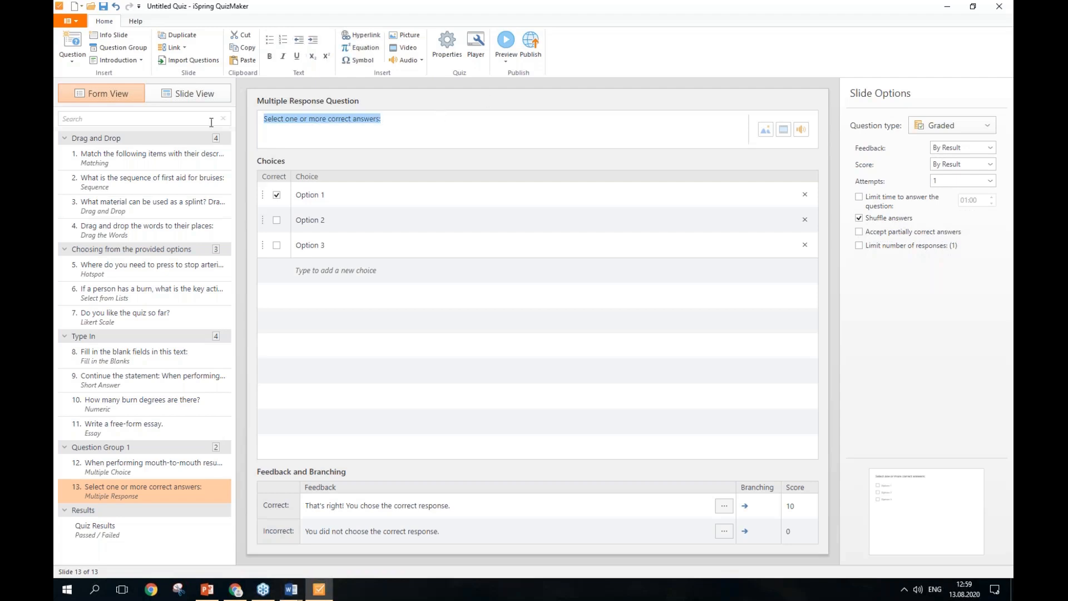
text(Symptoms of a stroke can include)
- Set the first choice to "nausea" and the second to "paralysis or weakness of the arm muscles"
key(alt+Tab)
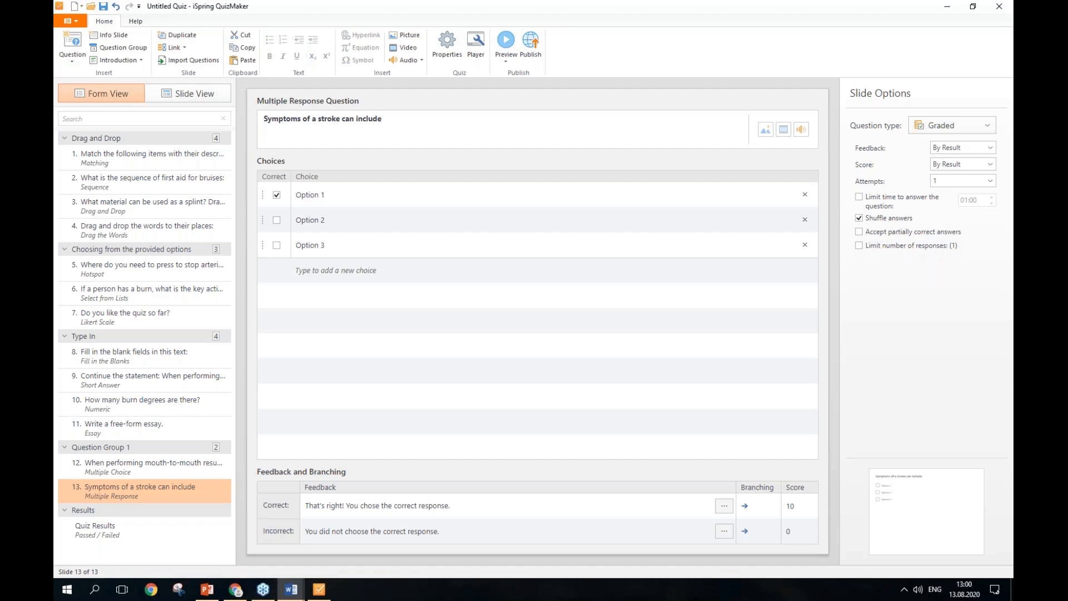
click(358, 193)
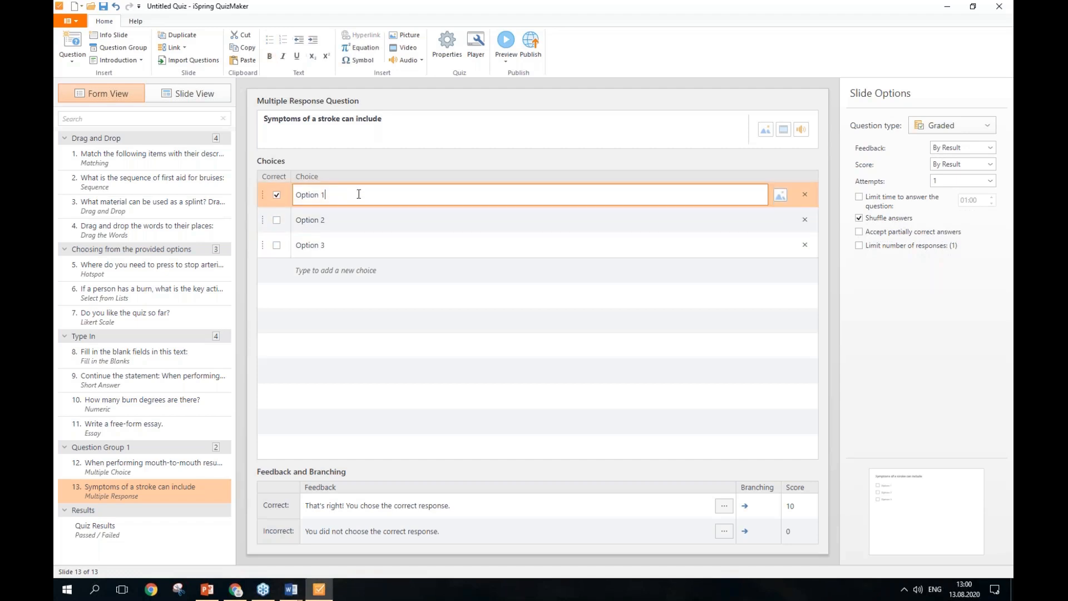
text(nausea)
key(alt+Tab)
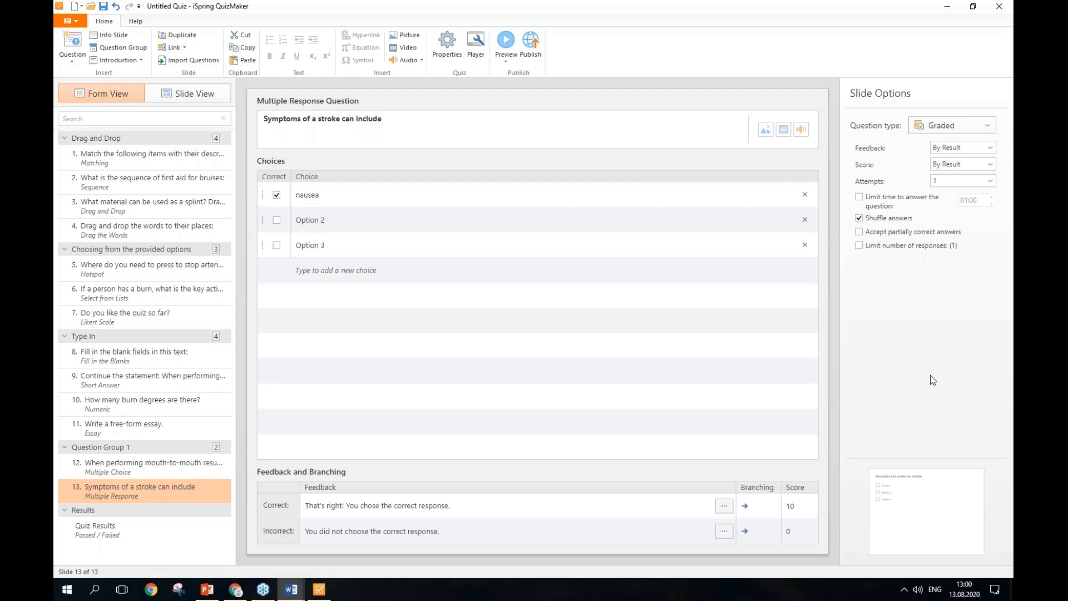
click(390, 220)
text(paralysis or weakness of the arm muscles)
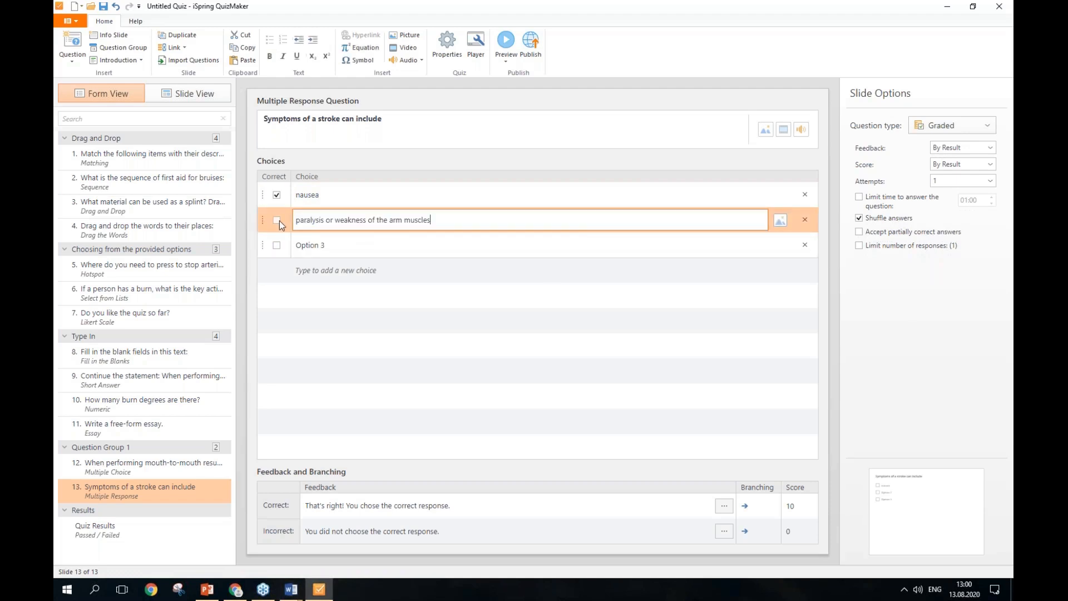
- Set the third choice to "a lack of oxygen" and add a fourth choice, "paralysis of the face"
key(alt+Tab)
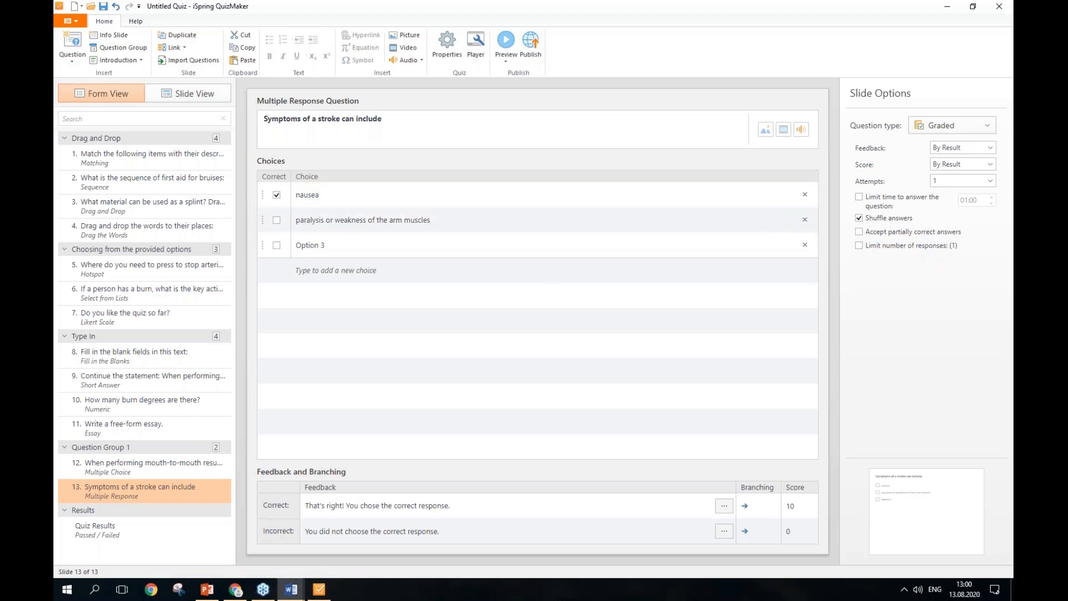
click(485, 246)
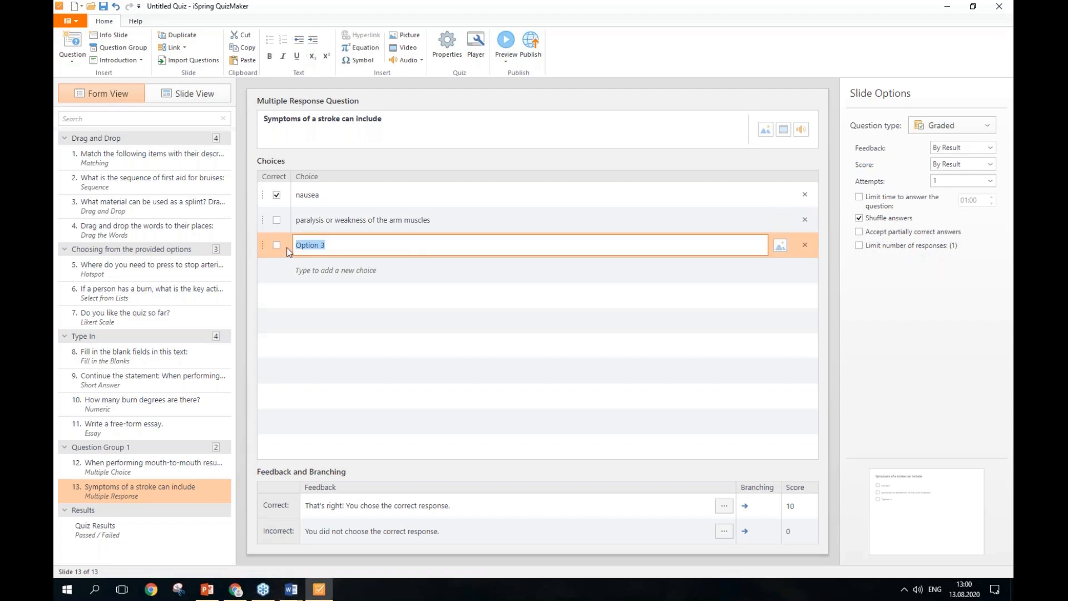
text(a lack of oxygen)
key(alt+Tab)
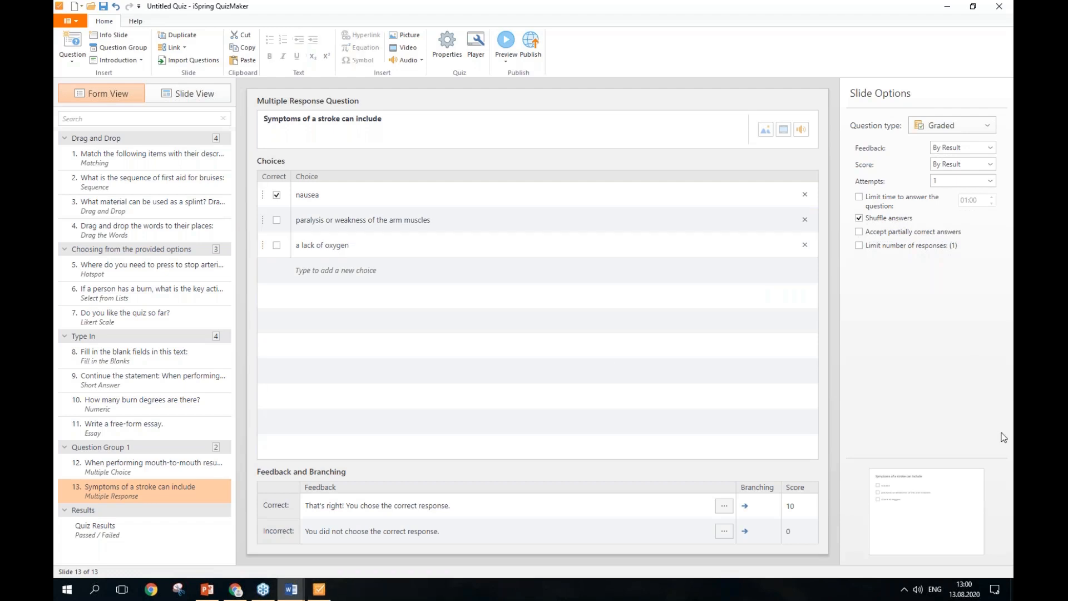
click(489, 271)
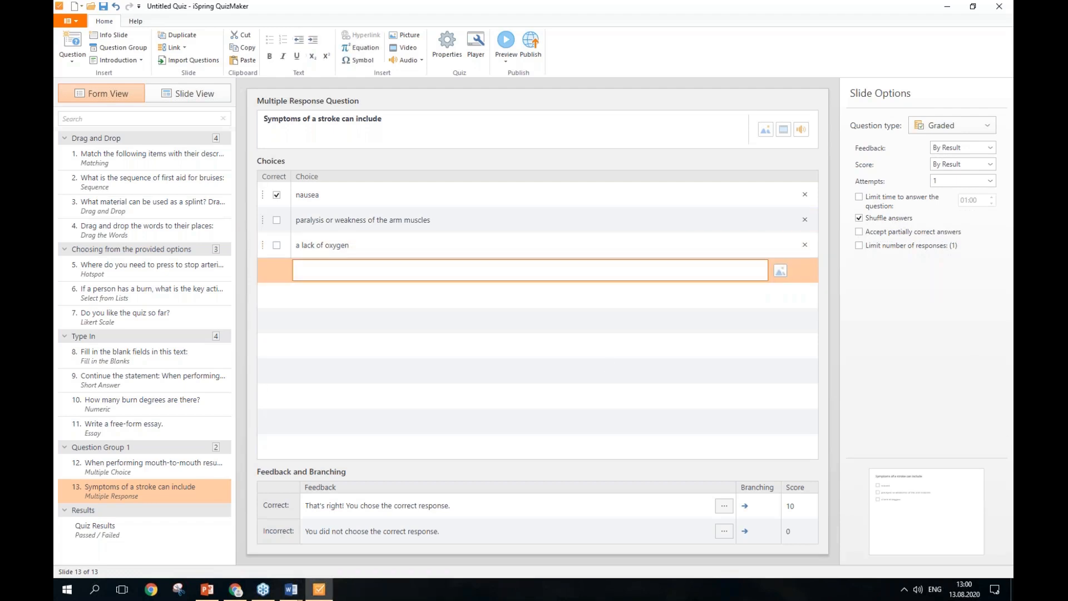
text(paralysis of the face)
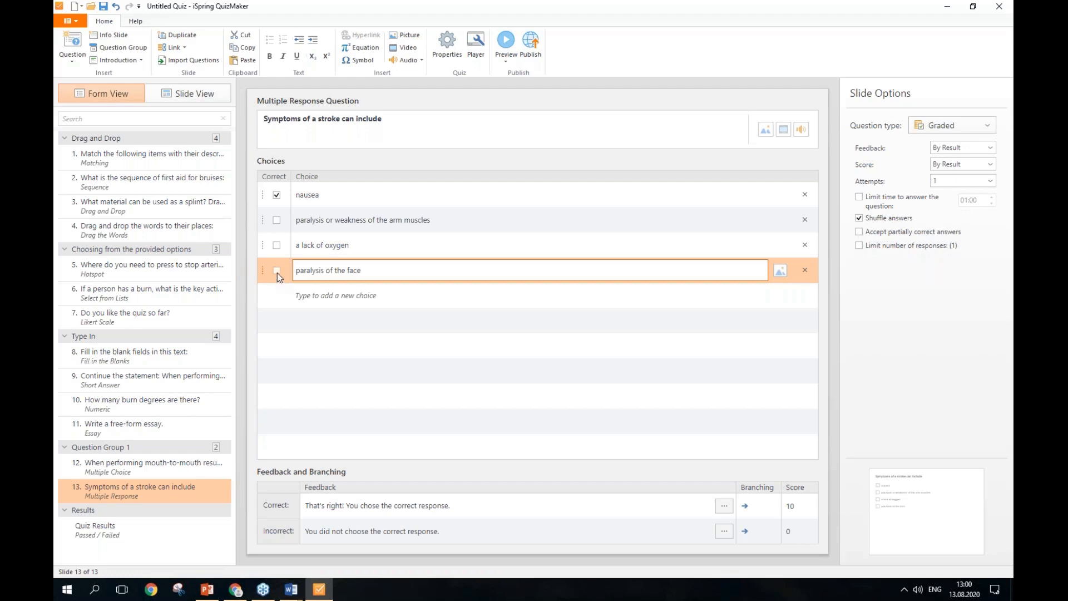
- Mark only the two paralysis choices as correct, unmarking "nausea", and set the question's scoring to By Choice
click(277, 271)
click(275, 196)
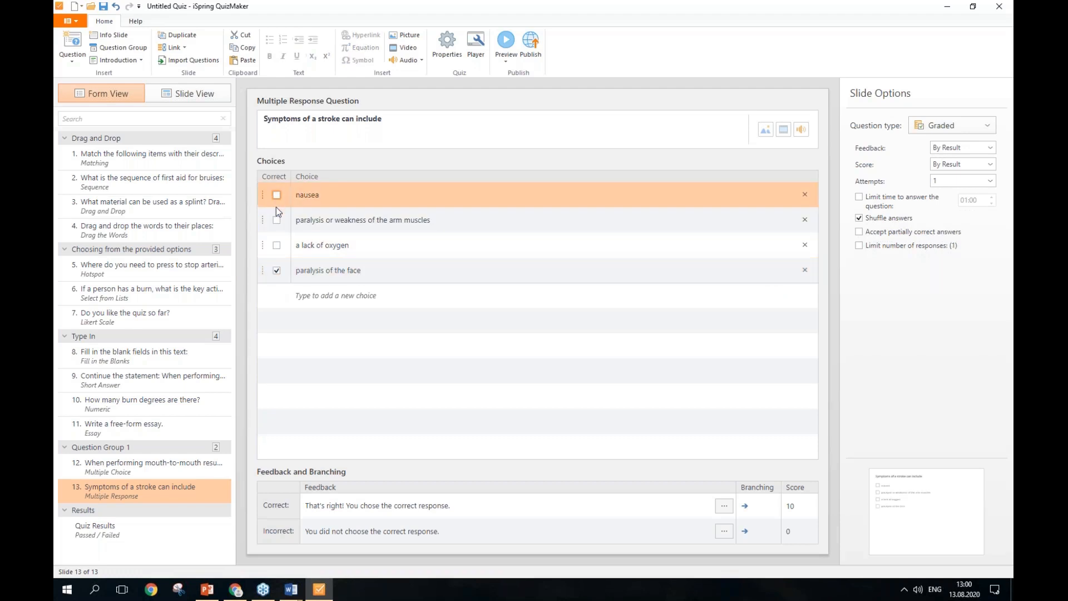
click(277, 220)
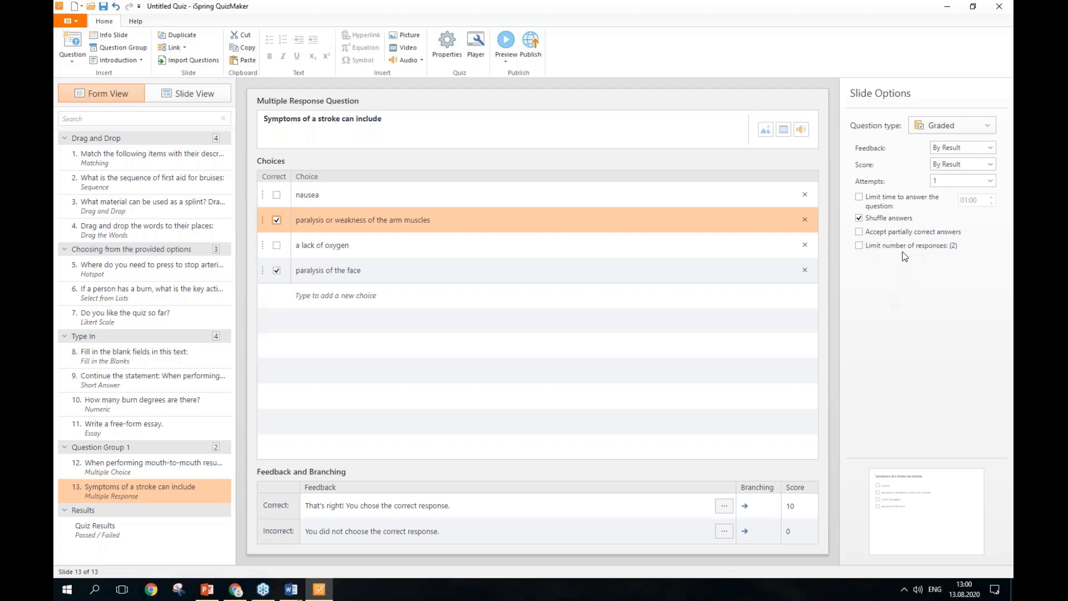
click(943, 165)
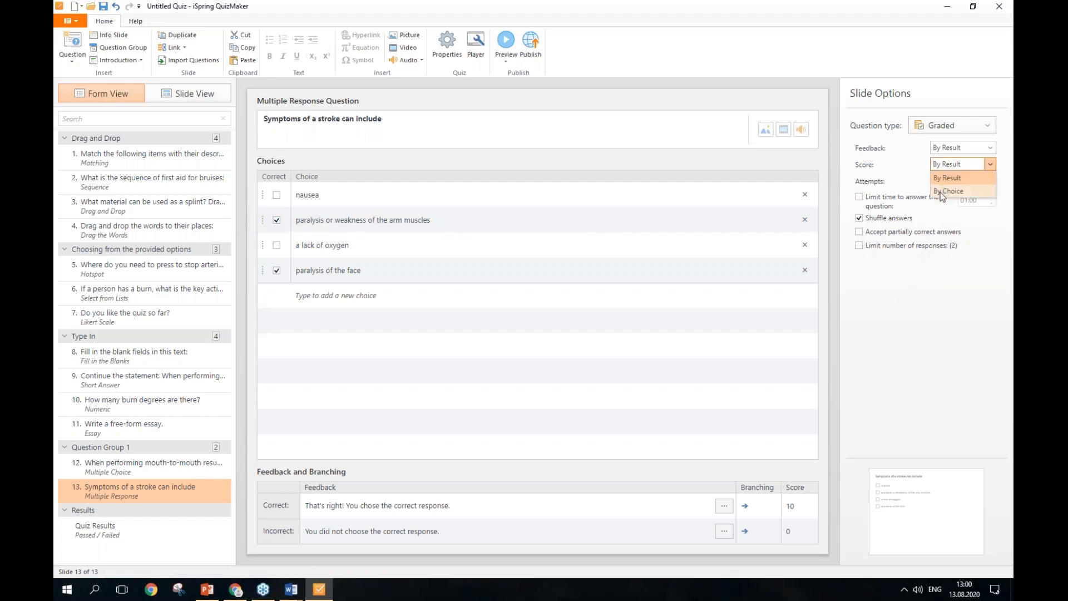
click(947, 191)
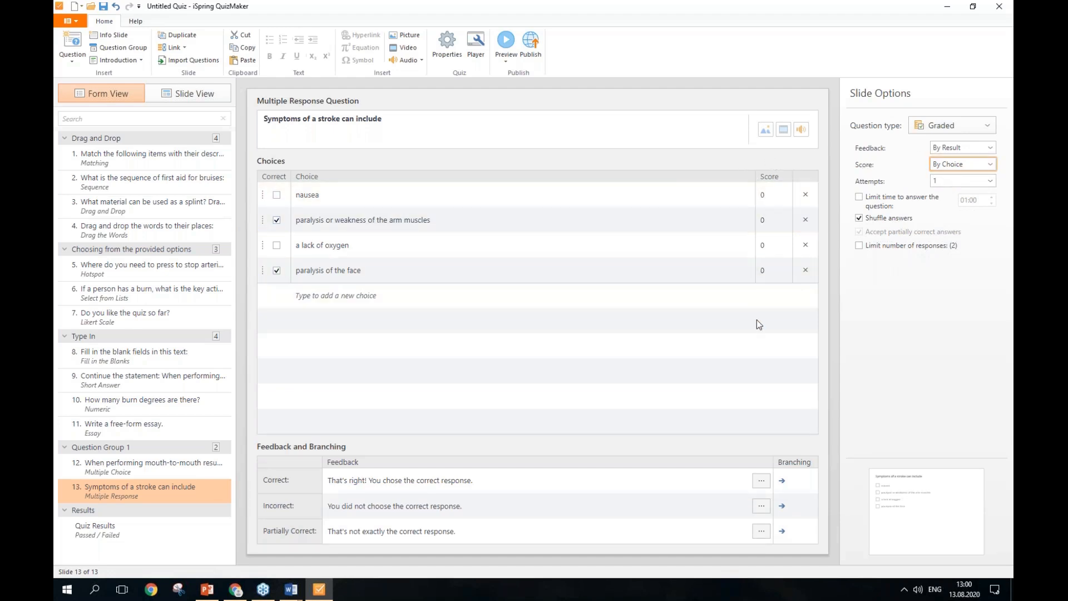
click(779, 195)
drag(777, 195, 741, 198)
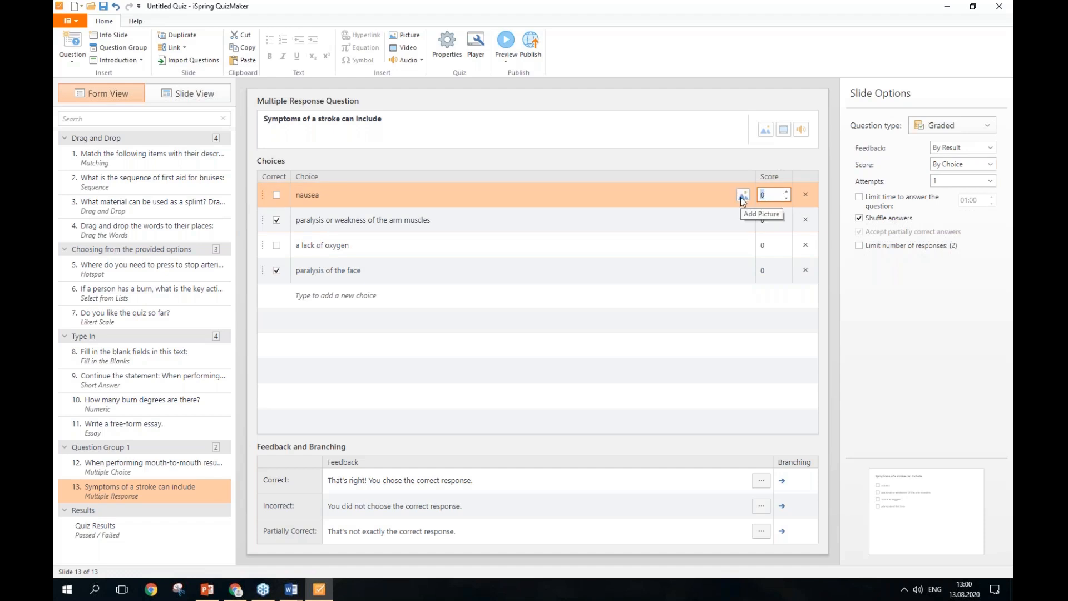
text(15)
drag(772, 195, 754, 191)
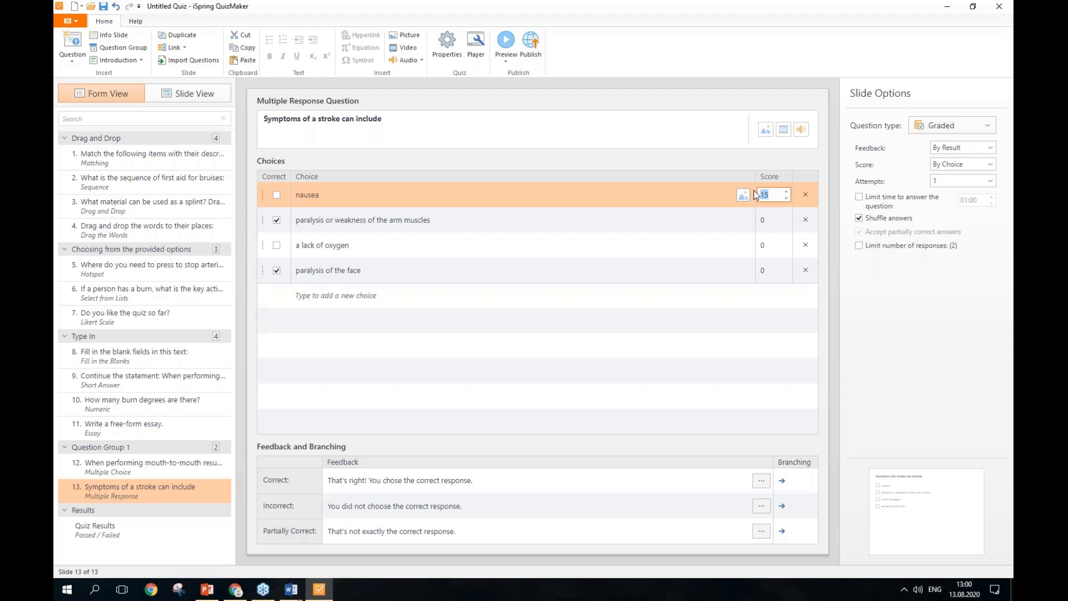
key(BackSpace)
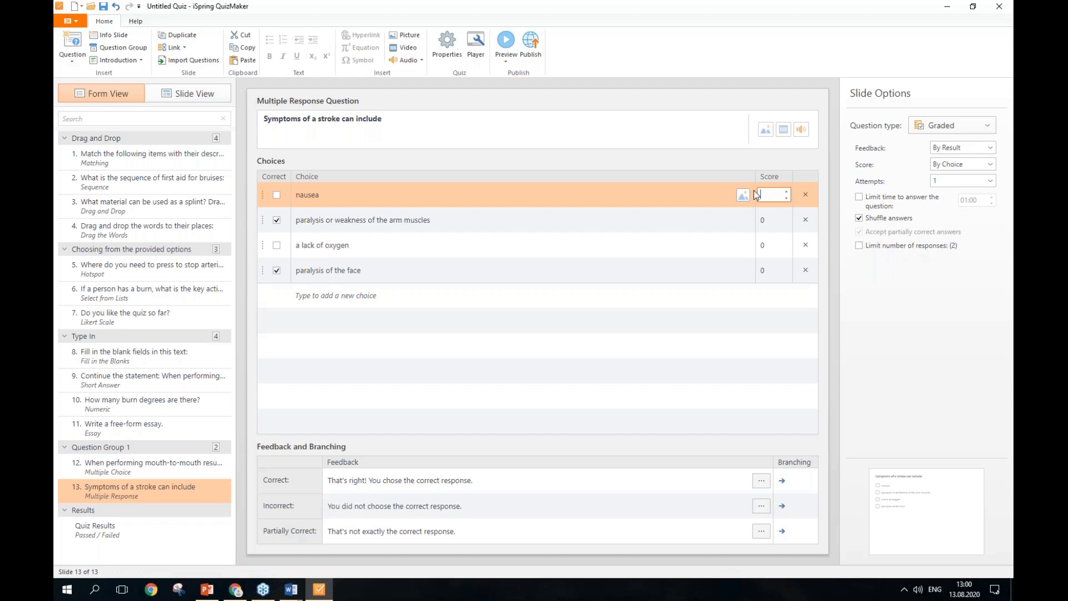
- Set the choice scores to 5 for arm muscle paralysis or weakness, -5 for "a lack of oxygen" and 10 for "paralysis of the face"
click(770, 221)
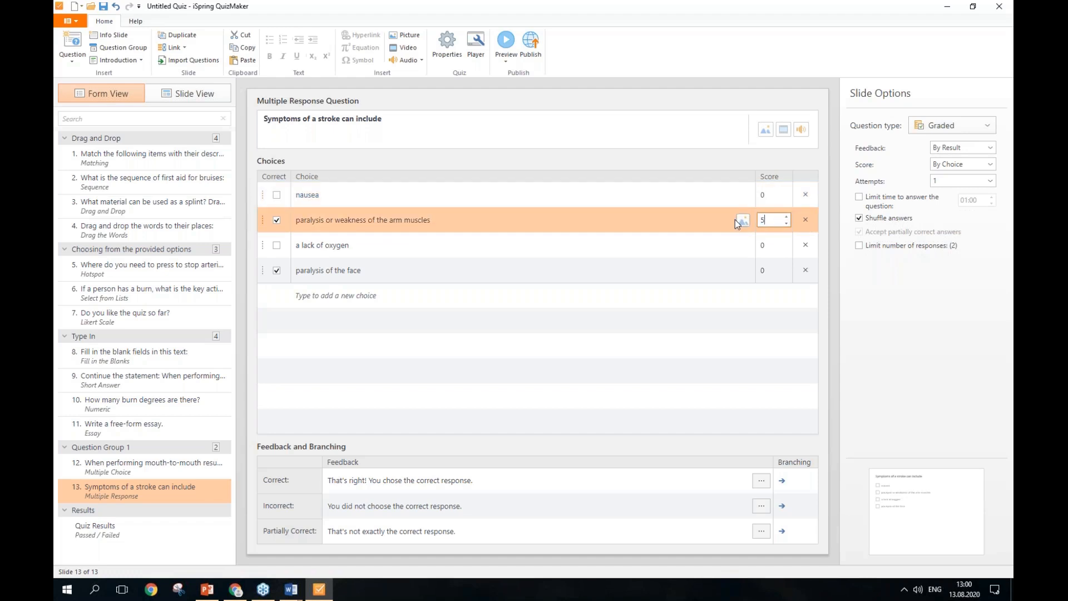
text(5)
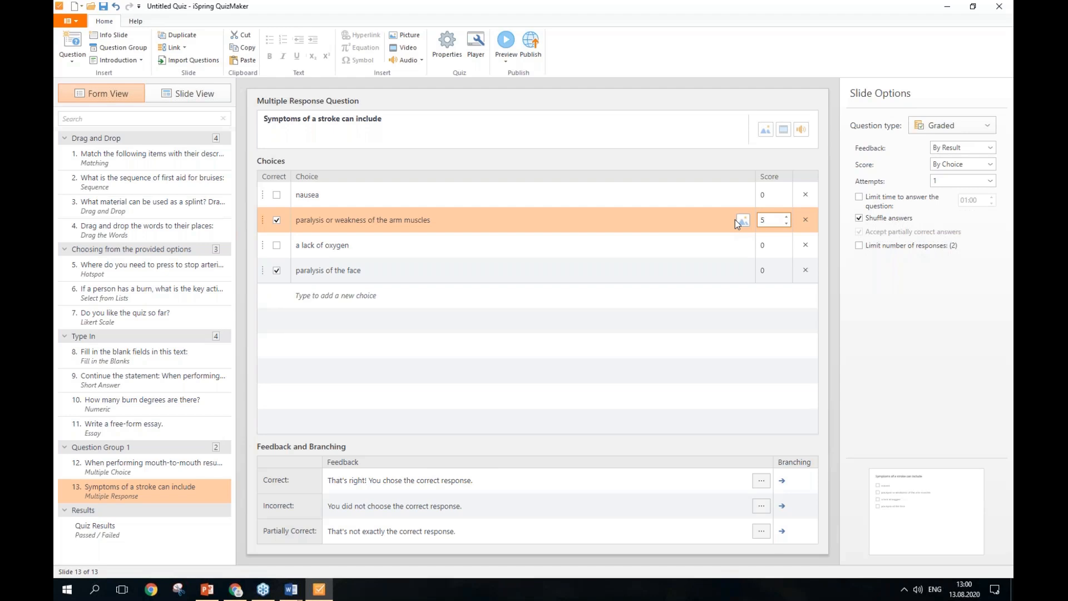
double_click(783, 245)
text(-5)
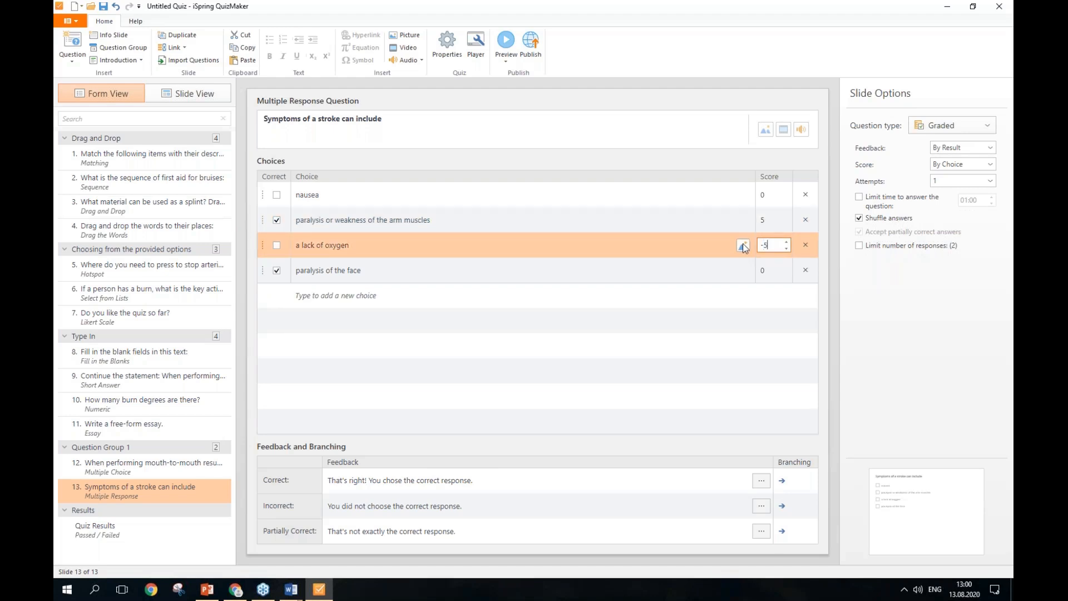
click(772, 270)
key(BackSpace)
text(1)
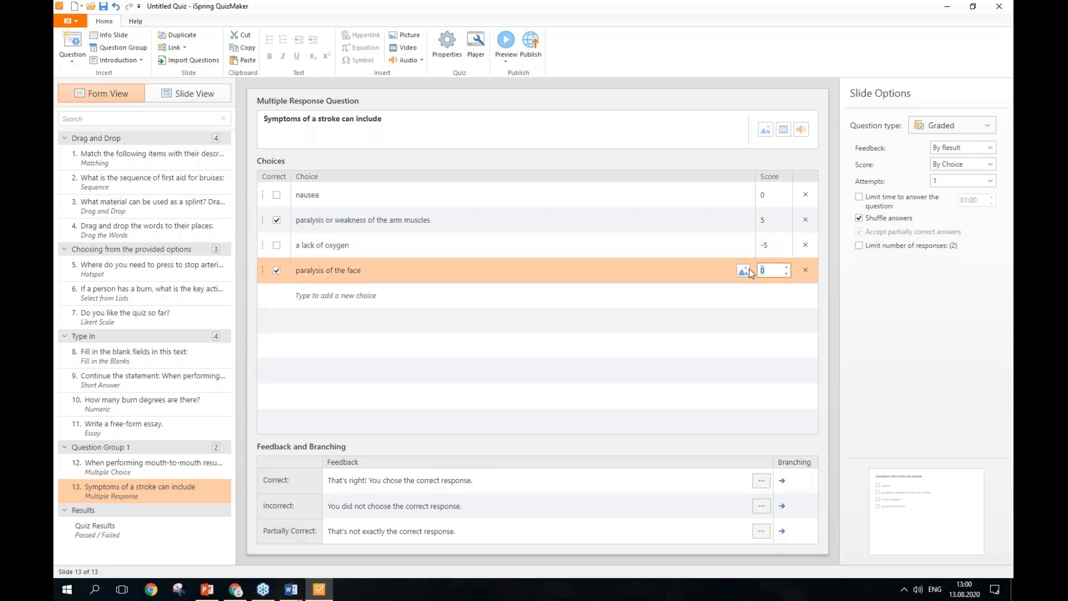
text(0)
- Preview the Multiple Response slide, submit every choice except "nausea", and move the preview aside to compare the result with the choice scores
click(510, 61)
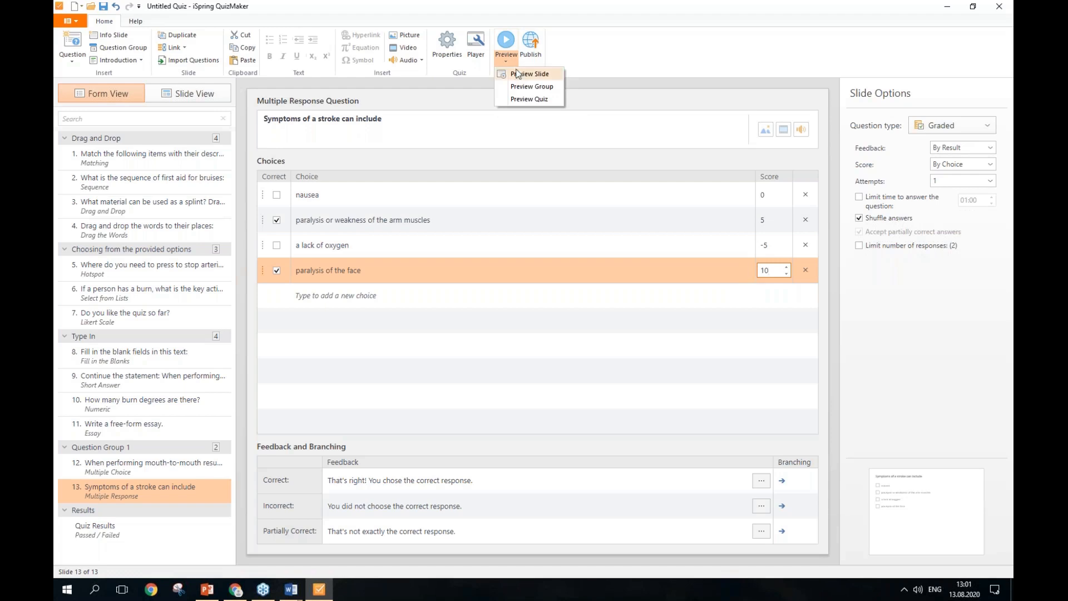
click(521, 80)
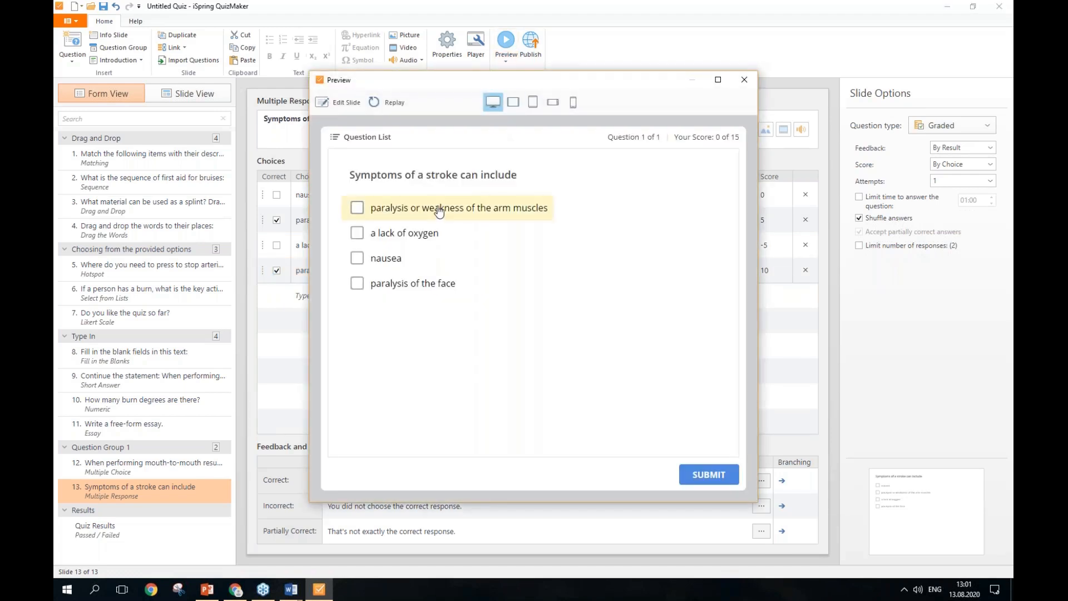
click(439, 211)
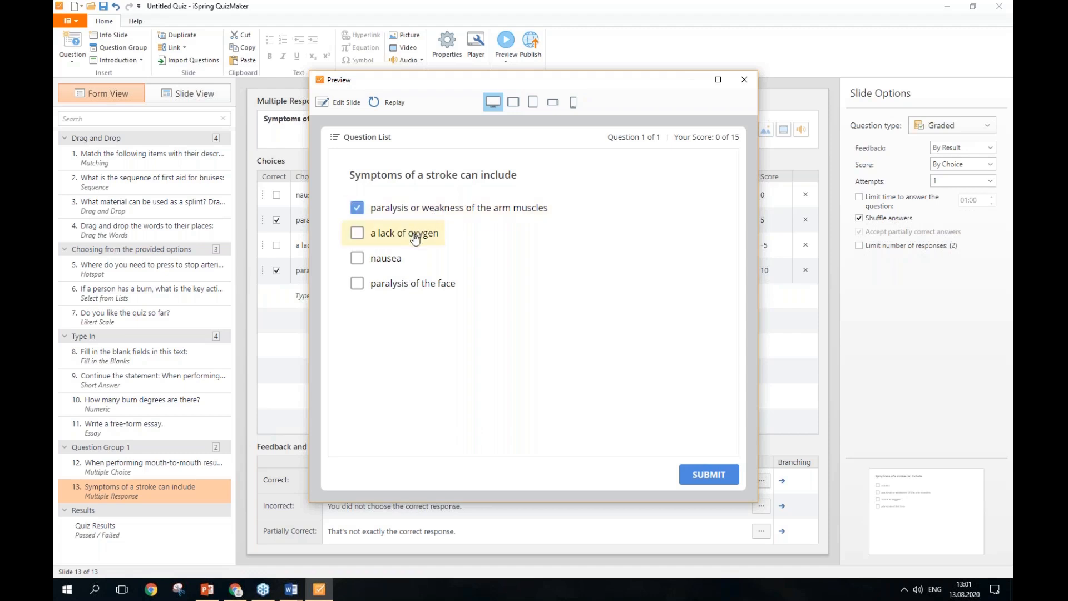
click(414, 236)
click(410, 289)
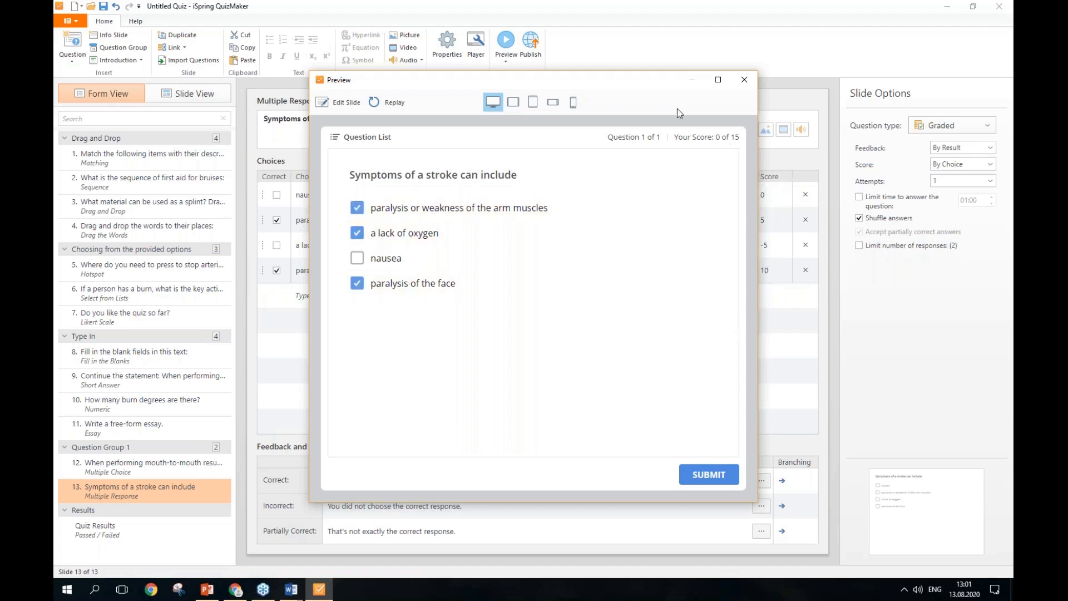
click(726, 474)
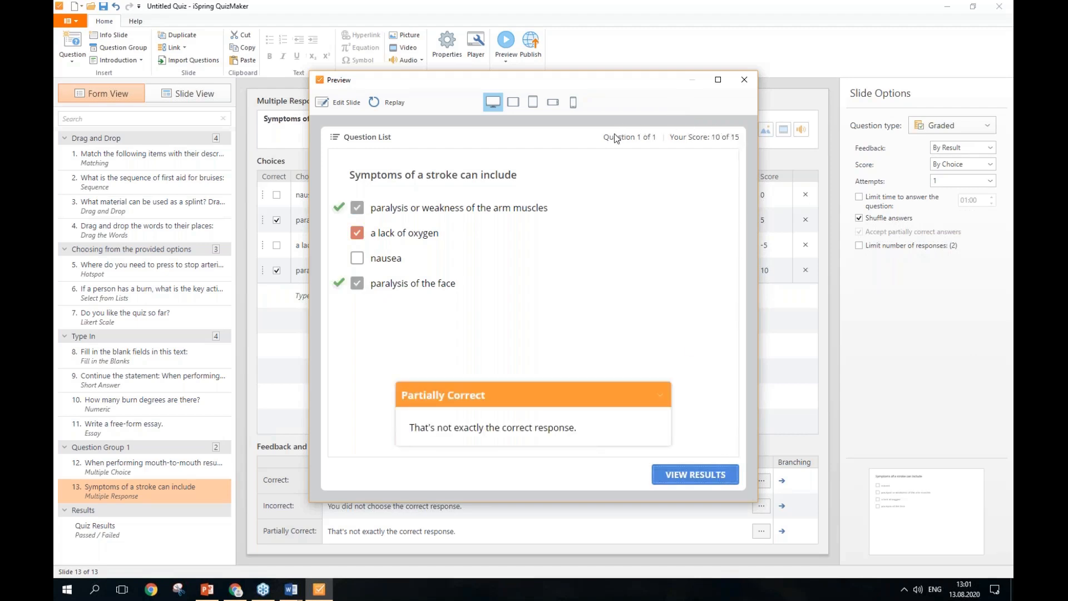
drag(626, 81, 533, 79)
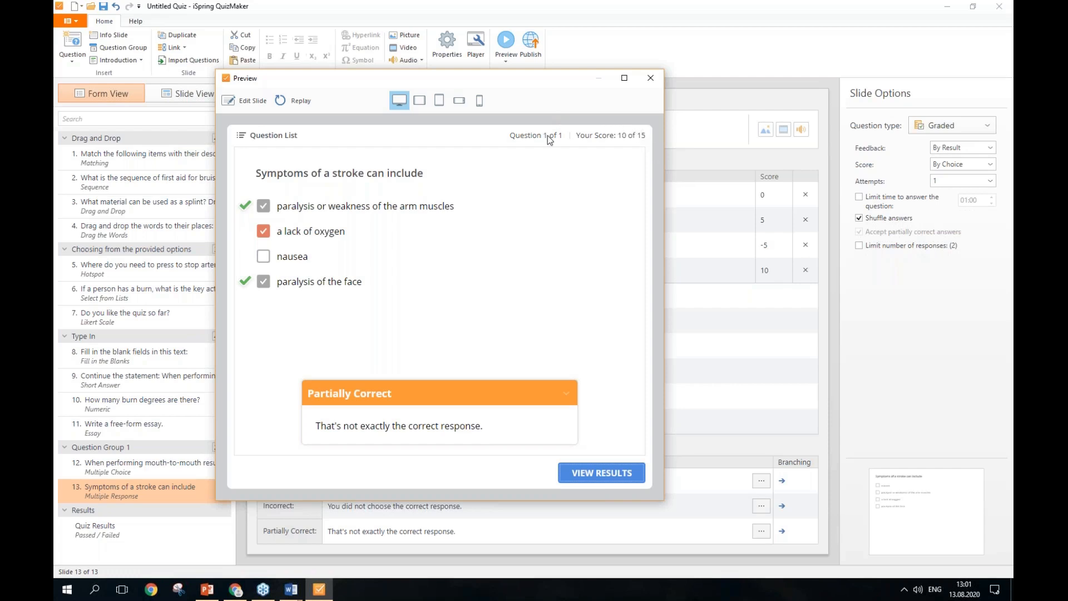
- Close the preview and set the feedback of the mouth-to-mouth resuscitation Multiple Choice question to By Choice
click(657, 79)
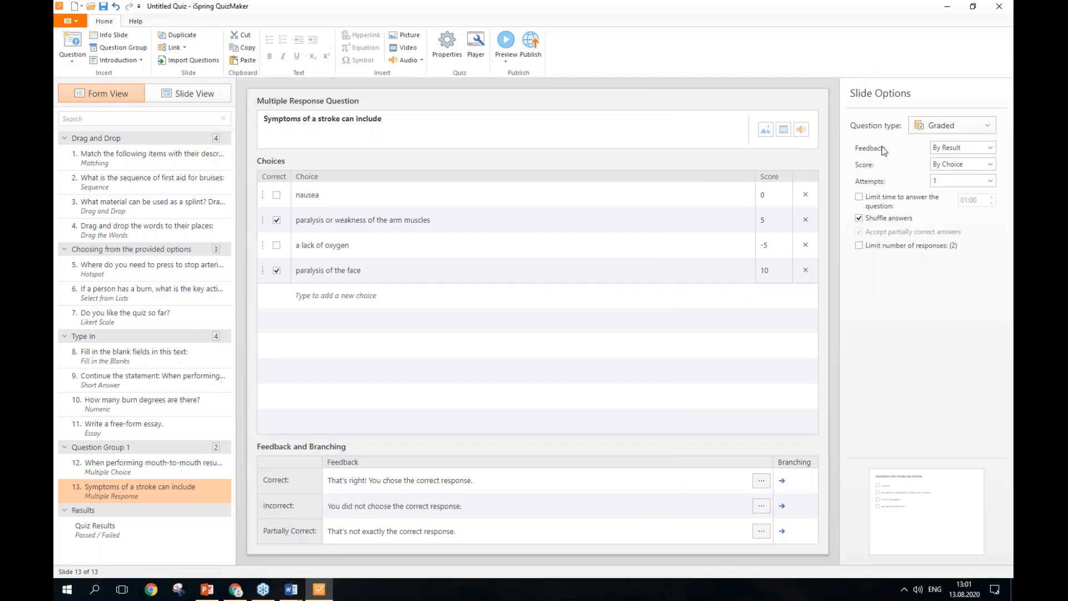
click(948, 149)
click(948, 149)
click(208, 468)
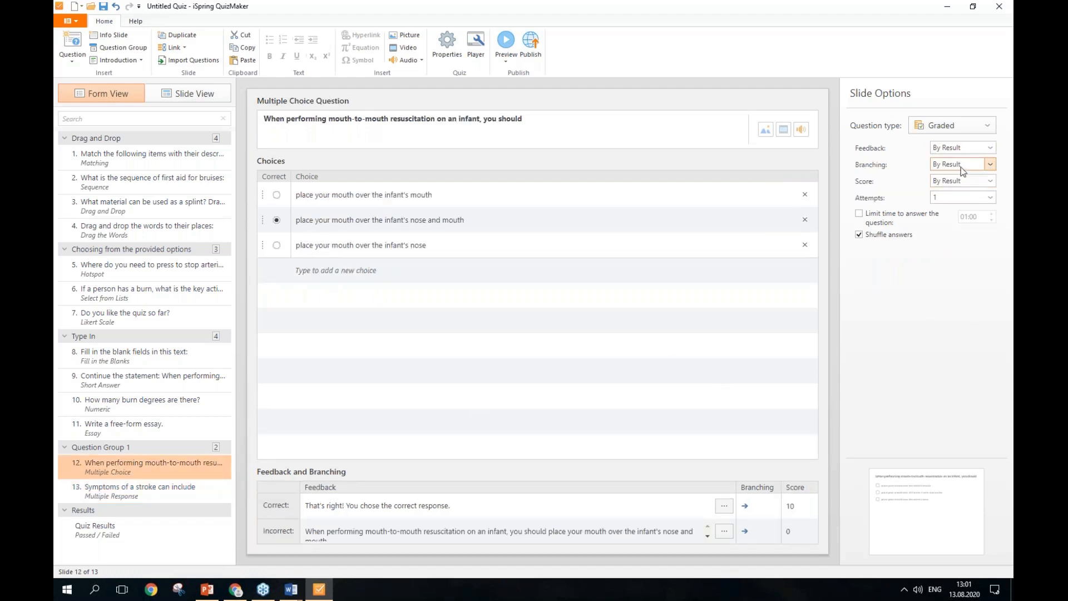
click(958, 148)
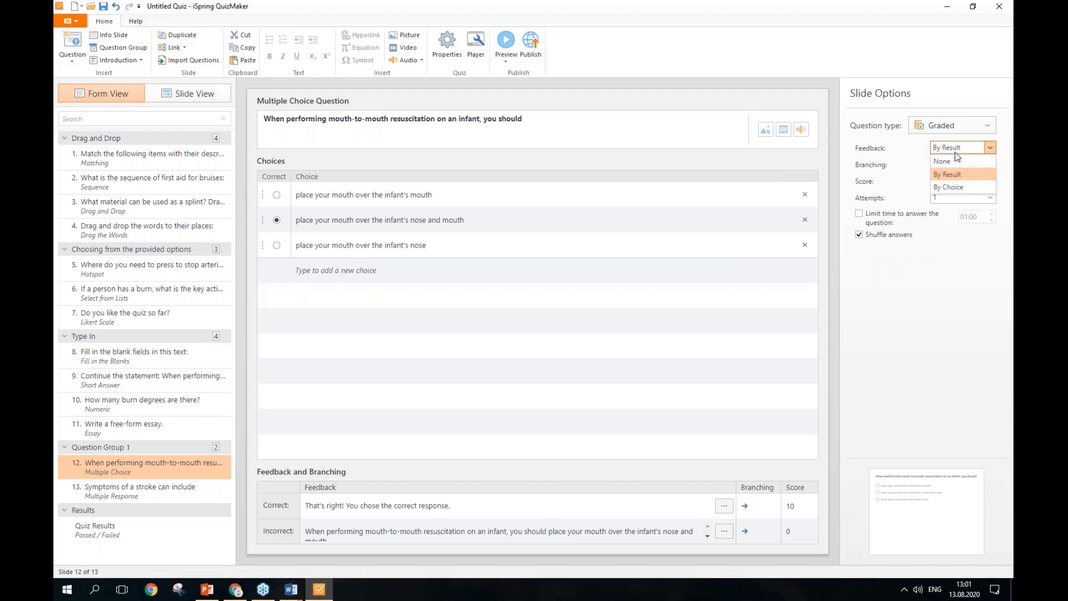
click(957, 187)
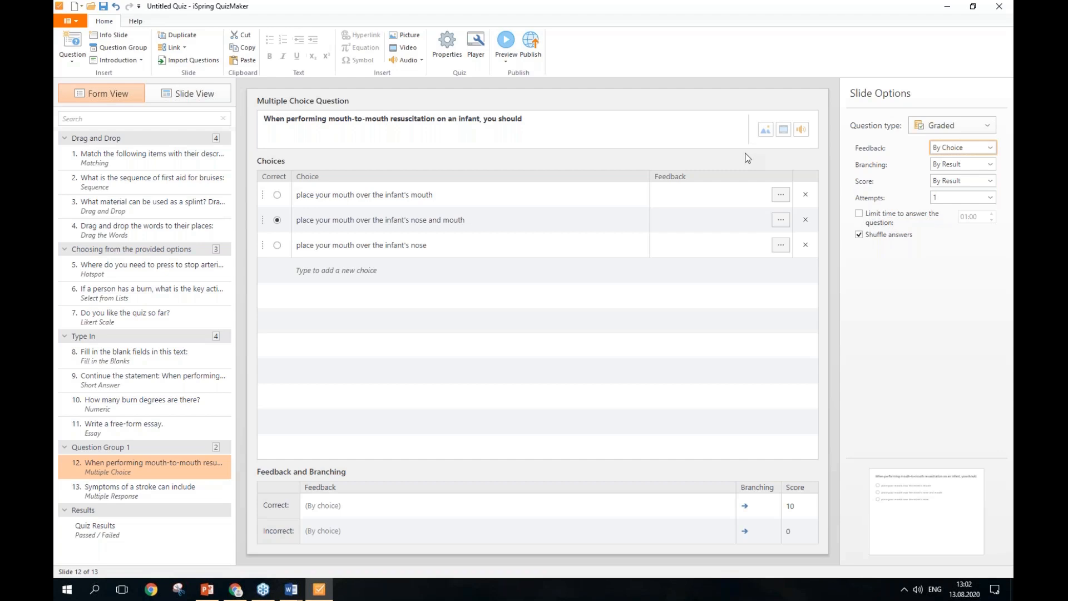
- Add a True/False question after the mouth-to-mouth resuscitation question in Question Group 1
click(80, 62)
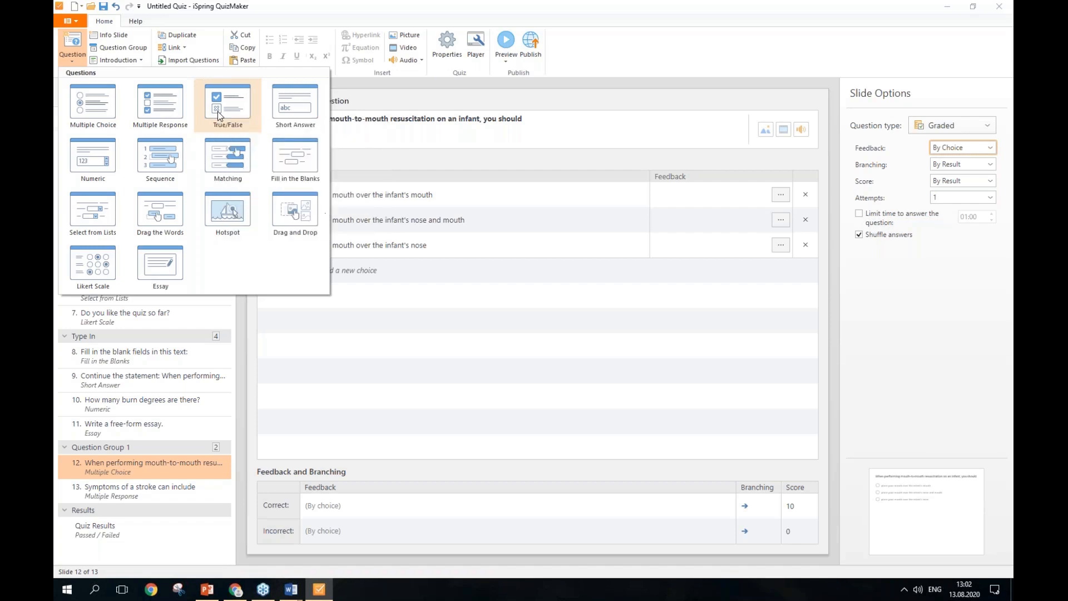
key(Escape)
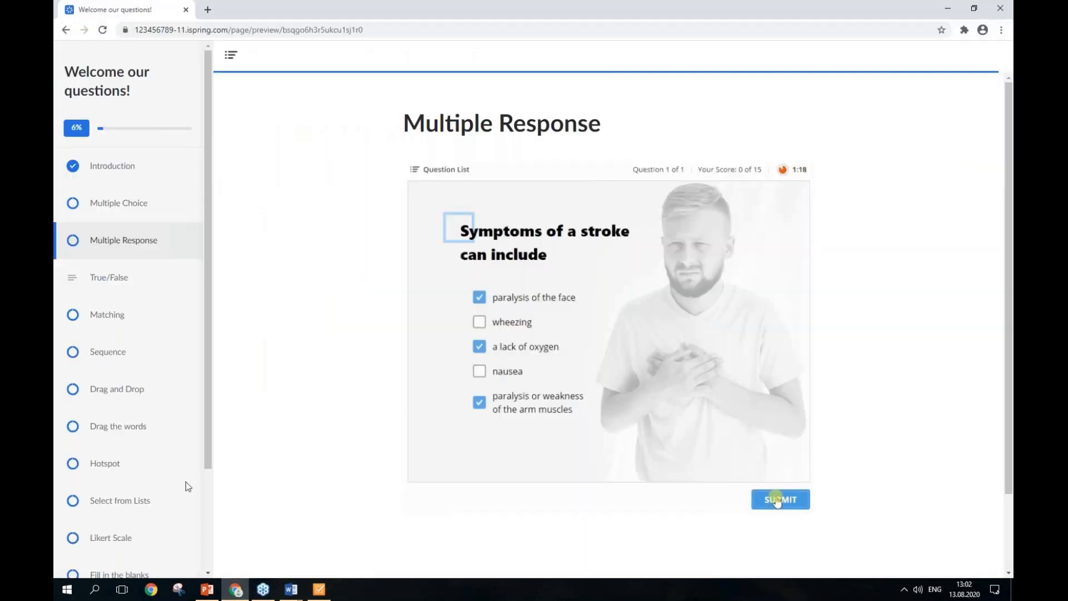
- Open the True/False lesson in the browser's sample course, submit the answer True to the 911 question, and return to iSpring QuizMaker
click(132, 275)
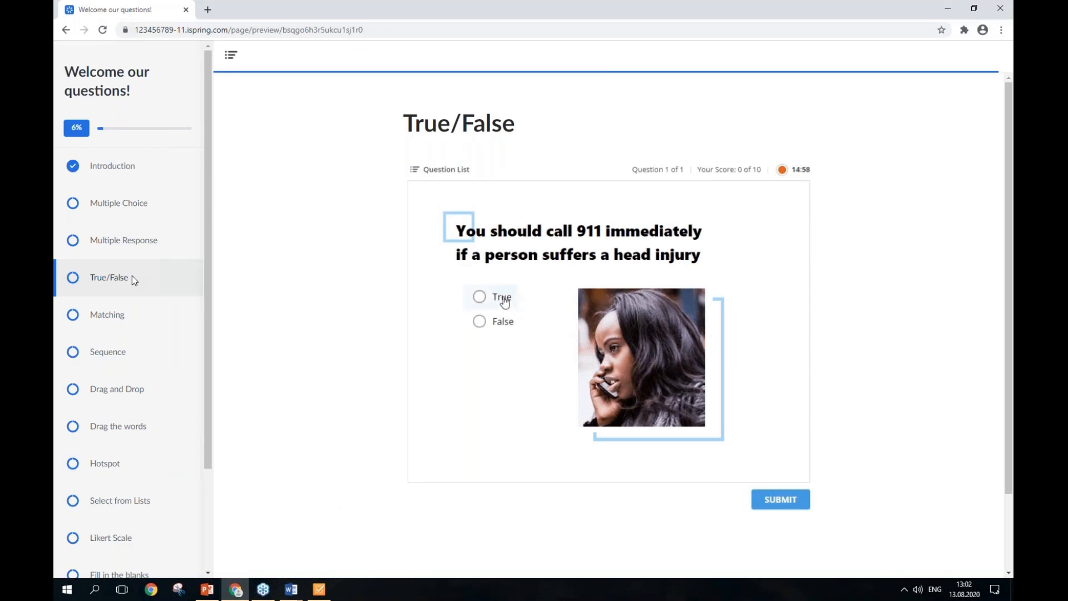
click(494, 300)
click(789, 496)
click(494, 297)
click(789, 496)
click(317, 590)
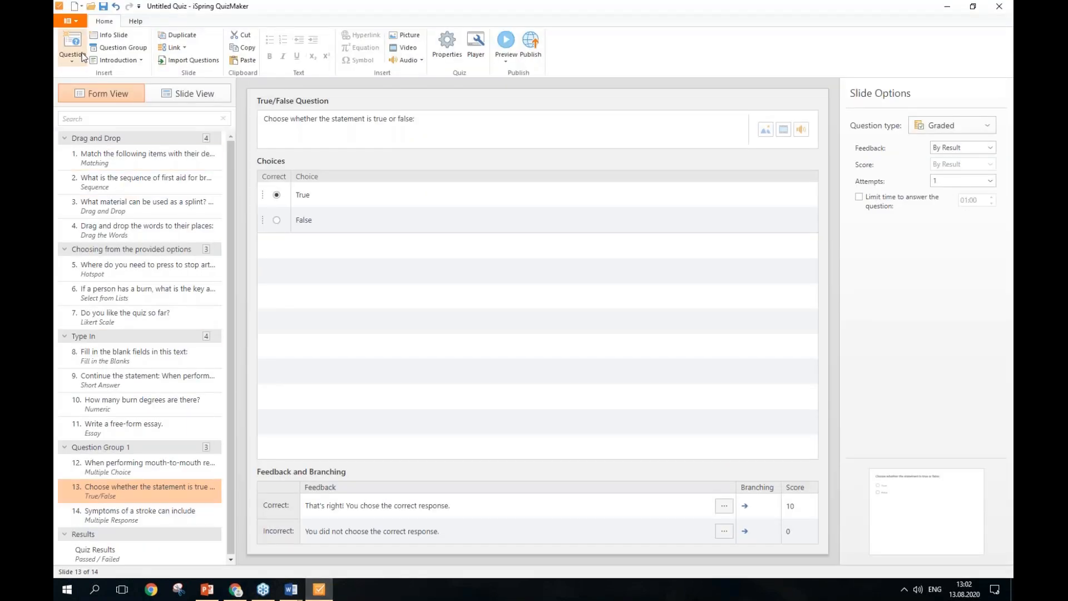
- Add another True/False question and rename its choices to "Yes" and "No"
click(82, 55)
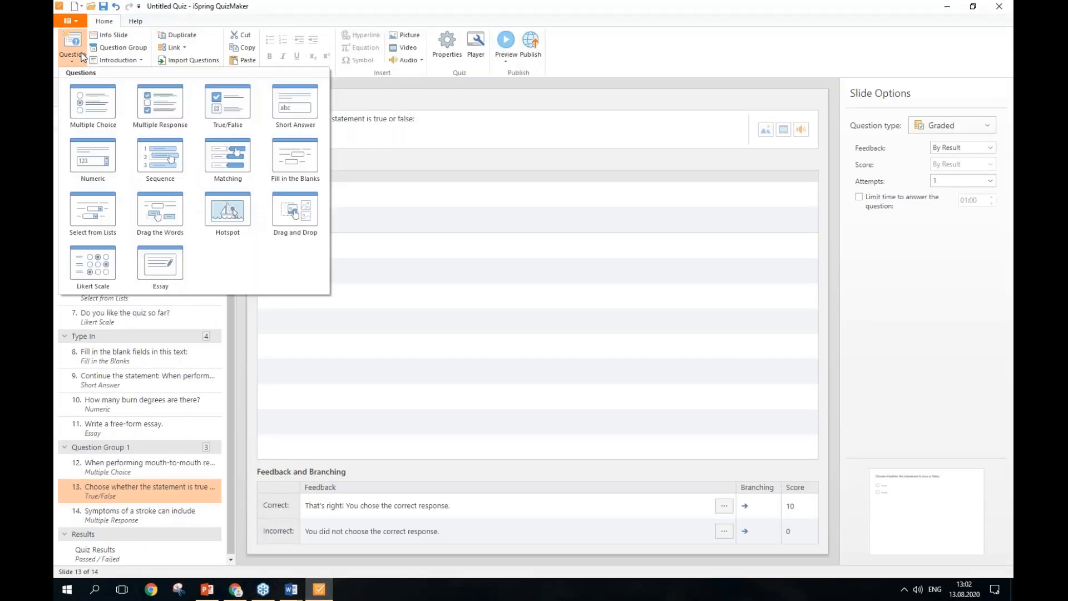
click(222, 110)
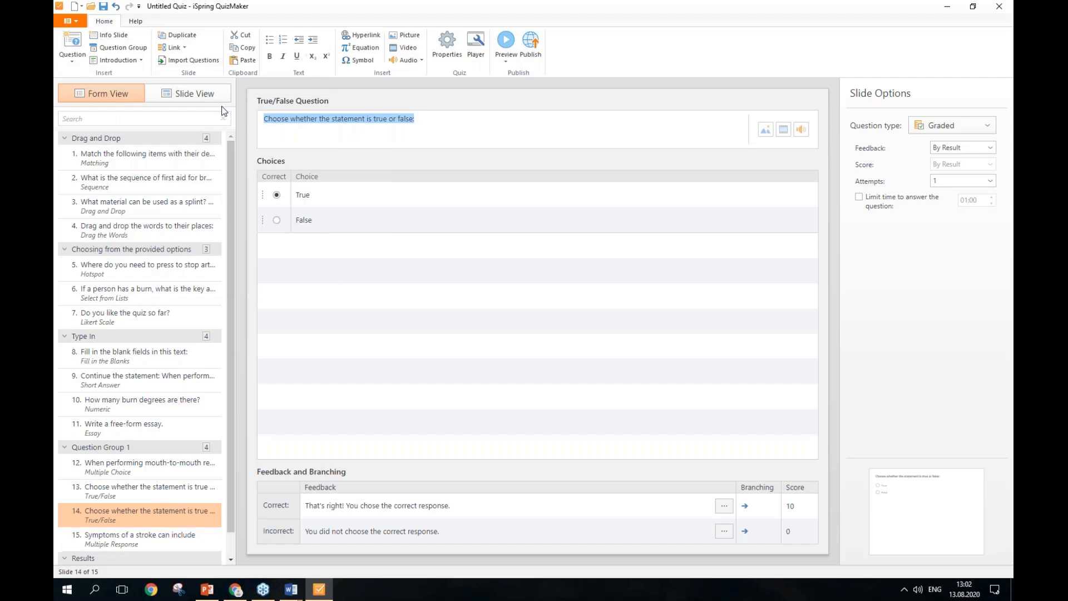
click(325, 198)
drag(326, 195, 296, 215)
text(Yes)
click(336, 221)
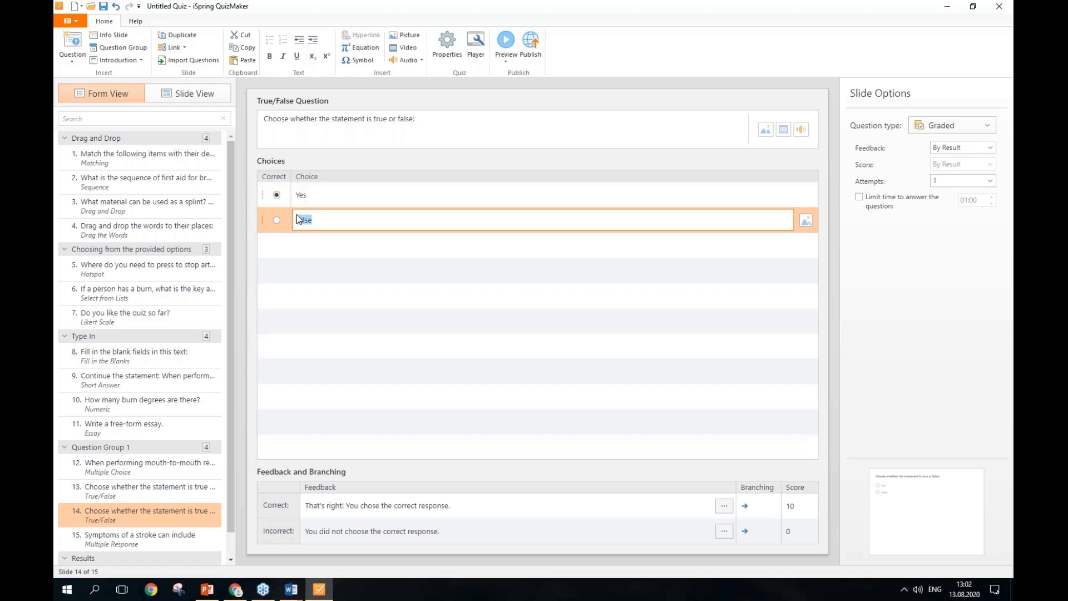
text(No)
- Insert the picture true false.png from the pics folder into the new True/False question
click(767, 137)
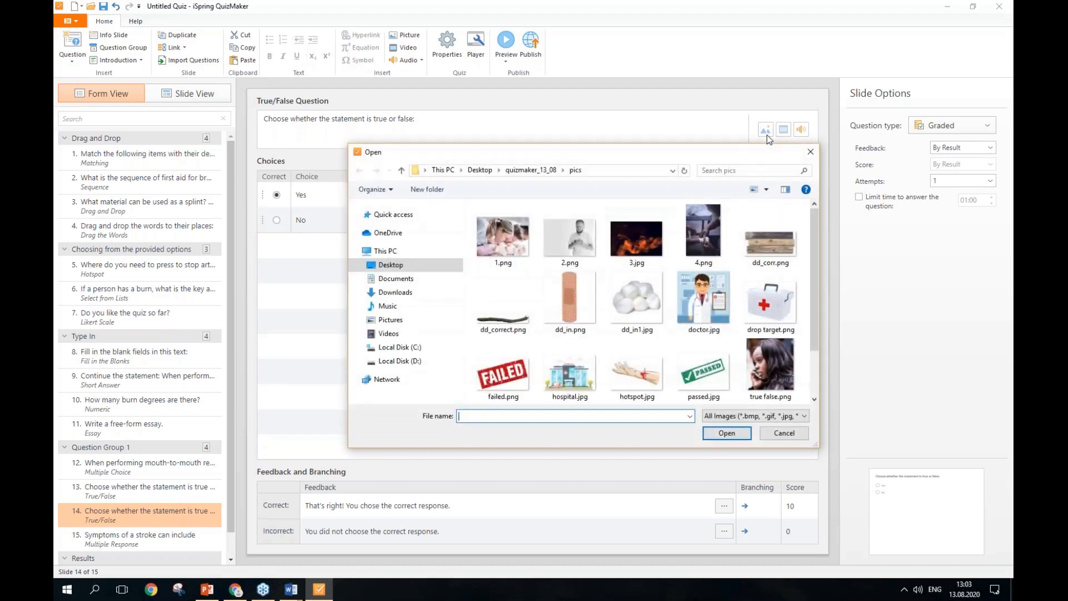
double_click(776, 365)
mouse_move(798, 218)
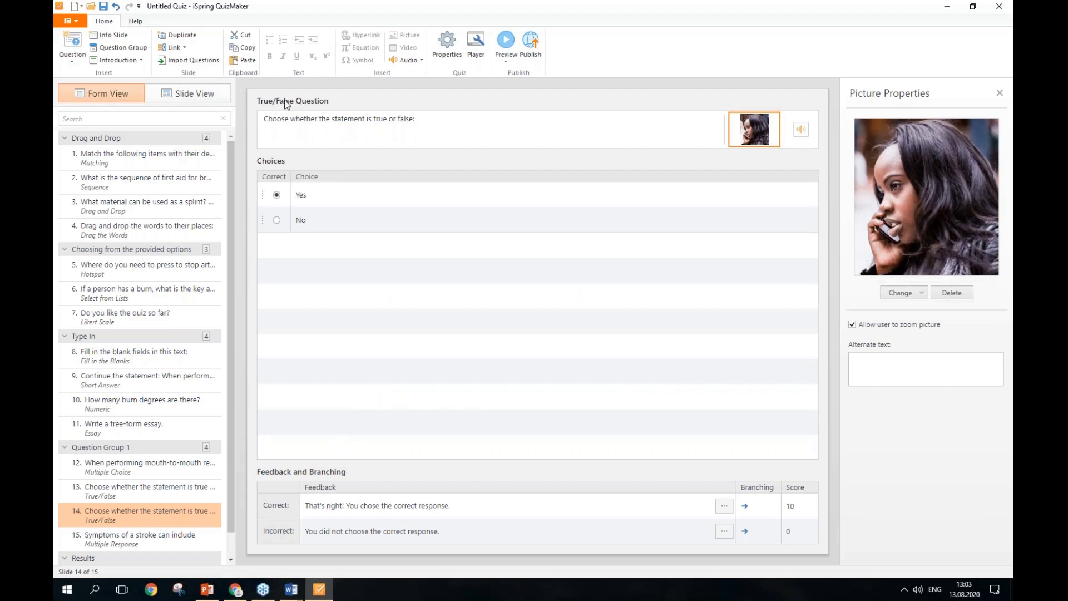
- Preview the True/False slide in the portrait smartphone layout, enlarge the question picture and close the enlarged view
click(512, 60)
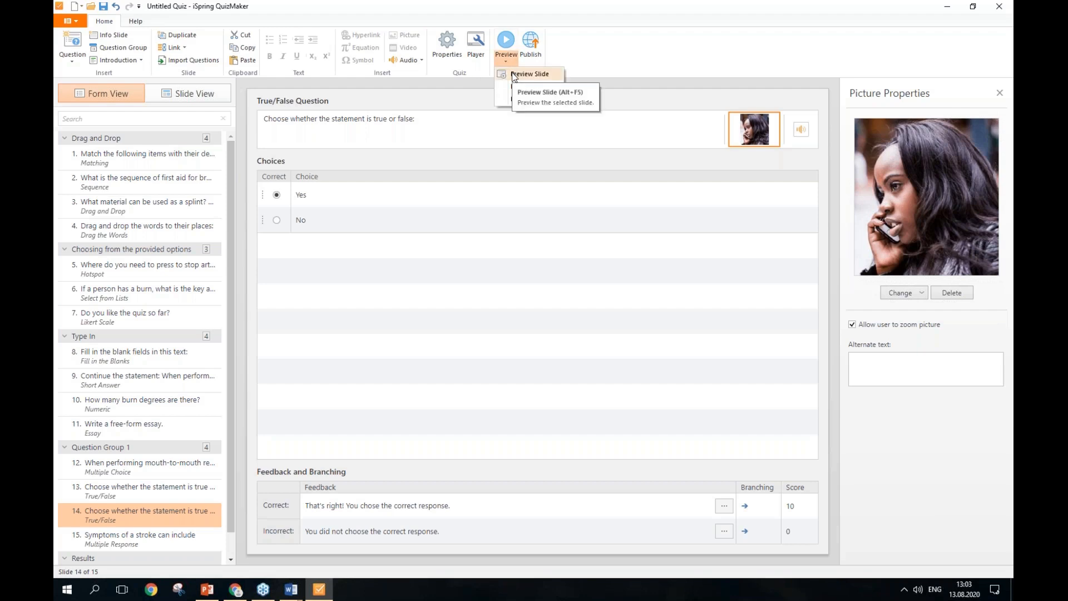
click(513, 75)
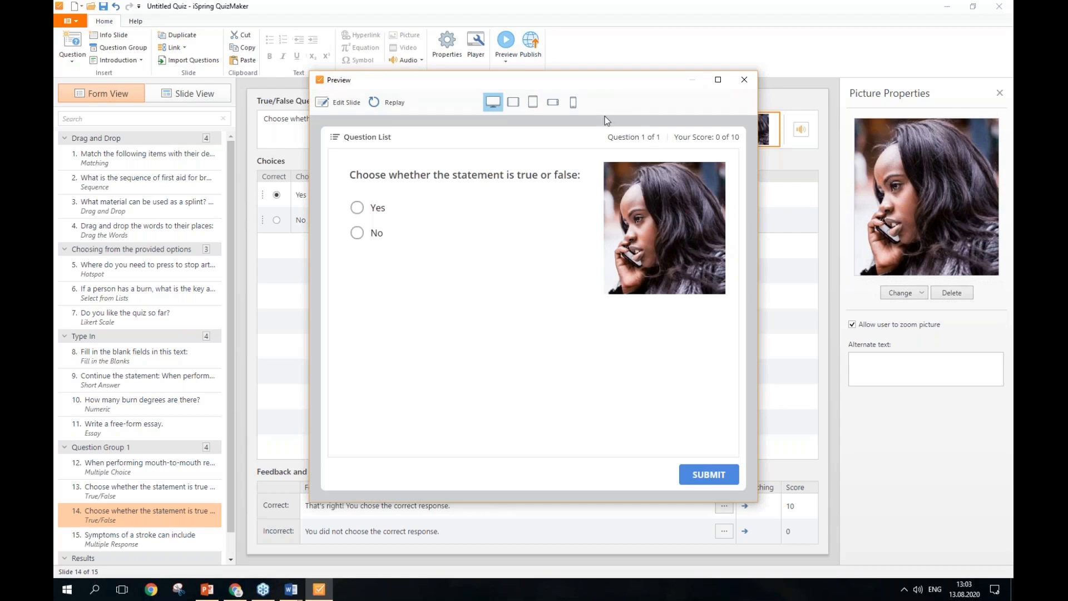
click(574, 103)
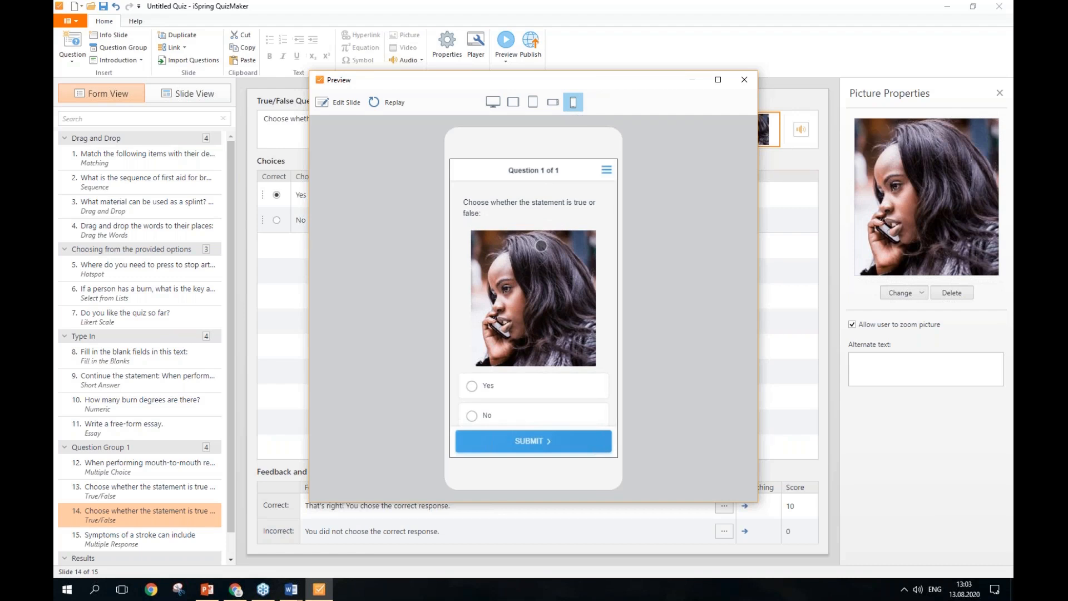
click(539, 277)
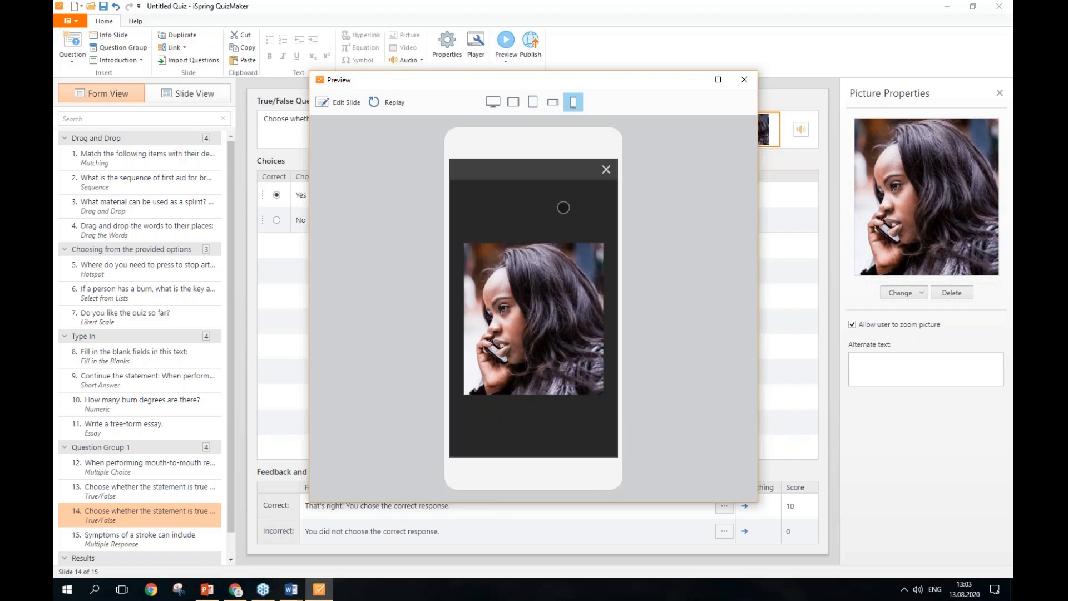
click(606, 169)
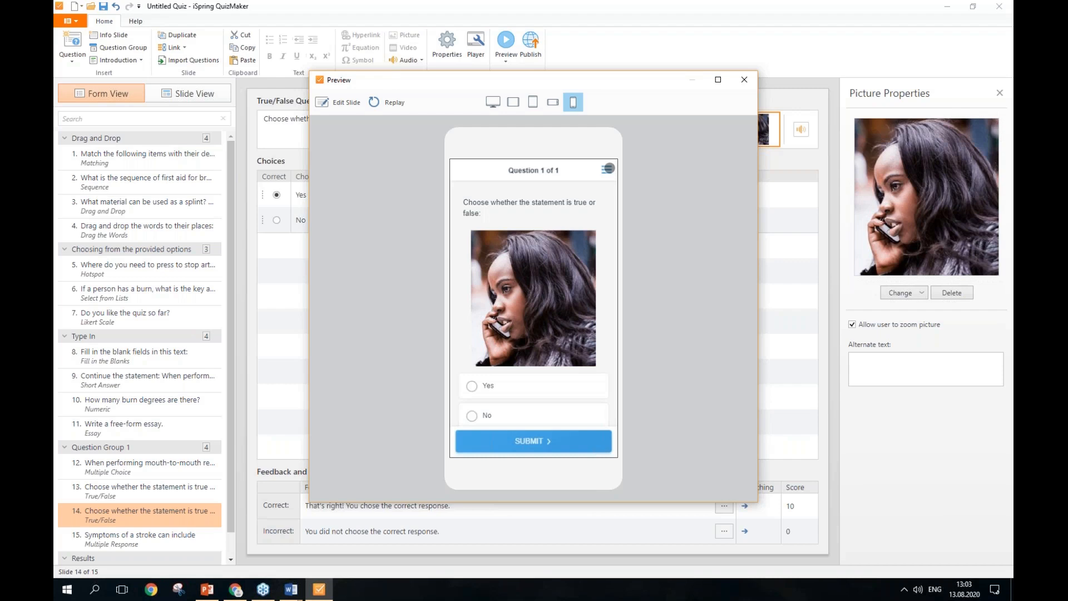